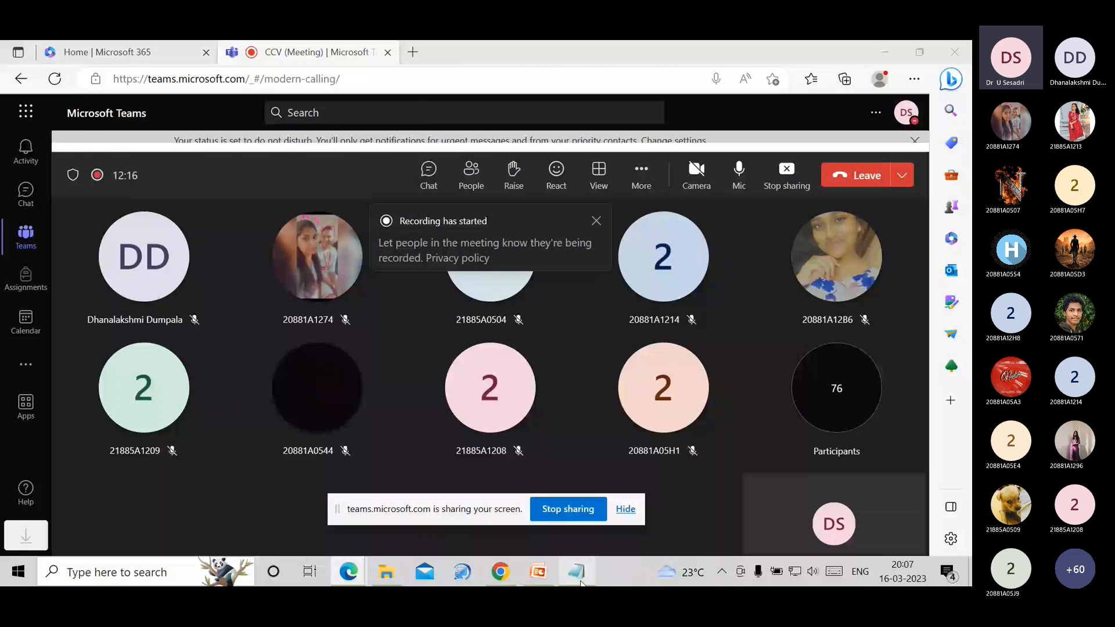
- Switch to Notepad and write the line "1. Launch Windows Server using EC2"
click(578, 575)
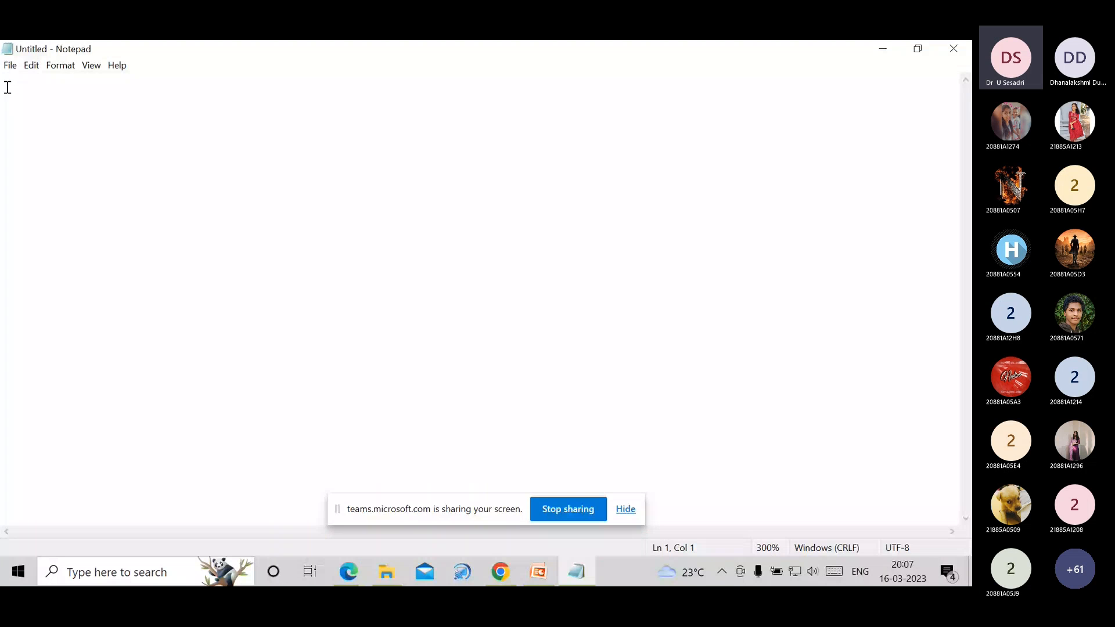
text(1. )
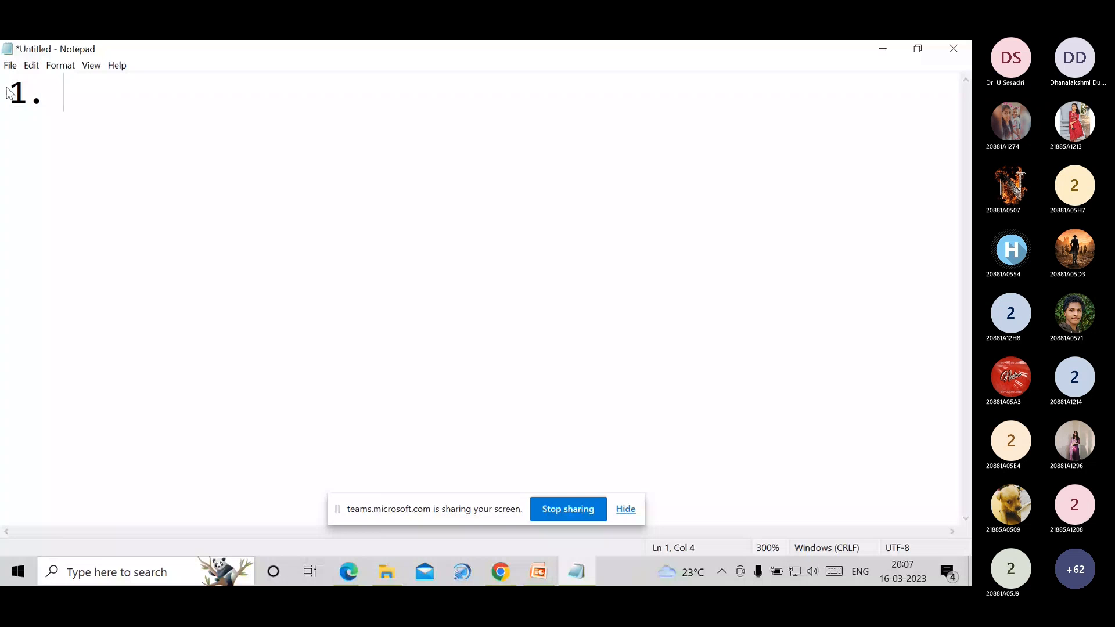
text(Launc)
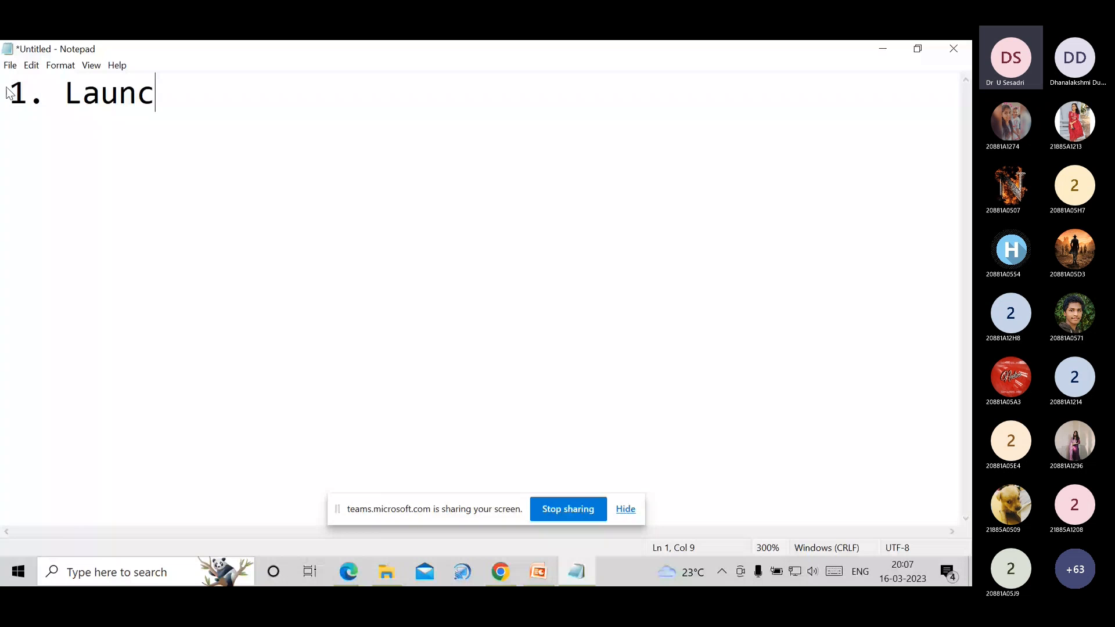
text(h Windows )
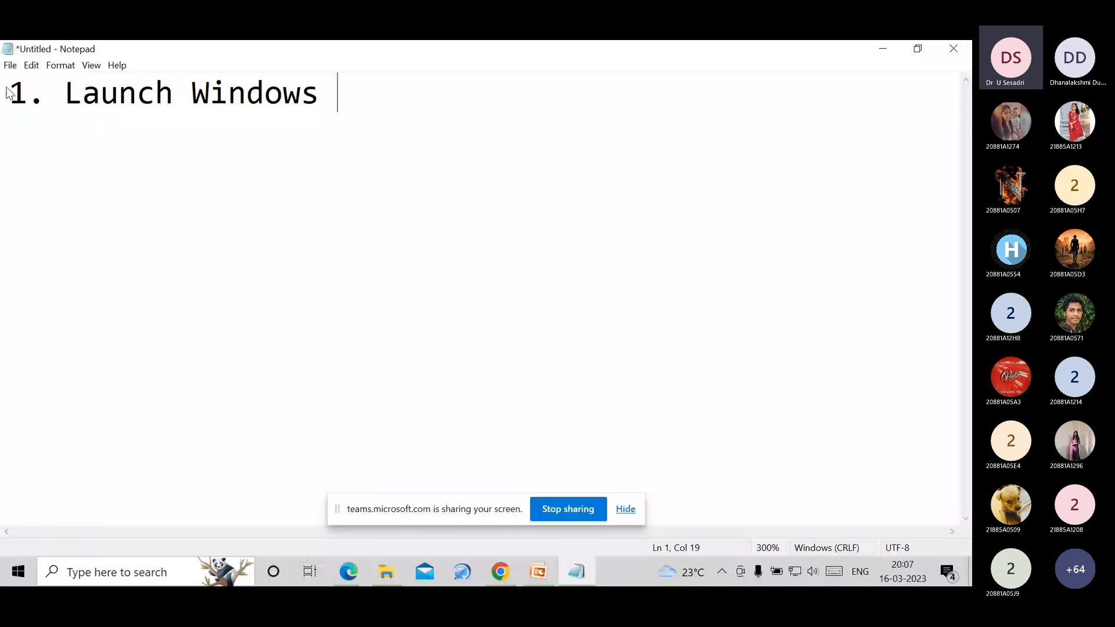
text(Server)
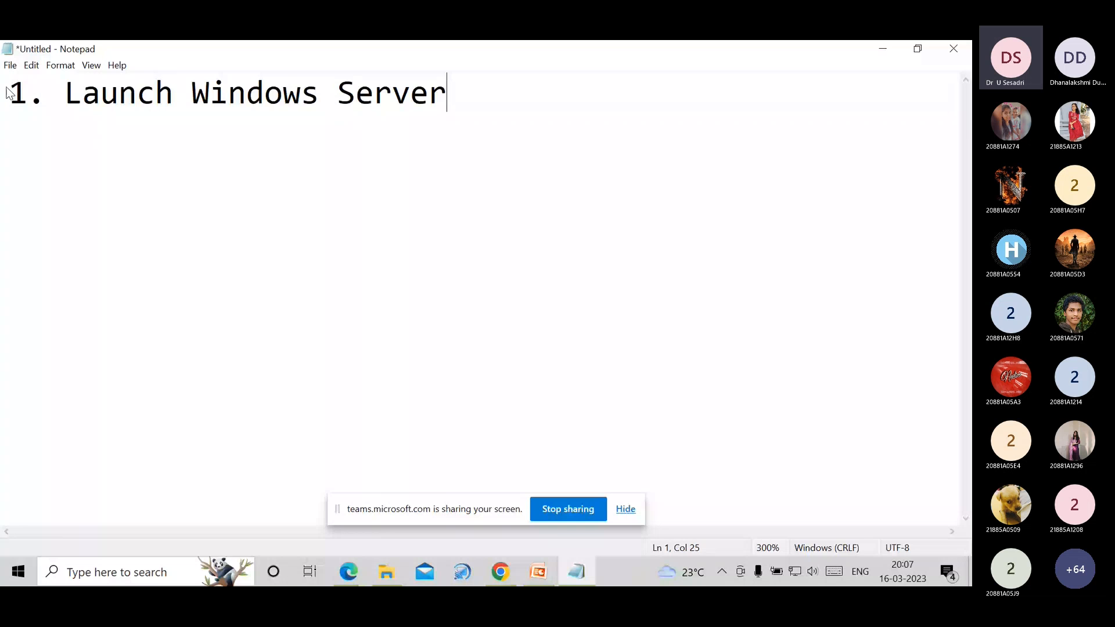
text( using EC2)
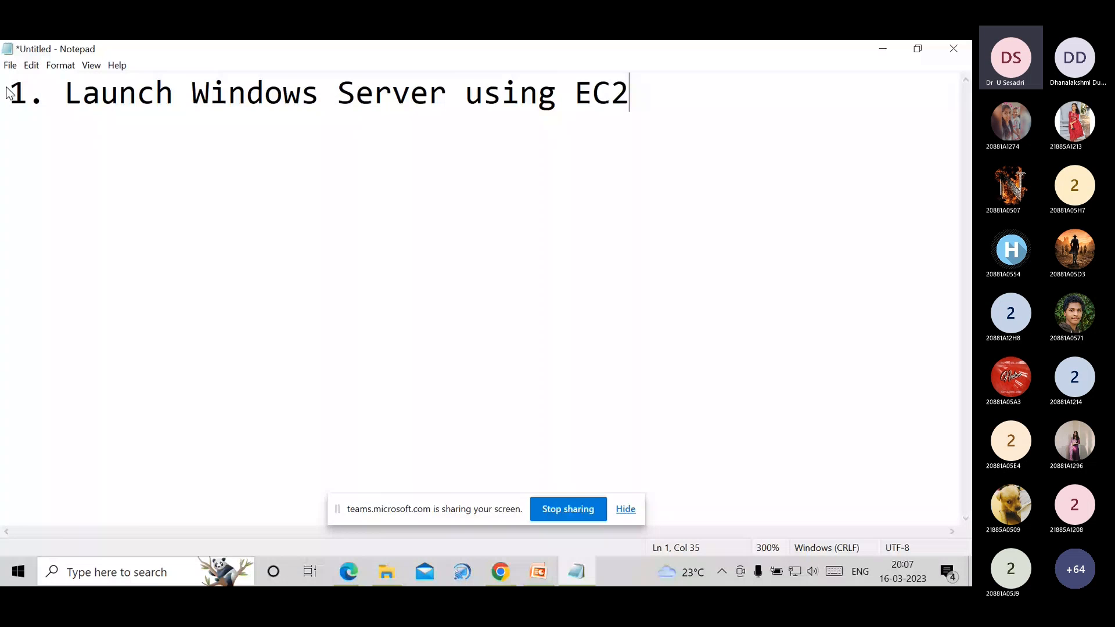
drag(9, 93, 834, 80)
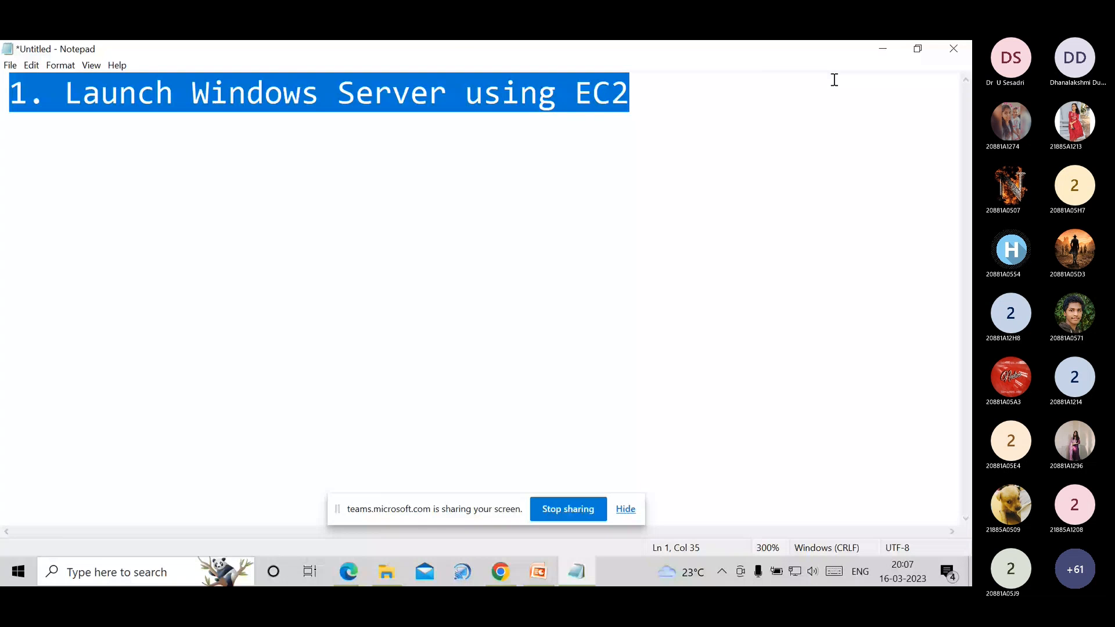
key(alt+Tab)
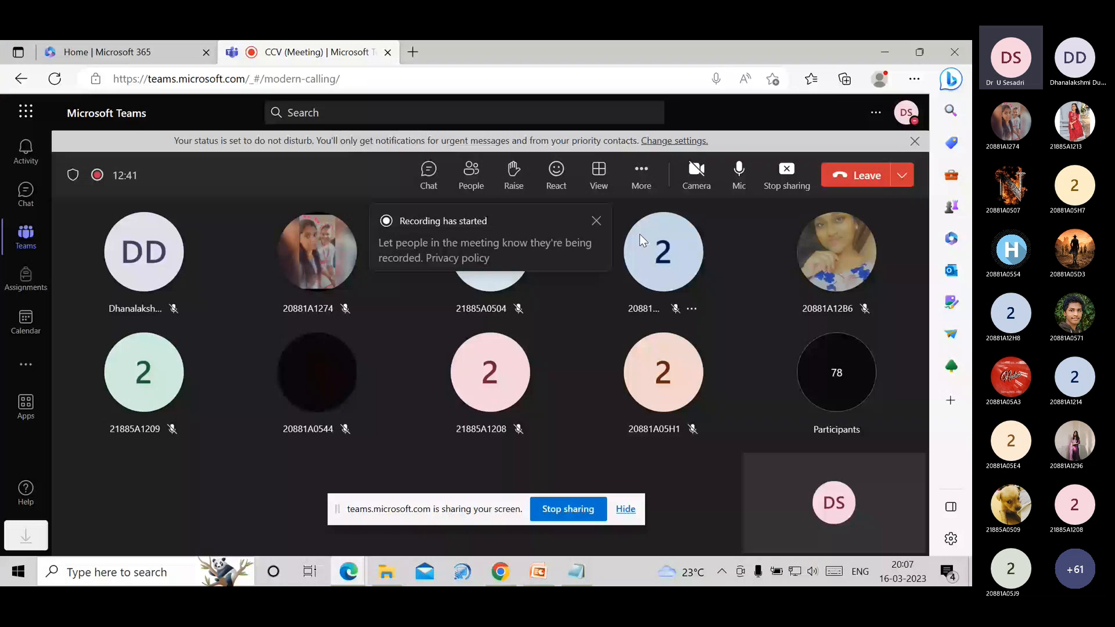
click(577, 576)
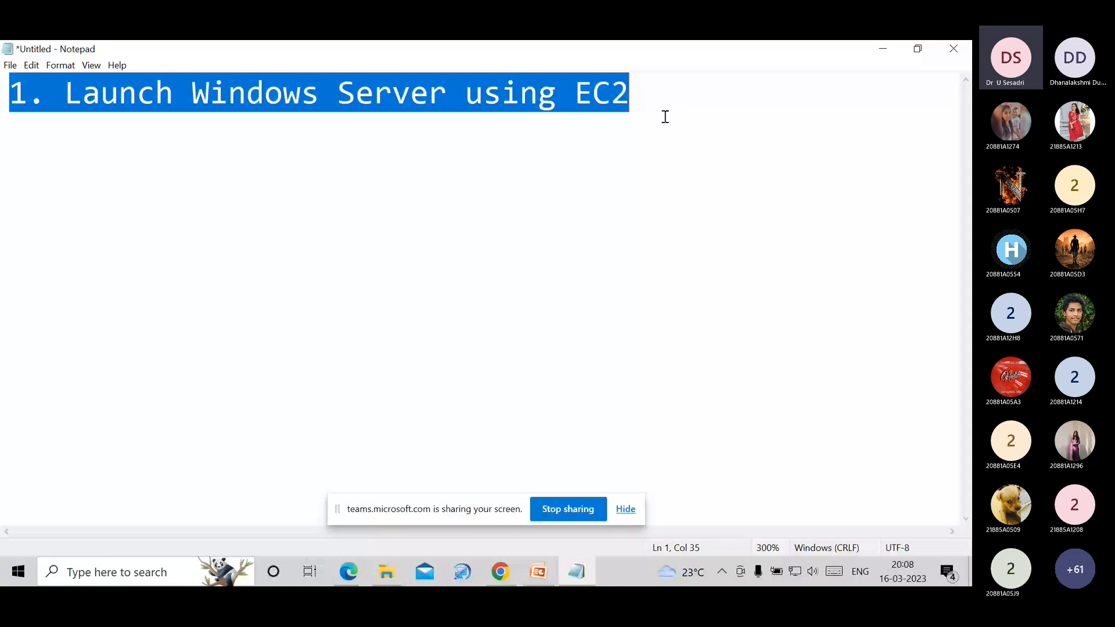
click(872, 48)
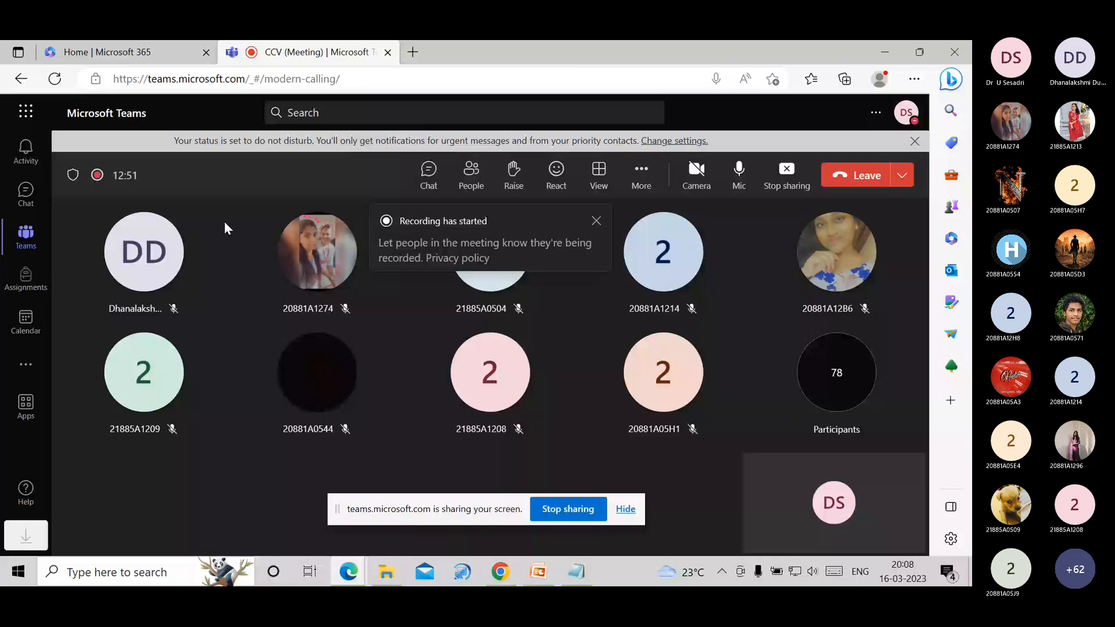
click(642, 192)
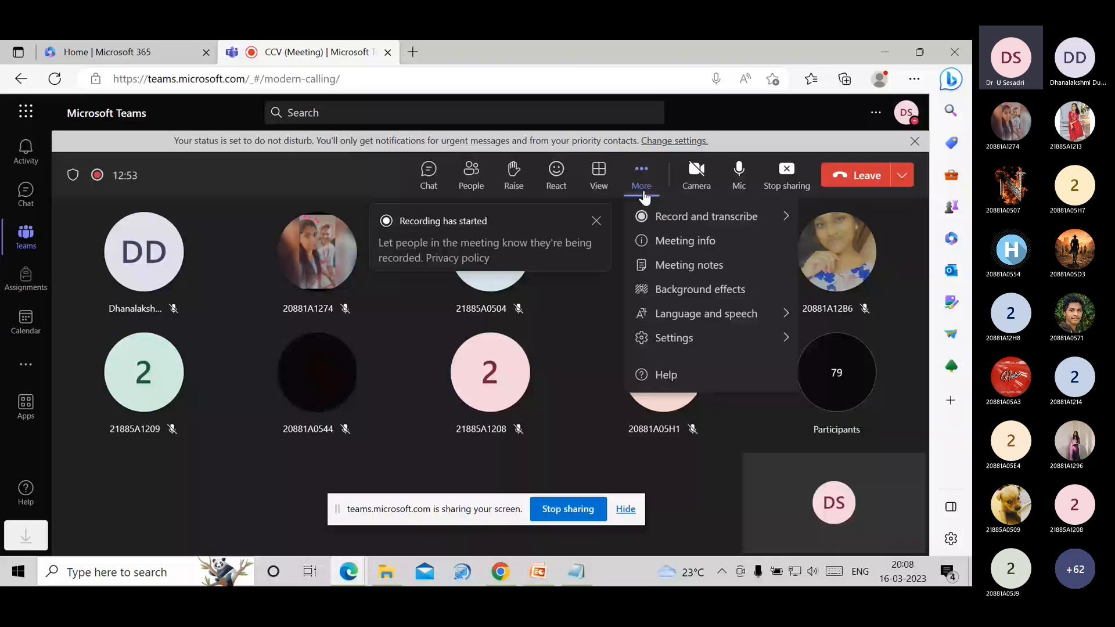
click(591, 312)
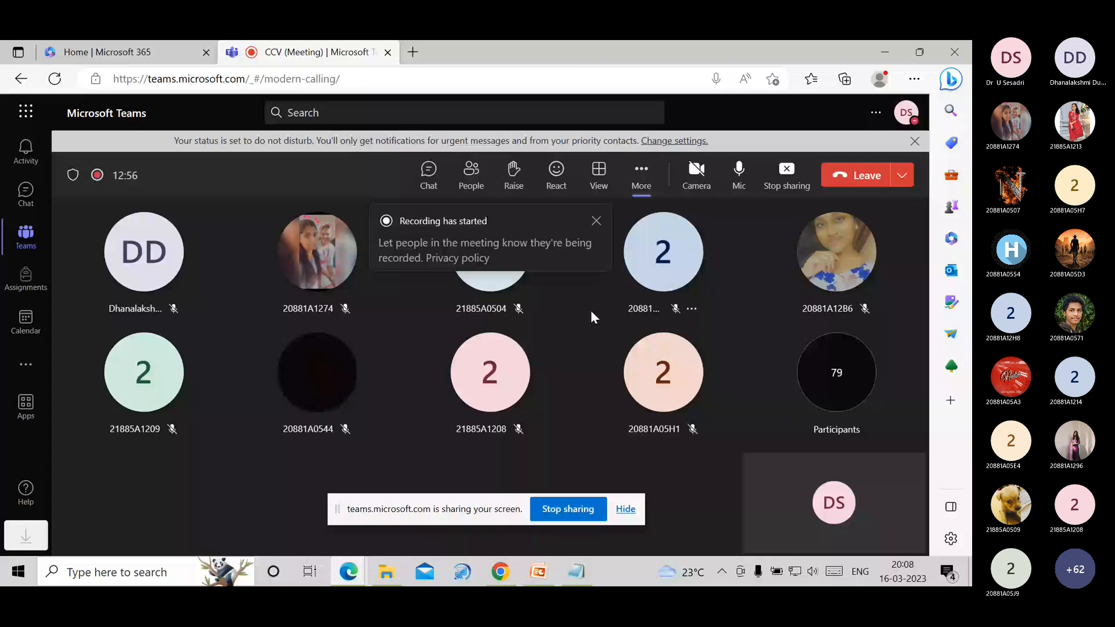
click(576, 572)
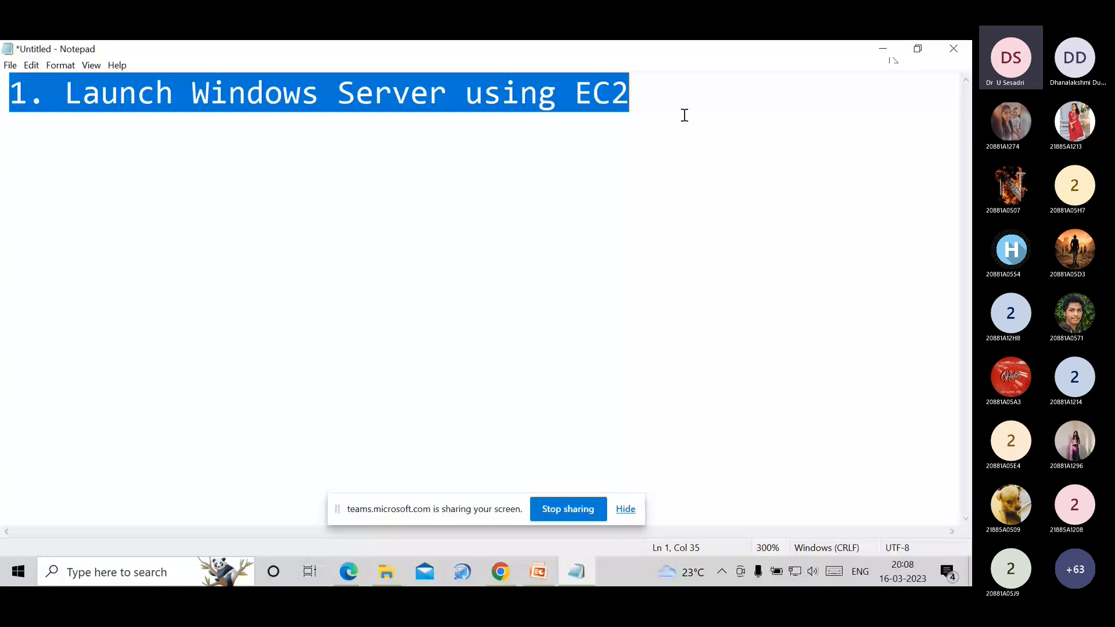
click(557, 281)
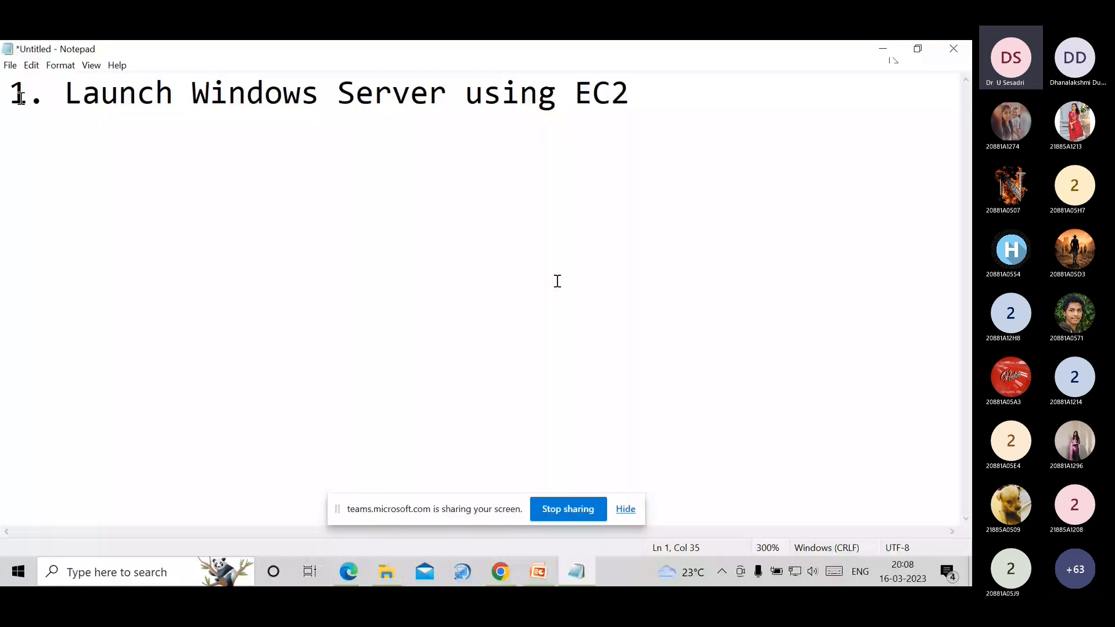
drag(21, 97, 683, 88)
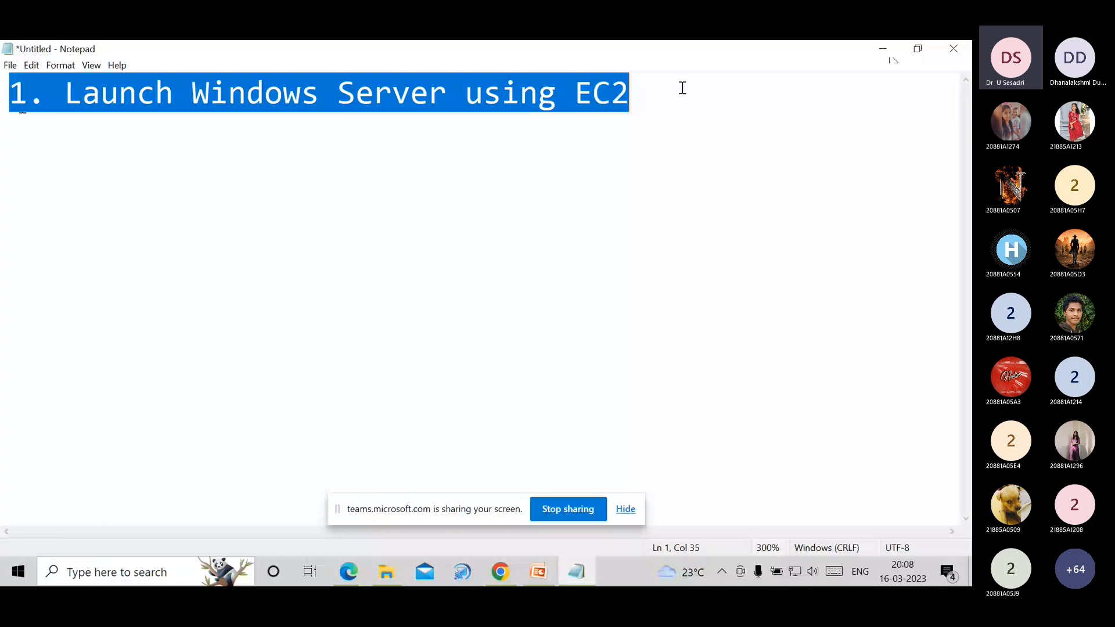
click(667, 120)
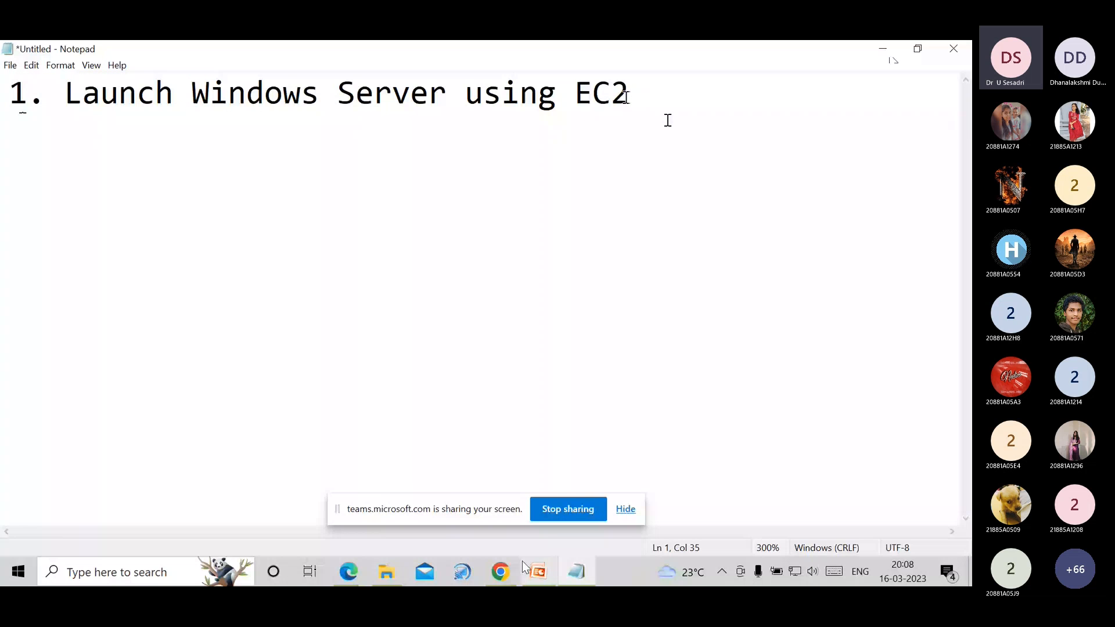
- Switch to Chrome and close the internet speed test page
mouse_move(500, 575)
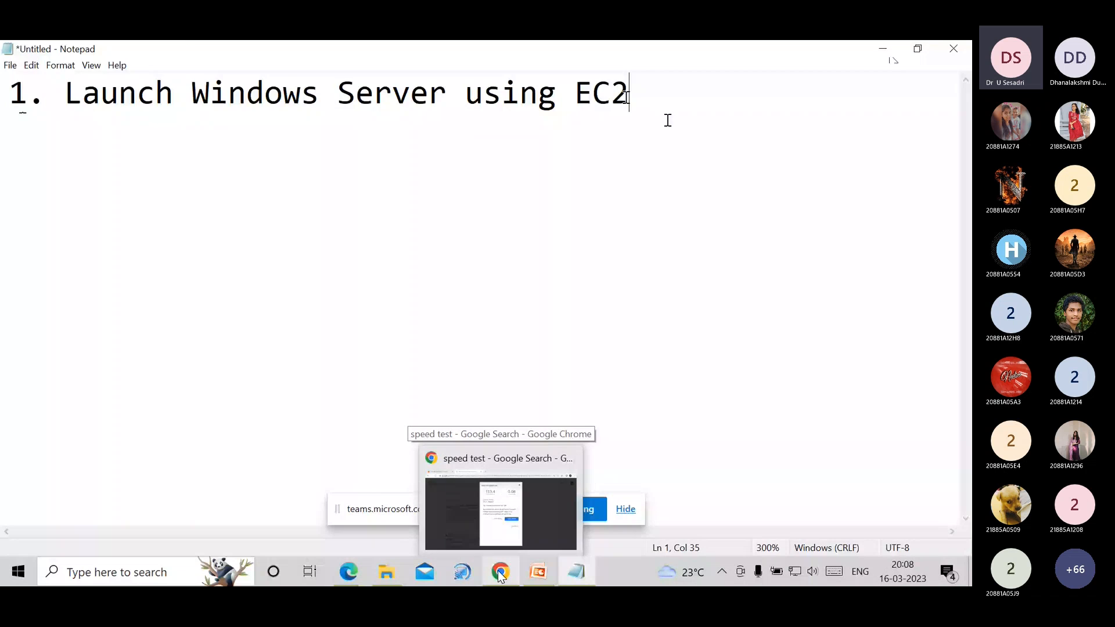
click(500, 575)
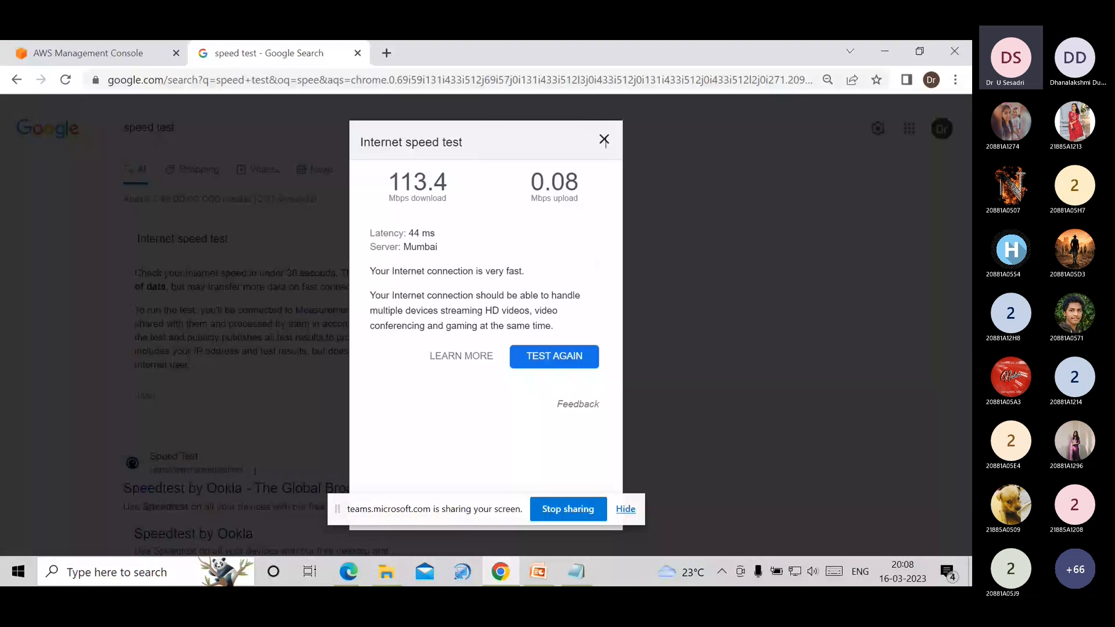
click(357, 53)
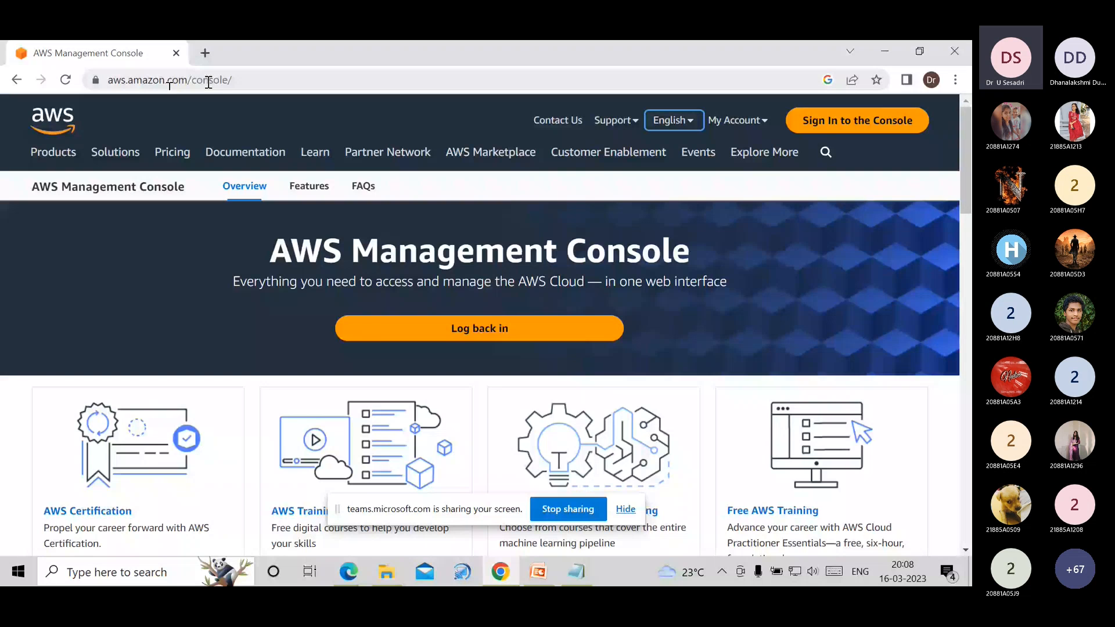
- Sign in to the AWS Management Console as root user with the prefilled e-mail and the account password
click(899, 130)
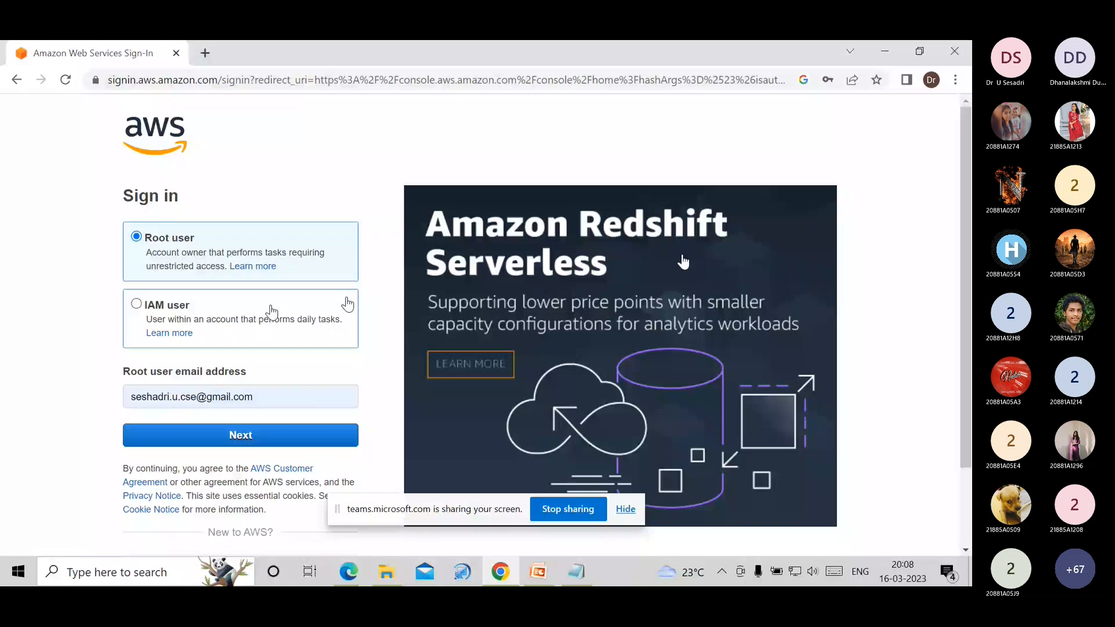
click(242, 437)
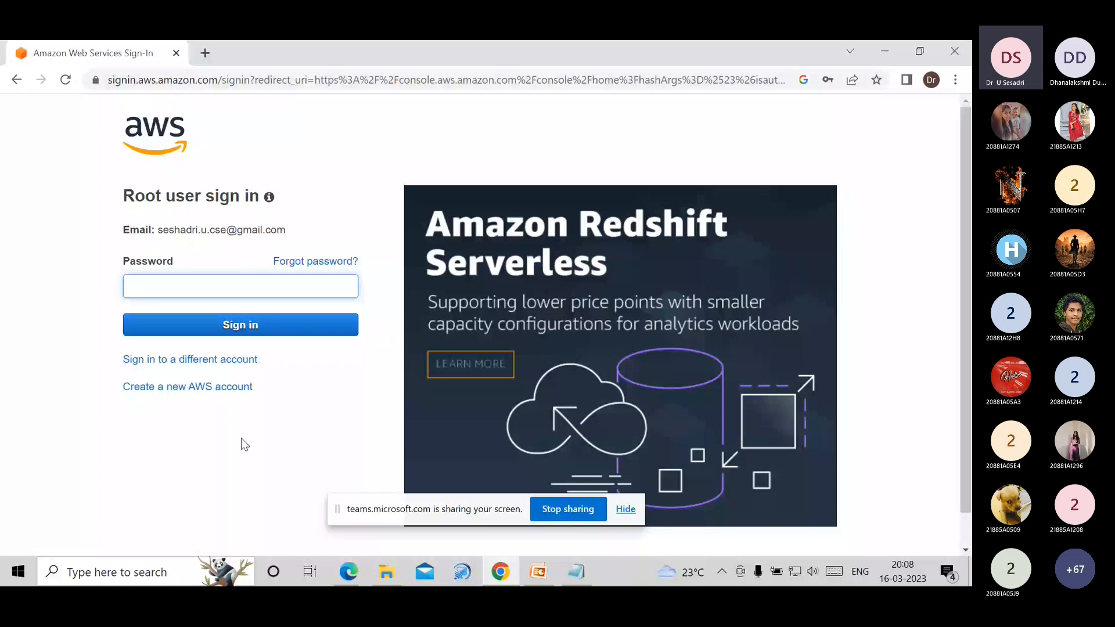
click(260, 324)
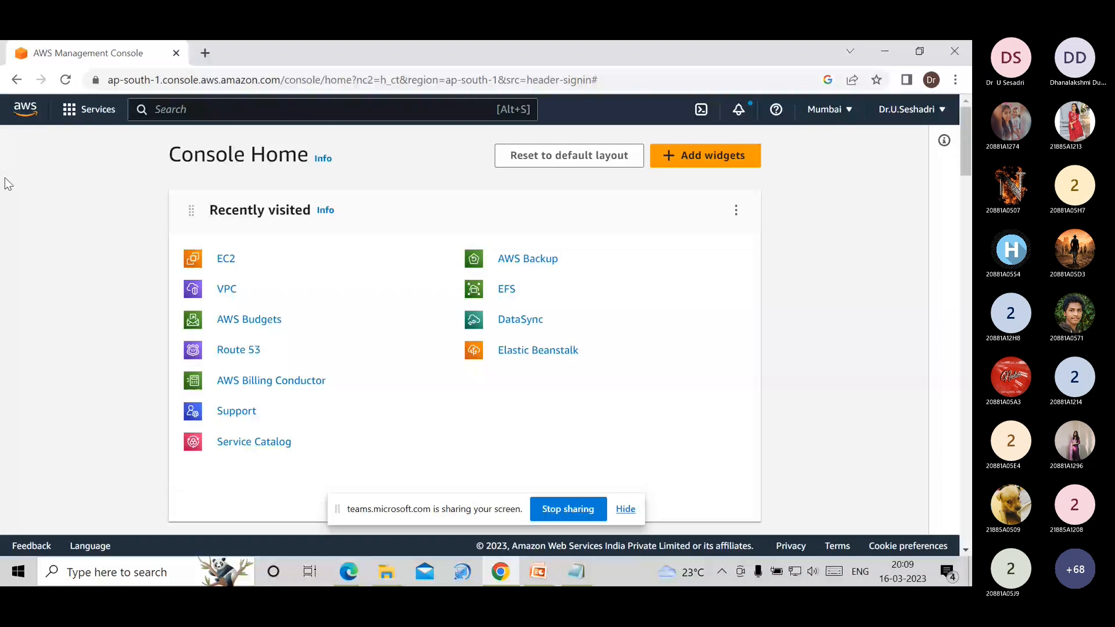
- Switch the console region to US East (N. Virginia) and view the list of AWS services
click(69, 114)
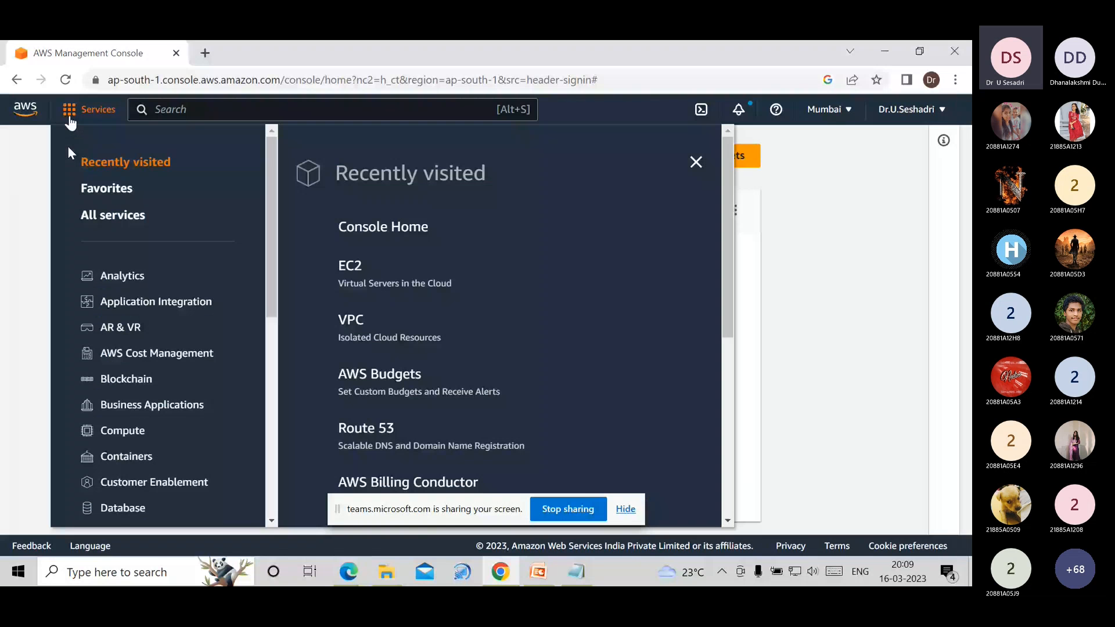
click(831, 110)
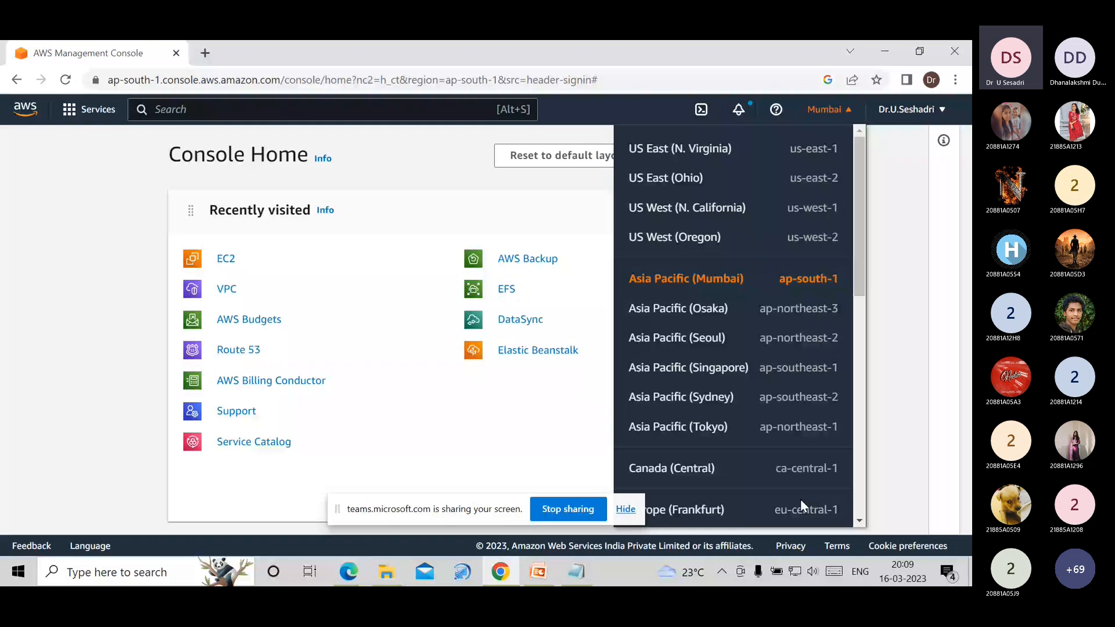
click(721, 153)
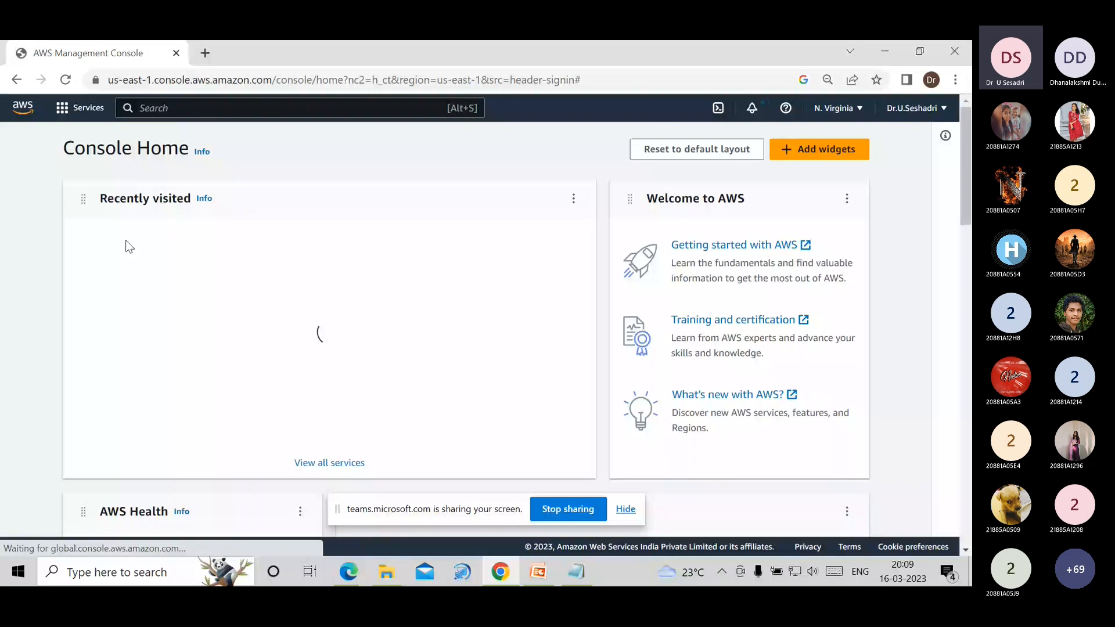
click(80, 108)
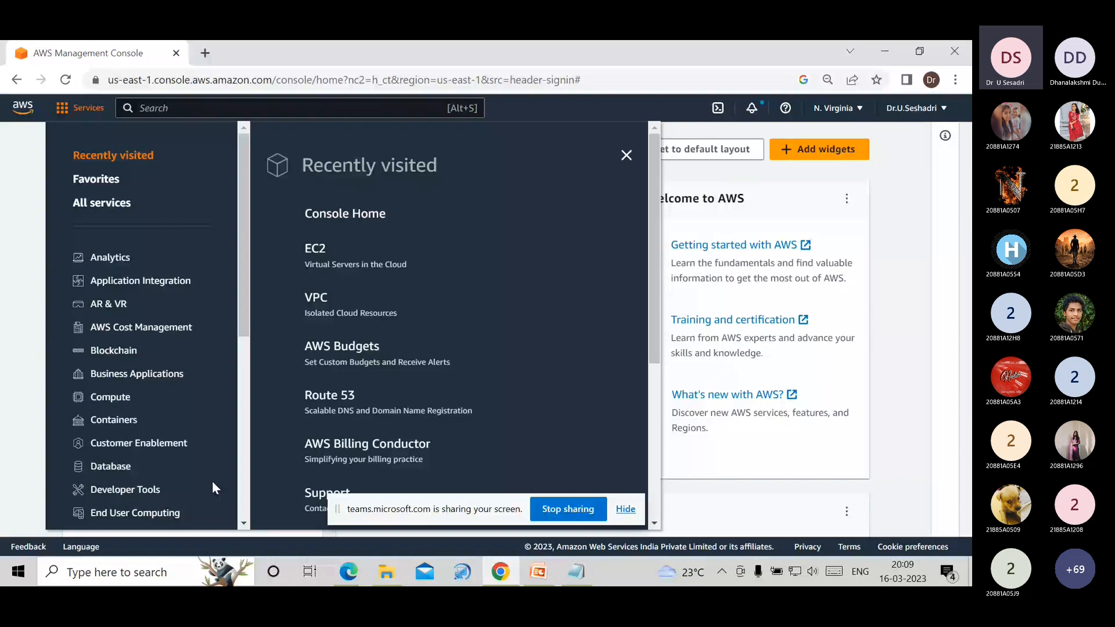
click(877, 170)
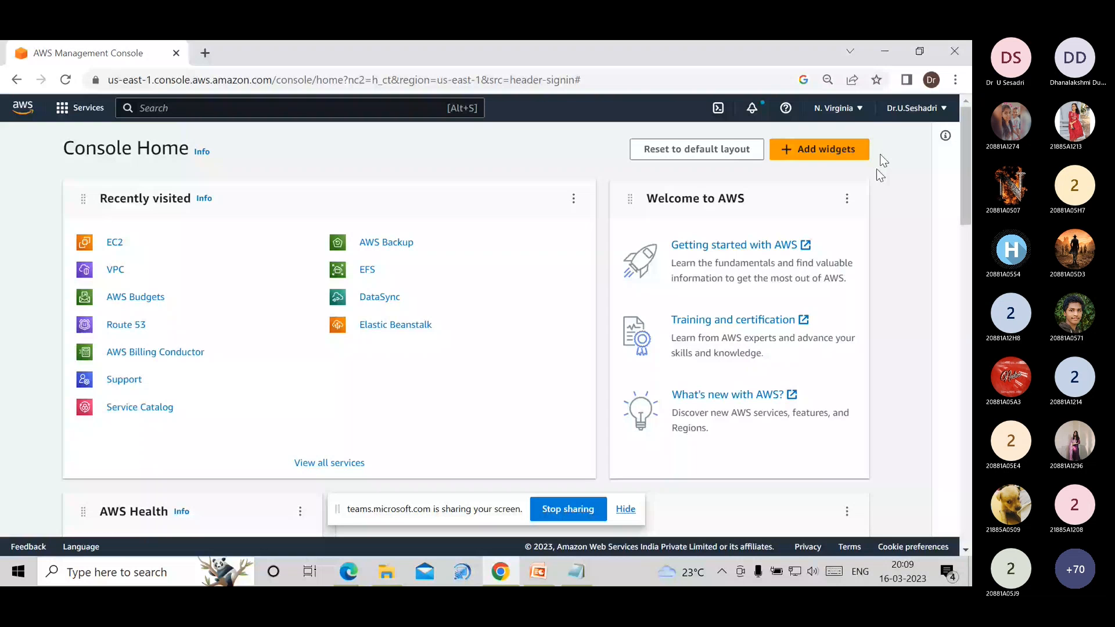
- Switch the console region back to Asia Pacific (Mumbai)
click(836, 108)
click(743, 264)
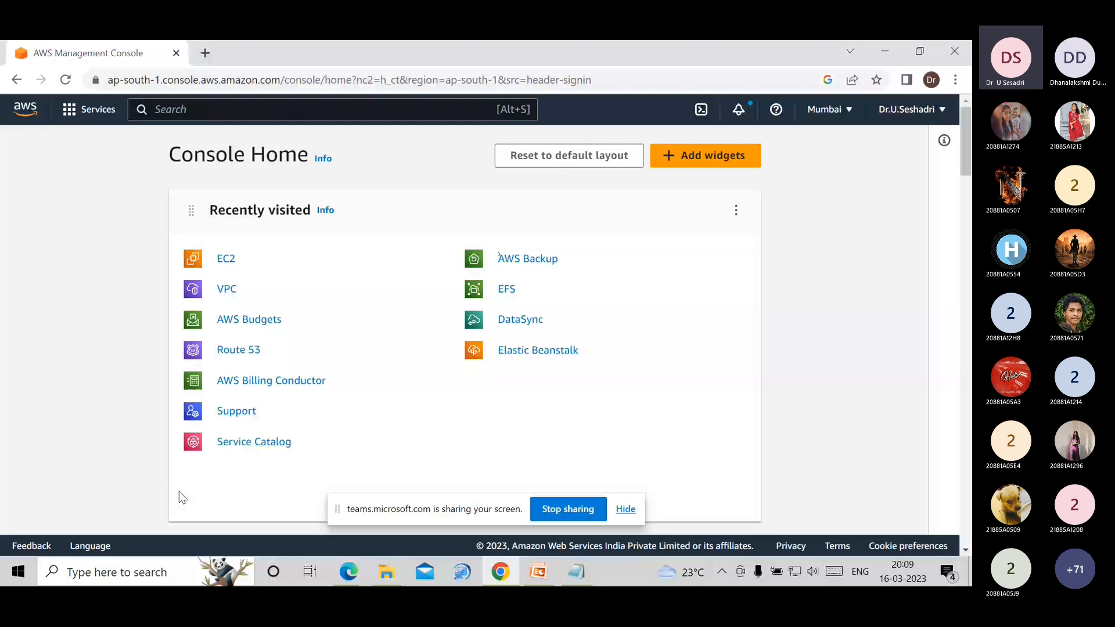
- Switch to the Microsoft Teams meeting in the Edge browser and dismiss the do-not-disturb notice
click(897, 56)
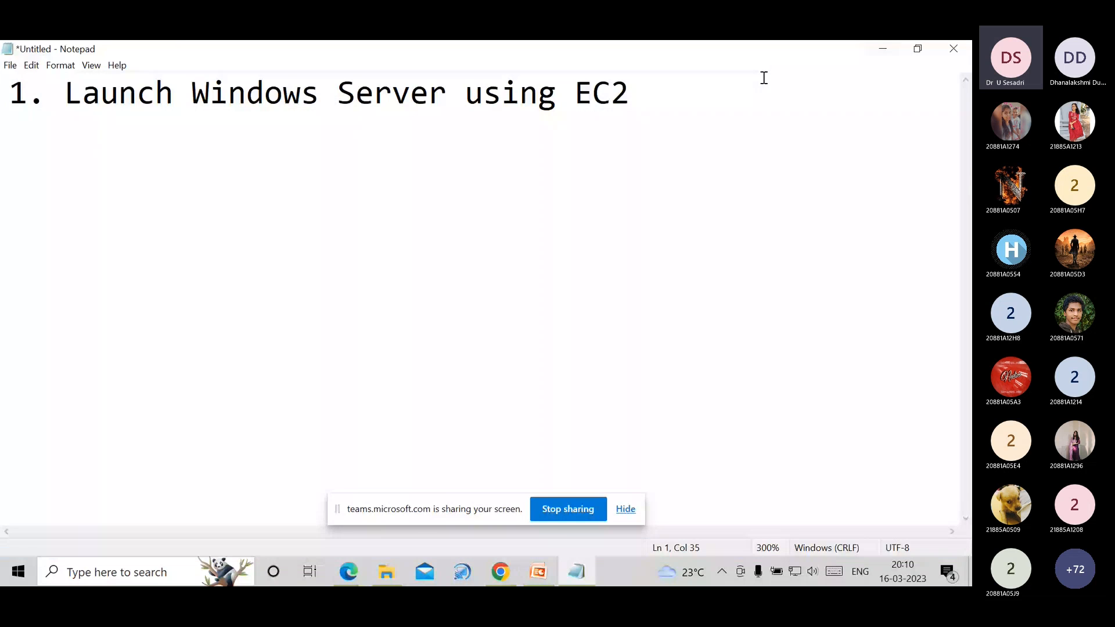
key(alt+Tab)
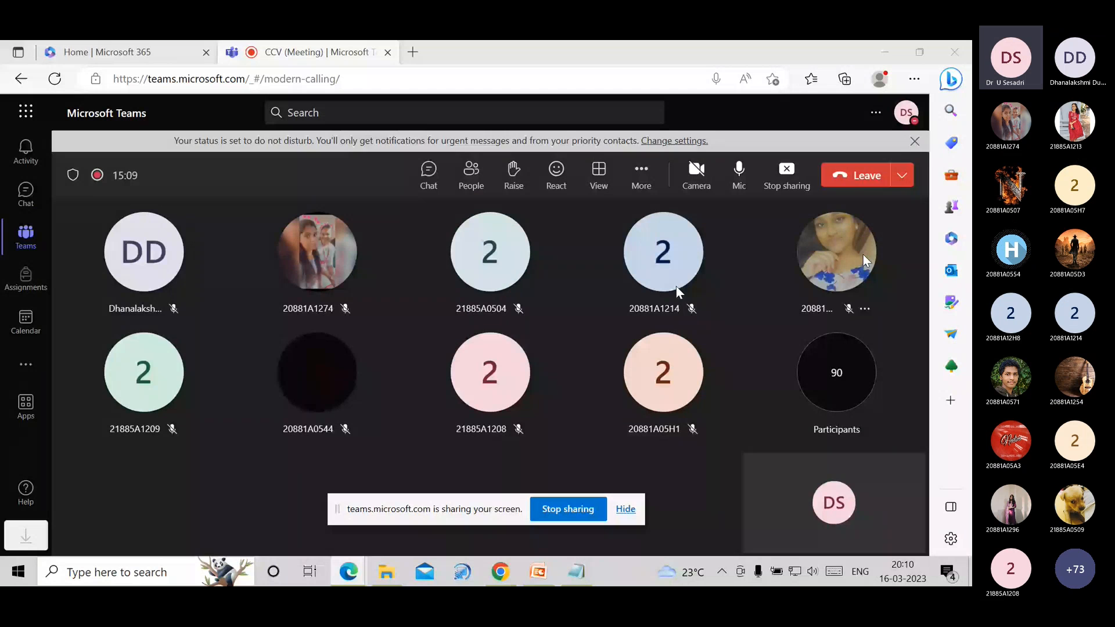
click(914, 141)
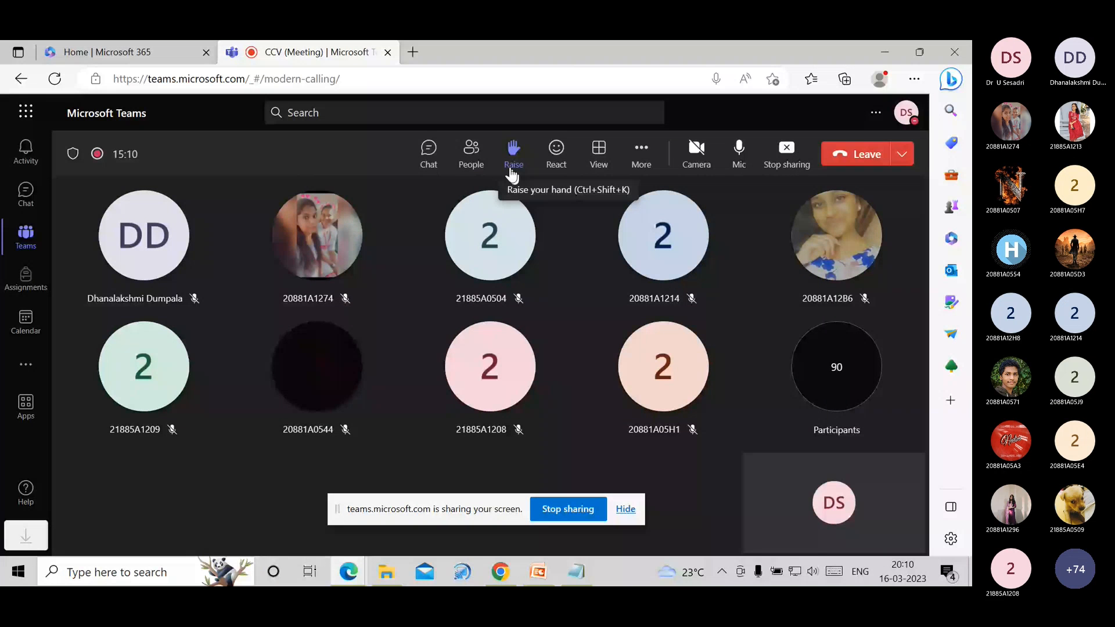
- Open the meeting's participant list and look through who has joined
click(471, 154)
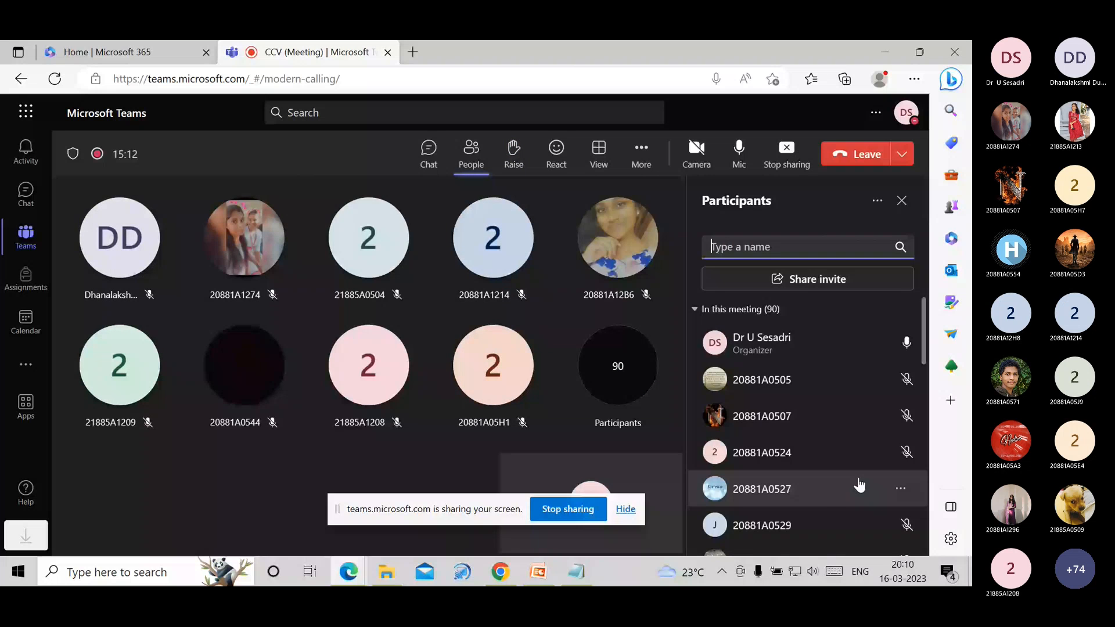
scroll(842, 503, down, 10)
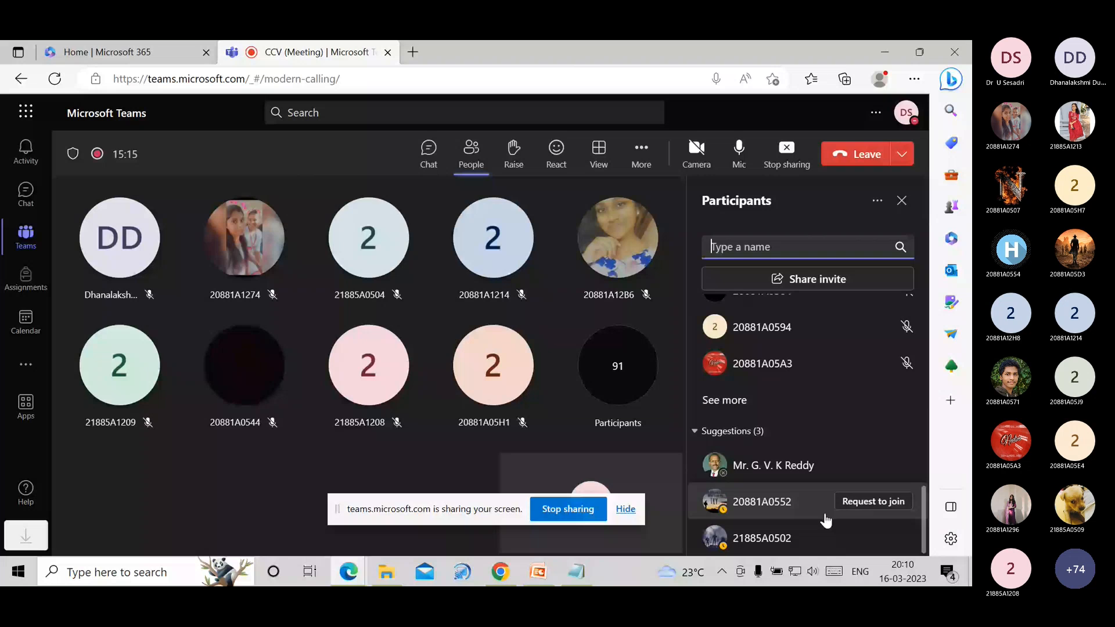
scroll(828, 409, up, 1)
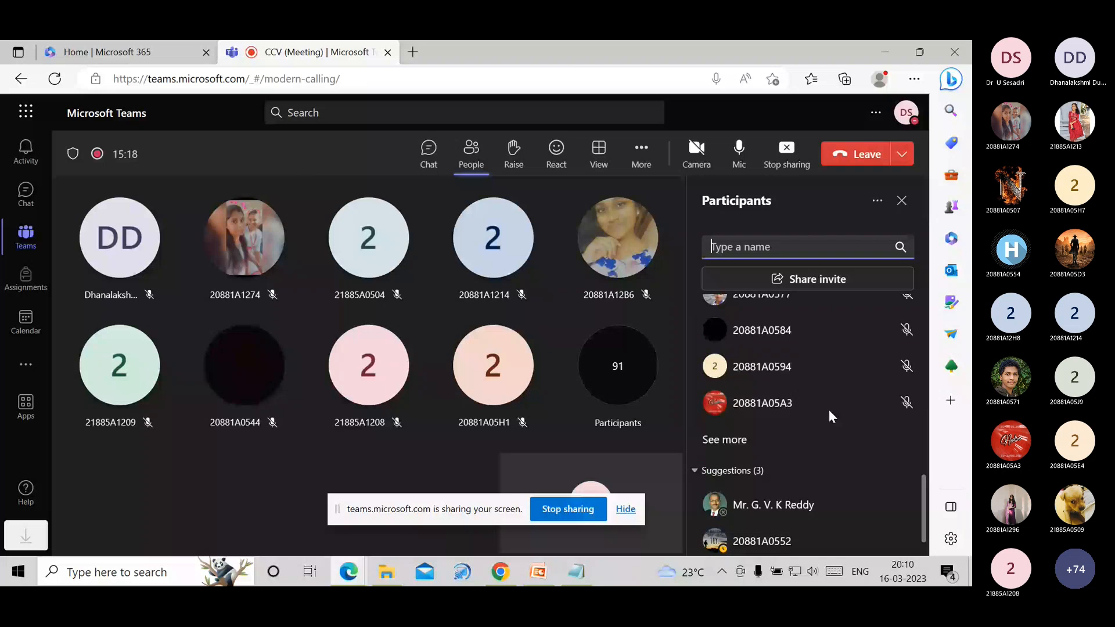
scroll(828, 409, up, 10)
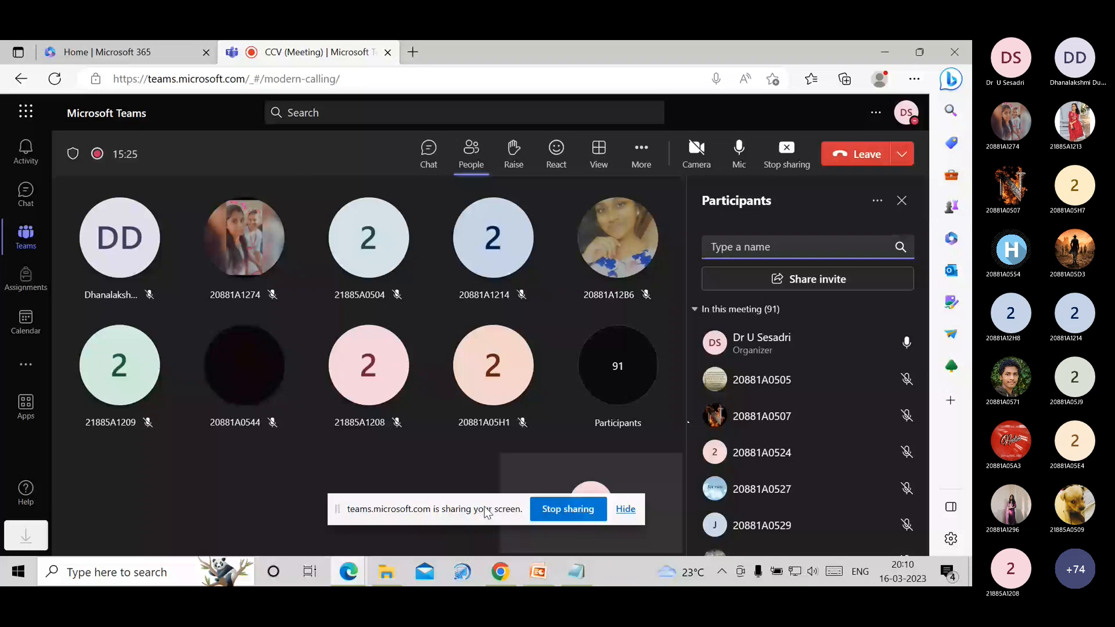
- Look through the meeting's participant list and move the screen-sharing notice out of the way
drag(487, 512, 432, 549)
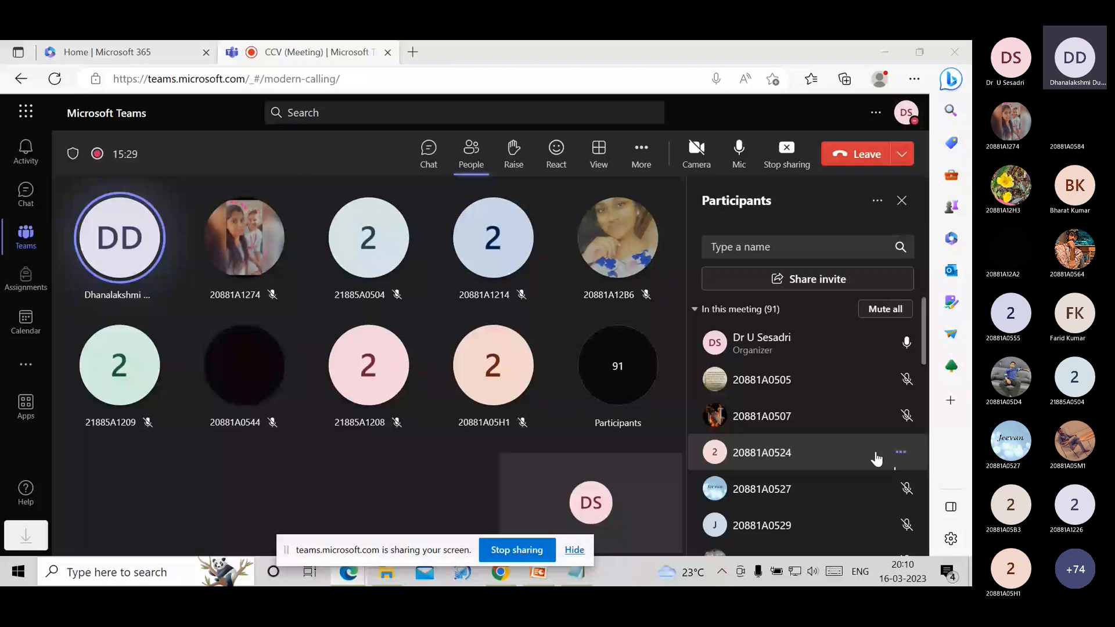
click(532, 374)
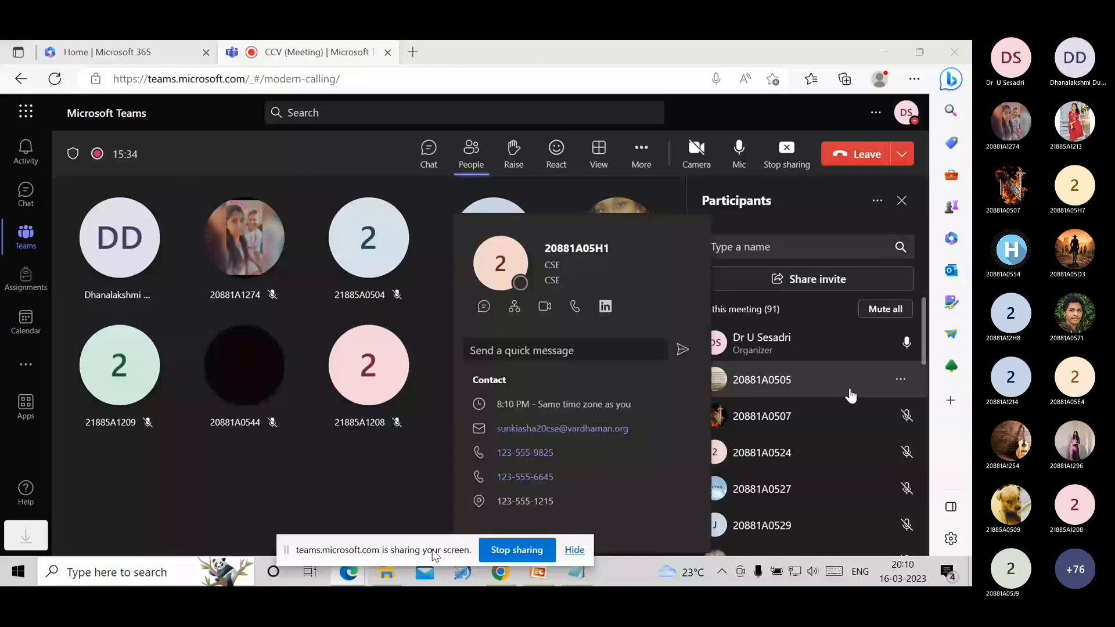
scroll(865, 429, down, 2)
scroll(877, 470, down, 5)
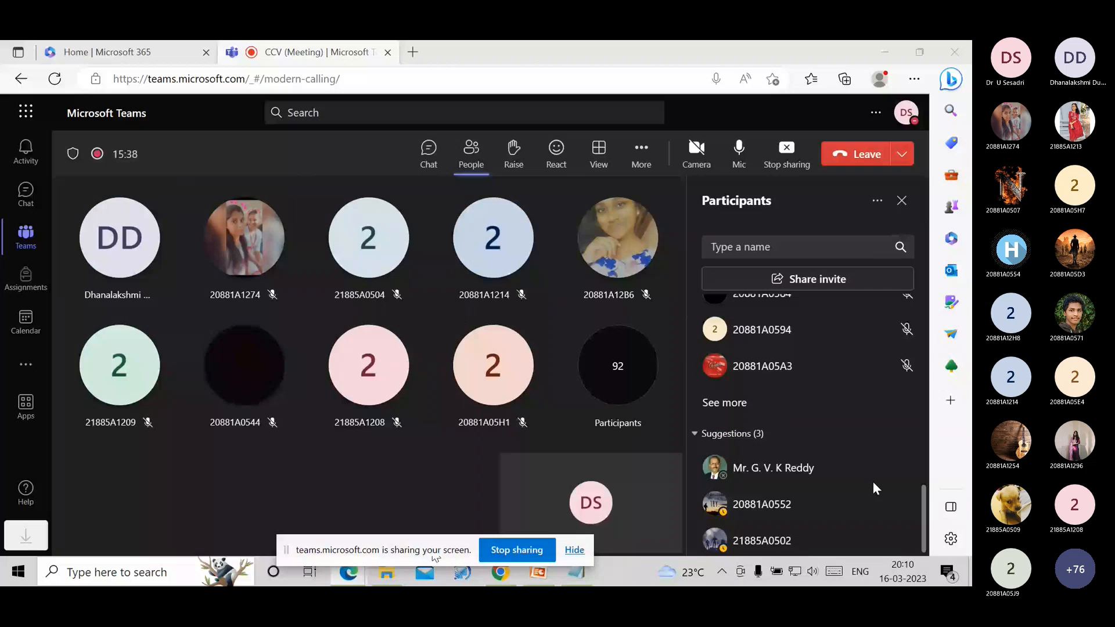
scroll(861, 489, up, 5)
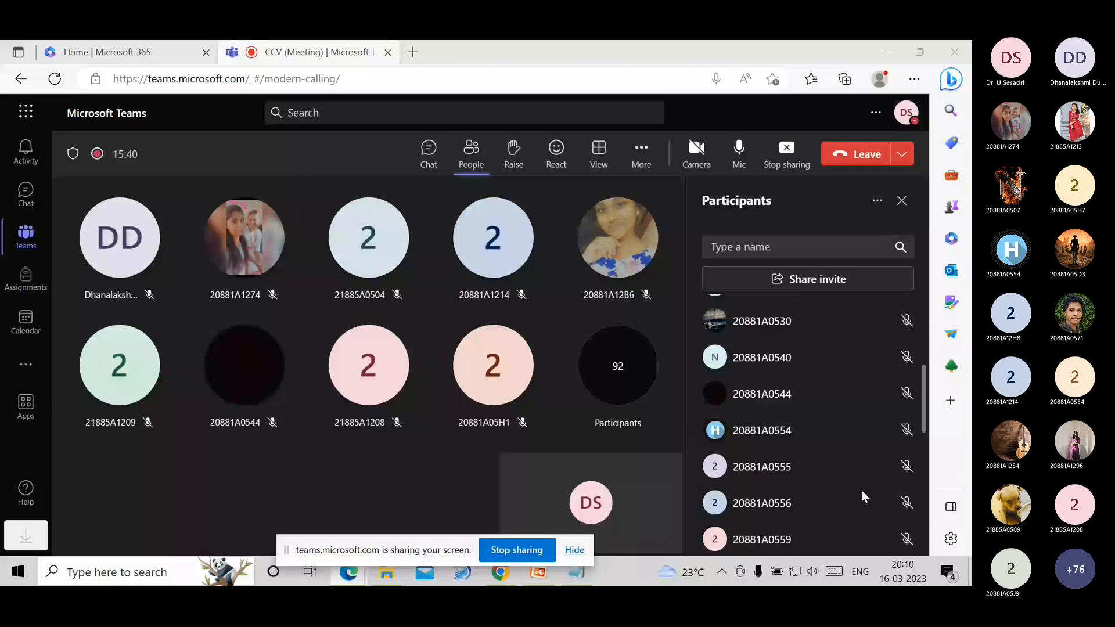
scroll(836, 470, up, 5)
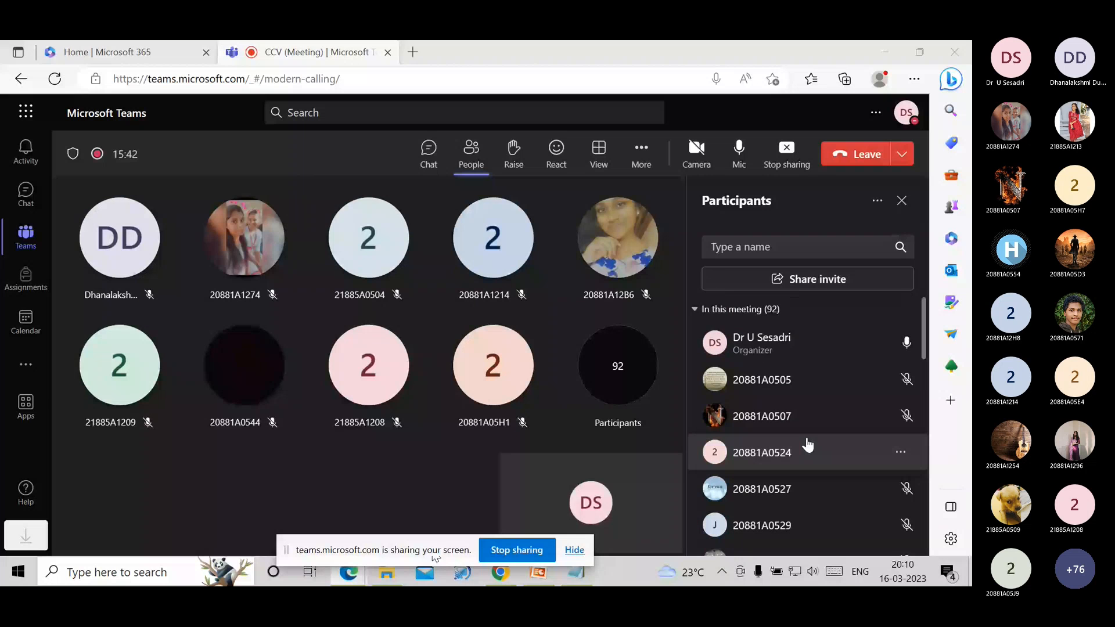
drag(436, 556, 271, 519)
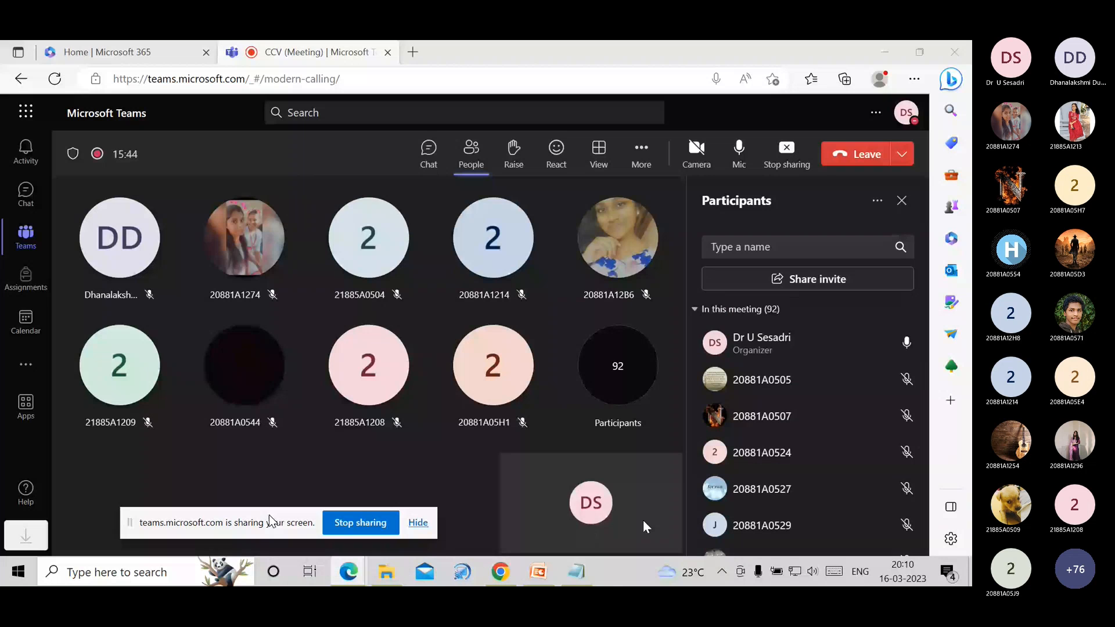
- Switch to the AWS Management Console in Chrome and open EC2 from the Compute services
mouse_move(498, 580)
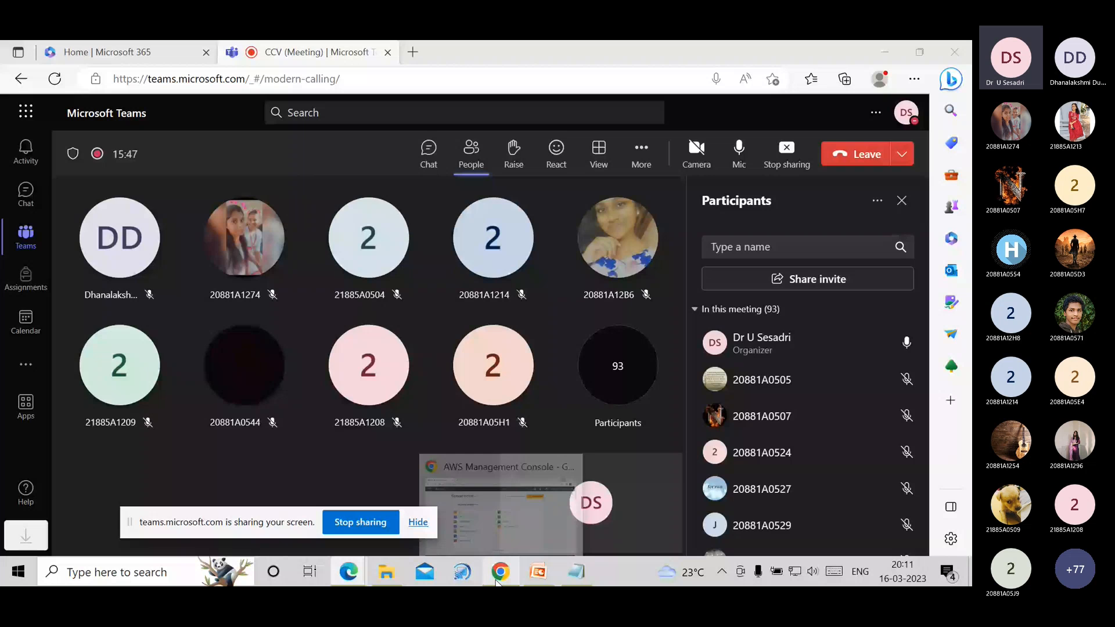
click(497, 579)
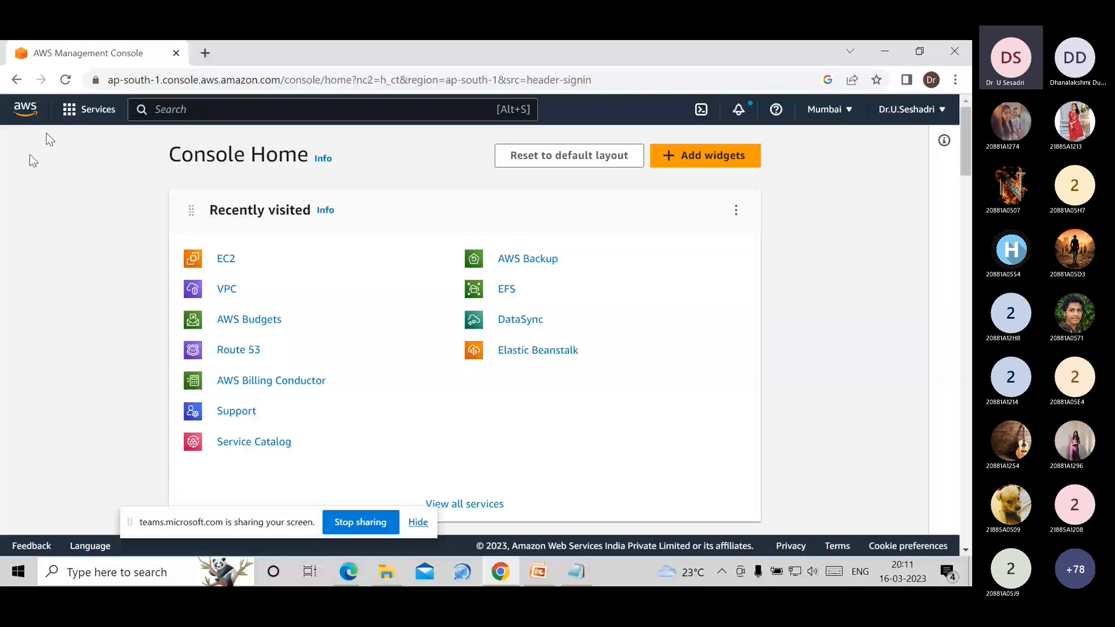
click(81, 120)
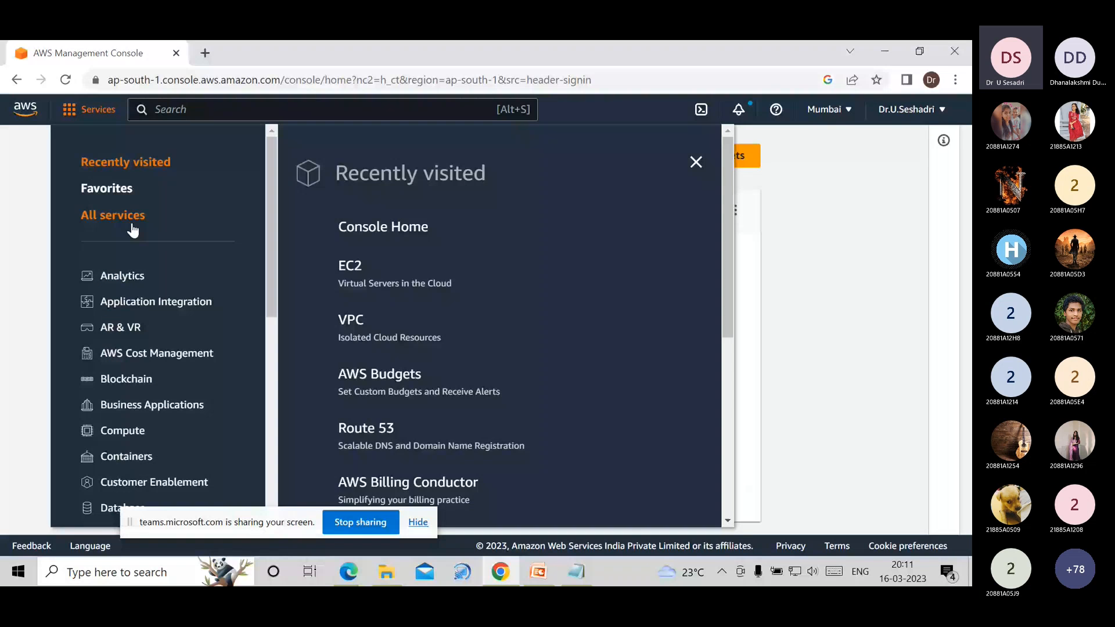
click(137, 432)
click(366, 258)
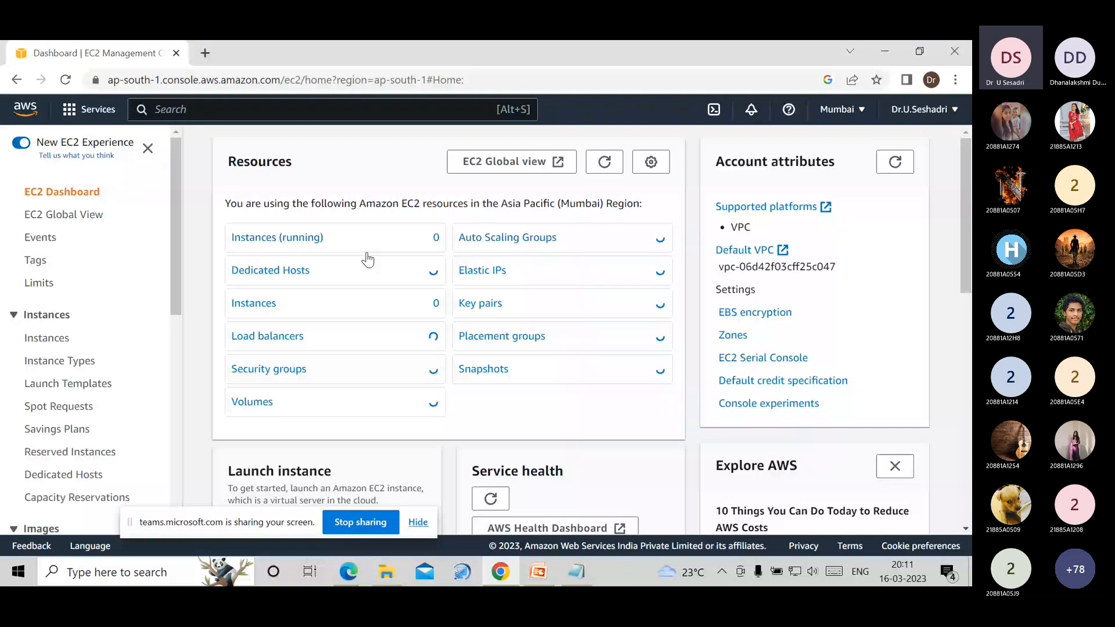
- View the EC2 instances list and the dashboard, and start launching a new instance from the instances list
click(65, 343)
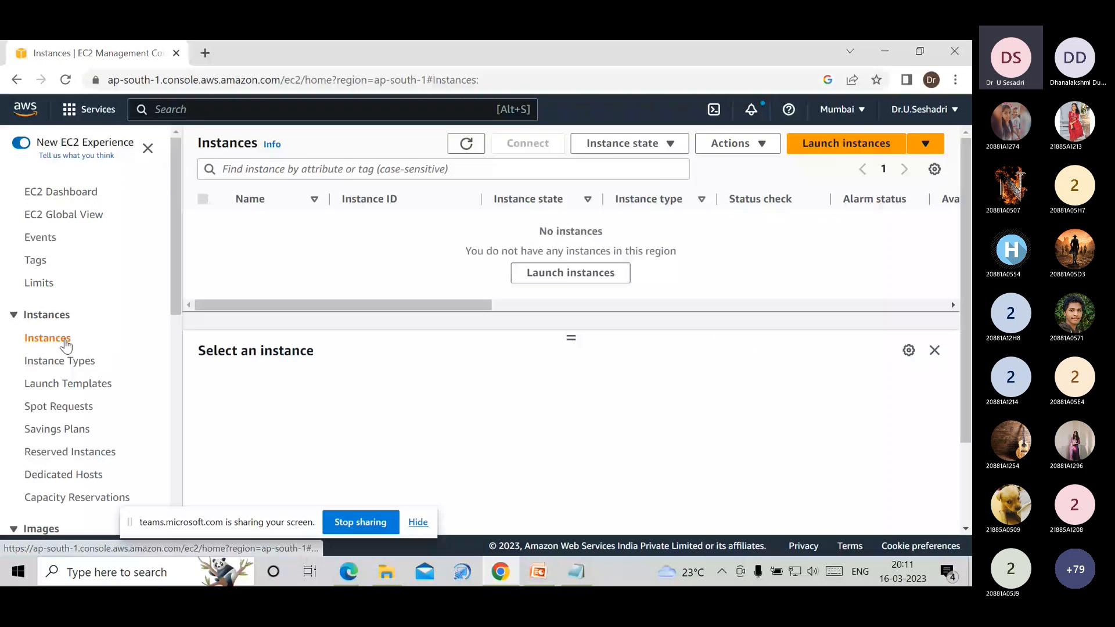
click(70, 198)
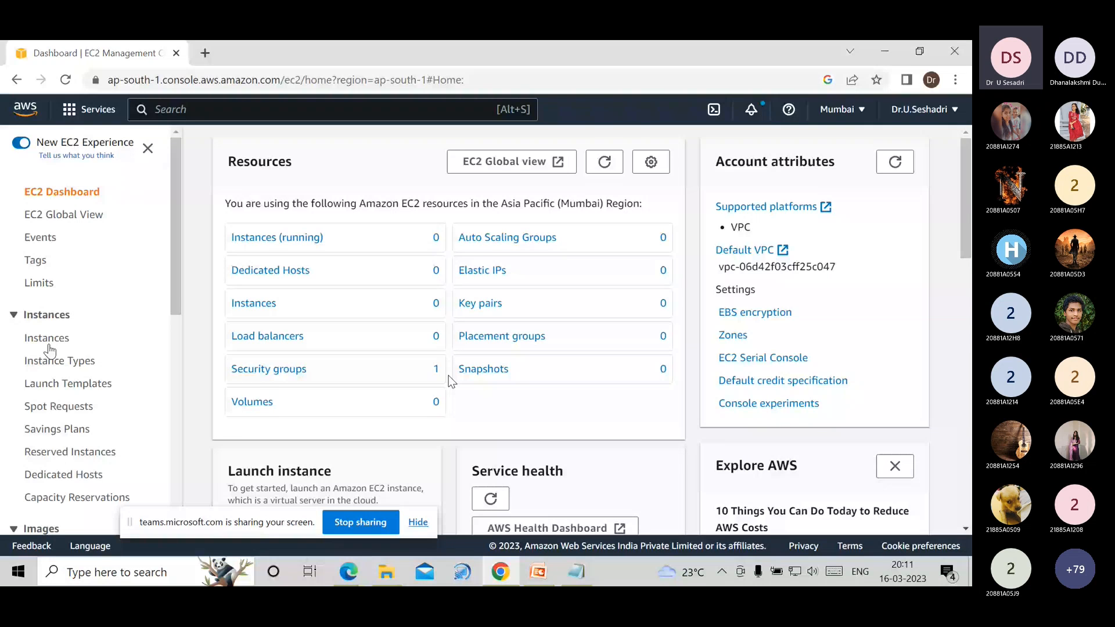
click(50, 343)
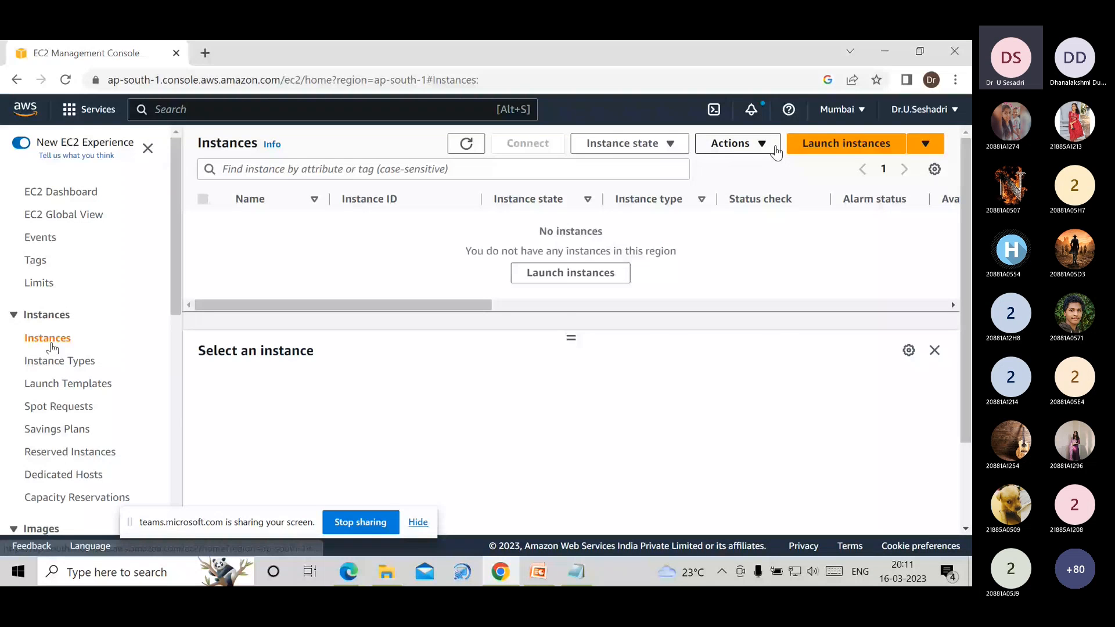
click(571, 273)
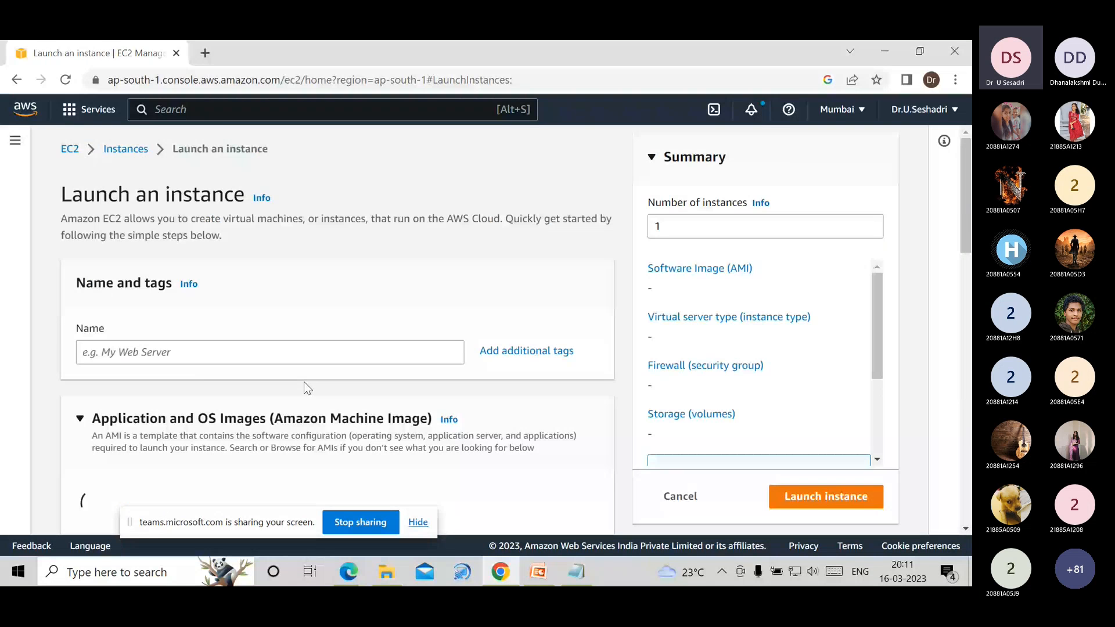
- Name the new instance Linux-Server-CSE
click(289, 352)
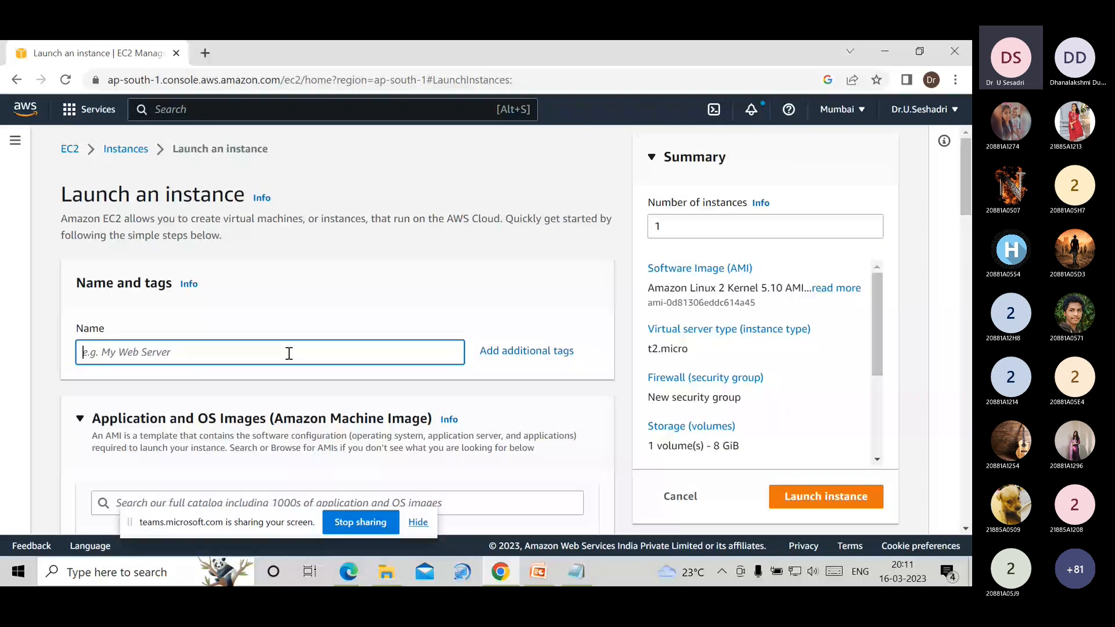
text(Linux-S)
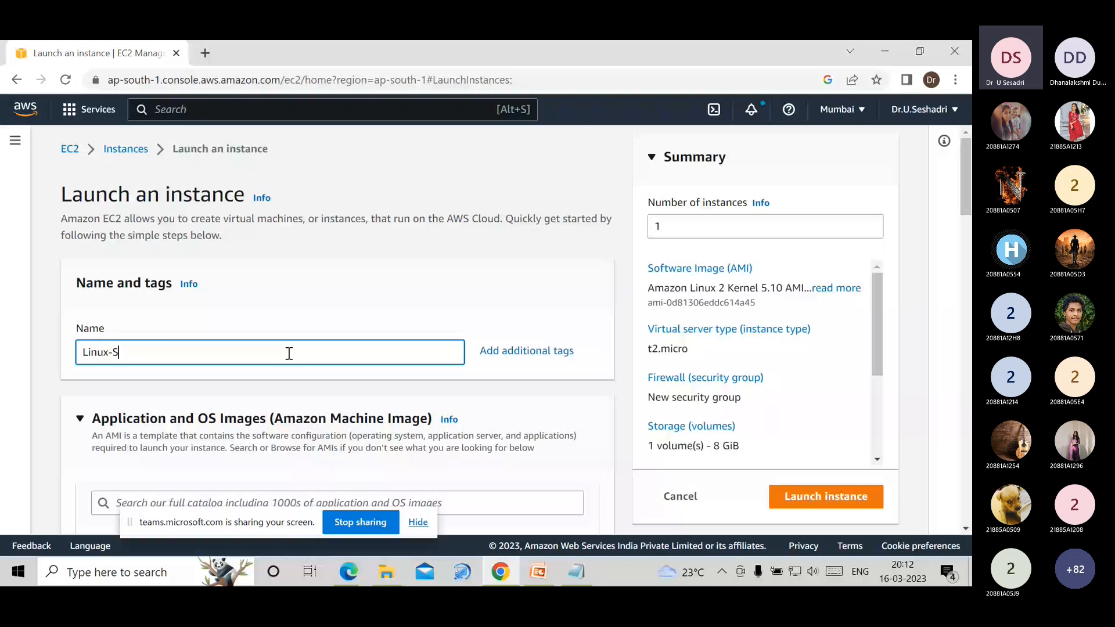
text(erver-CSE)
- Review the Amazon Linux machine images on offer, keeping Amazon Linux 2 AMI (HVM) - Kernel 5.10, SSD Volume Type
scroll(294, 354, down, 4)
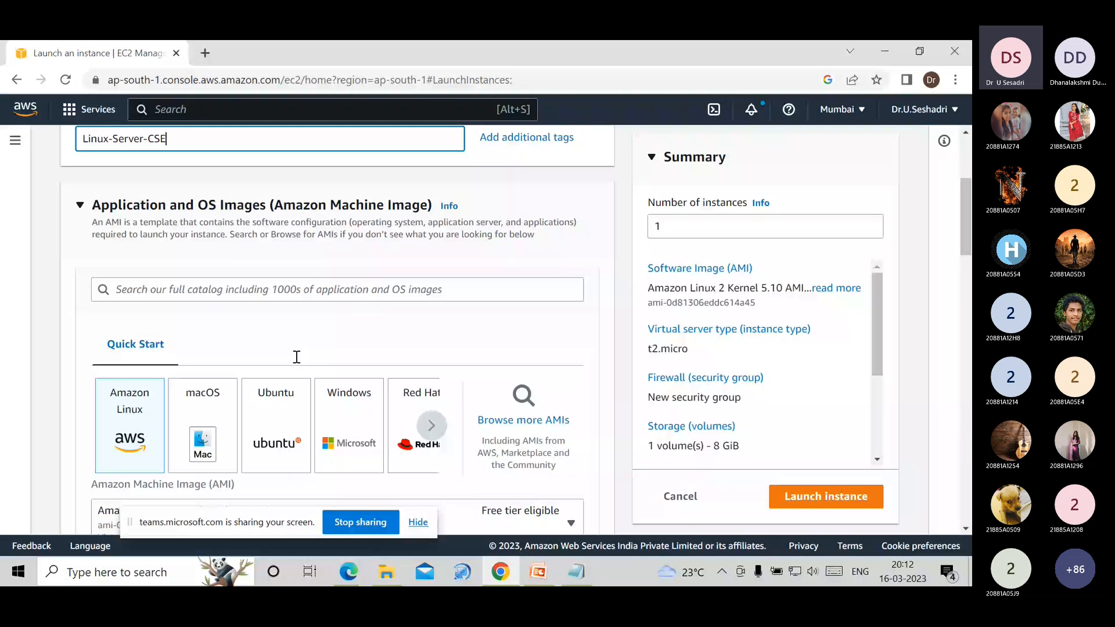
scroll(296, 357, down, 1)
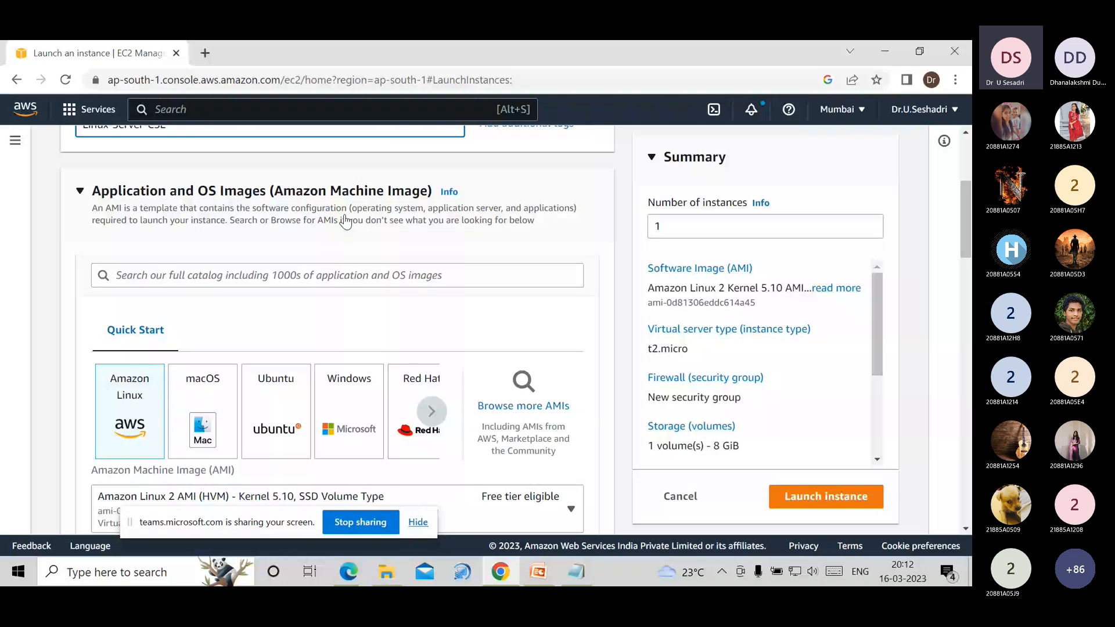
scroll(136, 360, down, 1)
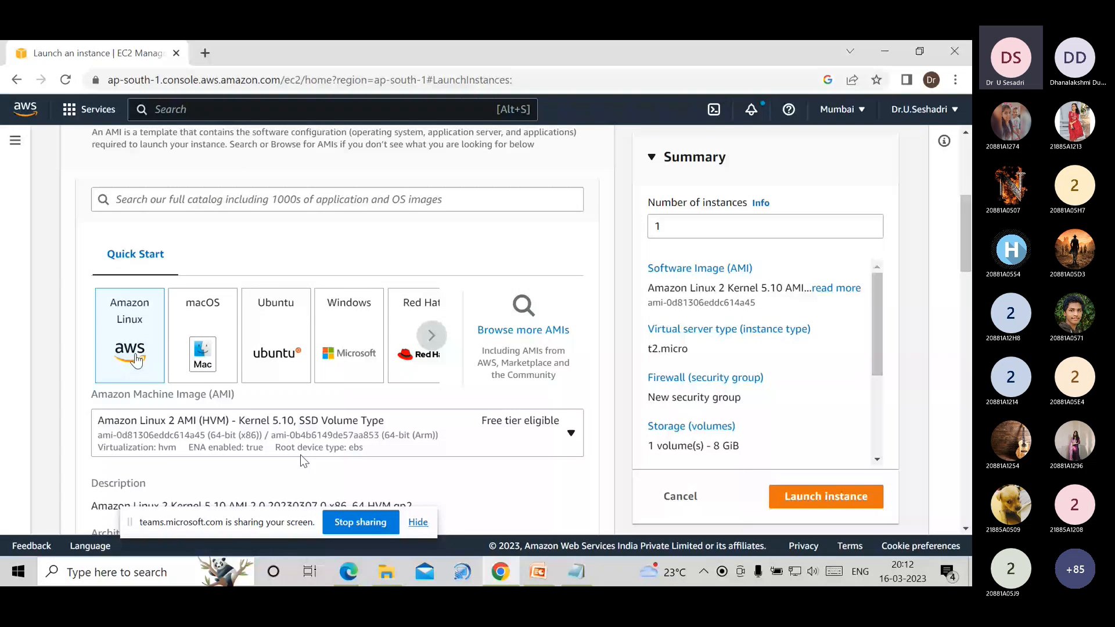
scroll(301, 455, down, 1)
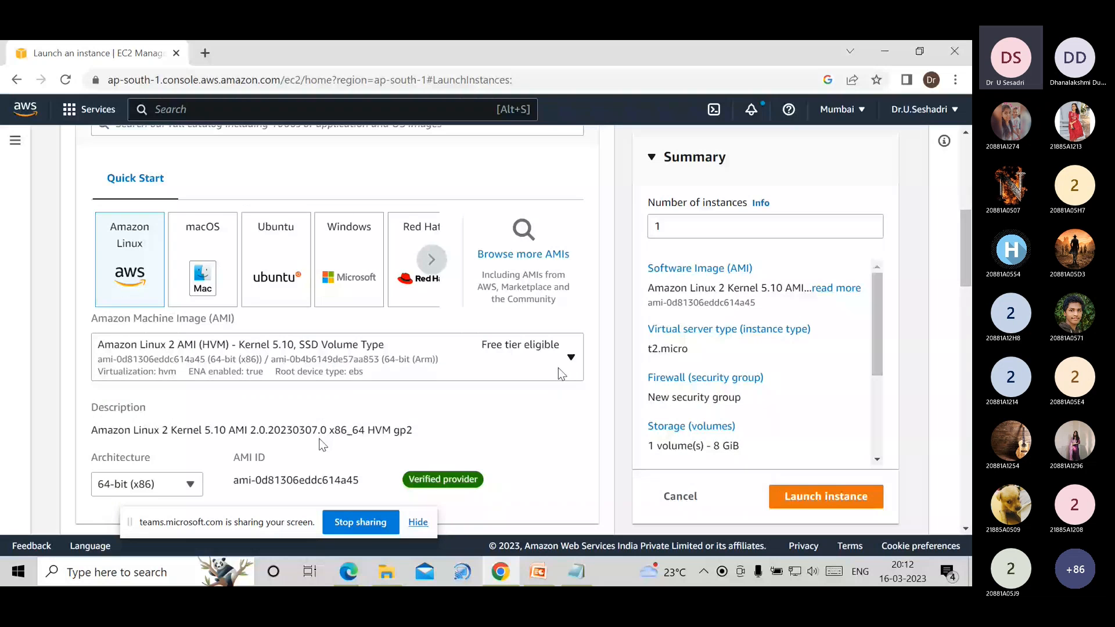
click(566, 366)
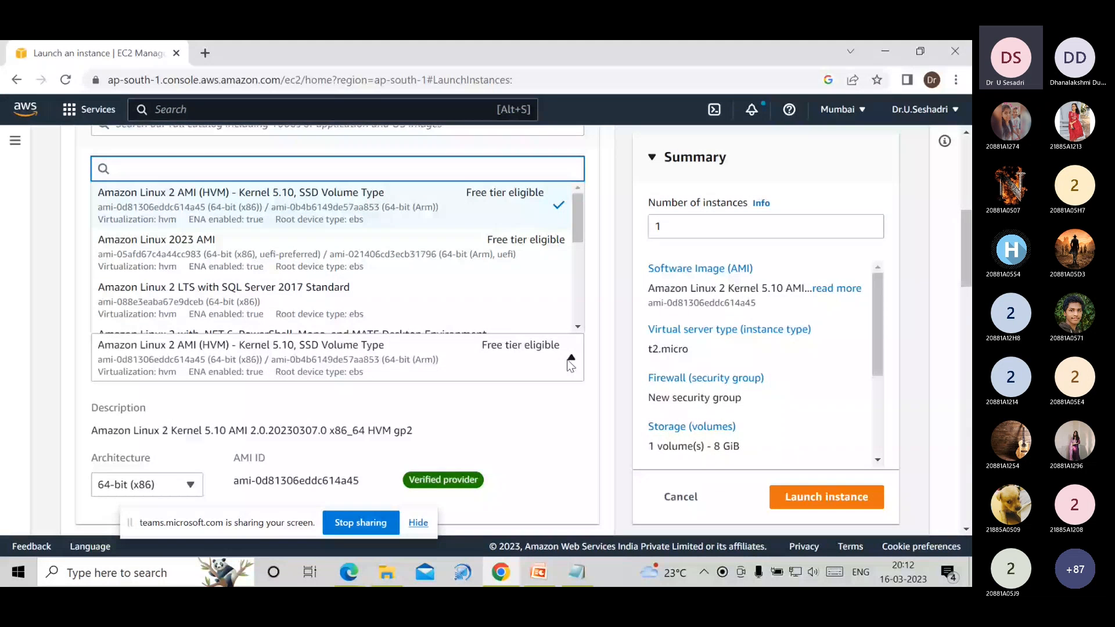
click(562, 415)
- Create an RSA key pair named Linux-Server-CSE-Key in .pem format for the instance login
scroll(426, 411, down, 3)
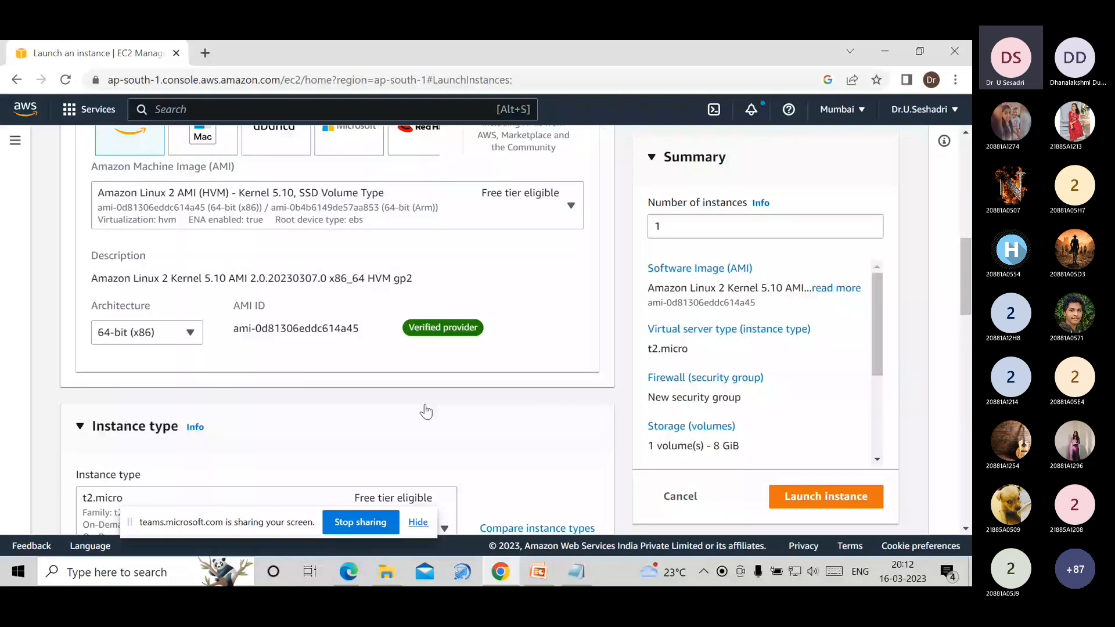
scroll(426, 411, down, 3)
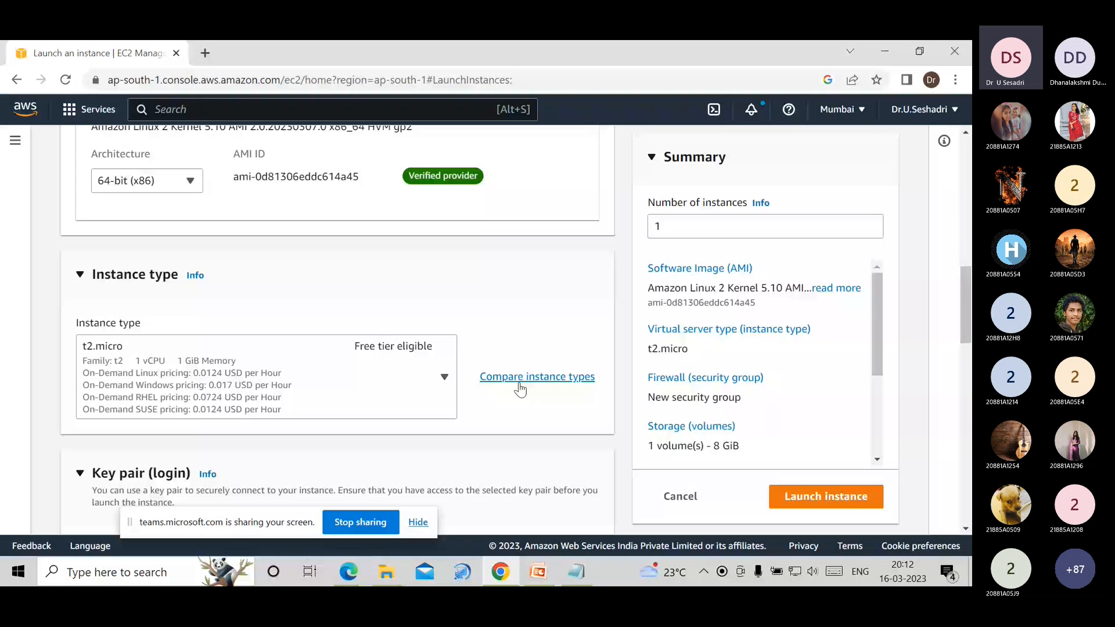
scroll(159, 357, down, 3)
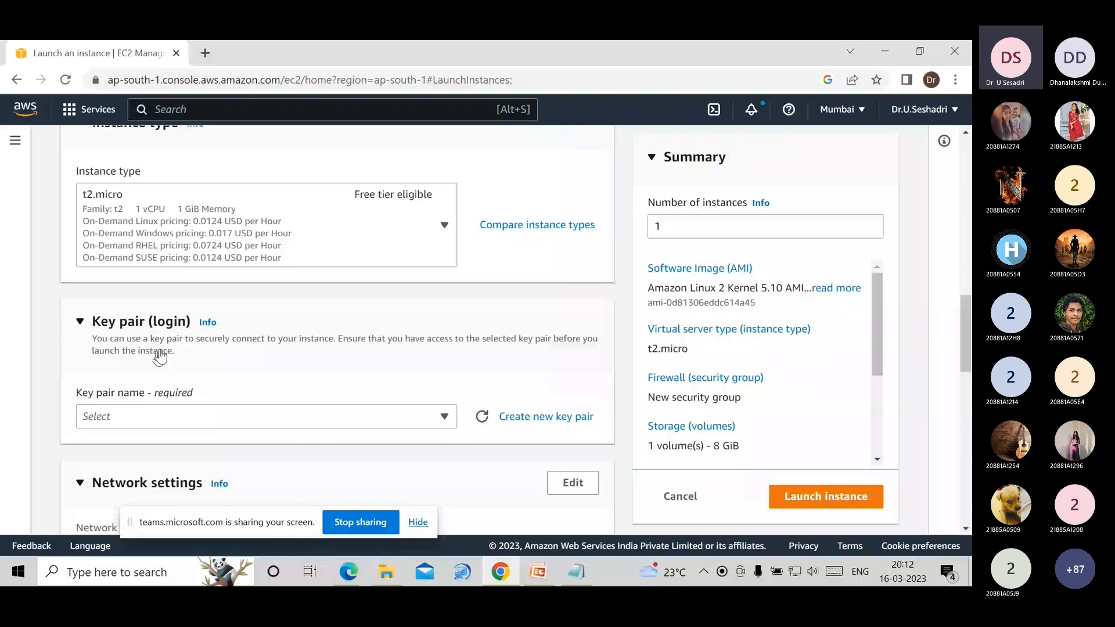
click(530, 417)
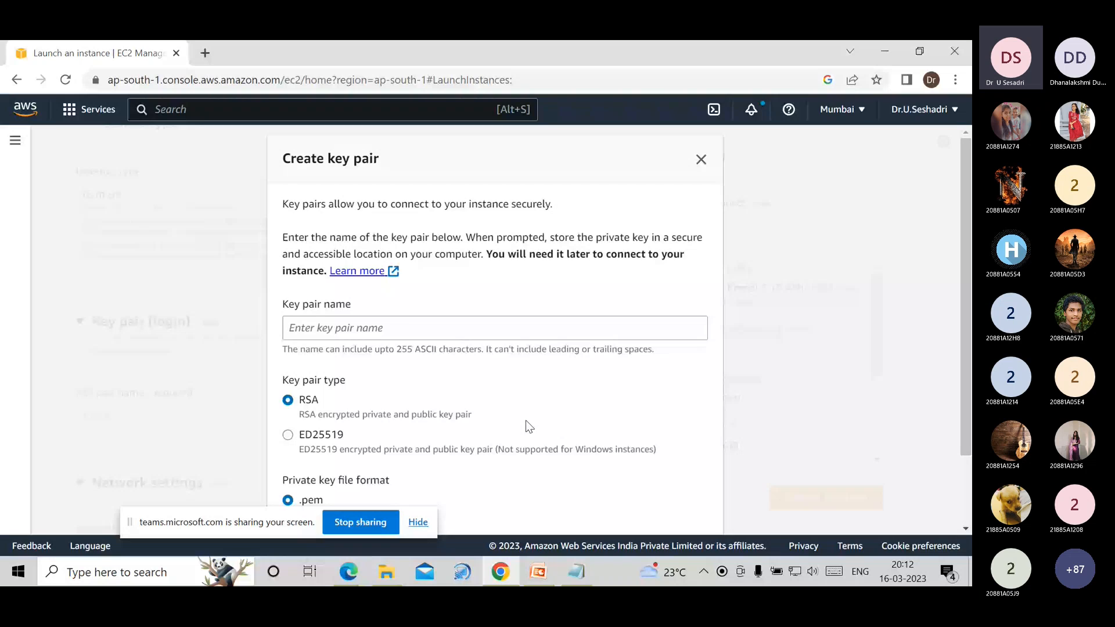
click(405, 330)
text(L)
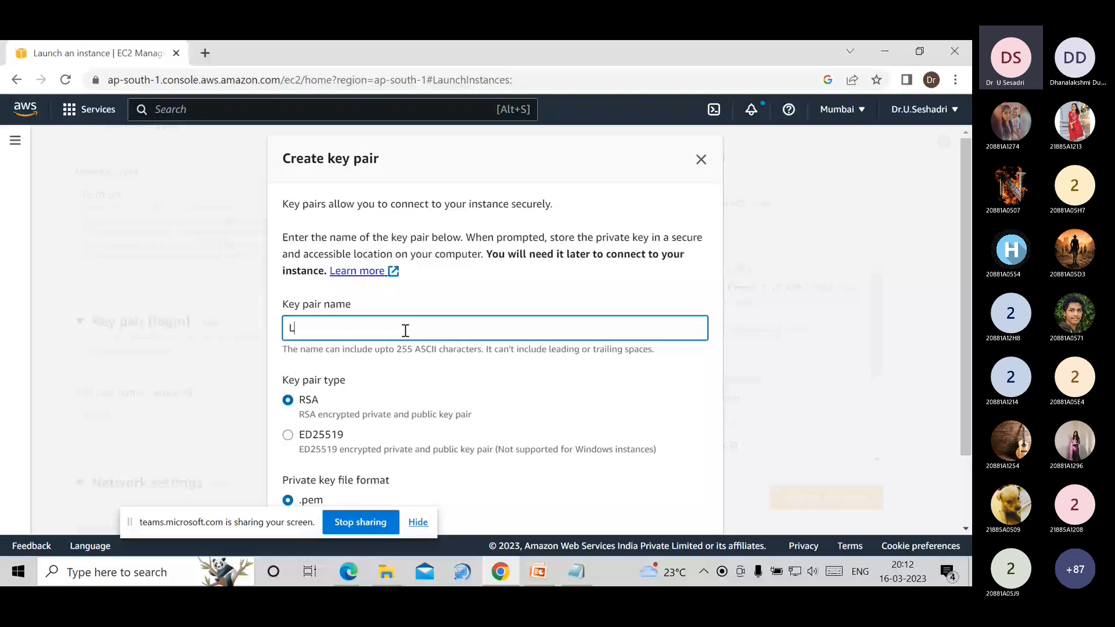
text(inux-Server-CSE-Key)
scroll(456, 365, down, 1)
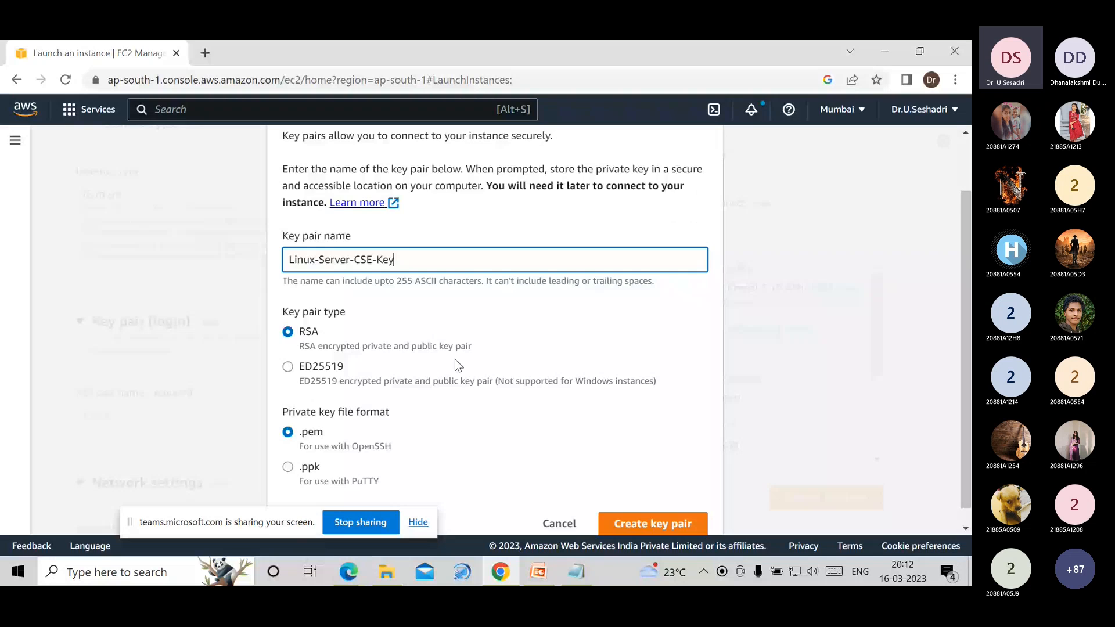
scroll(369, 438, down, 1)
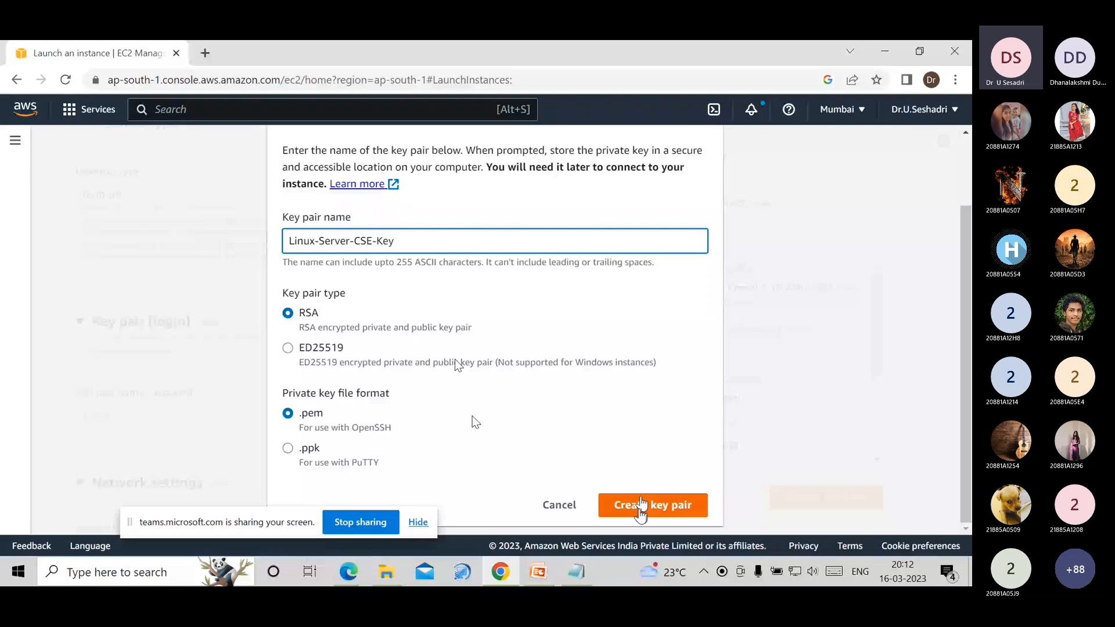
click(642, 503)
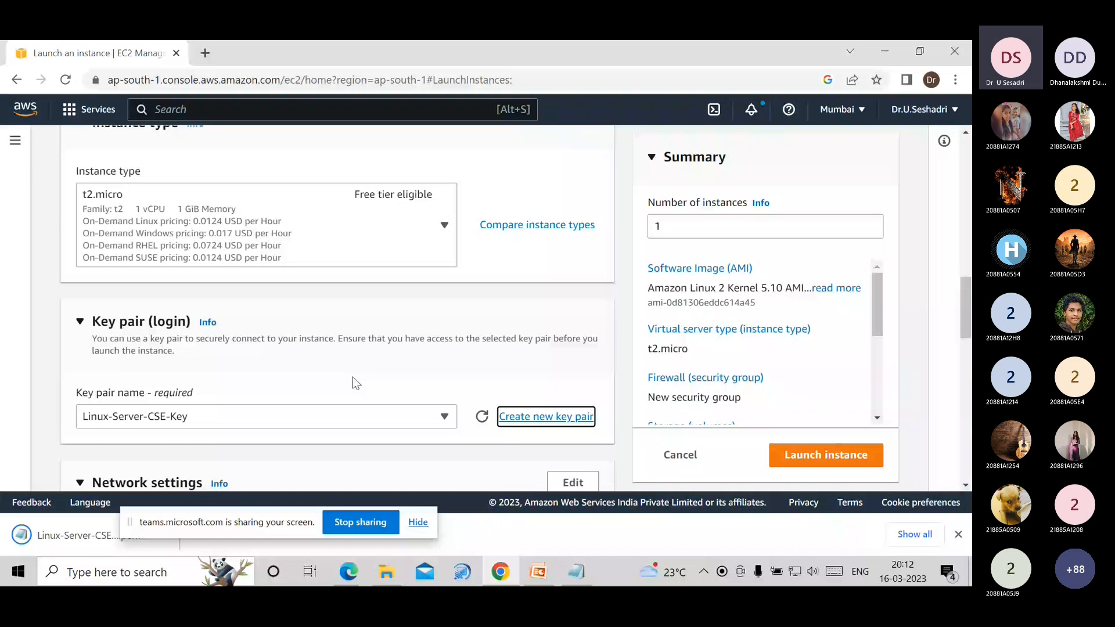
- Edit the network settings and name the new security group Linux-Server-SG
scroll(353, 379, down, 3)
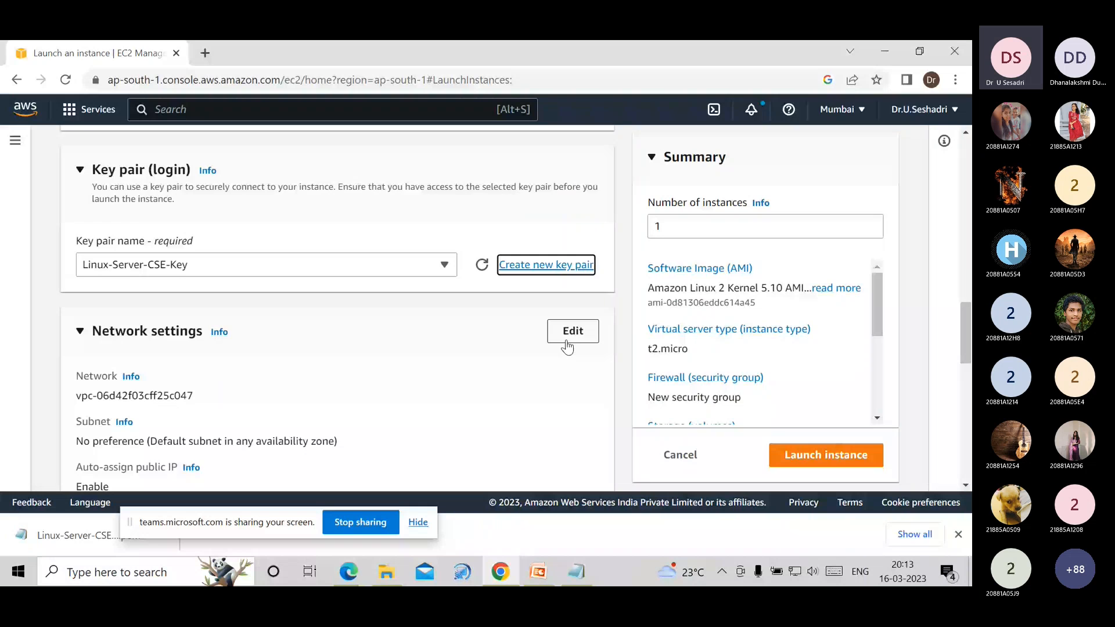
click(567, 342)
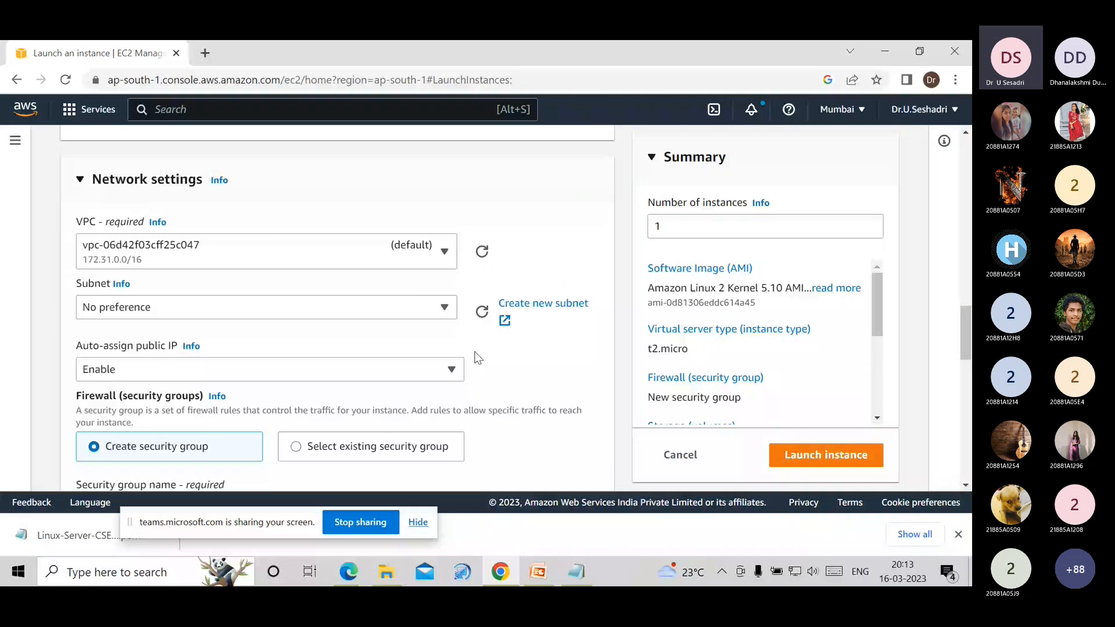
scroll(475, 352, down, 2)
drag(174, 357, 12, 355)
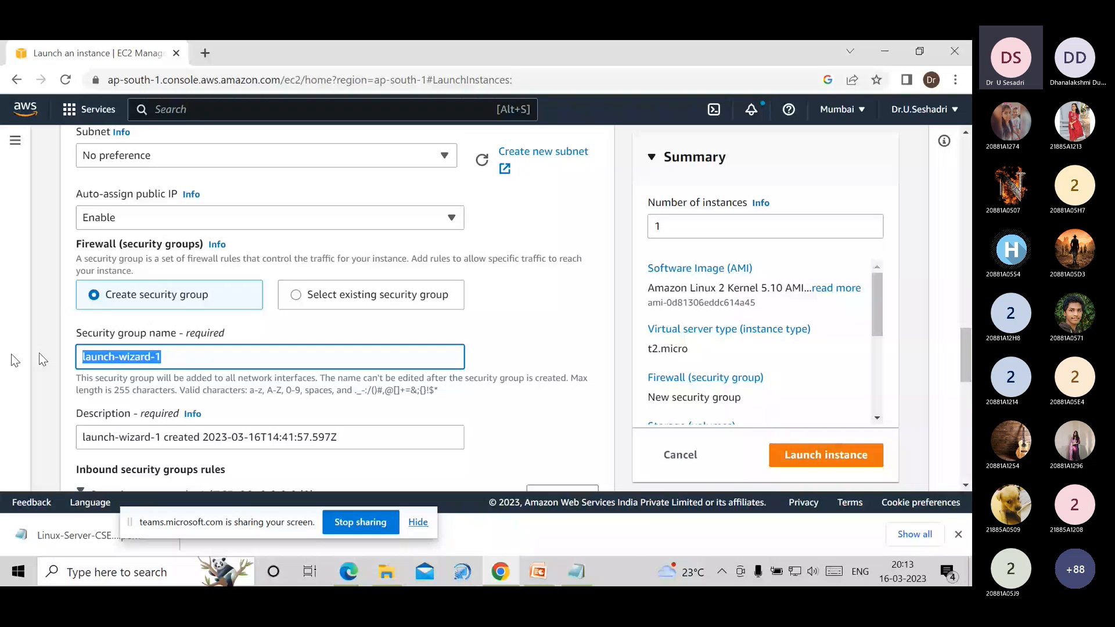
text(Lin)
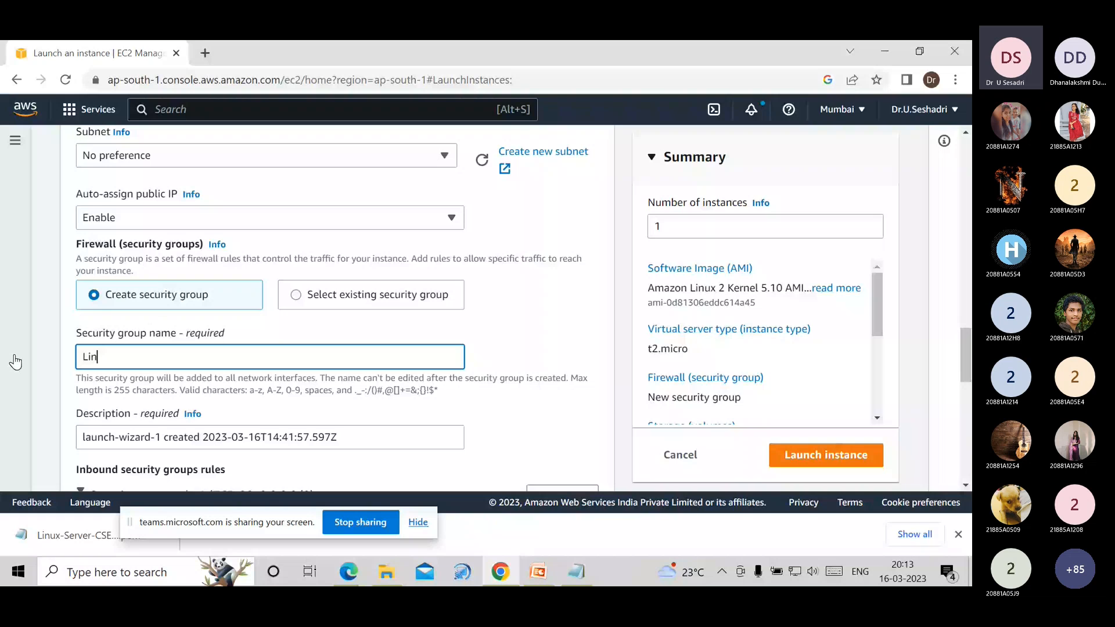
text(ux-Server-SG)
- Replace the security group's description with a copy of its name, Linux-Server-SG
key(ctrl+a)
key(ctrl+c)
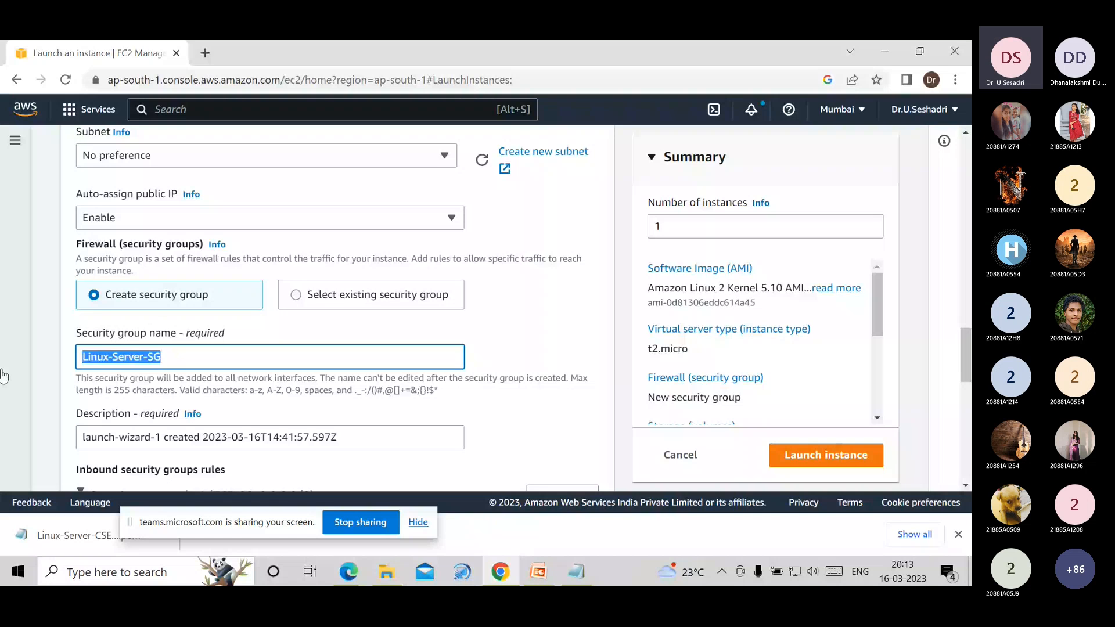
click(240, 441)
key(ctrl+a)
key(ctrl+v)
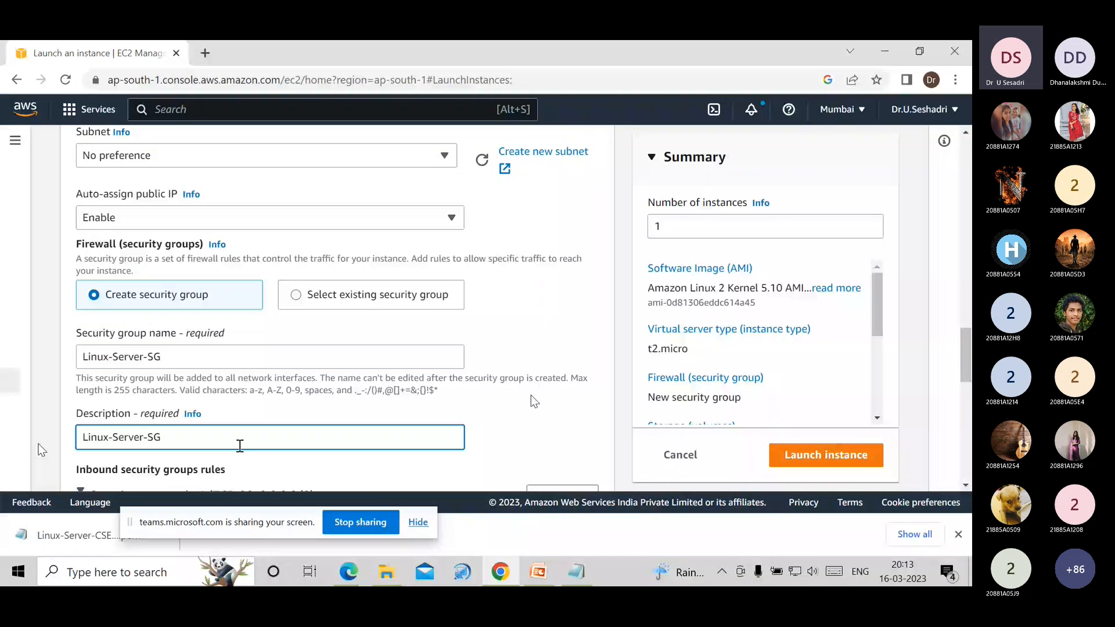
- Review the inbound SSH rule, root volume storage and launch summary, and launch the instance
scroll(534, 401, down, 4)
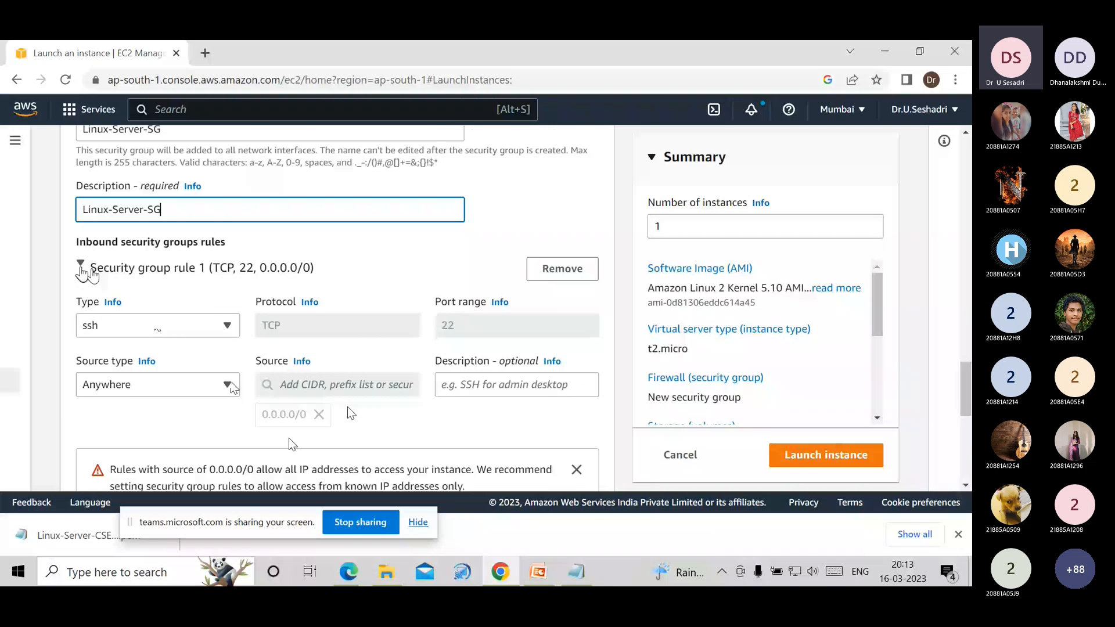
scroll(347, 407, down, 4)
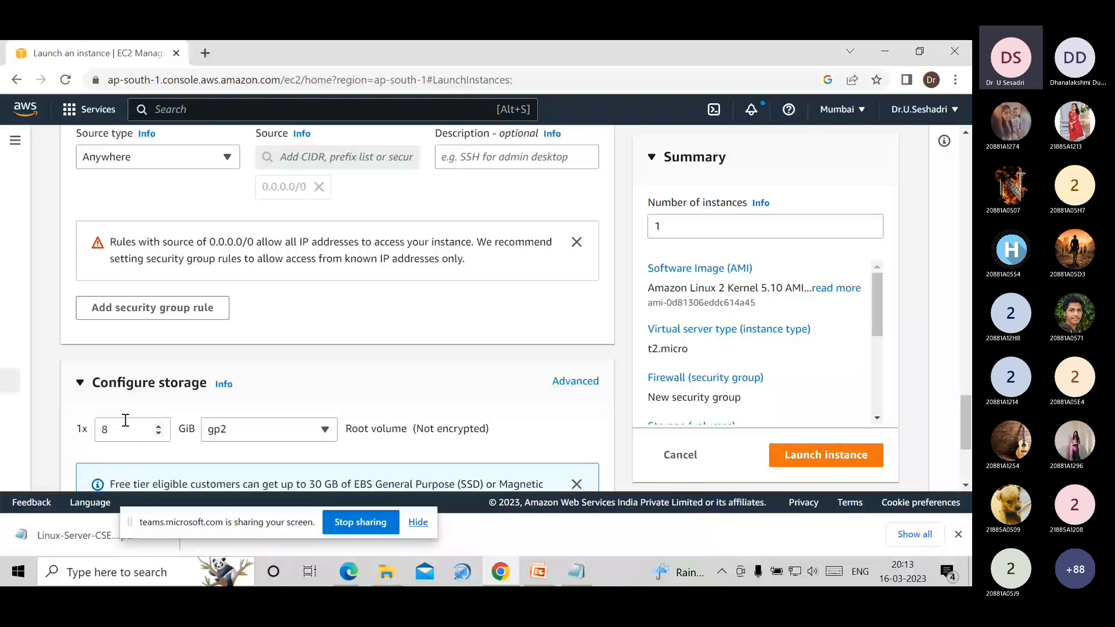
double_click(125, 420)
scroll(380, 402, down, 3)
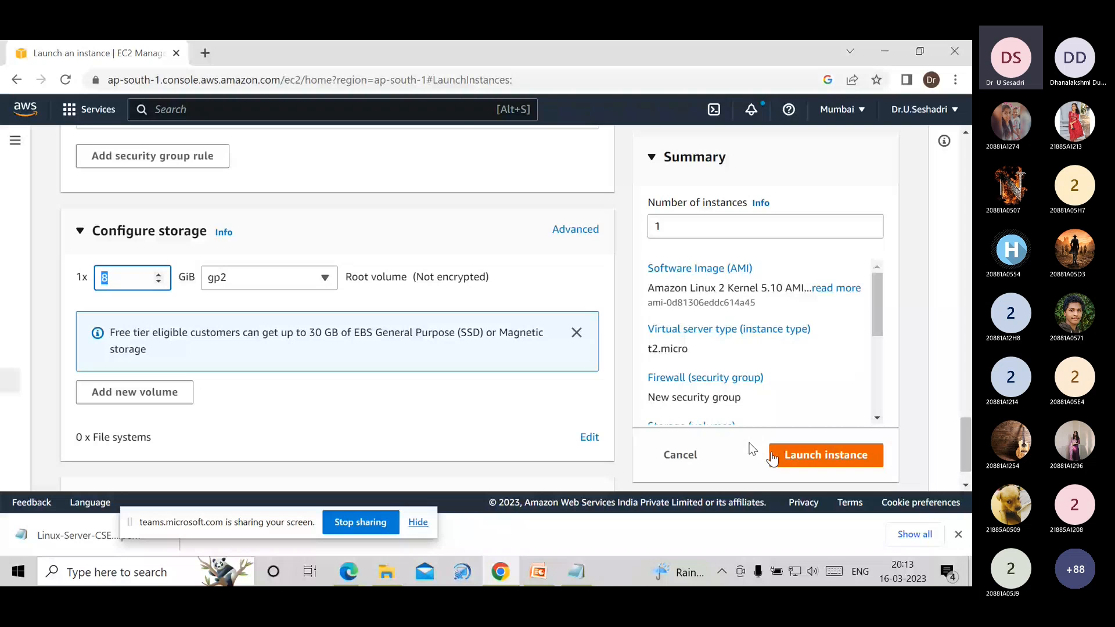
scroll(831, 337, up, 5)
scroll(831, 336, down, 1)
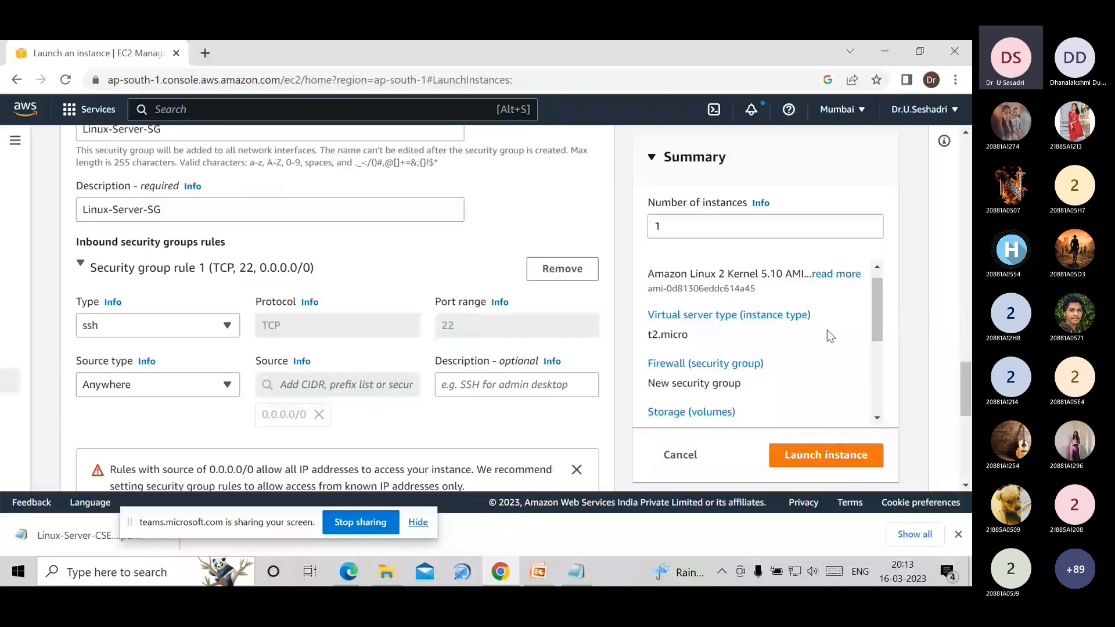
scroll(827, 331, down, 3)
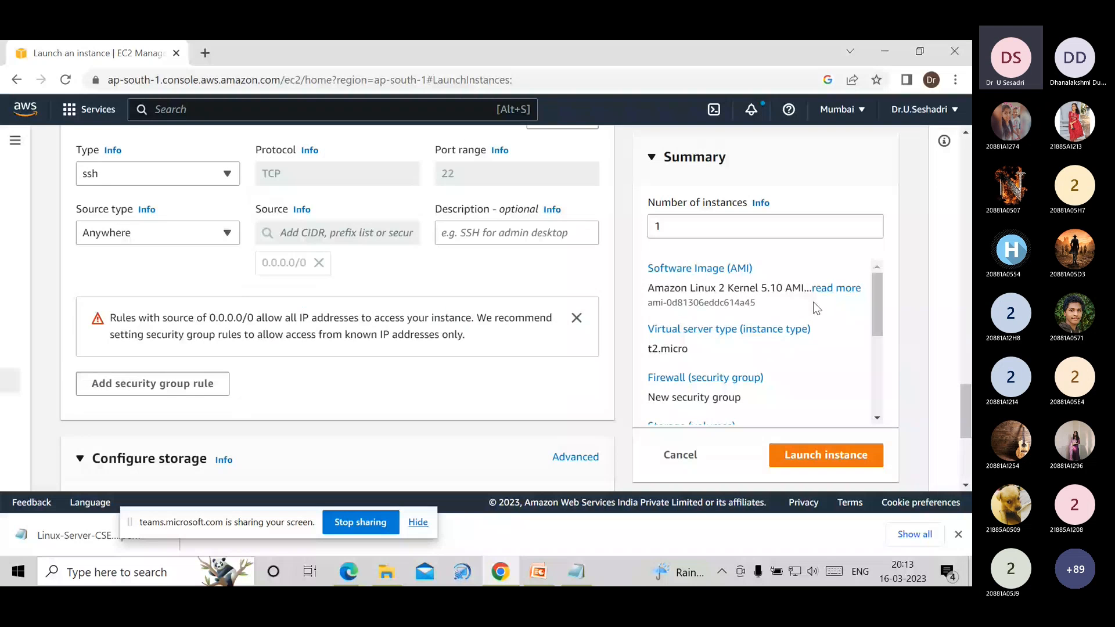
scroll(856, 351, down, 5)
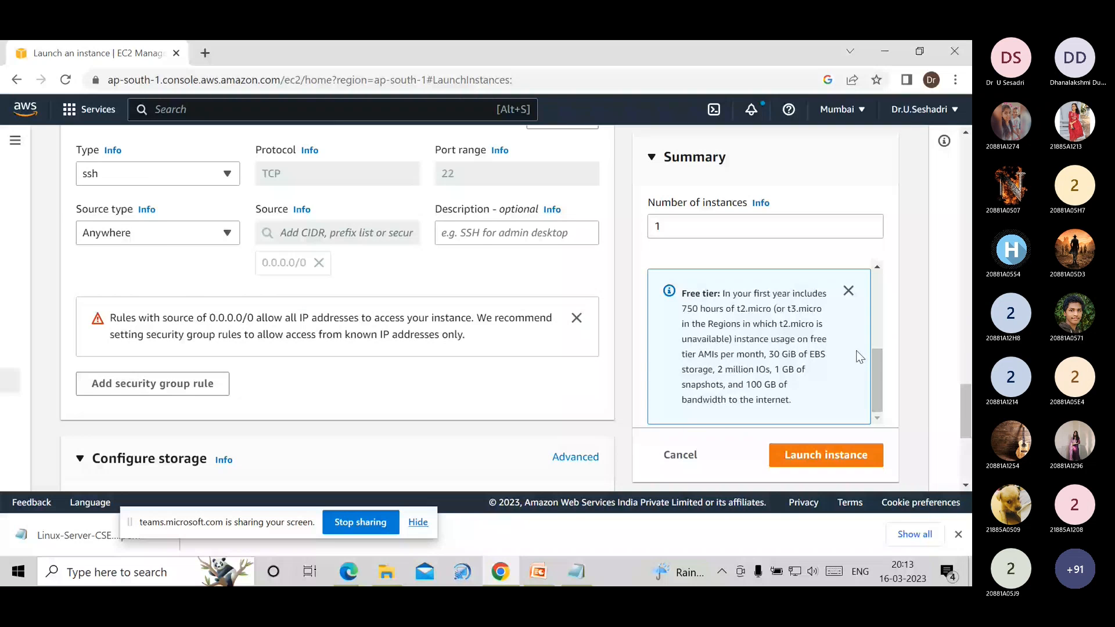
click(858, 454)
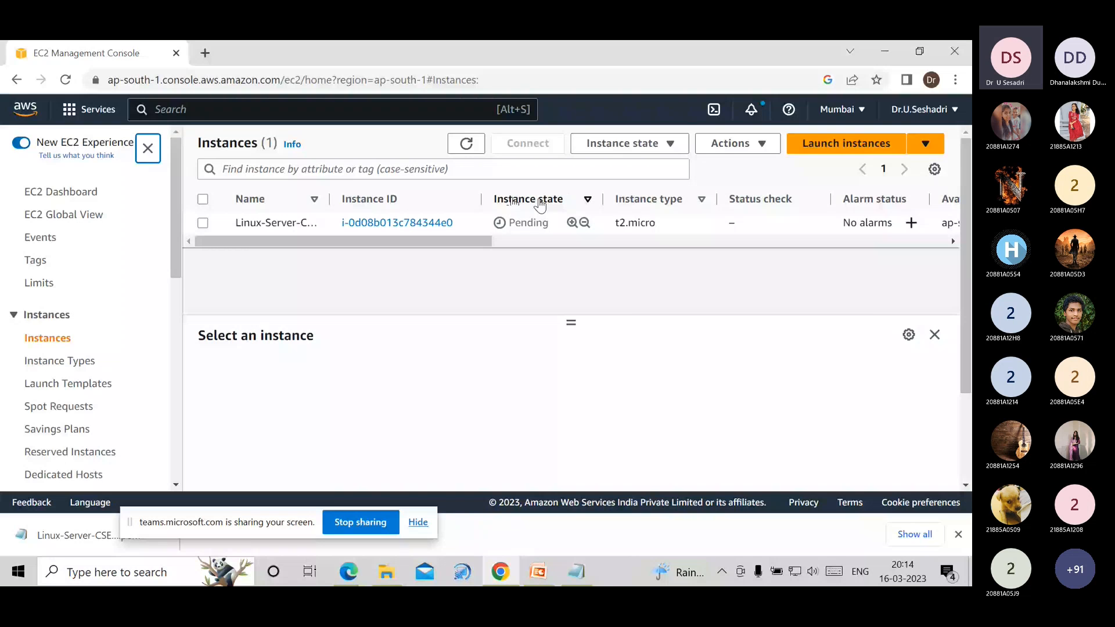
- Refresh the instances list to check the instance state, and select Linux-Server-CSE to view its details
click(464, 145)
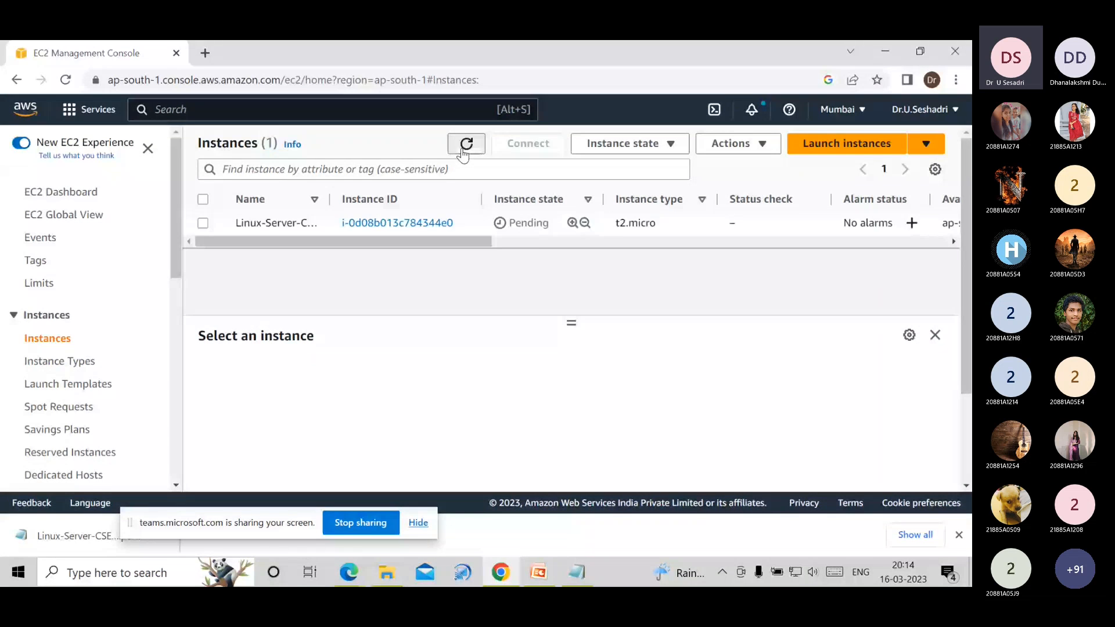
click(465, 148)
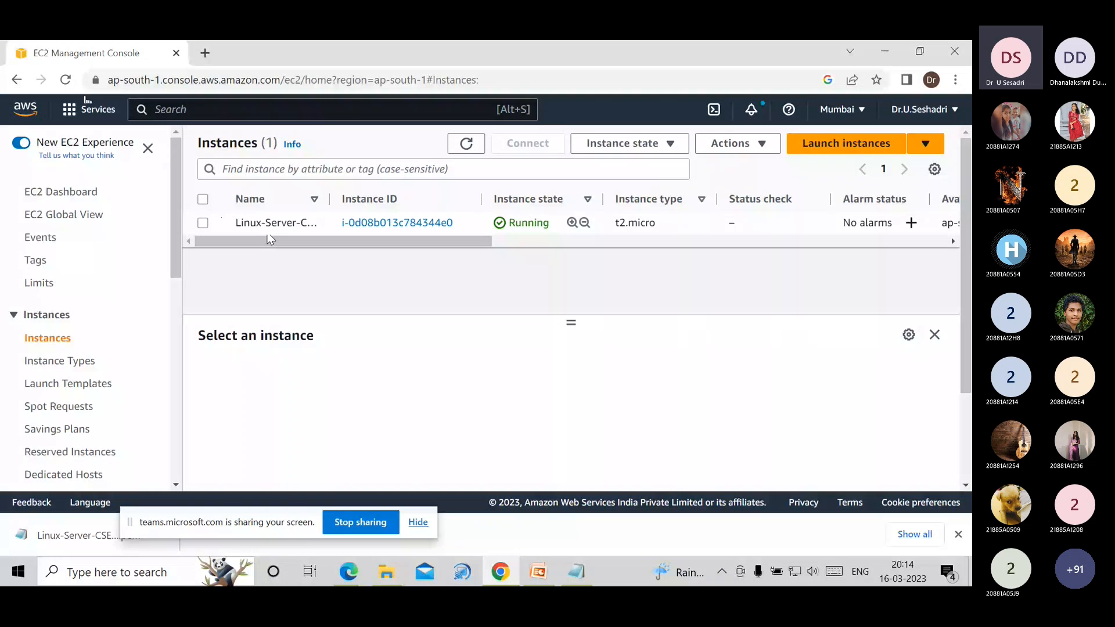
click(221, 219)
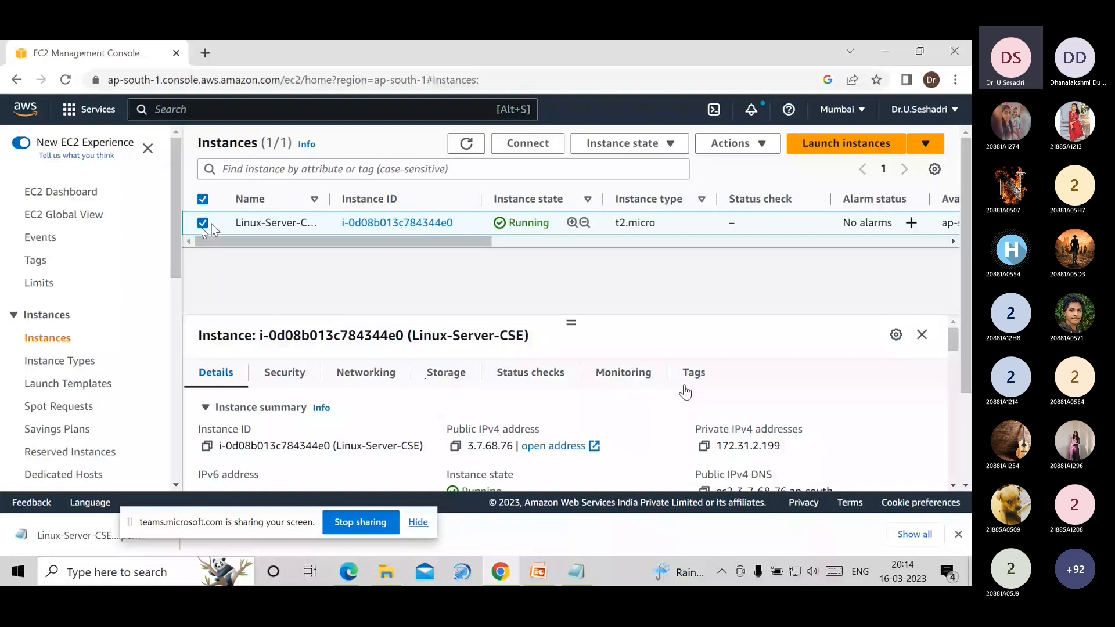
- View the connection options for Linux-Server-CSE, and return to the instances list with the instance selected
click(526, 145)
scroll(176, 379, down, 1)
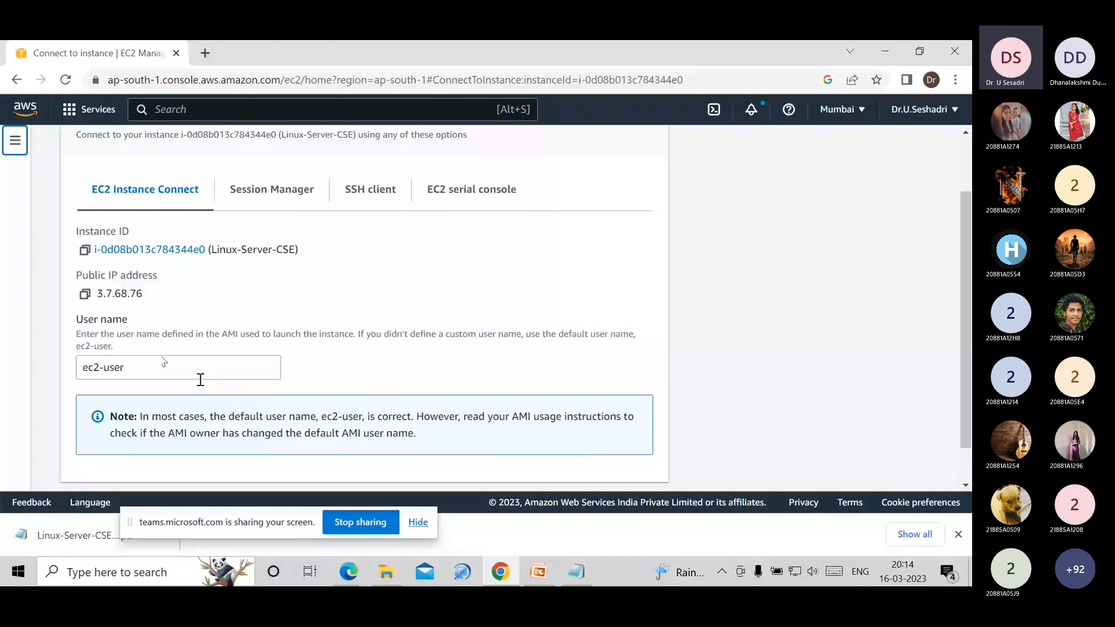
scroll(218, 373, up, 2)
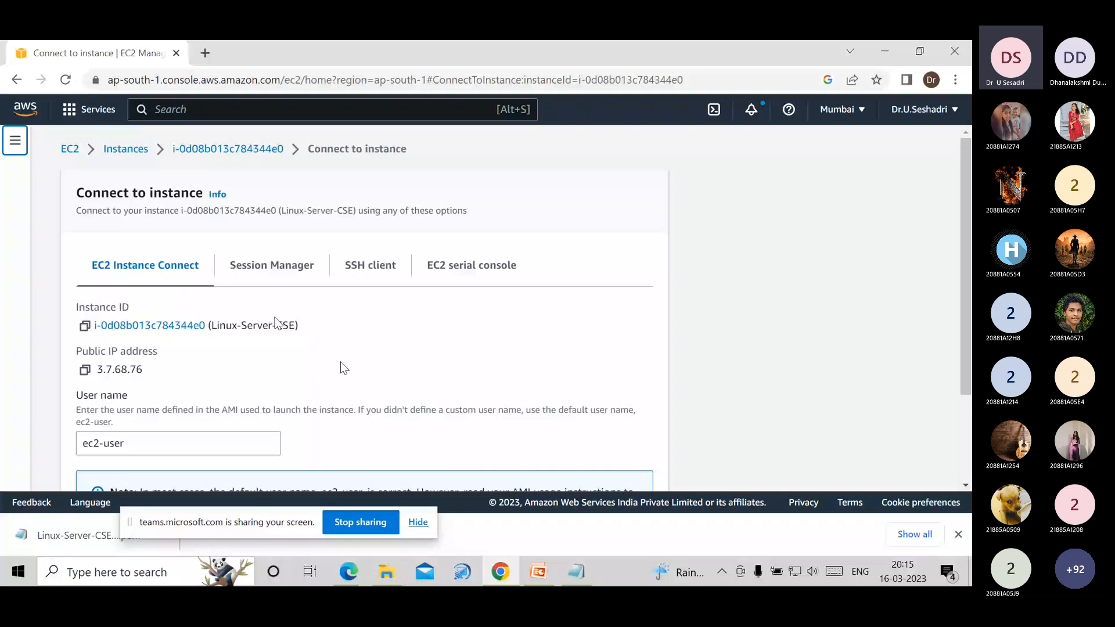
click(130, 152)
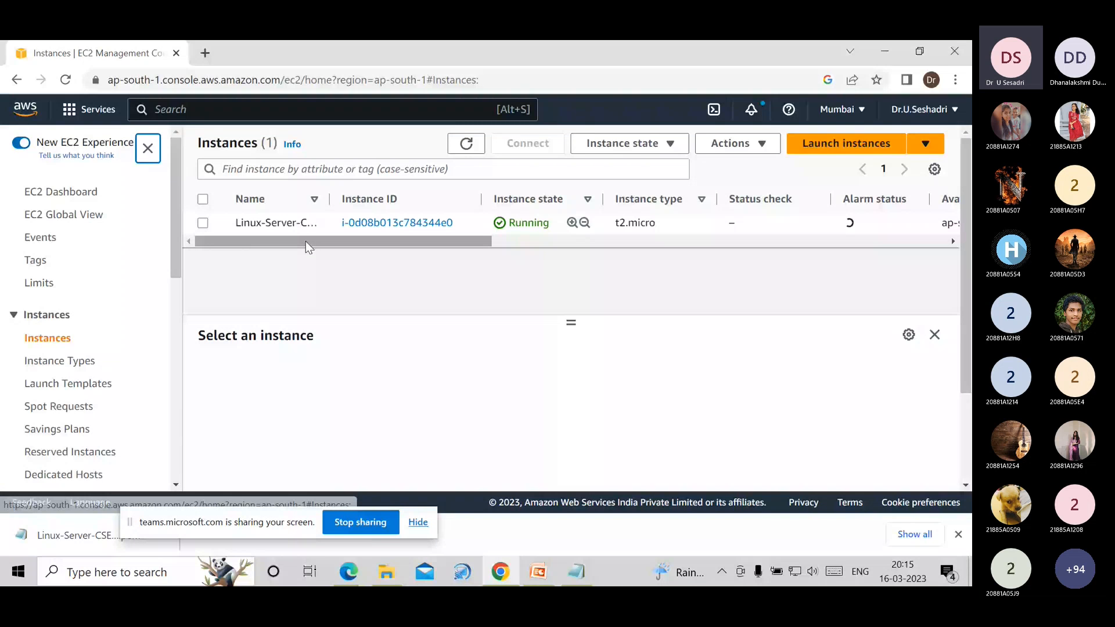
click(203, 223)
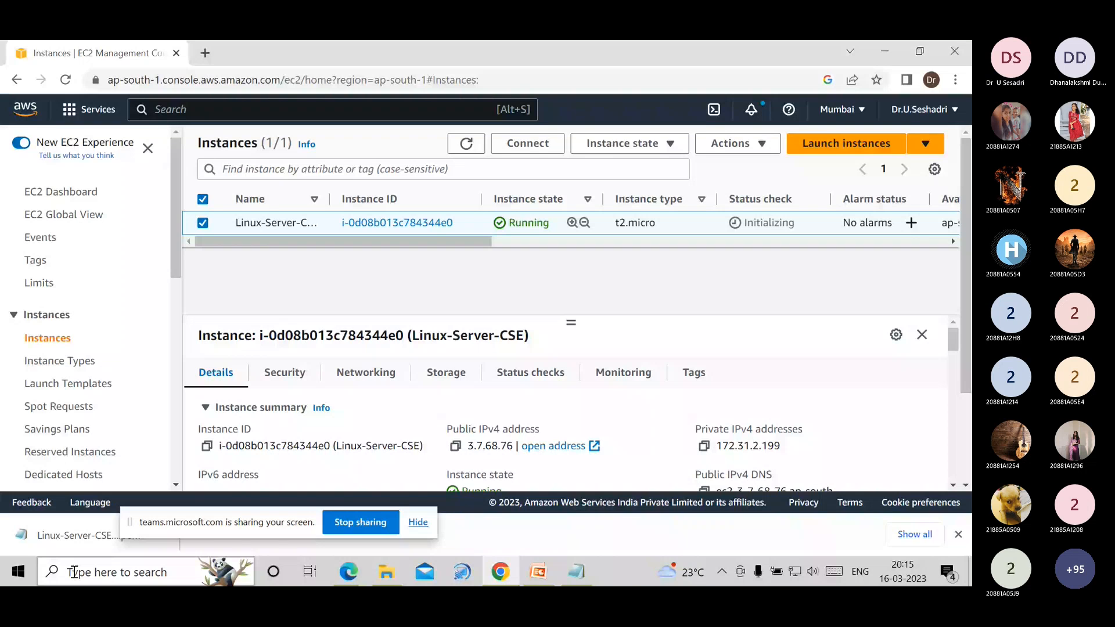
- Check the downloaded PEM key file in the Downloads folder in File Explorer, and open PuTTYgen
click(385, 572)
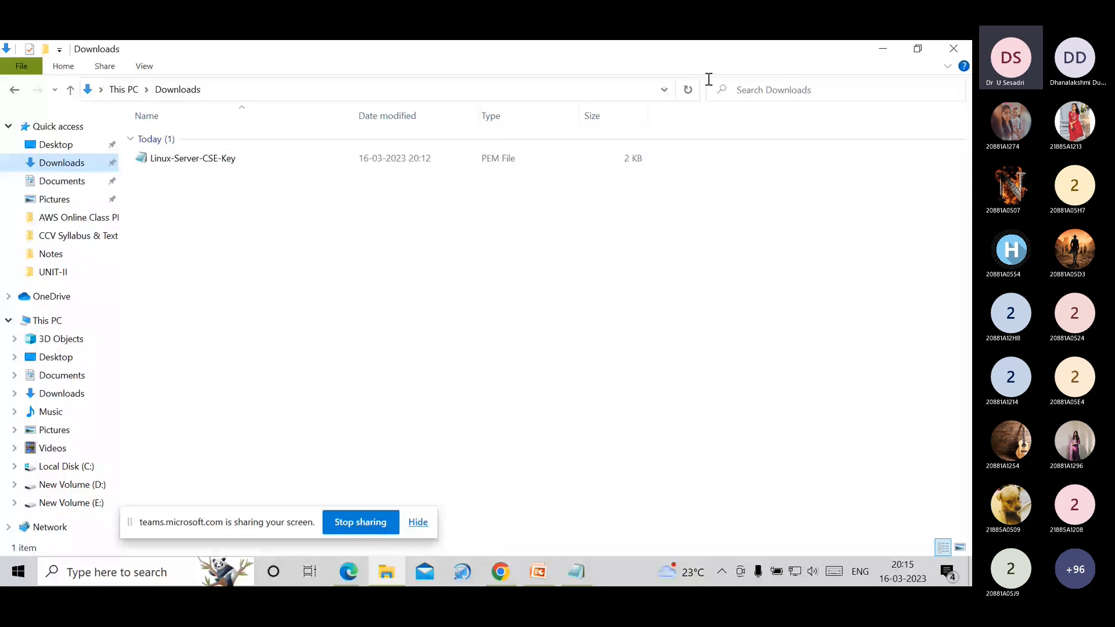
click(885, 51)
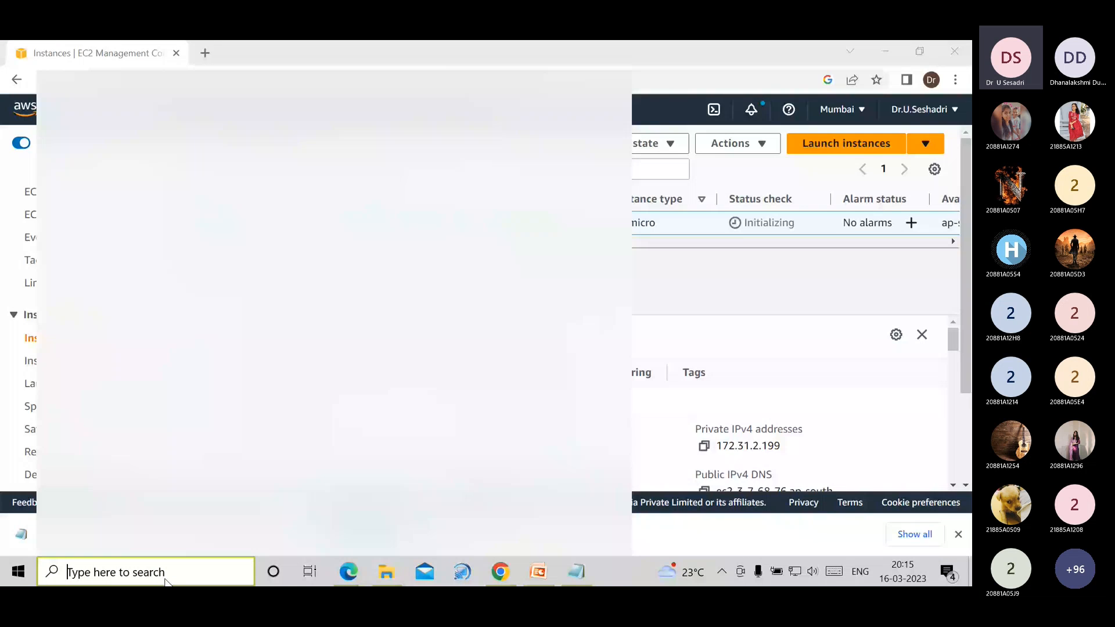
text(p)
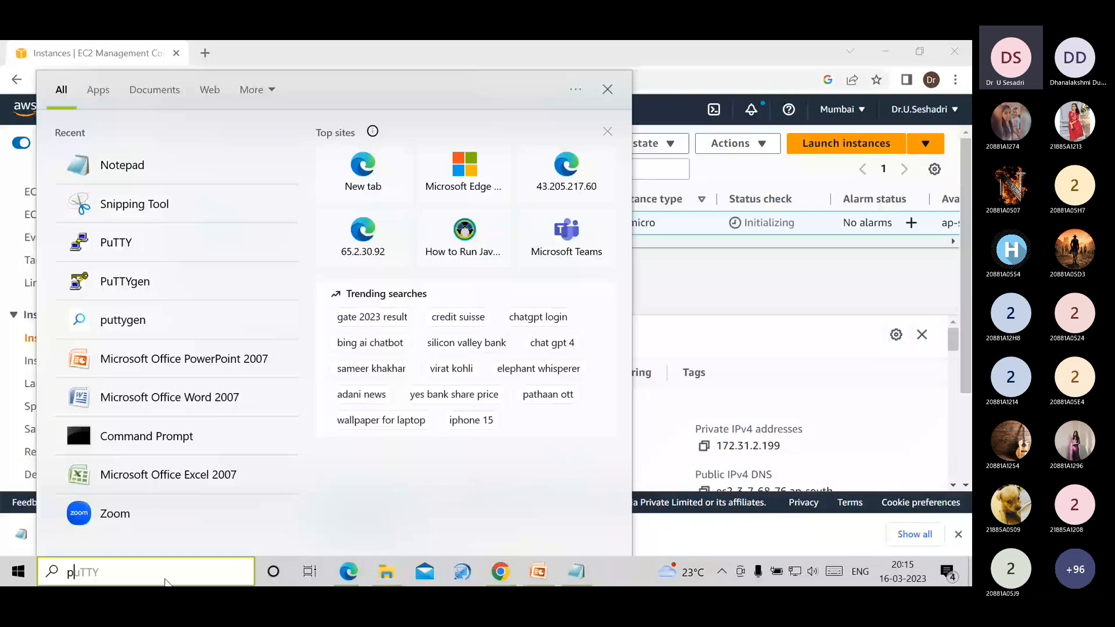
text(utt)
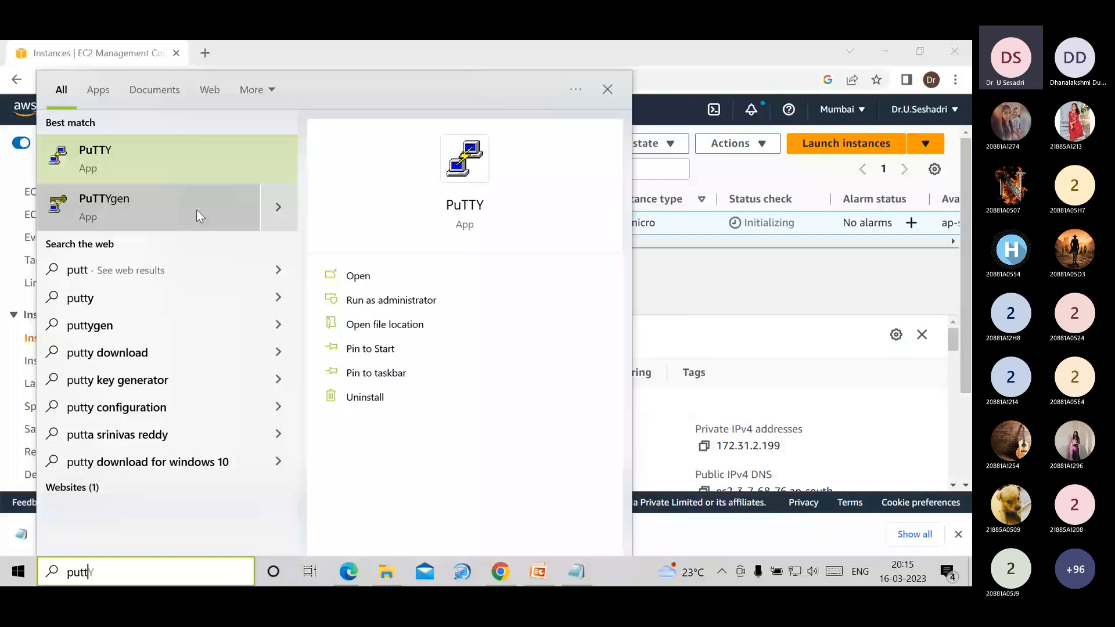
click(197, 210)
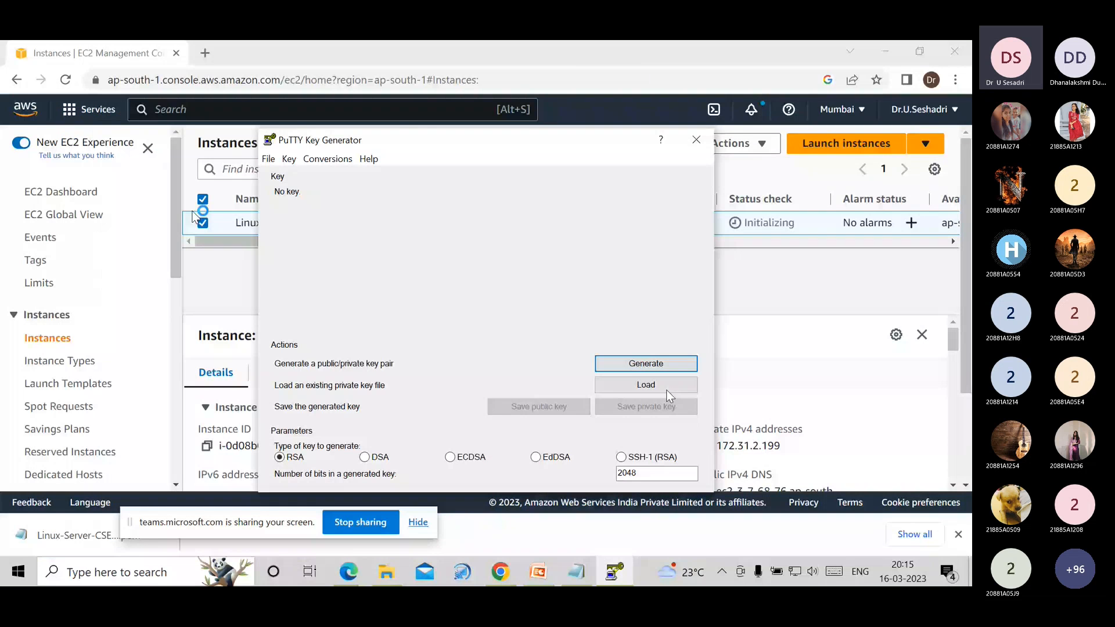
- Load the existing private key Linux-Server-CSE-Key from Downloads into PuTTYgen, with all file types shown
click(667, 389)
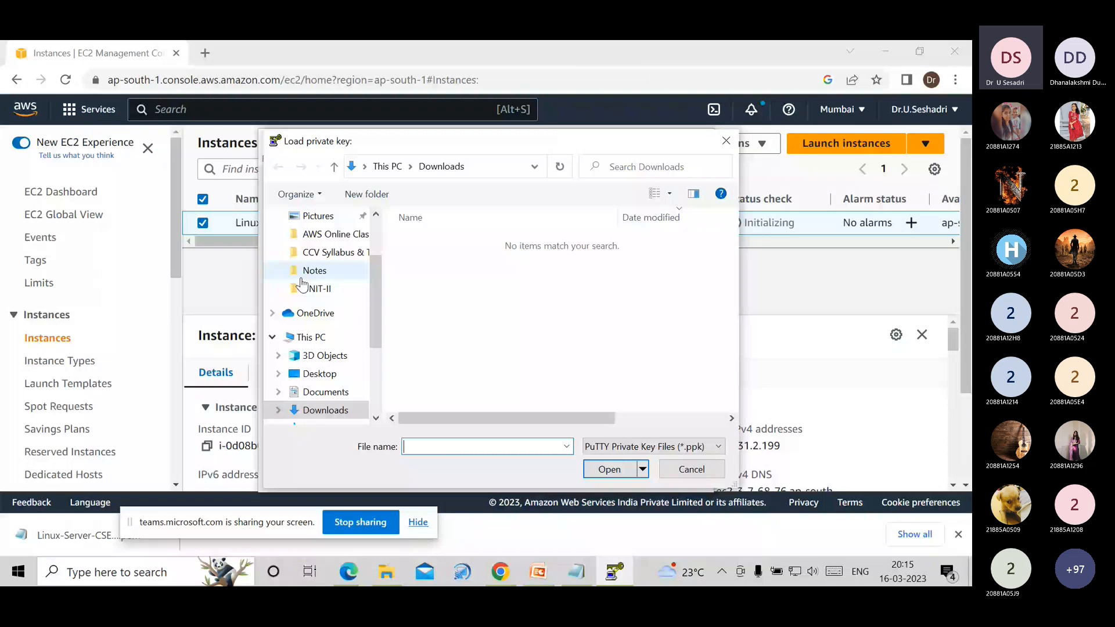
scroll(301, 283, down, 1)
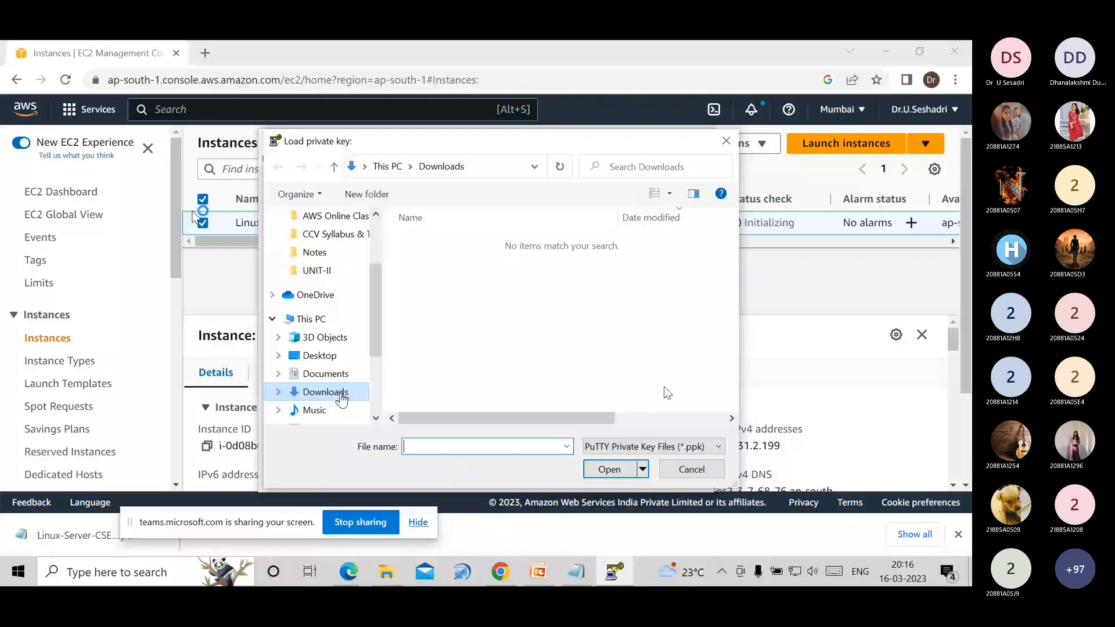
click(690, 452)
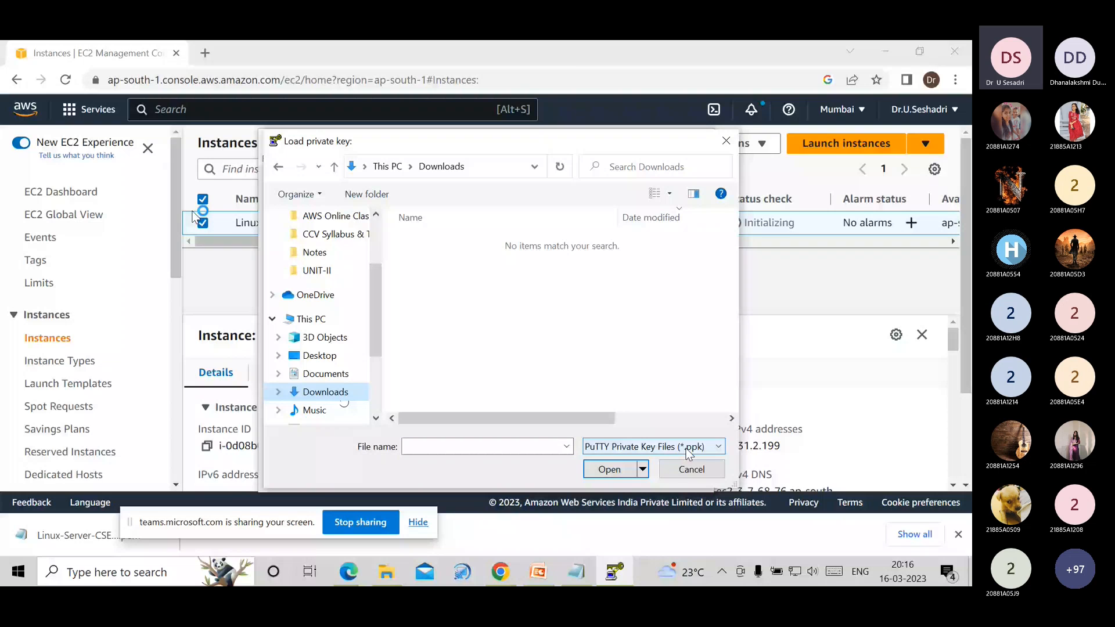
click(674, 469)
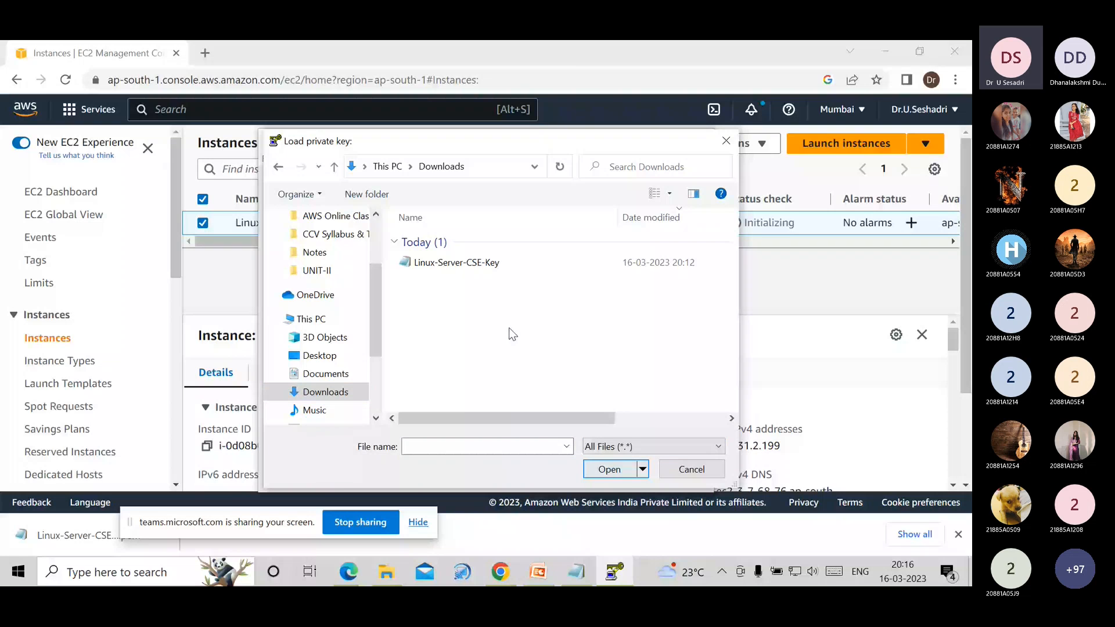
click(456, 261)
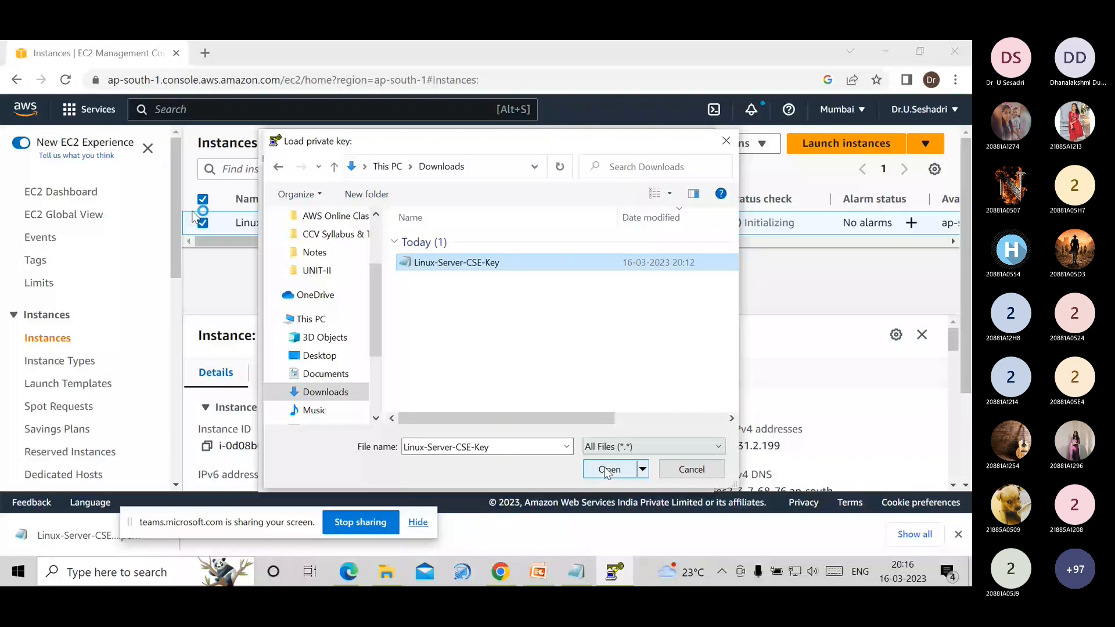
click(606, 470)
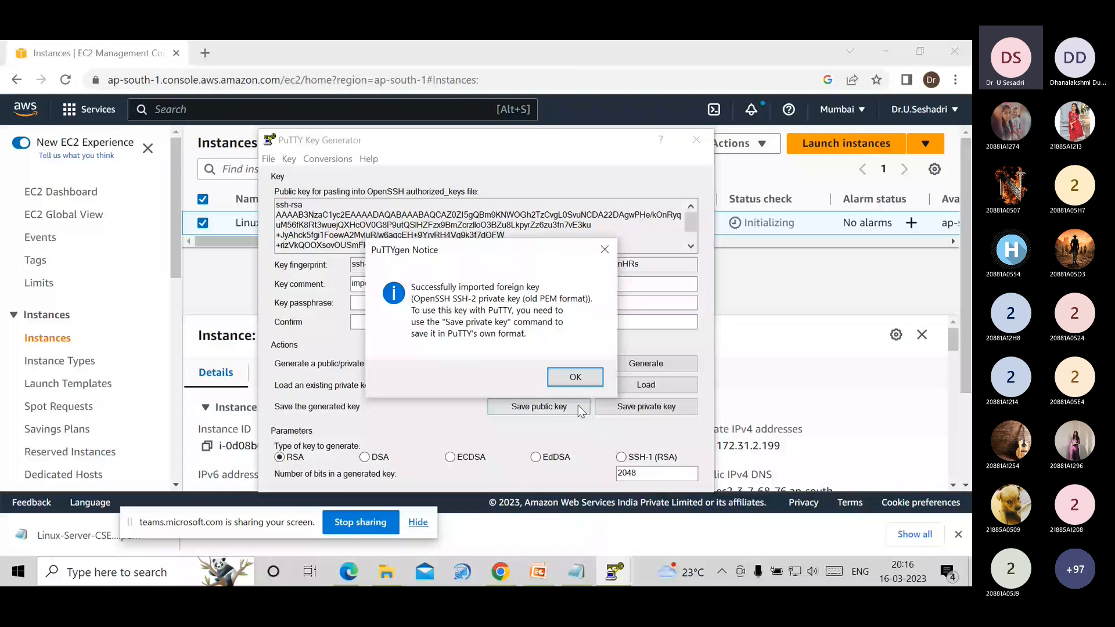
click(576, 378)
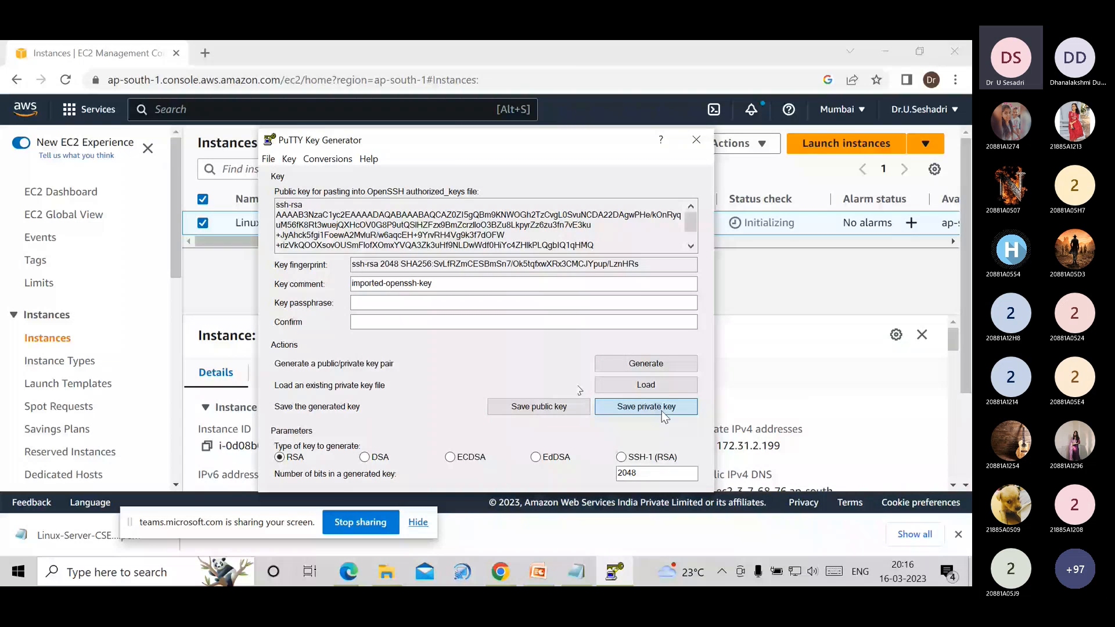
- Save the private key without a passphrase as Linux-Server-CSE-Key in .ppk format, and check the file in the Downloads folder
click(662, 411)
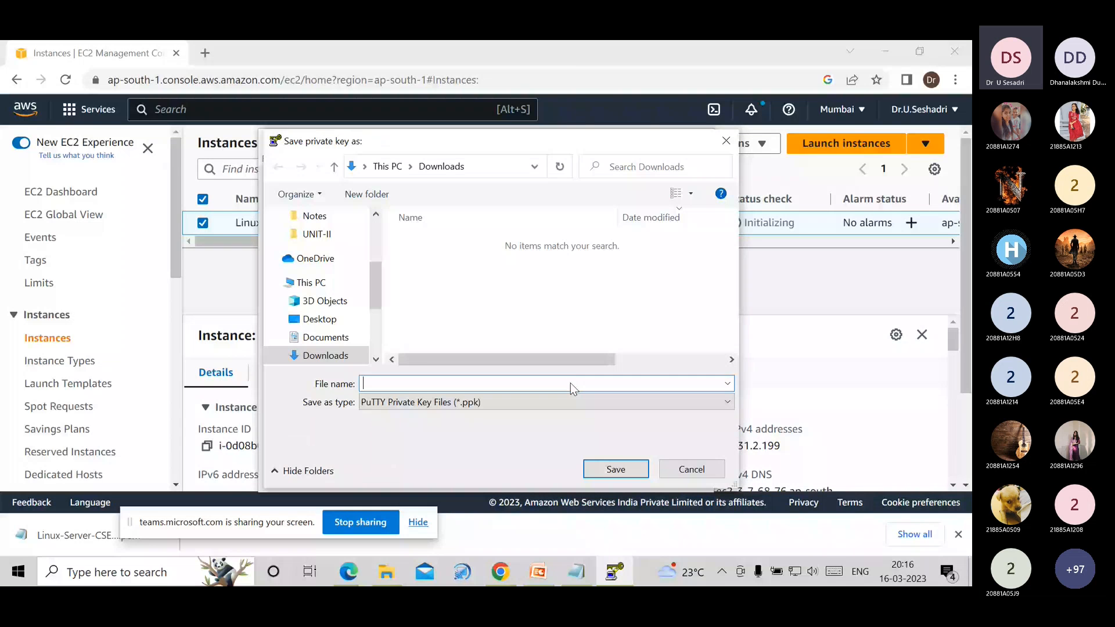
text(Linux-Ser)
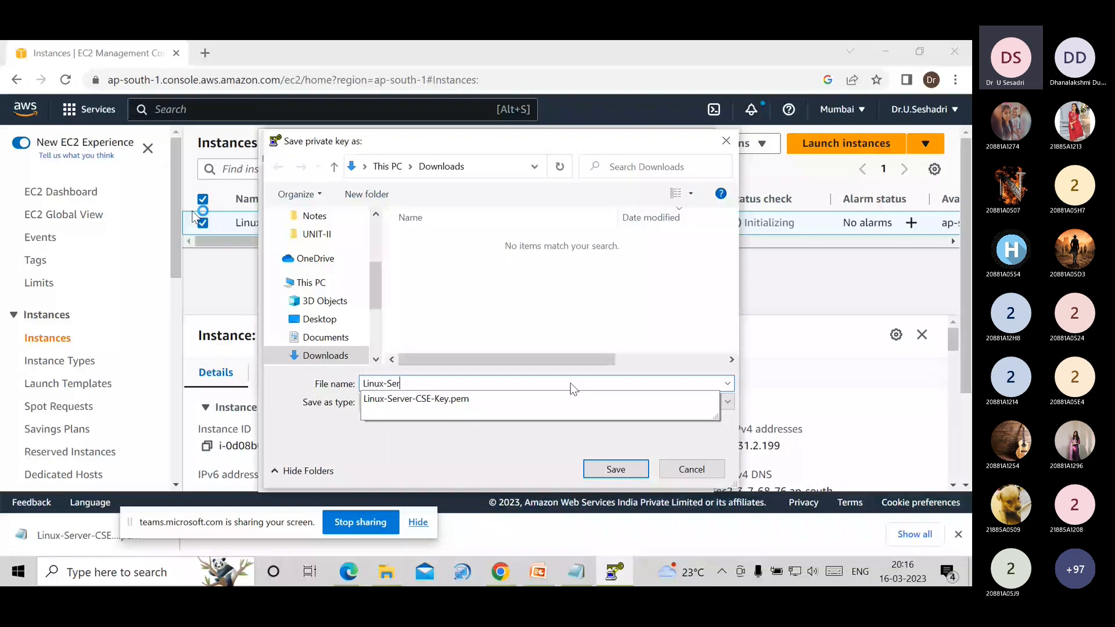
text(ver-CSE-Key)
click(611, 463)
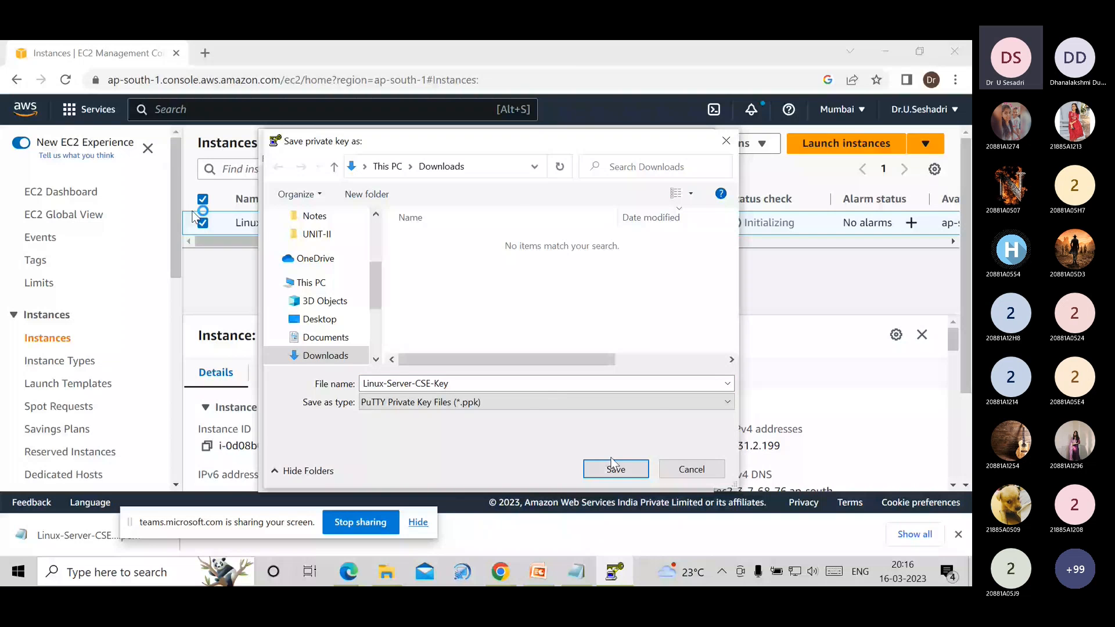
click(611, 464)
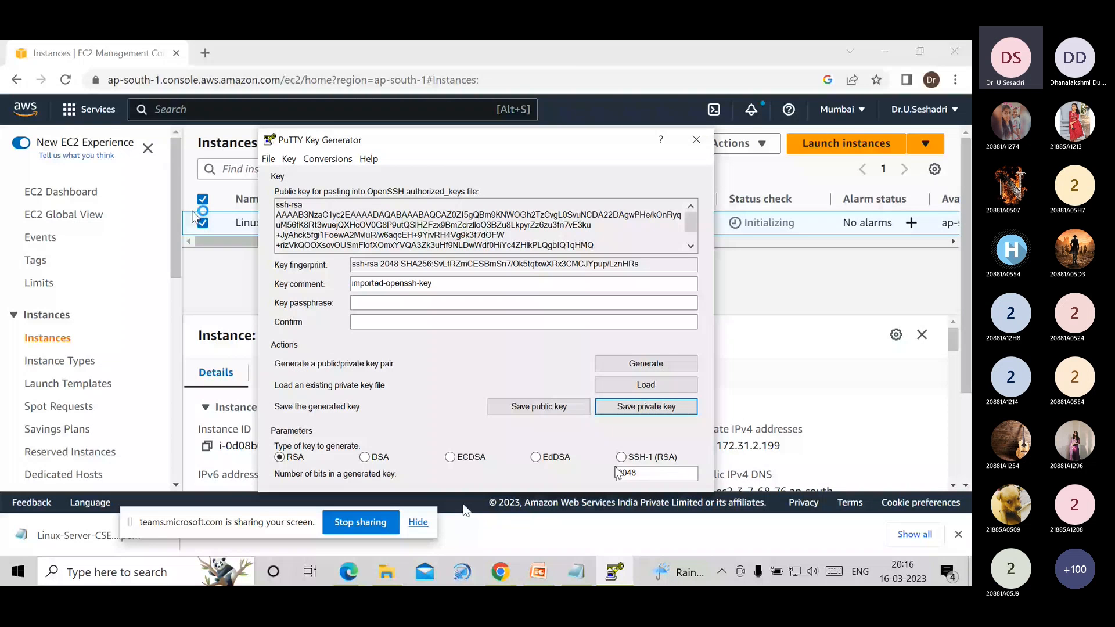
click(388, 574)
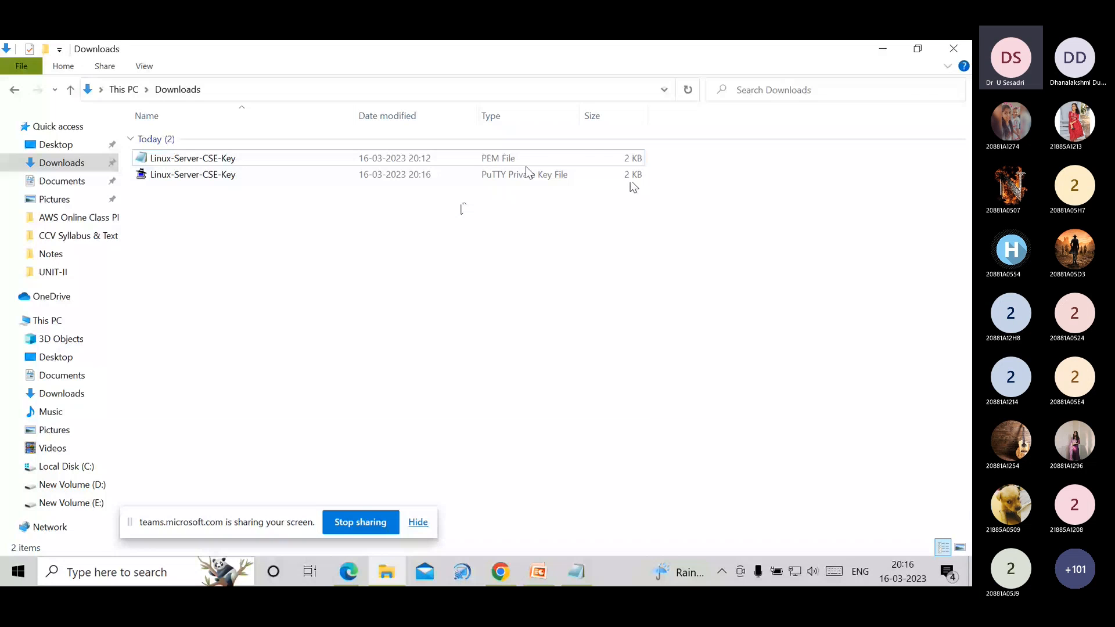
- Switch back to the EC2 instances page in Chrome and open PuTTY, moving its window clear of the instance details
click(500, 571)
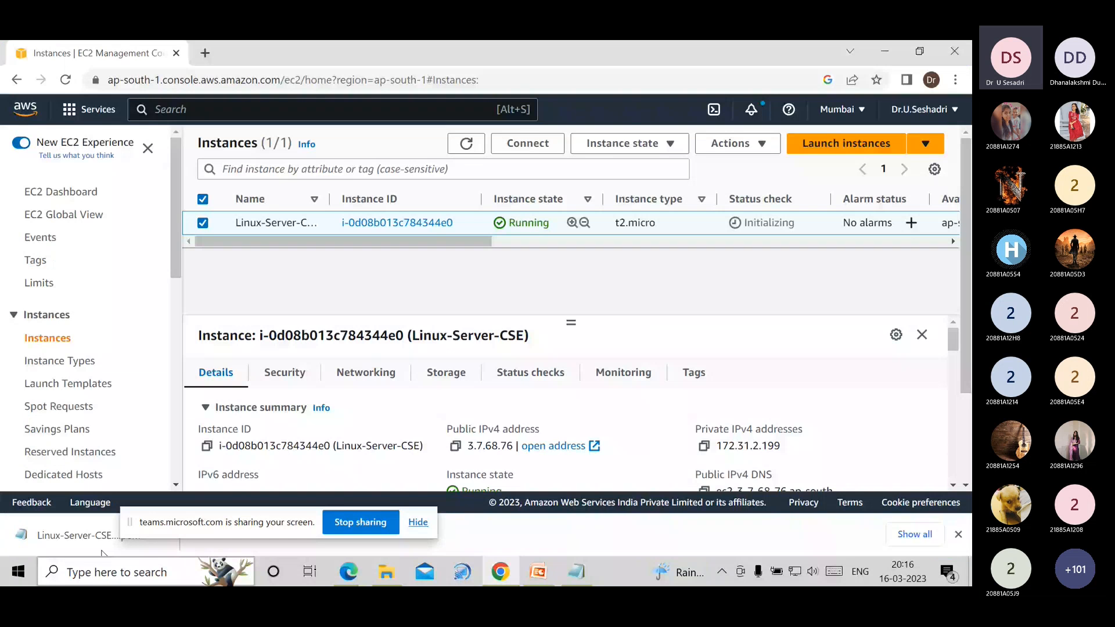
click(104, 562)
text(putty)
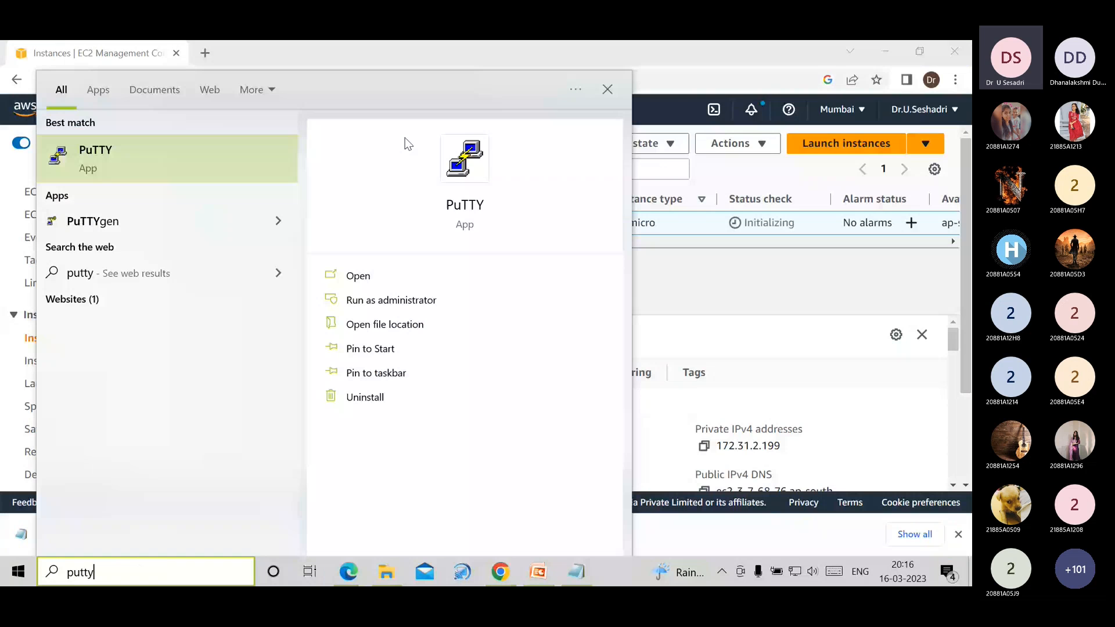
key(Return)
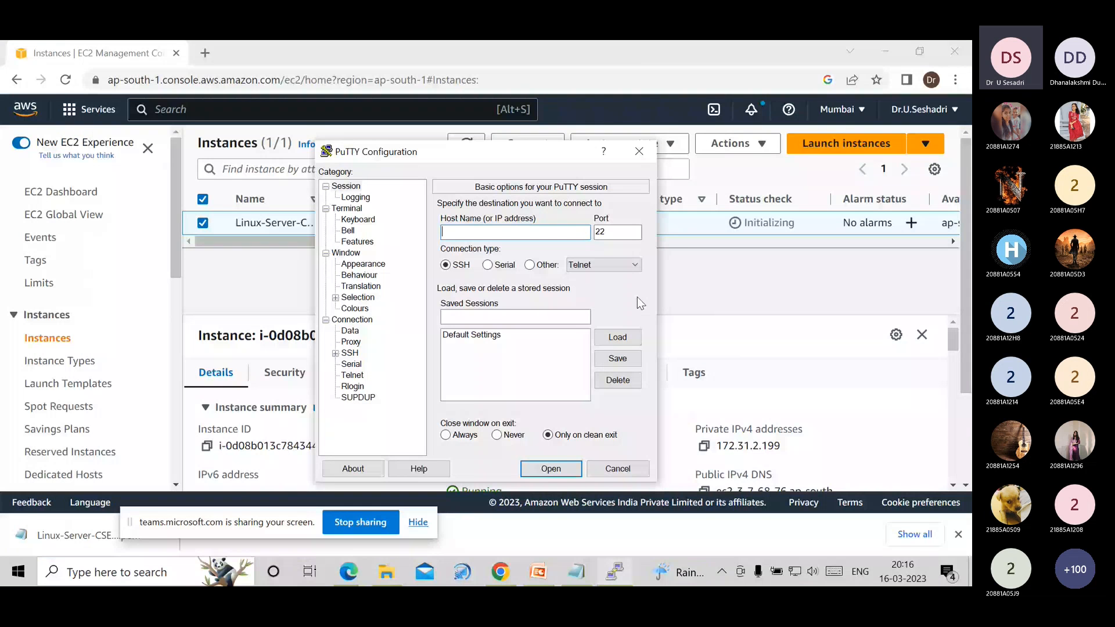
drag(466, 149, 239, 482)
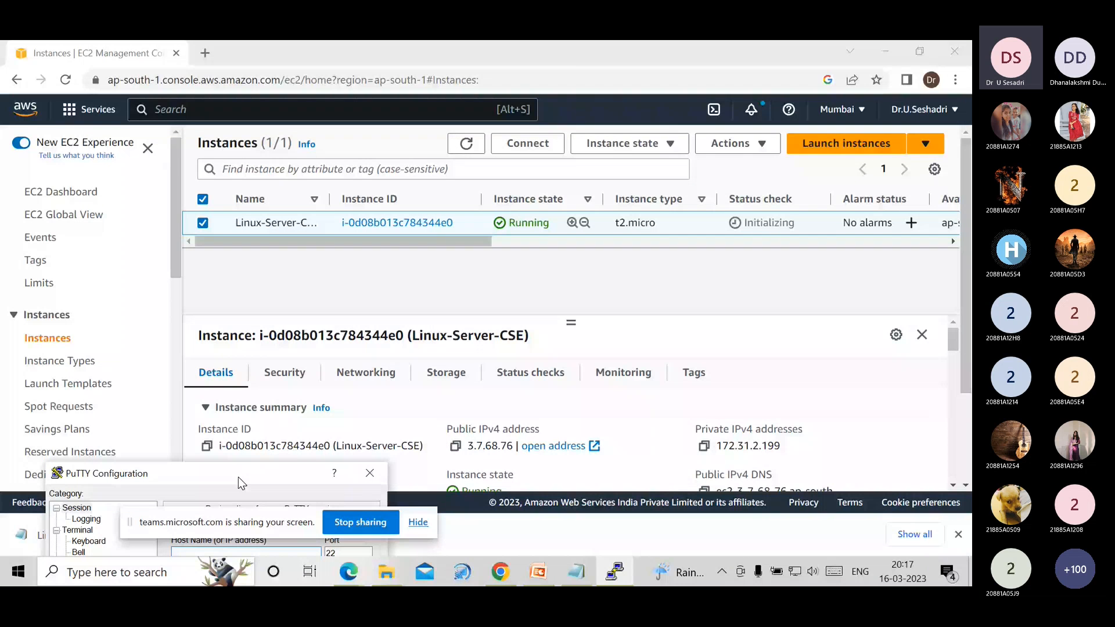
- Copy the Linux-Server-CSE instance's public IPv4 address, 3.7.68.76, into PuTTY as the host name, bringing its window fully into view
click(457, 449)
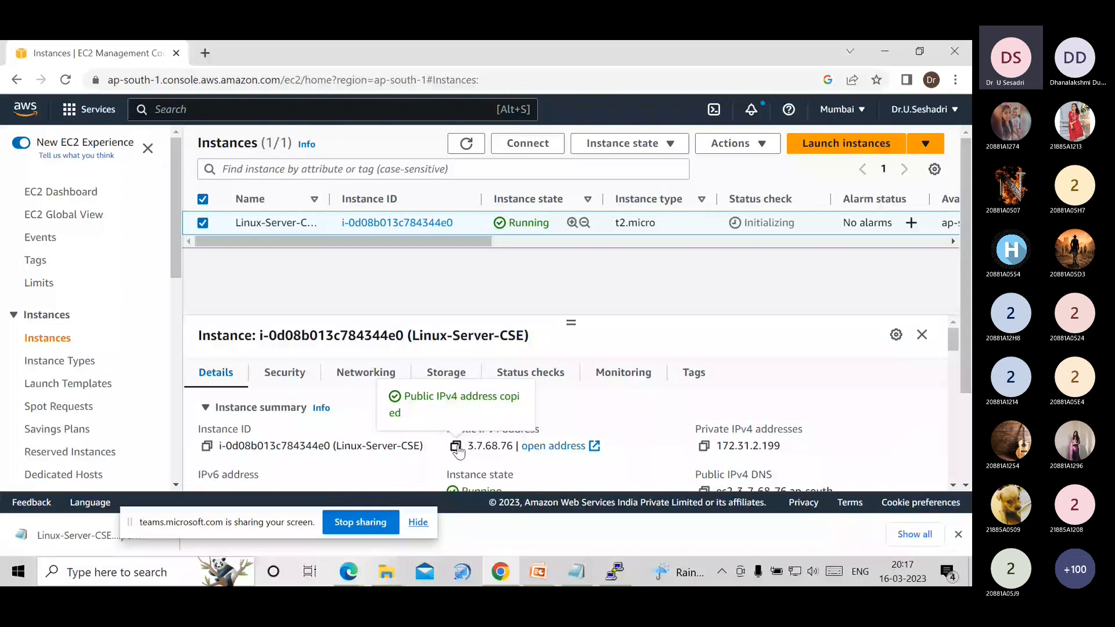
key(alt+Tab)
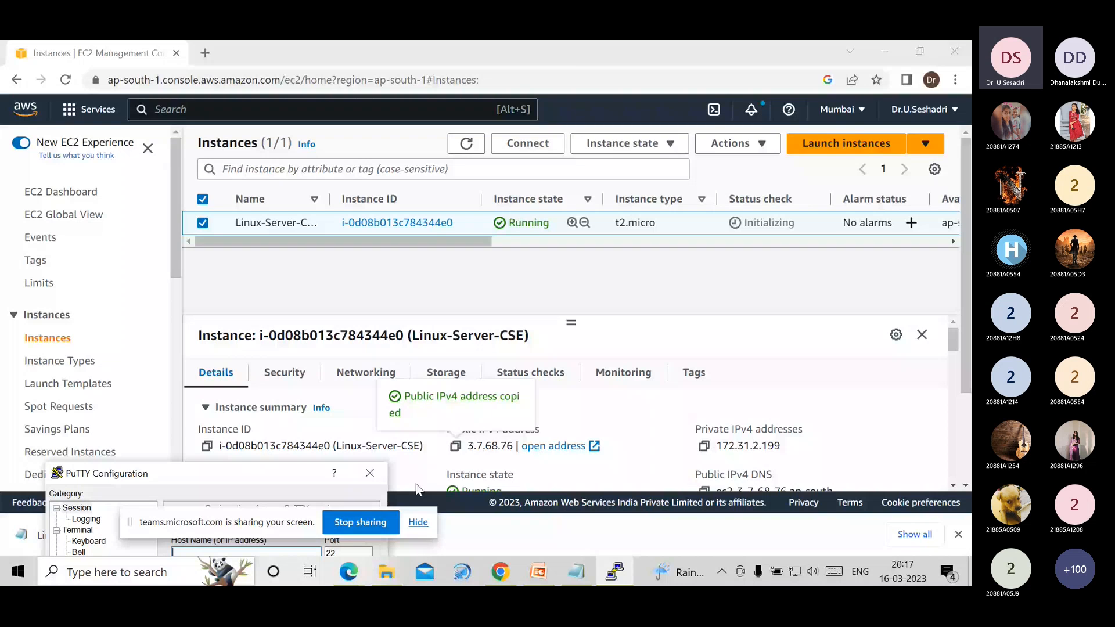
drag(236, 473, 376, 92)
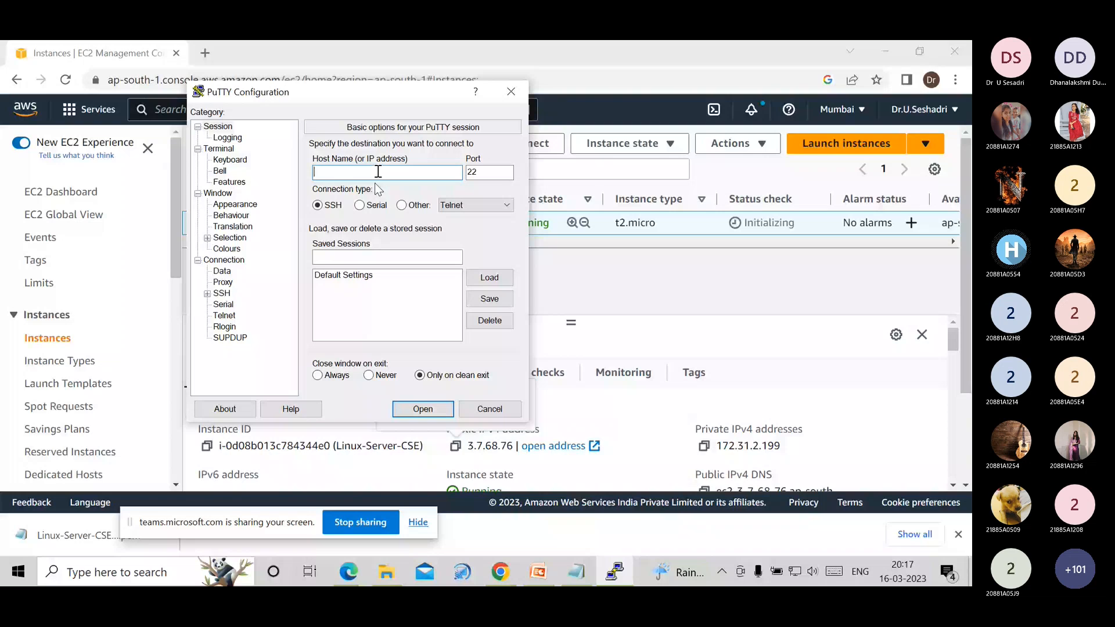
key(ctrl+v)
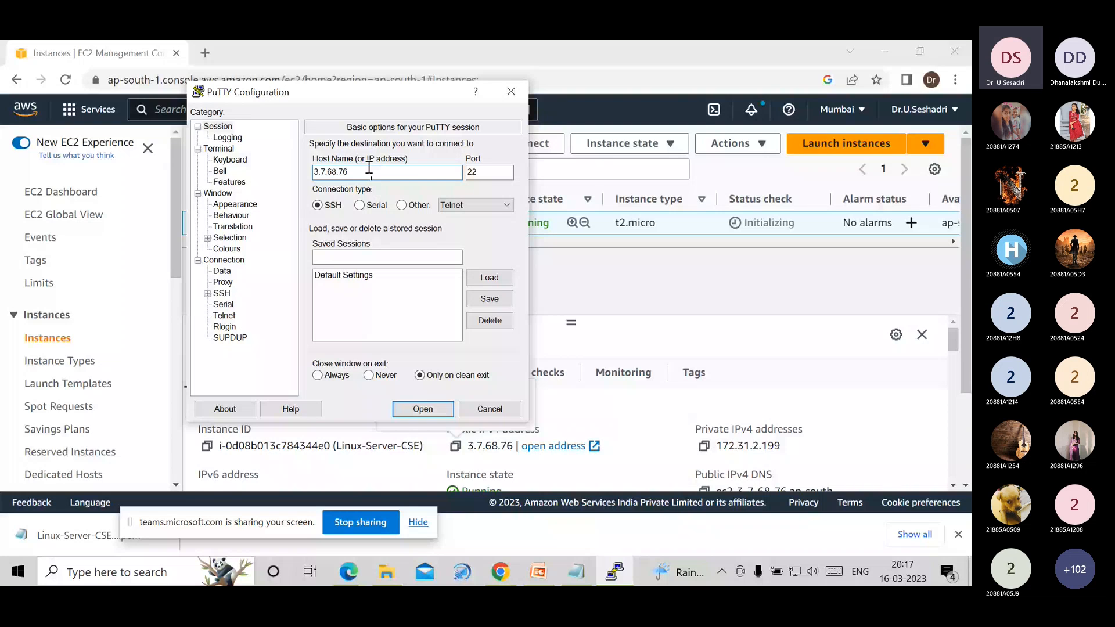
- Set the Linux-Server-CSE-Key .ppk file from Downloads as the private key for SSH authentication in PuTTY
click(220, 294)
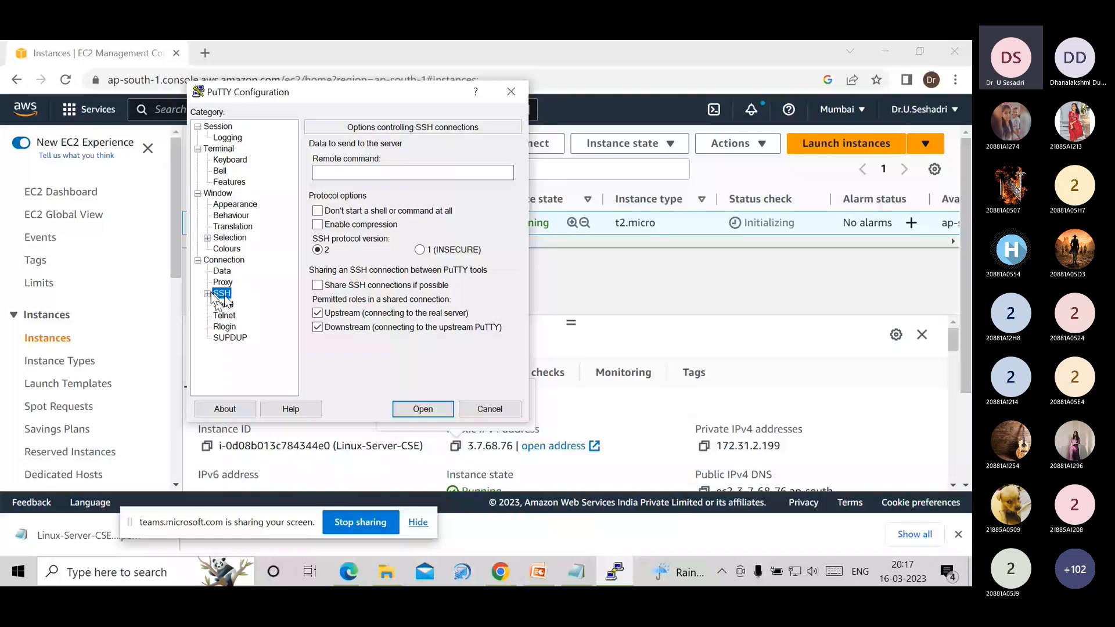
click(208, 293)
click(231, 327)
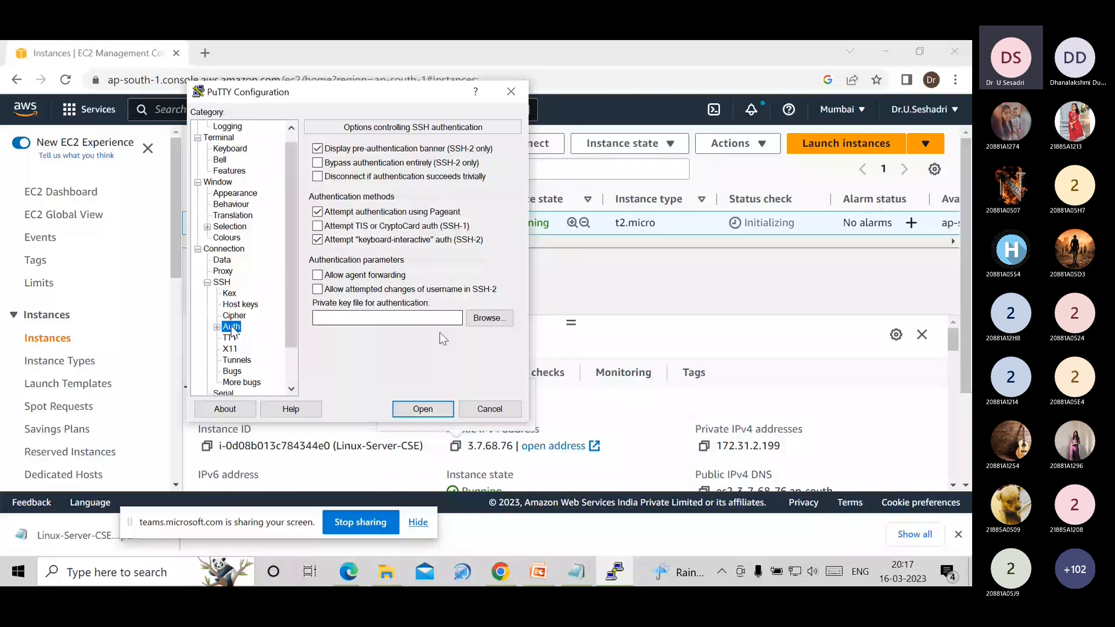
click(487, 319)
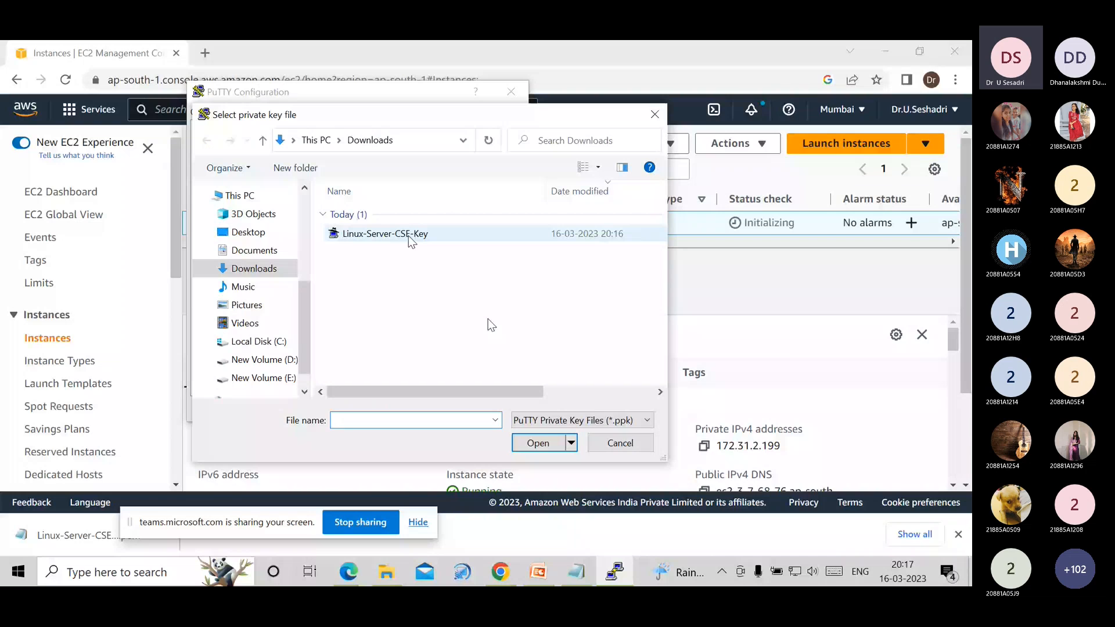
click(410, 238)
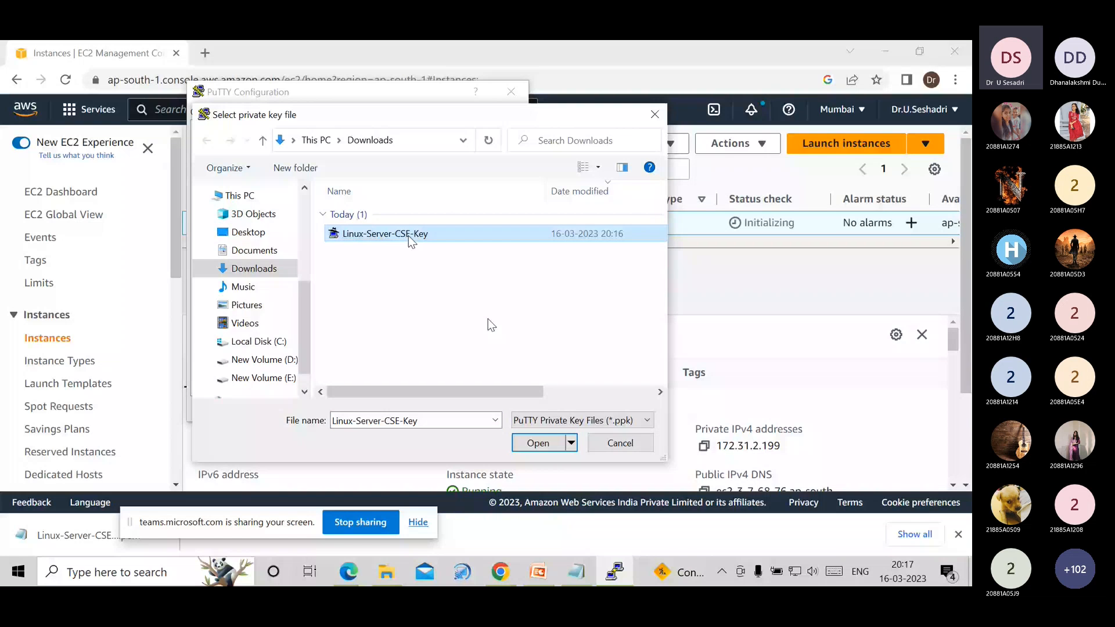
click(538, 444)
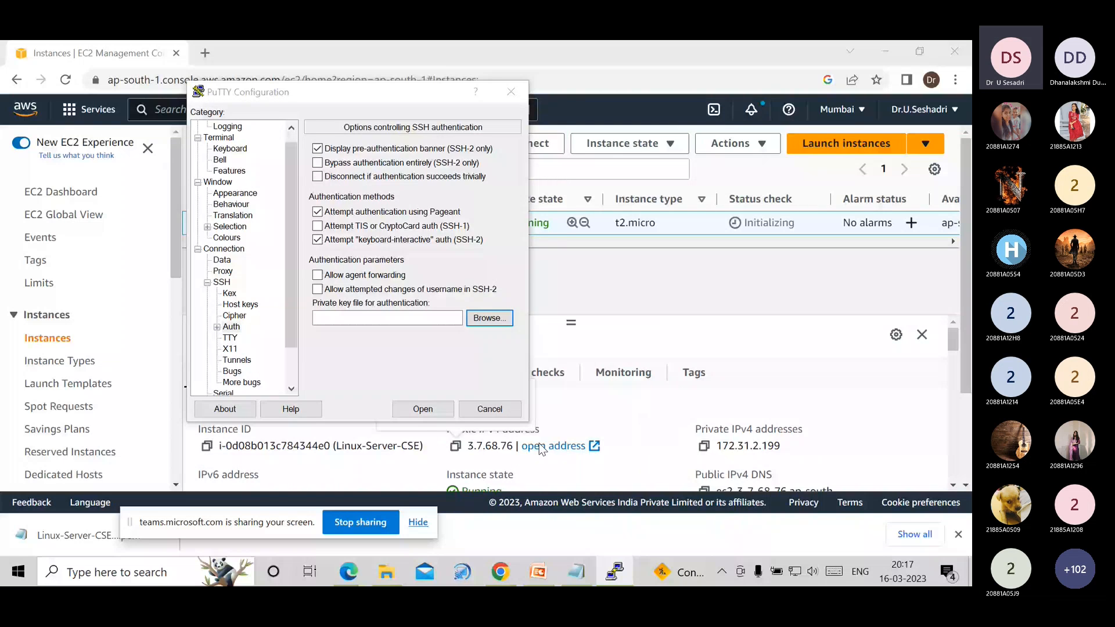
- Open the SSH connection, accept the server's host key, and log in as ec2-user in a maximised terminal
click(423, 410)
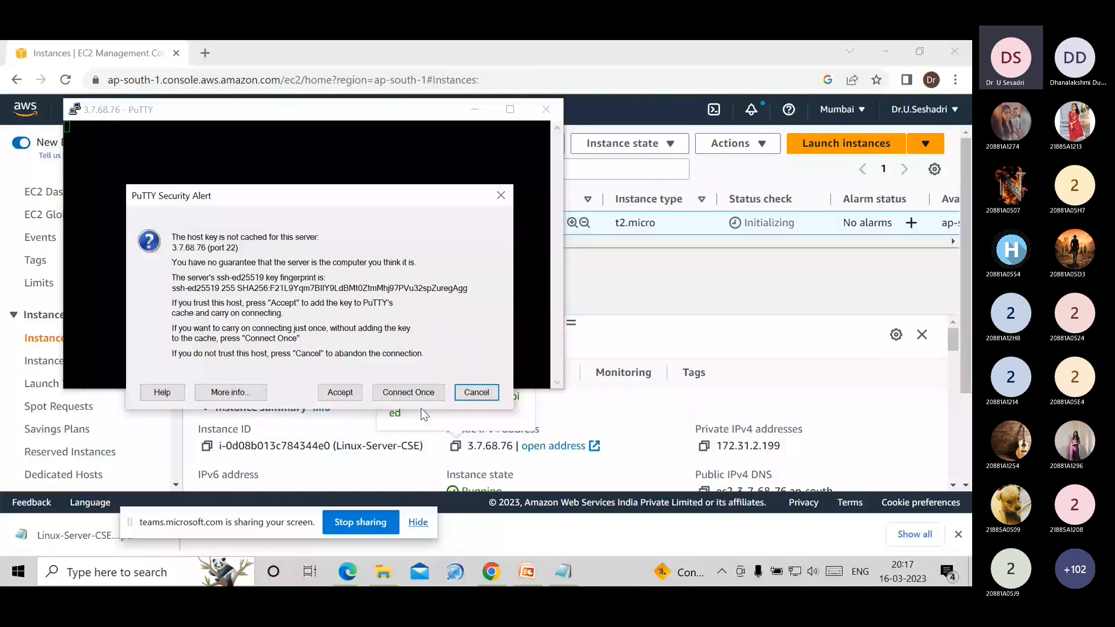
click(339, 393)
click(514, 112)
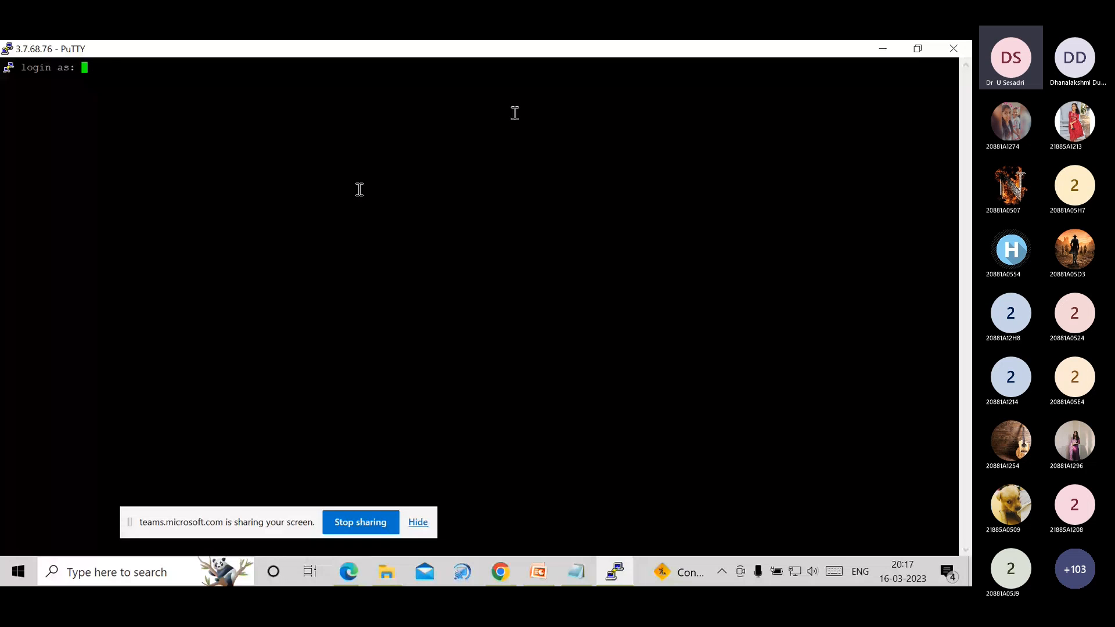
text(ec2-user)
key(Return)
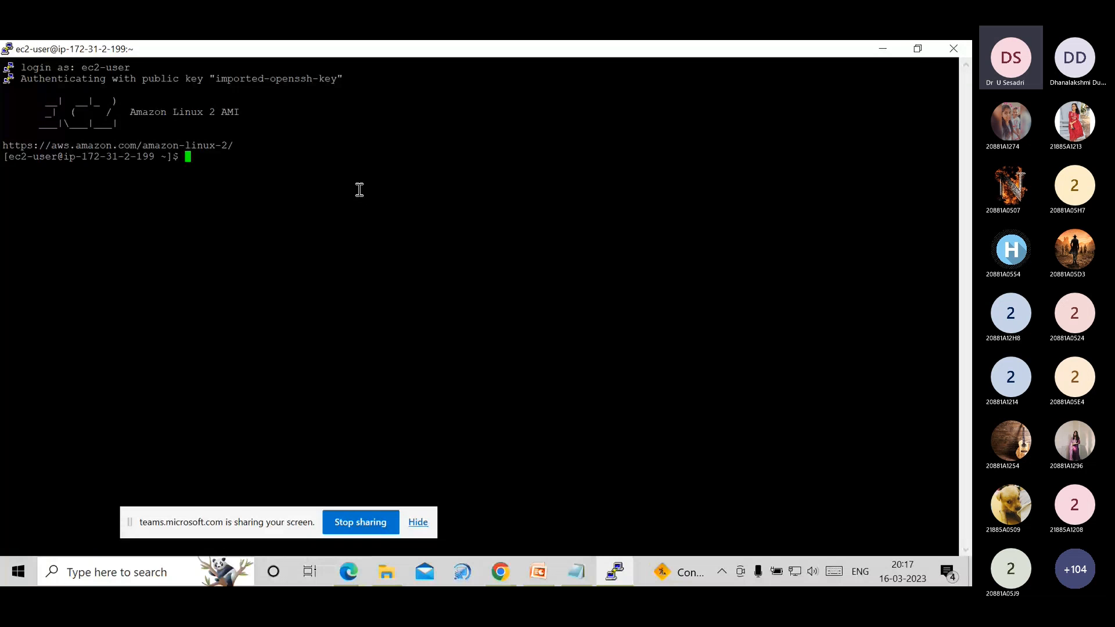
- Copy the terminal's prompt line into Notepad, leaving a blank line below the "Launch Windows Server using EC2" heading
drag(3, 157, 71, 156)
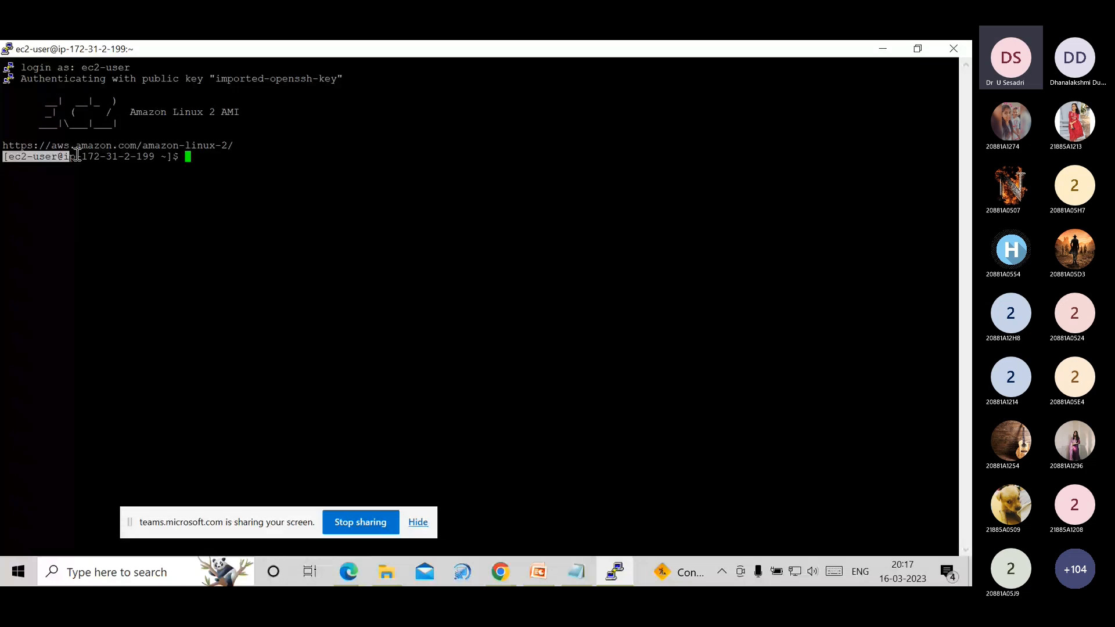
drag(77, 157, 359, 189)
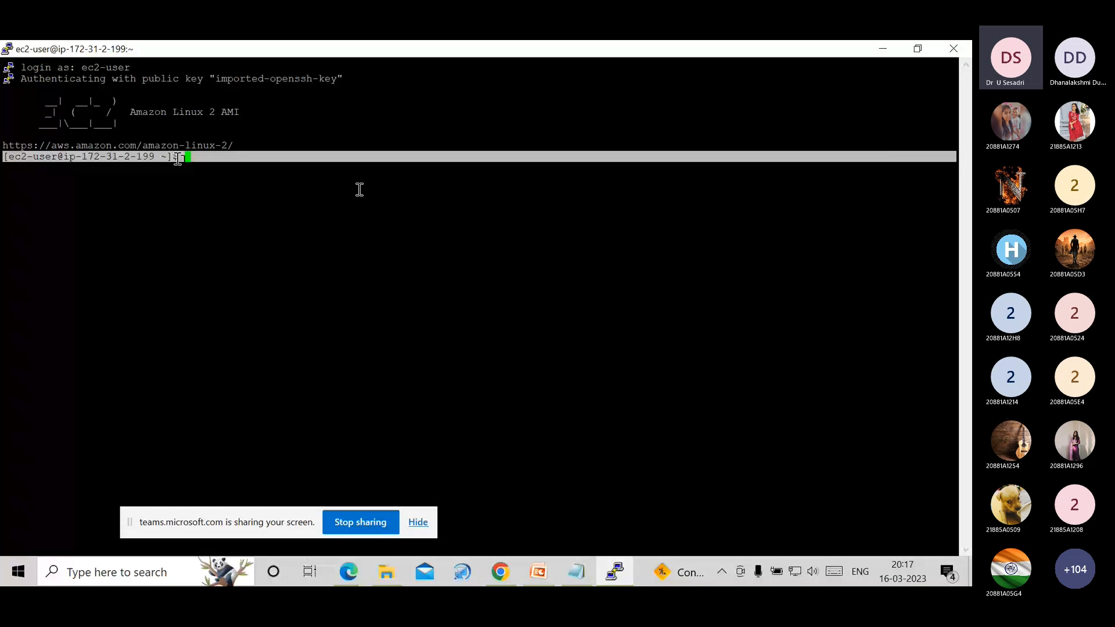
key(ctrl+c)
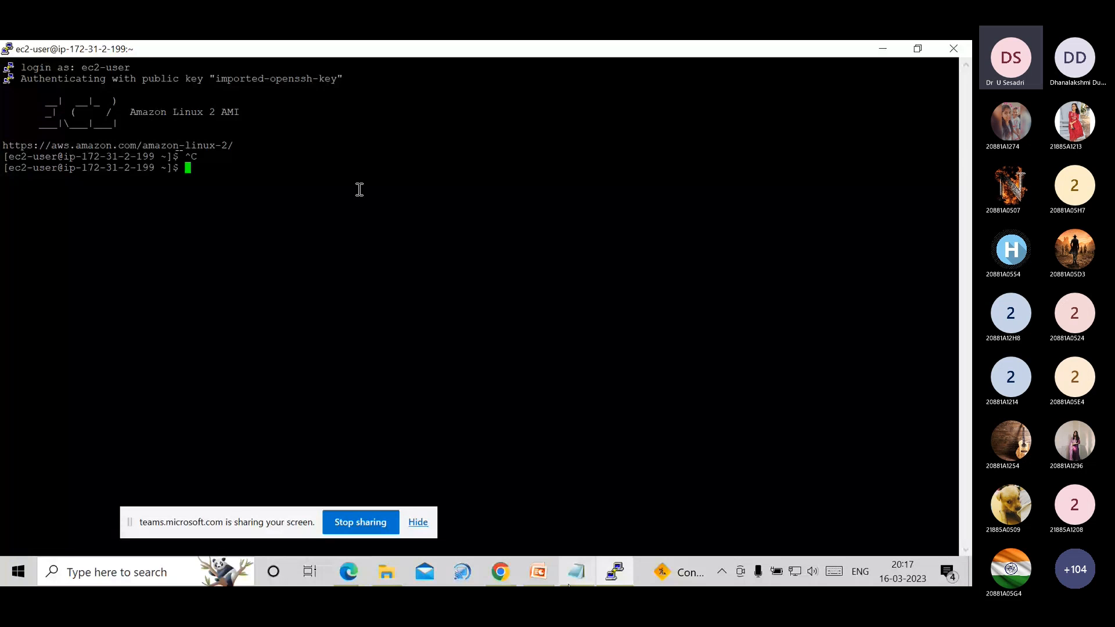
key(alt+Tab)
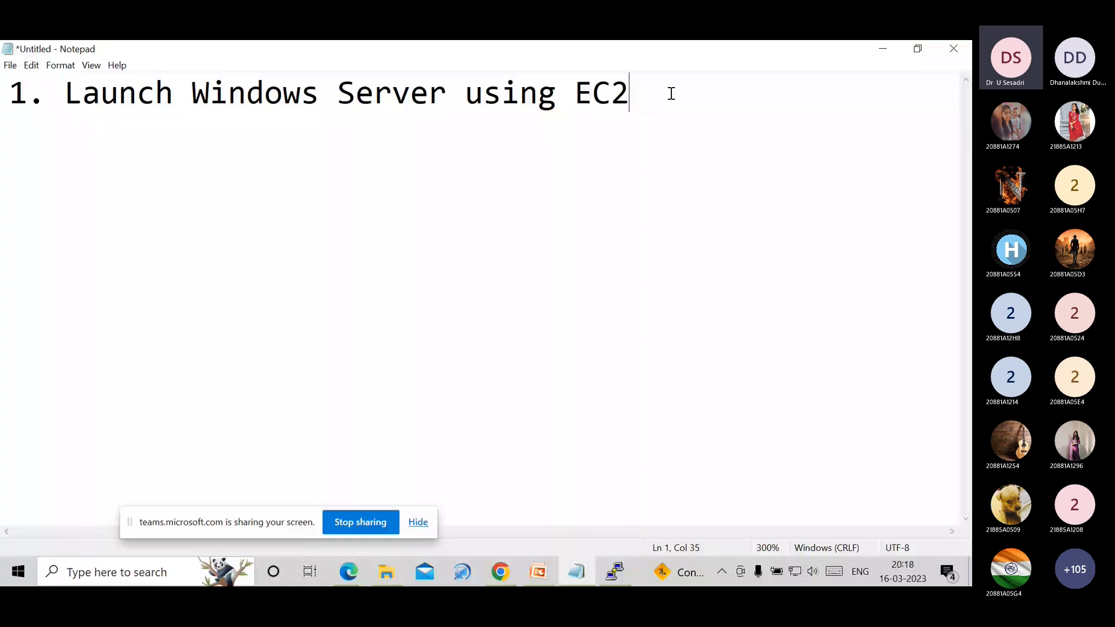
key(Return)
key(Return)
key(ctrl+v)
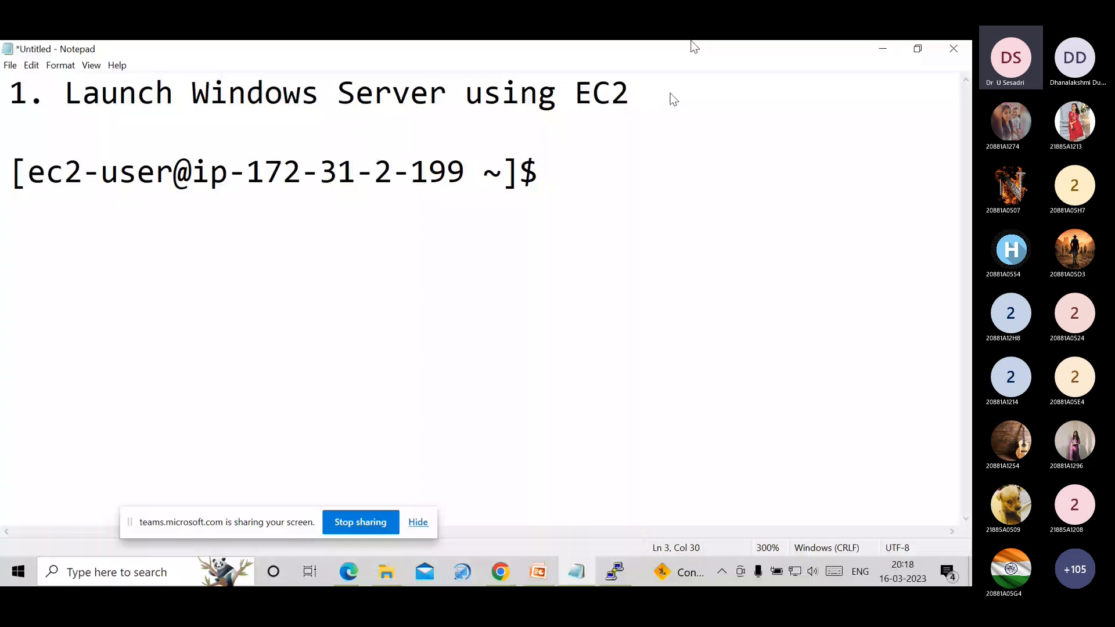
- Copy the instance's private IPv4 address from the EC2 console and paste it under the prompt line in Notepad
key(alt+Tab)
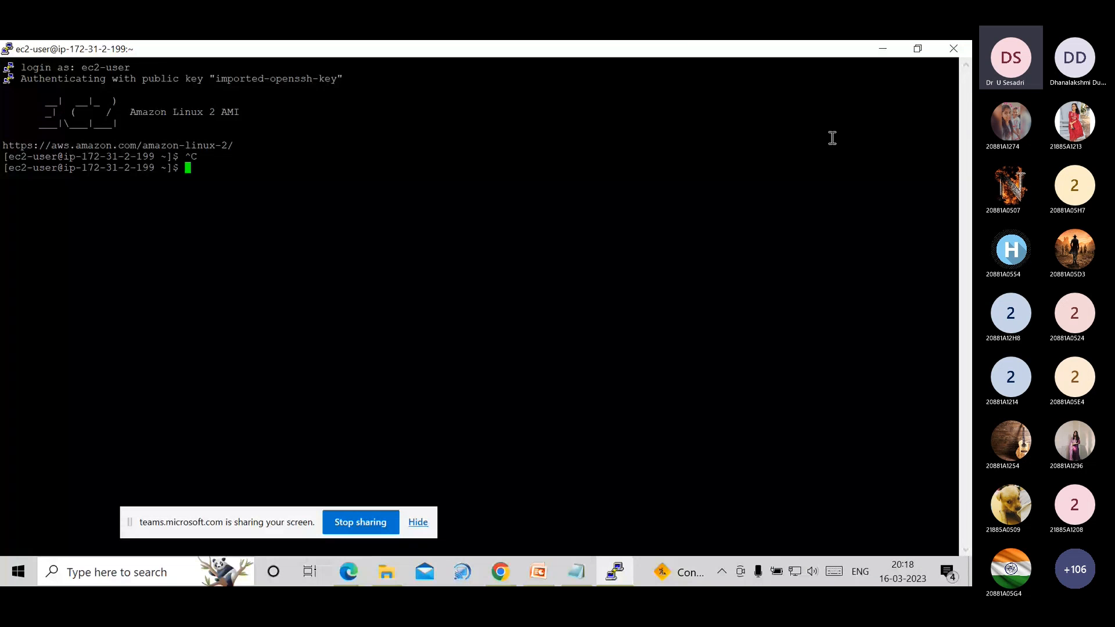
key(alt+Tab)
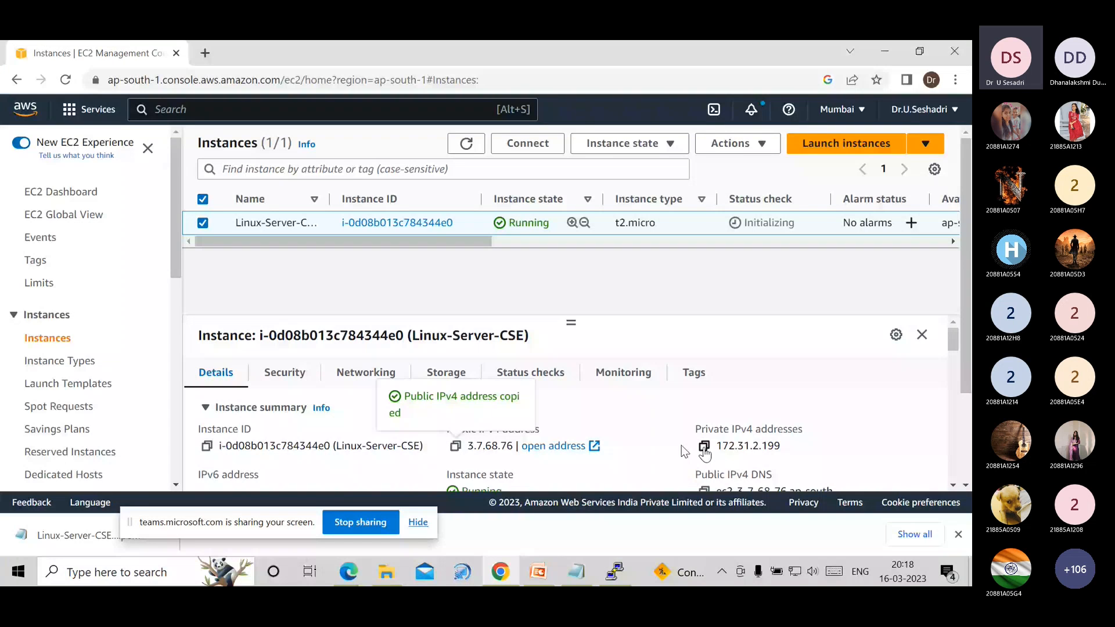
click(704, 447)
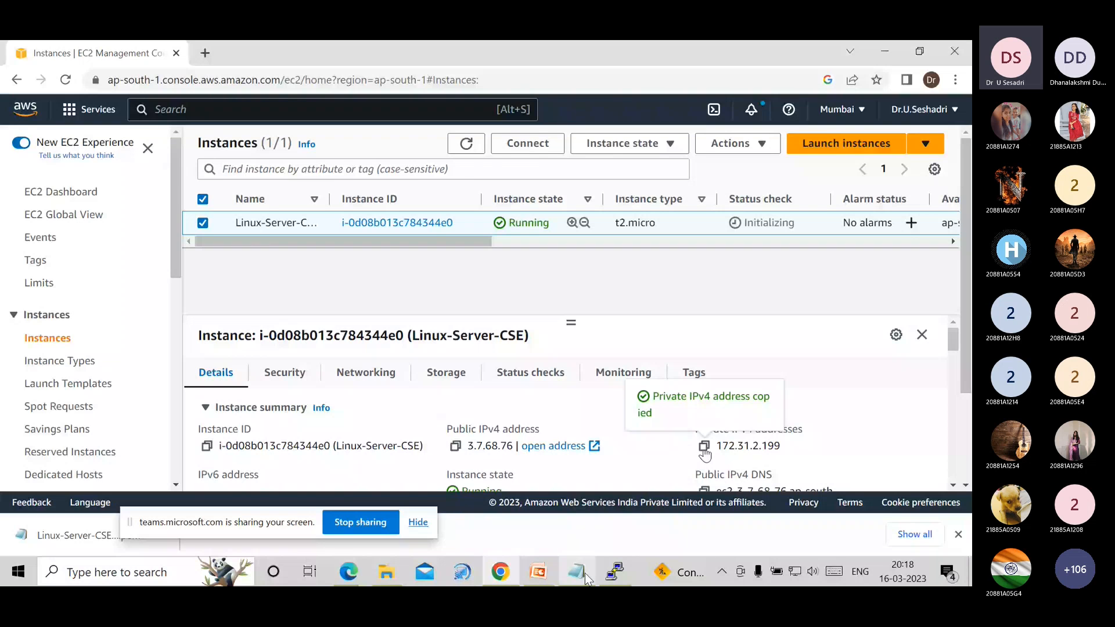
click(585, 577)
- Compare the pasted private IPv4 address with the IP part of the prompt line in Notepad
drag(11, 210, 176, 205)
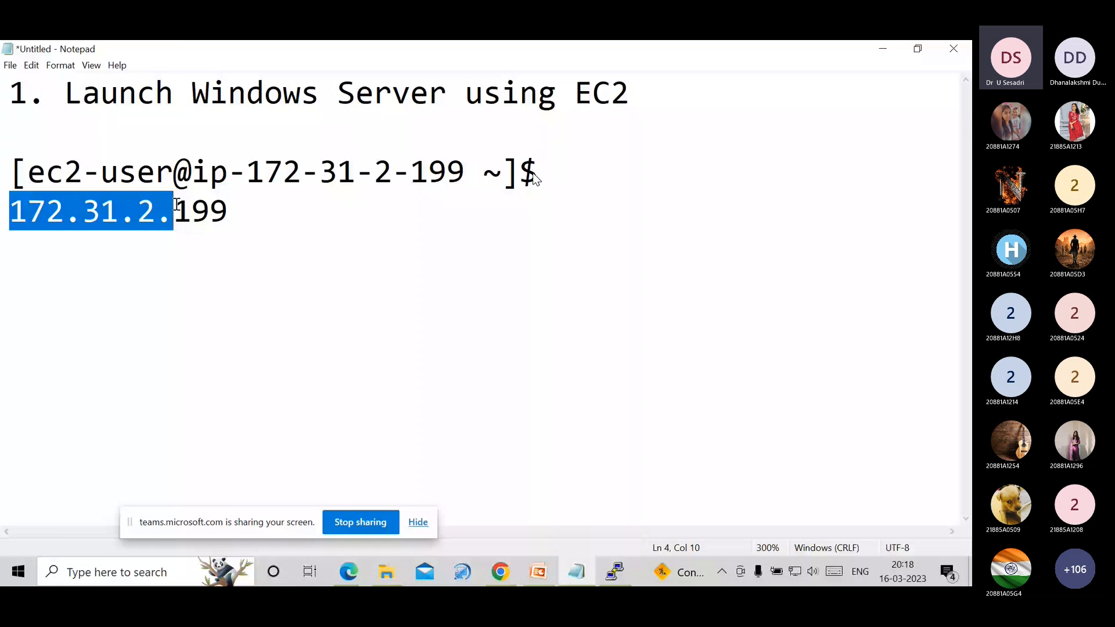
drag(176, 205, 228, 211)
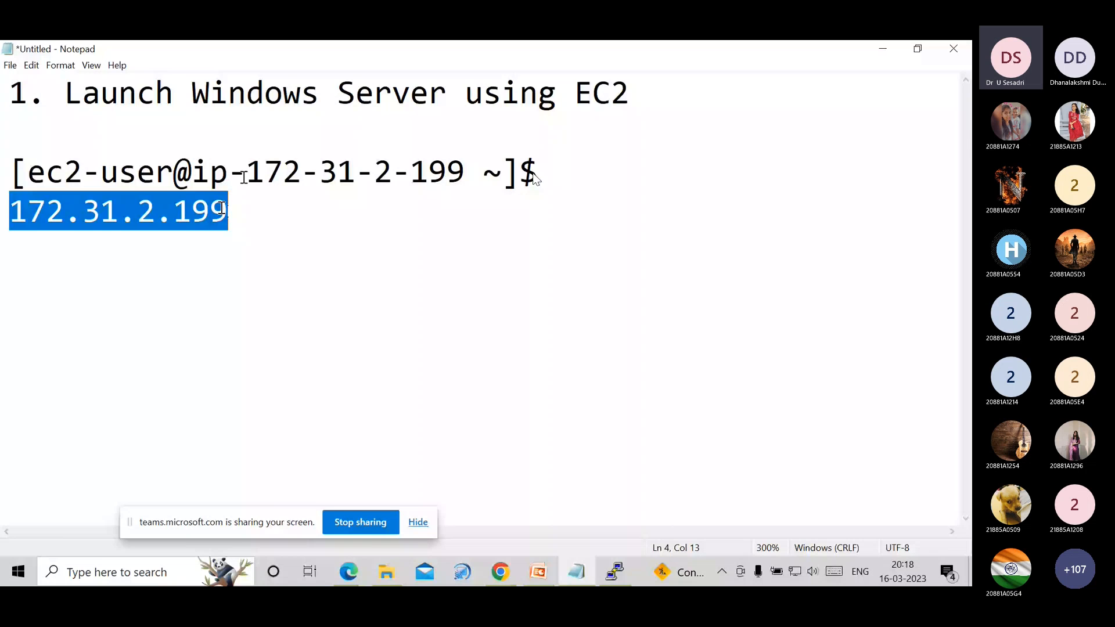
drag(246, 174, 480, 186)
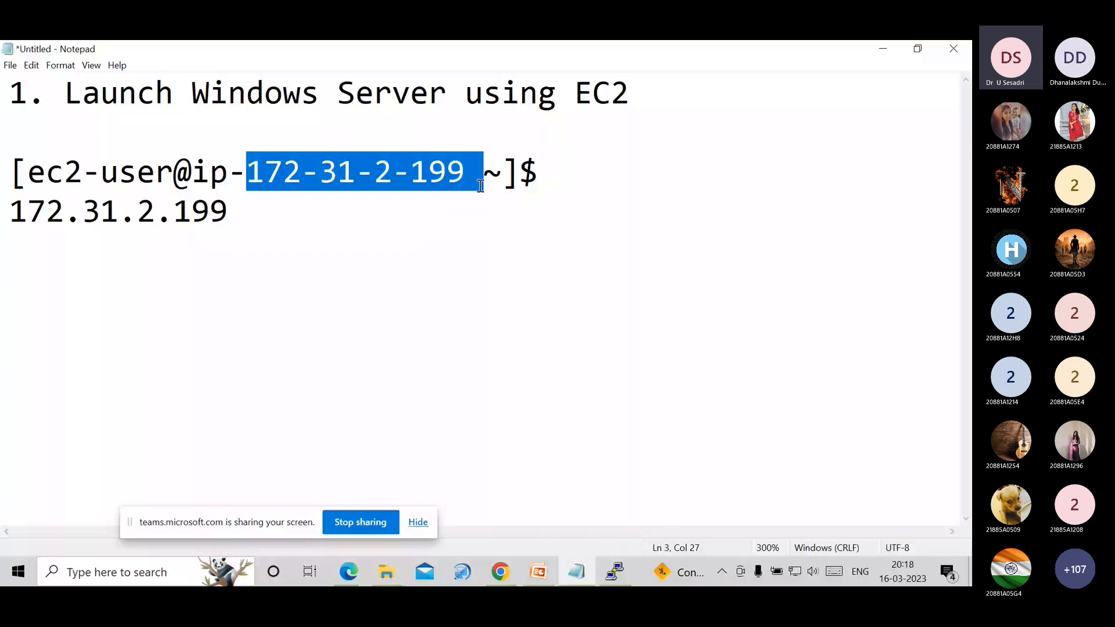
click(494, 215)
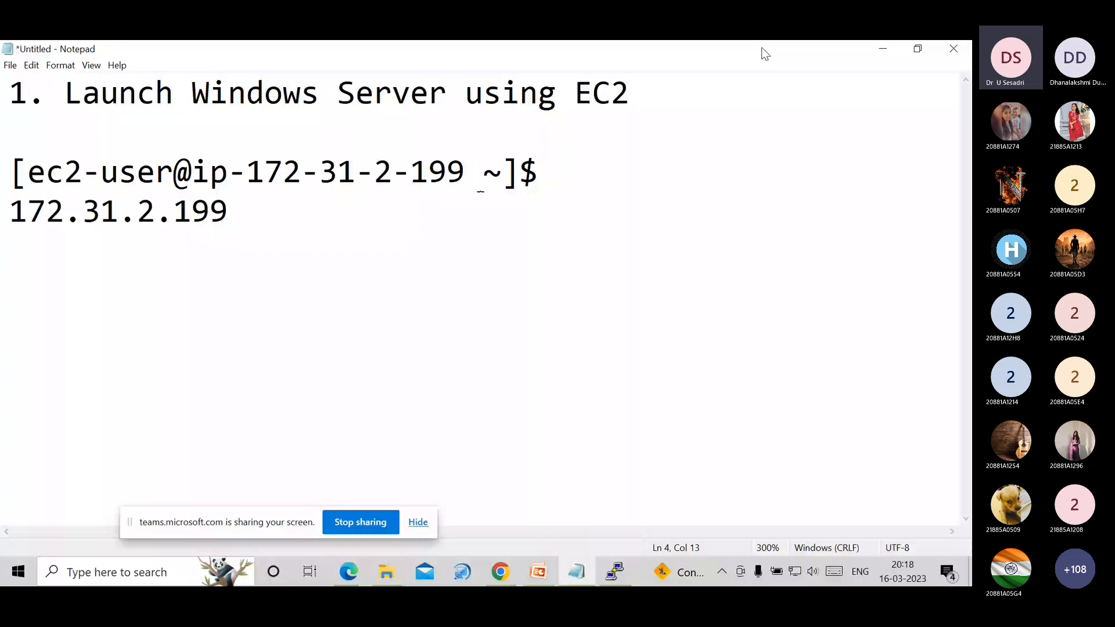
- Switch back to the PuTTY terminal, run ls to list the home directory, and end the session
key(alt+Tab)
key(alt+Tab)
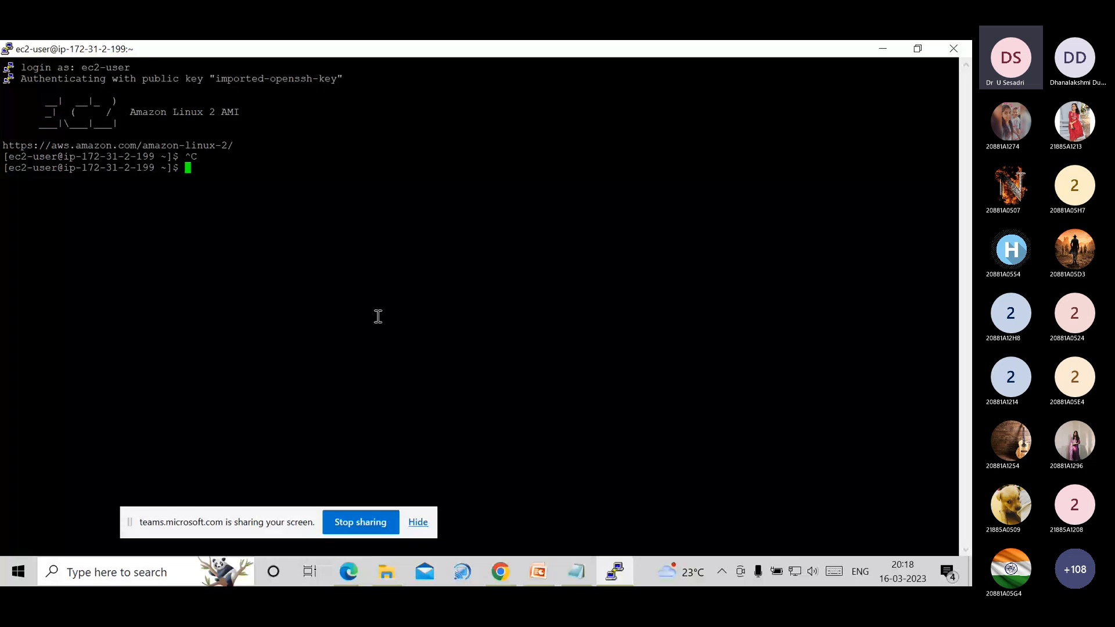
text(ls)
key(Return)
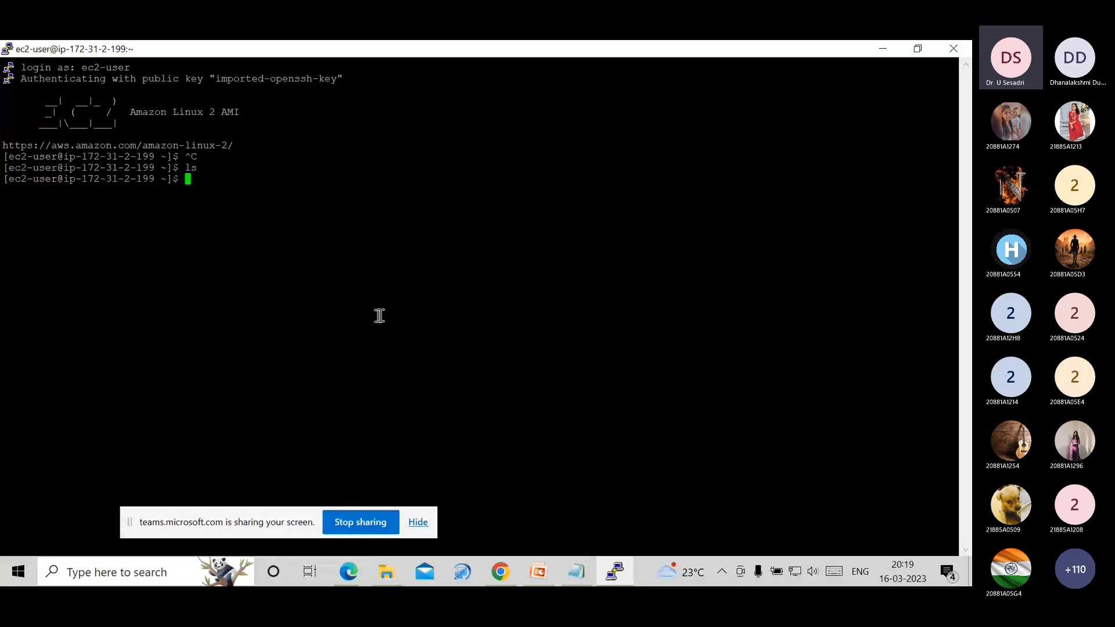
key(ctrl+d)
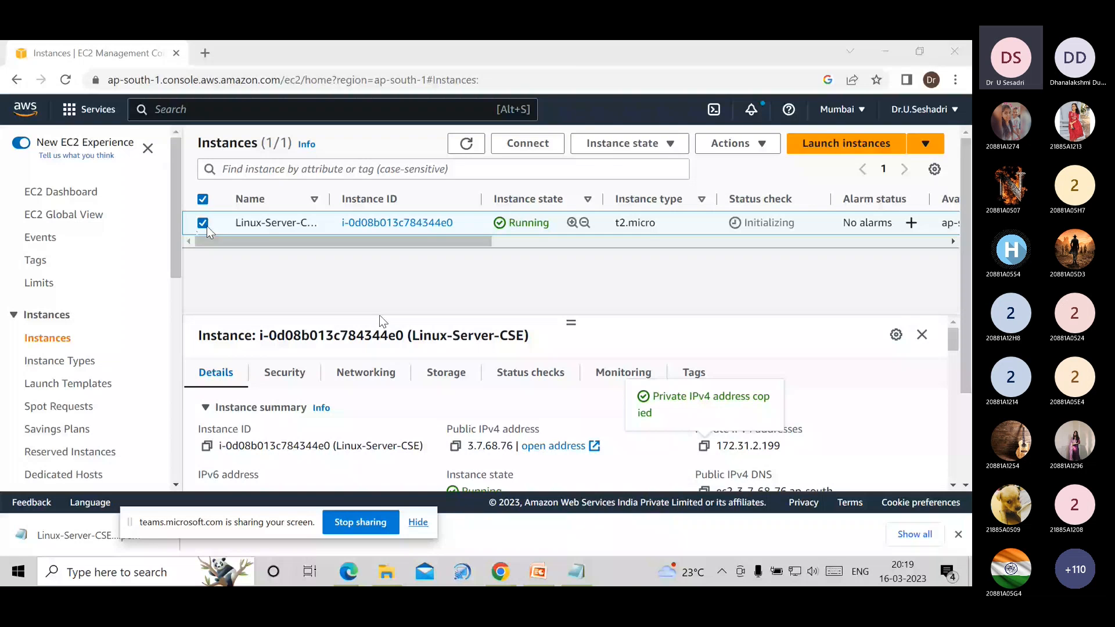
- Terminate the Linux-Server-CSE instance in the EC2 console, dismiss the notification, and clear the instance's selection
click(613, 146)
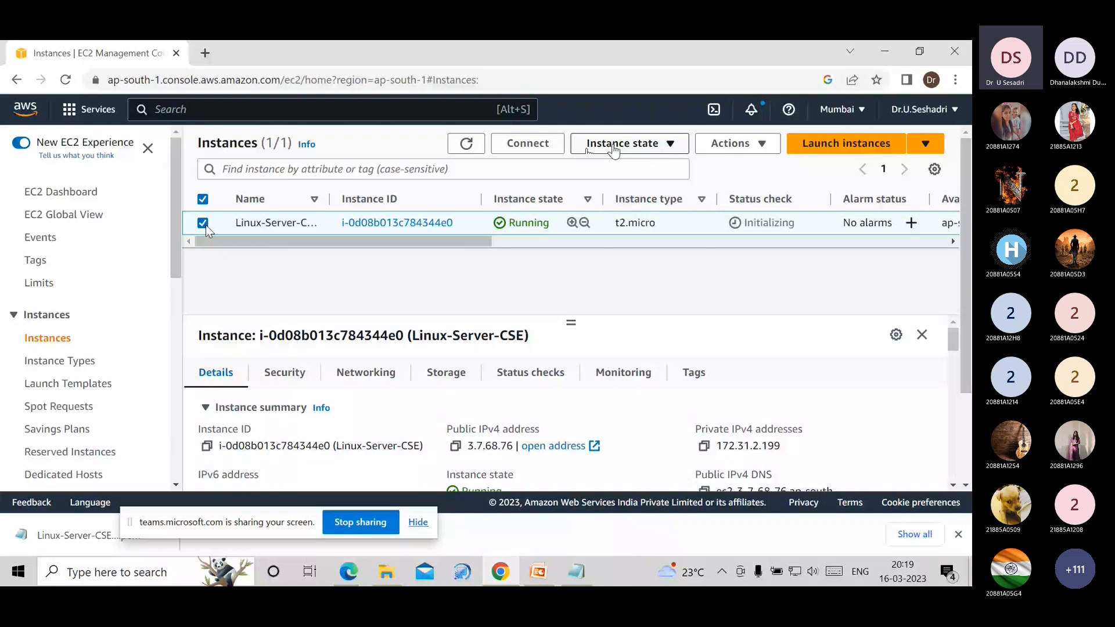
click(615, 148)
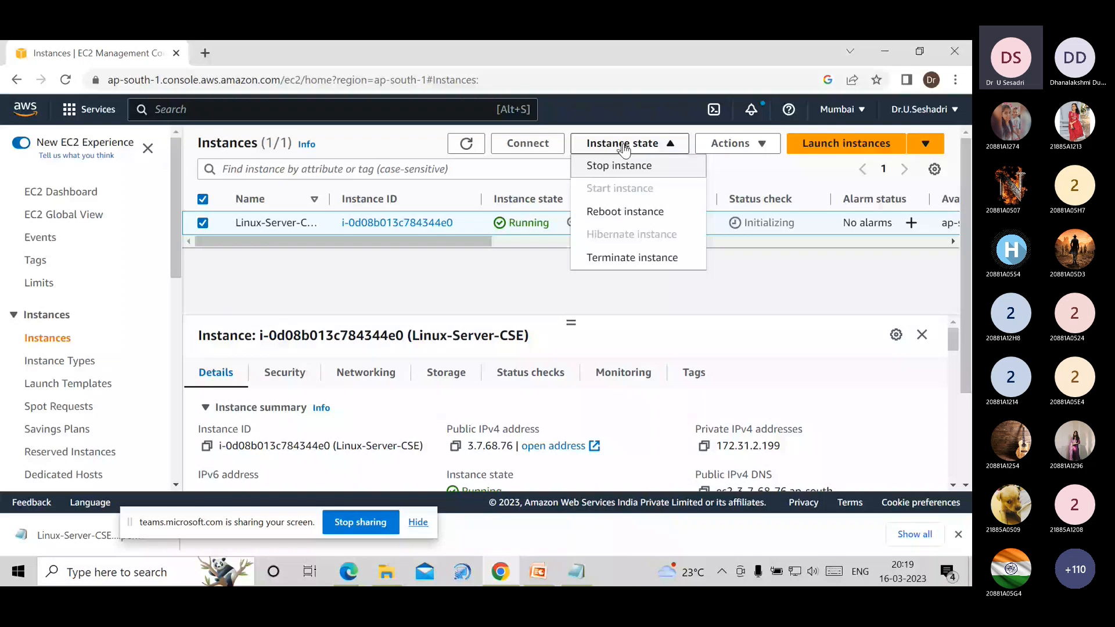
click(661, 259)
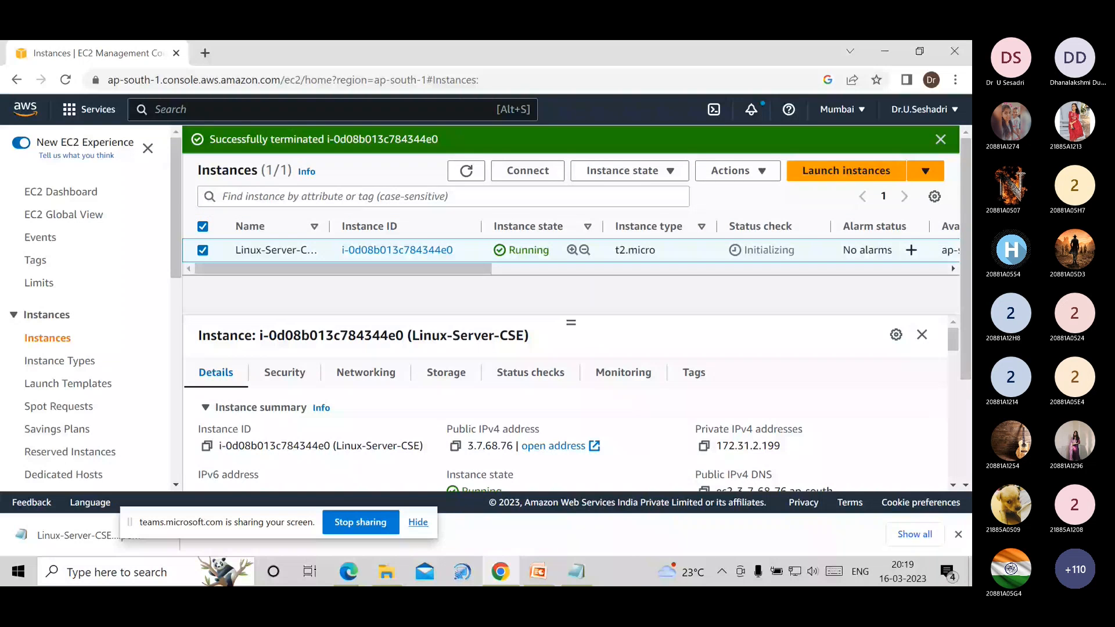
click(940, 139)
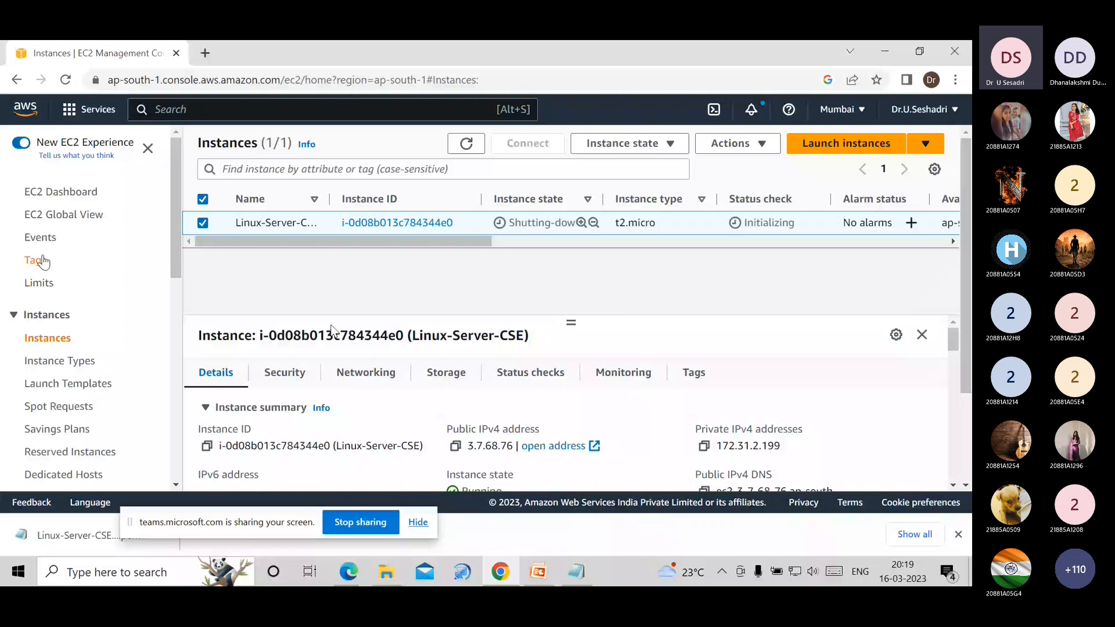
click(250, 234)
- Review the "Launch Windows Server using EC2" heading in Notepad and return to the EC2 instances page
click(577, 573)
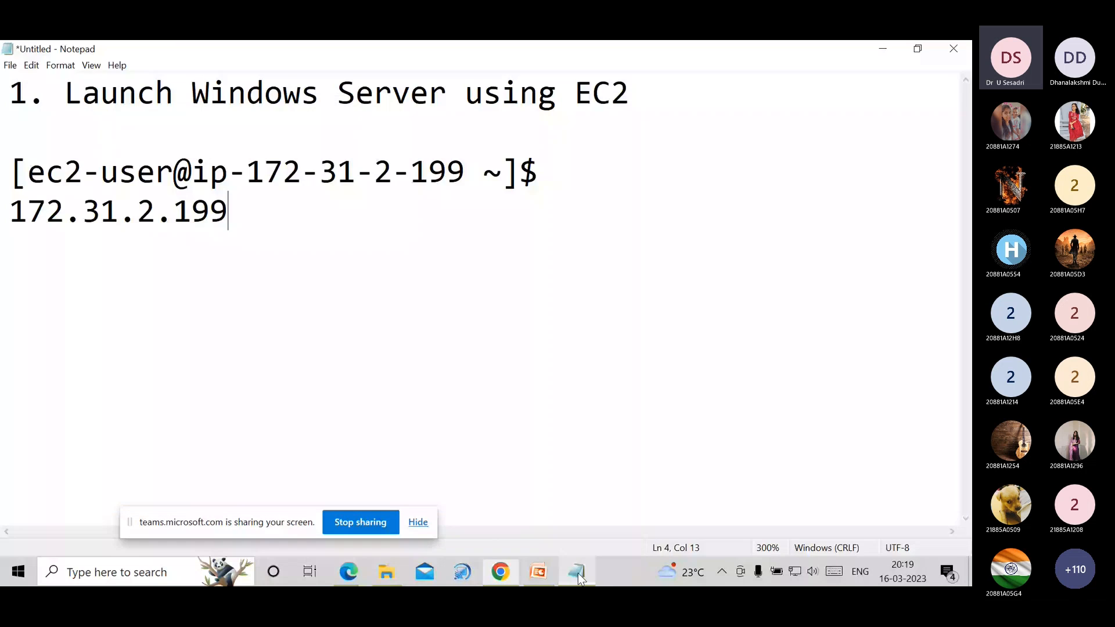
drag(11, 92, 644, 109)
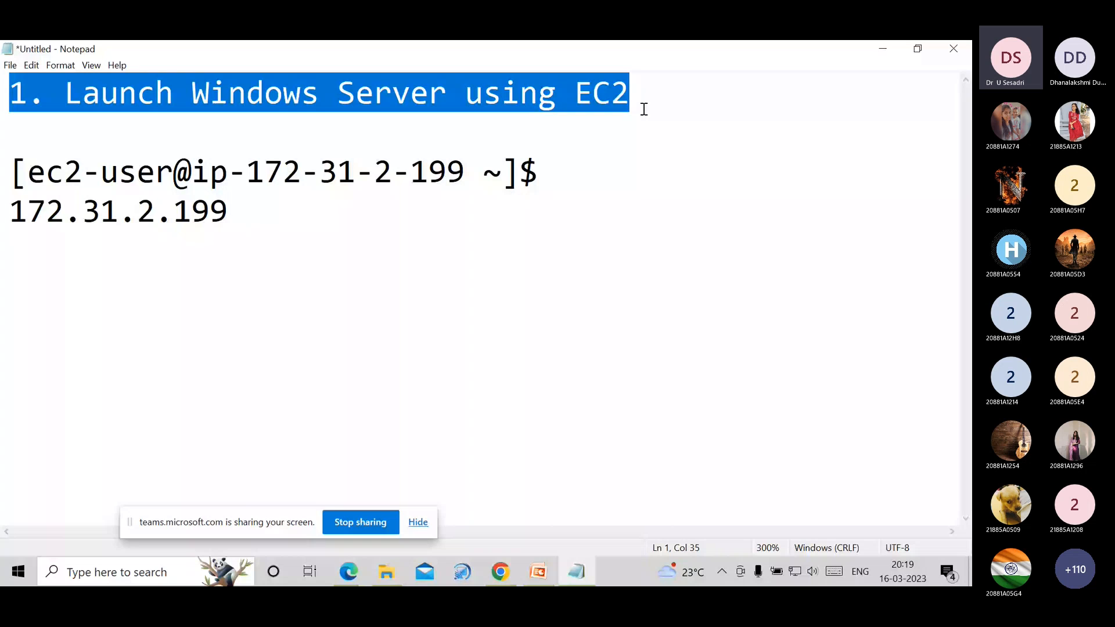
click(878, 47)
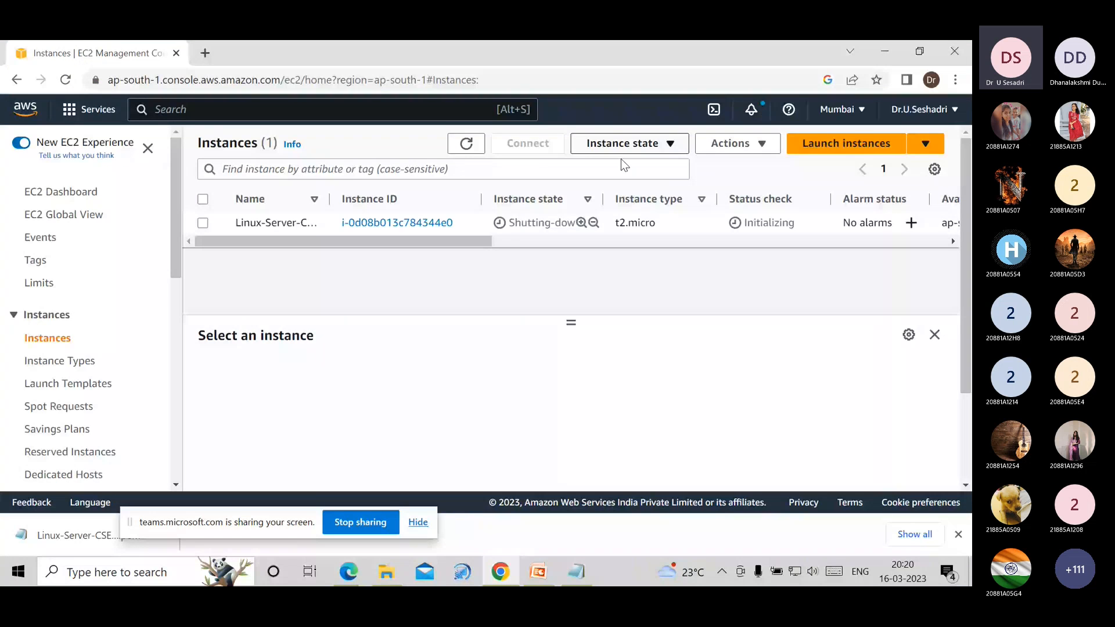
- Open the EC2 service from the Compute category, go to its instances list, and start launching a new instance
click(89, 109)
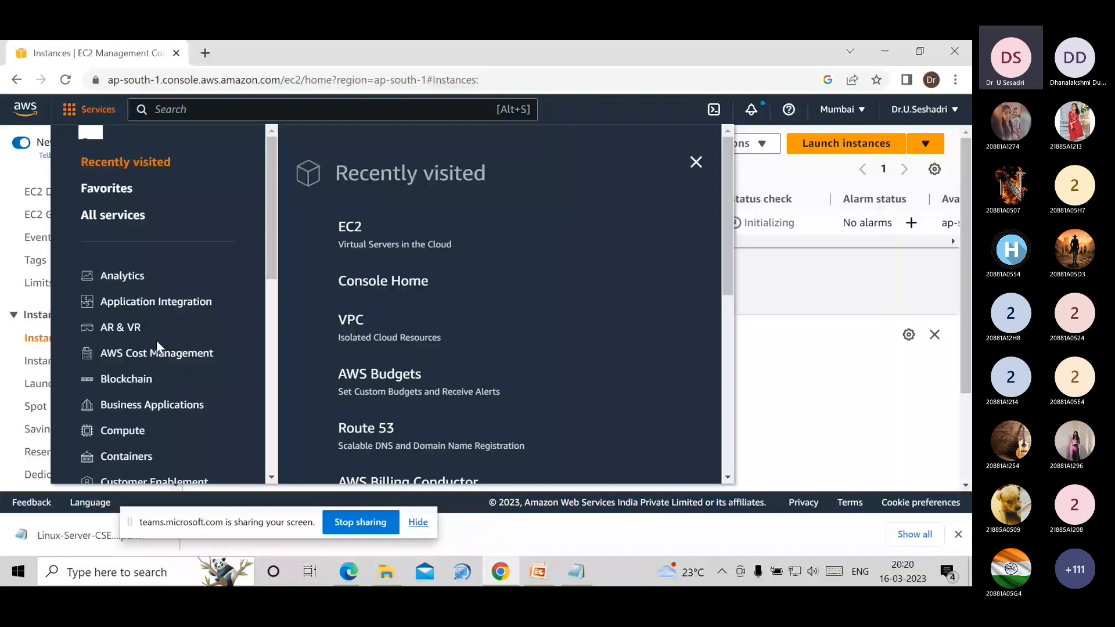
click(123, 430)
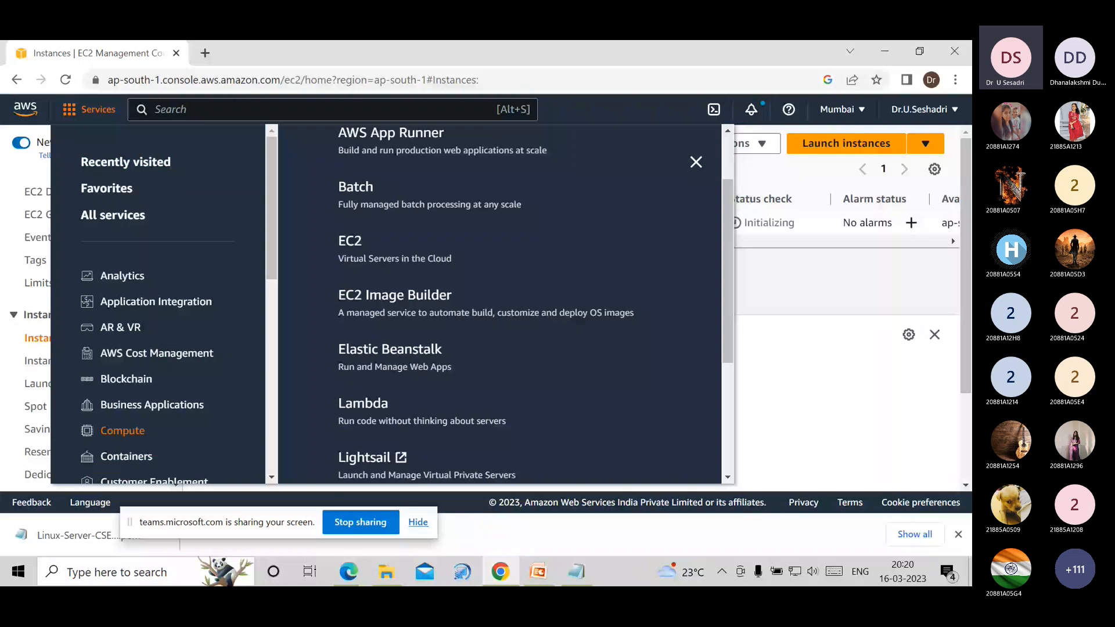
click(349, 241)
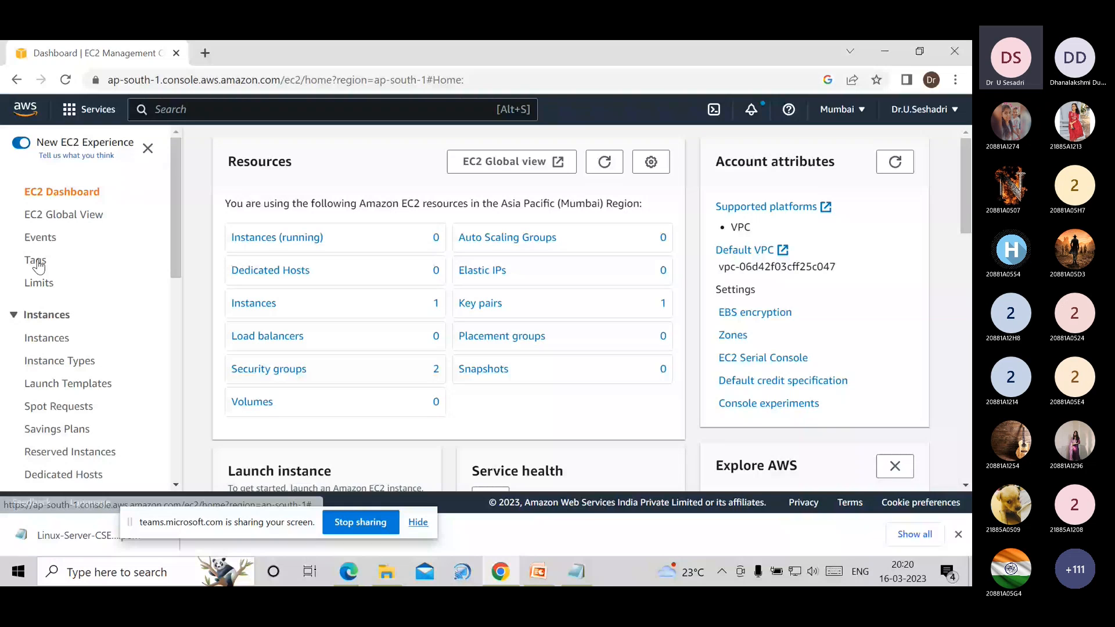
click(64, 343)
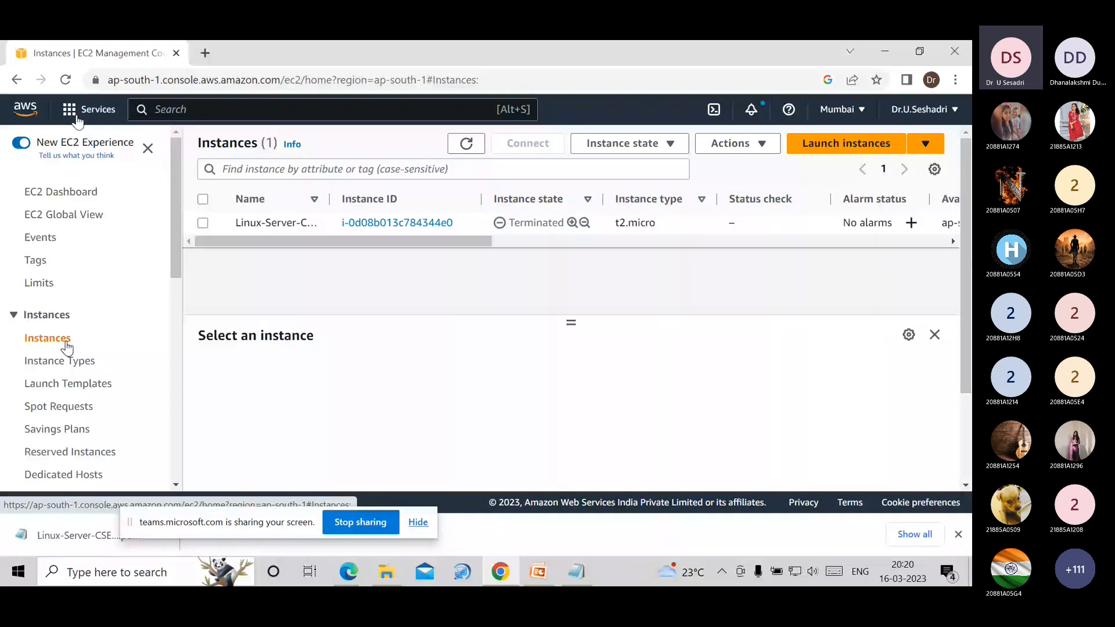
click(854, 152)
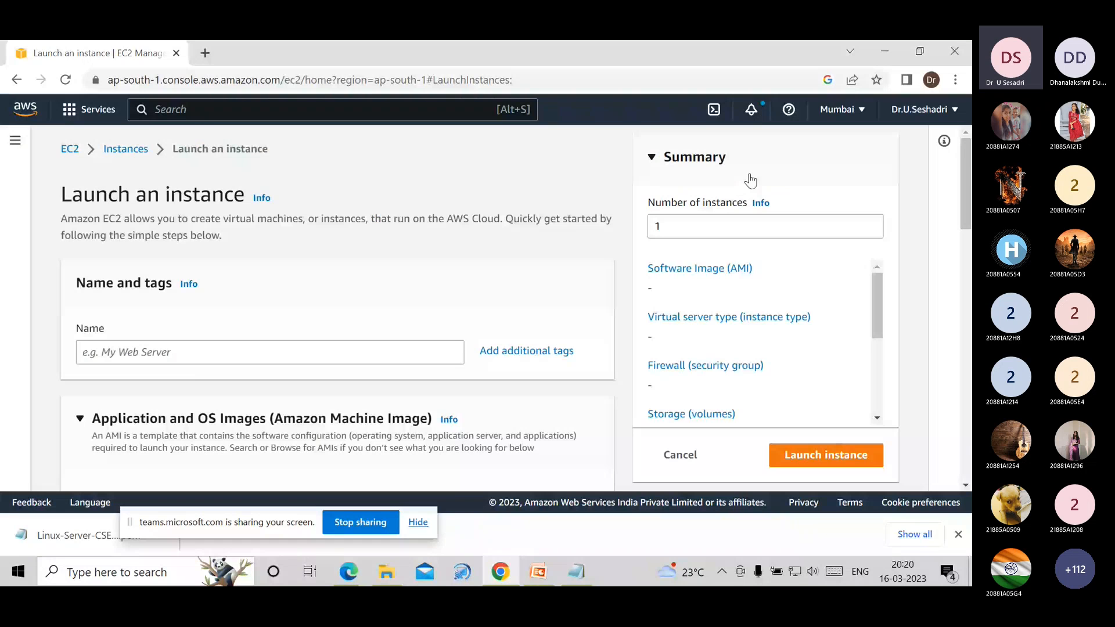
- Name the new instance "Windows Server-CSE"
click(382, 347)
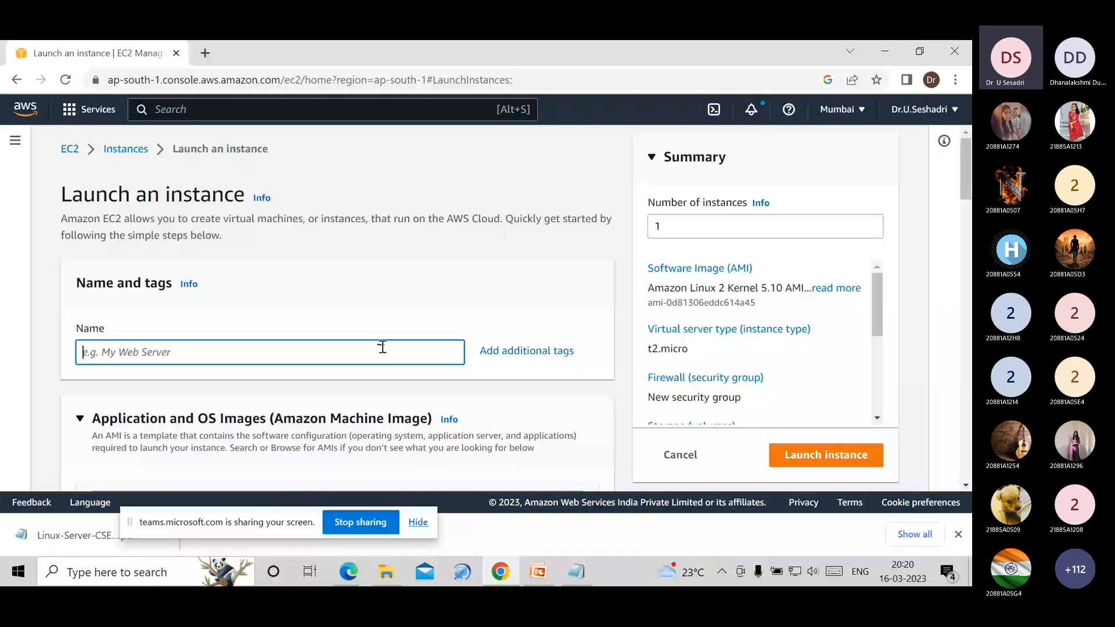
text(Windows)
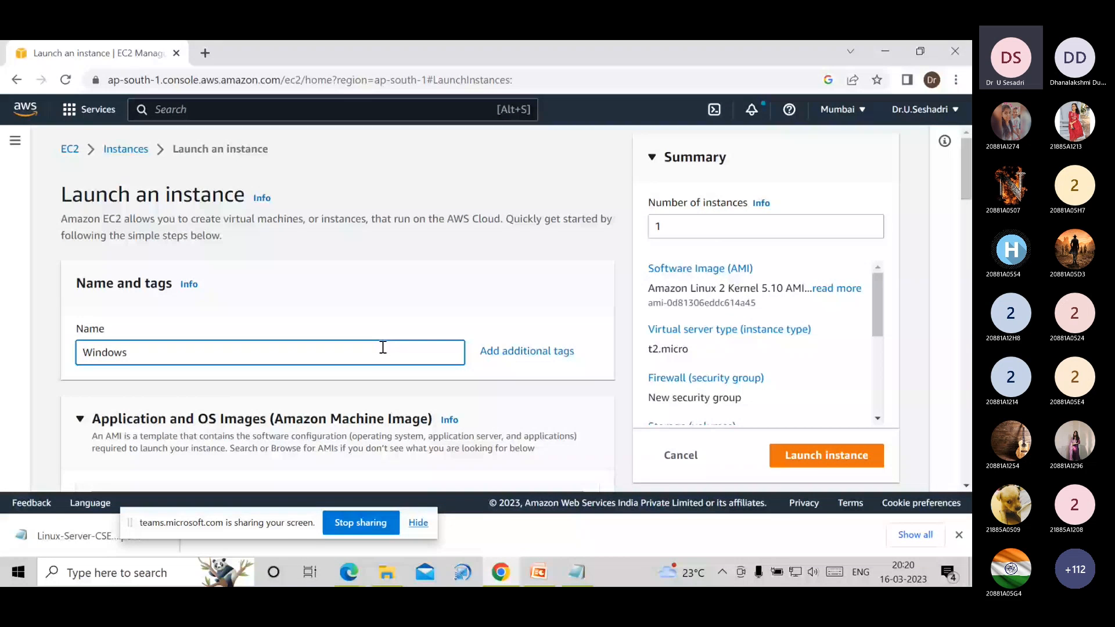
text( S)
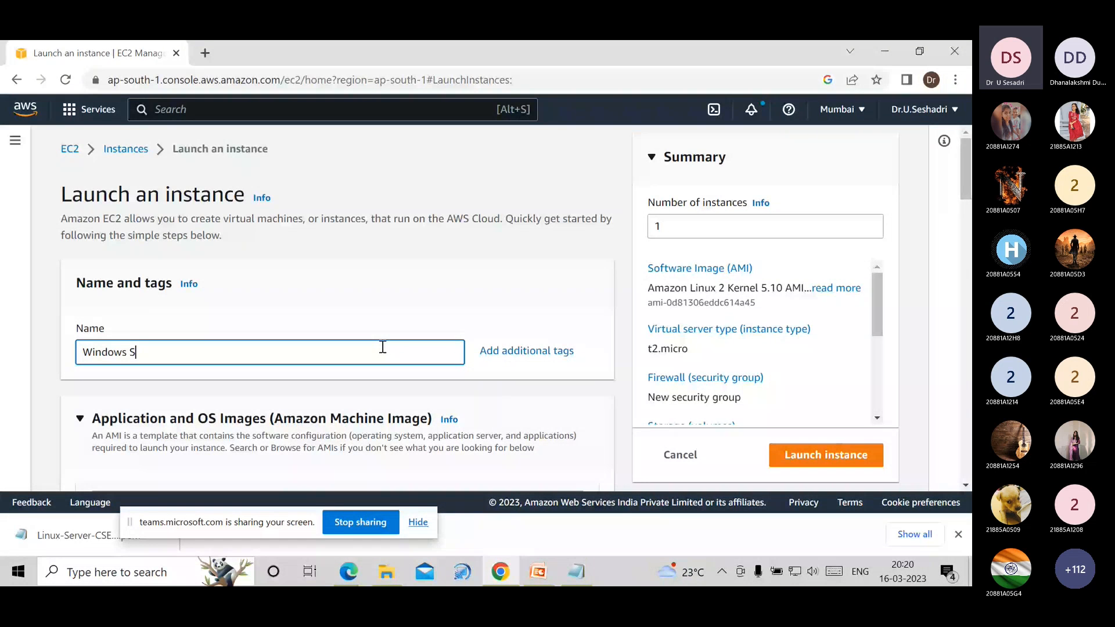
text(erver-CSE)
- Choose Windows as the quick-start operating system image for the instance
scroll(382, 347, down, 3)
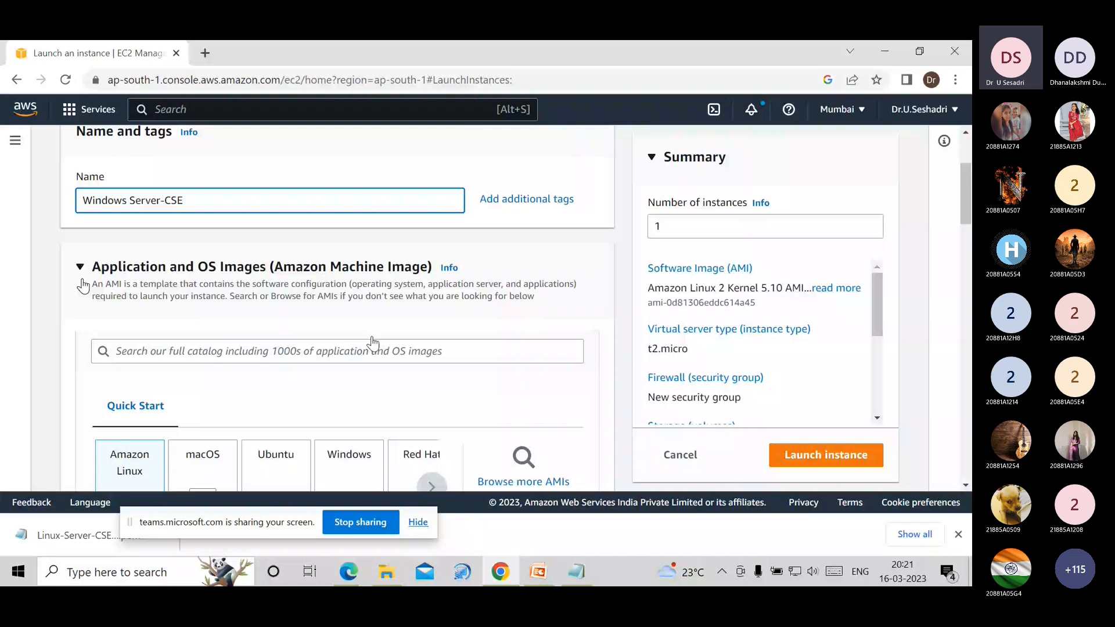
scroll(83, 287, down, 1)
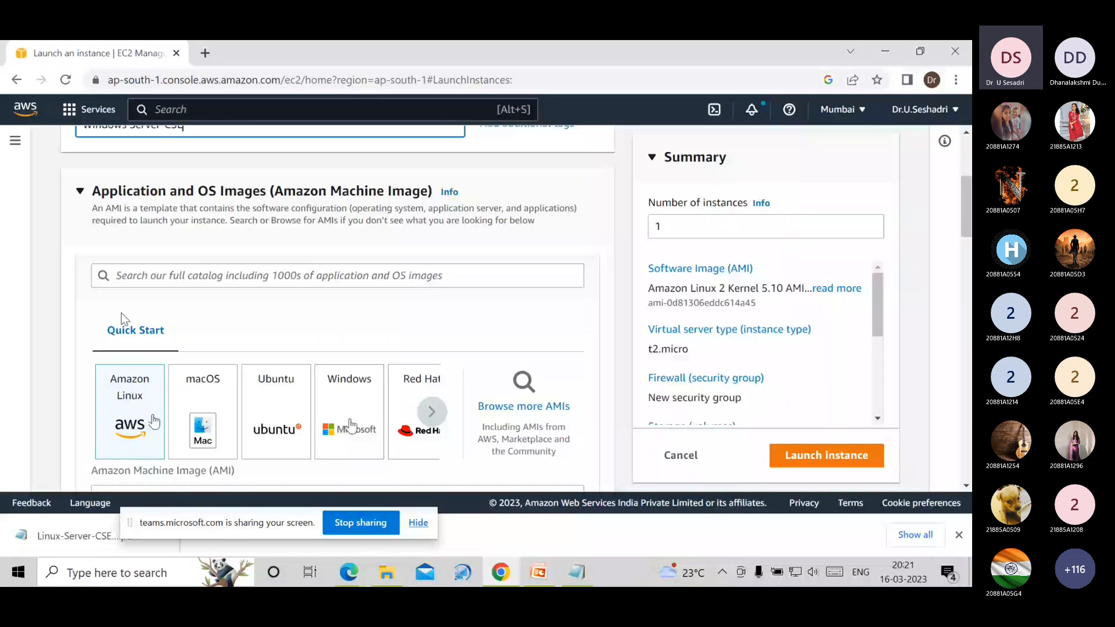
click(349, 424)
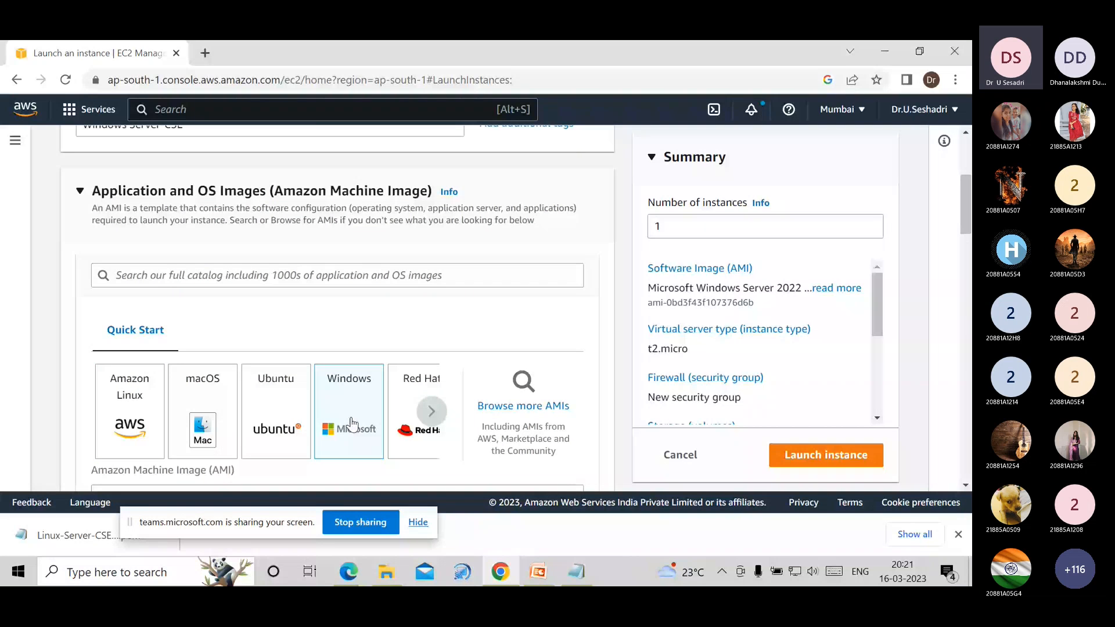
- Examine the available Microsoft Windows Server AMIs and their free tier eligibility, and close the list without changing the selection
scroll(349, 414, down, 2)
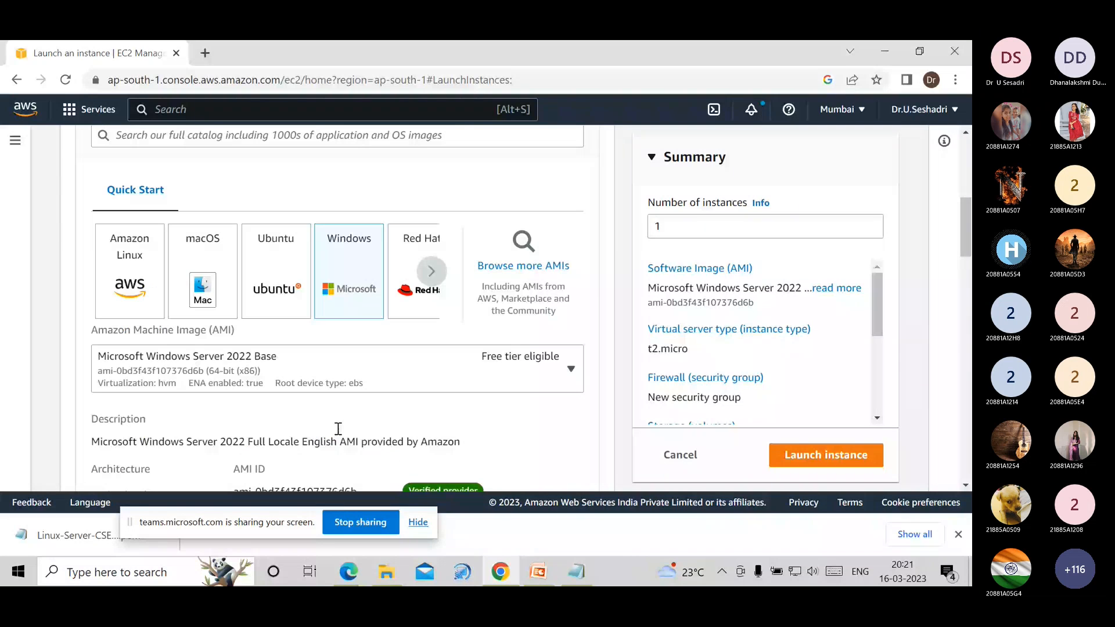
scroll(338, 429, down, 1)
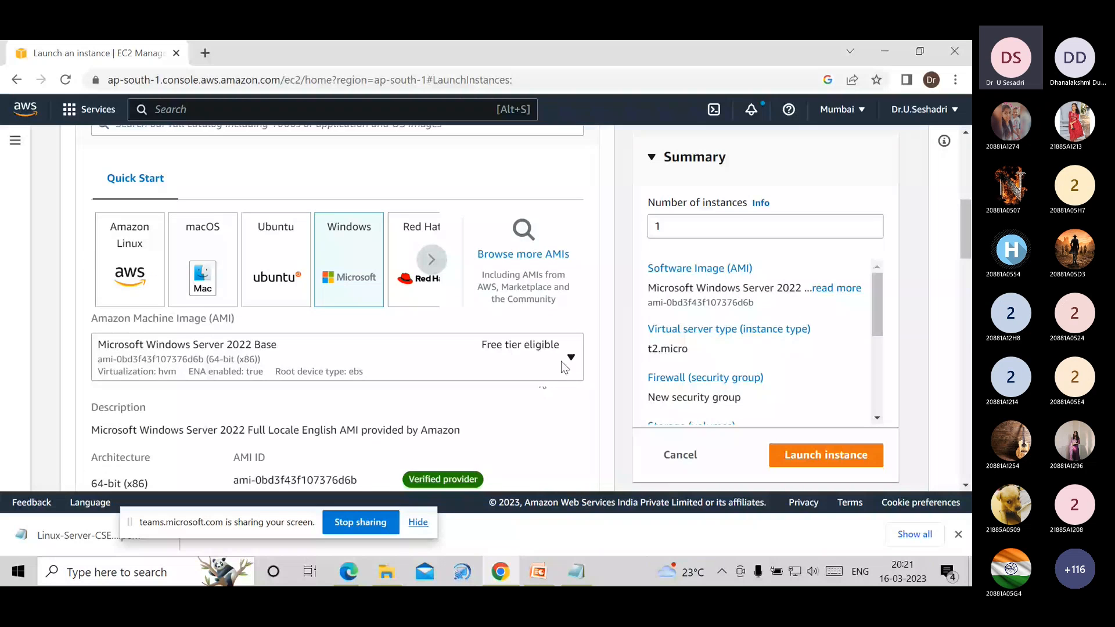
click(568, 358)
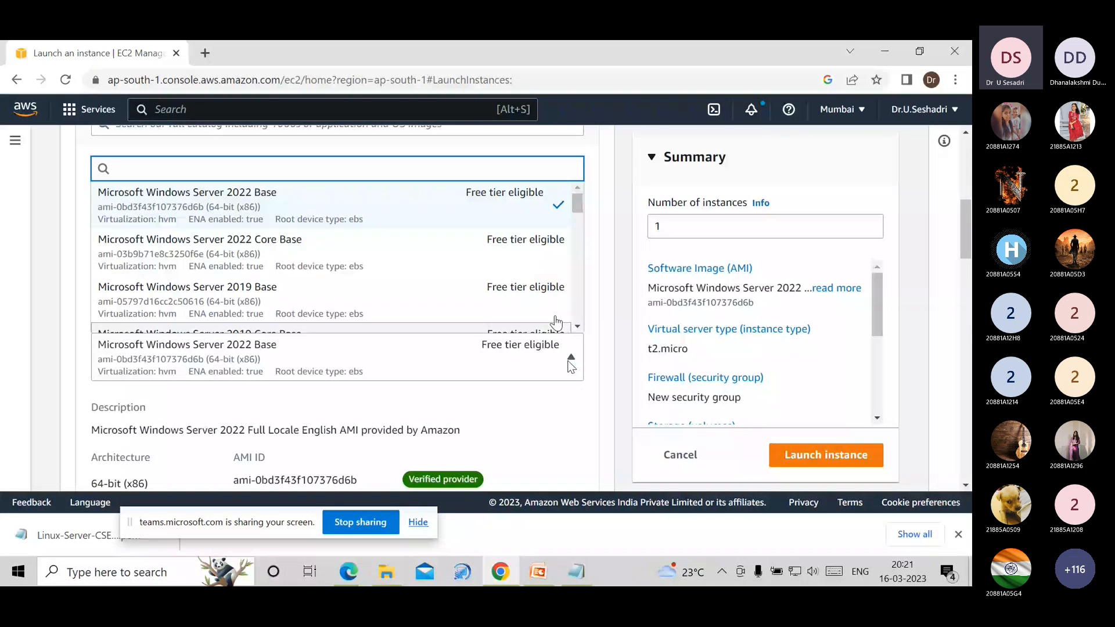
scroll(557, 322, down, 2)
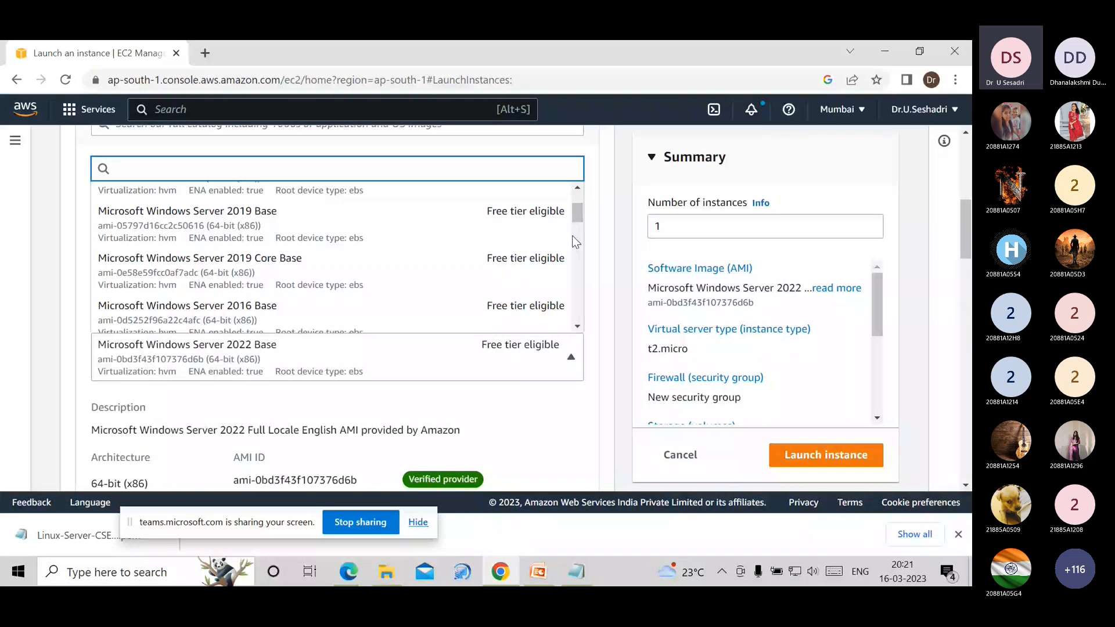
scroll(573, 235, down, 3)
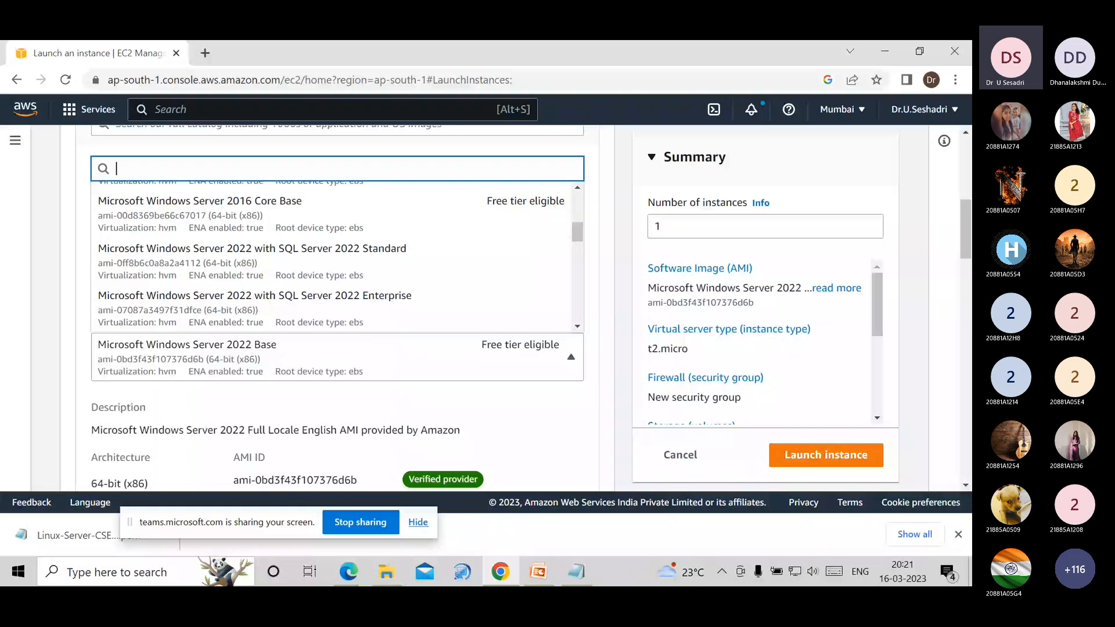
scroll(573, 302, down, 2)
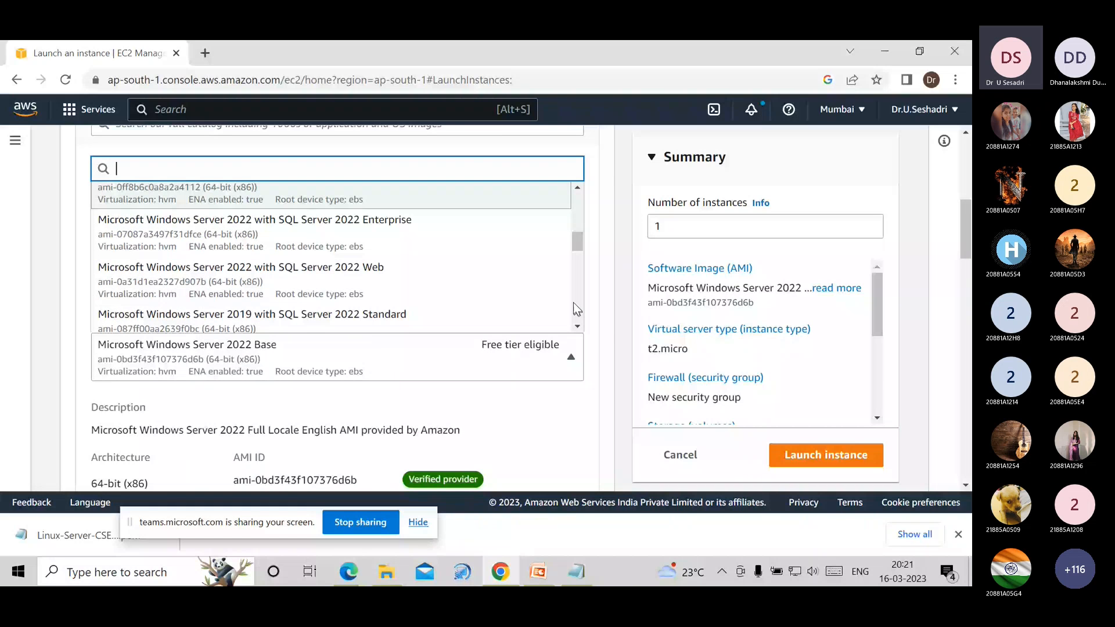
scroll(573, 302, up, 5)
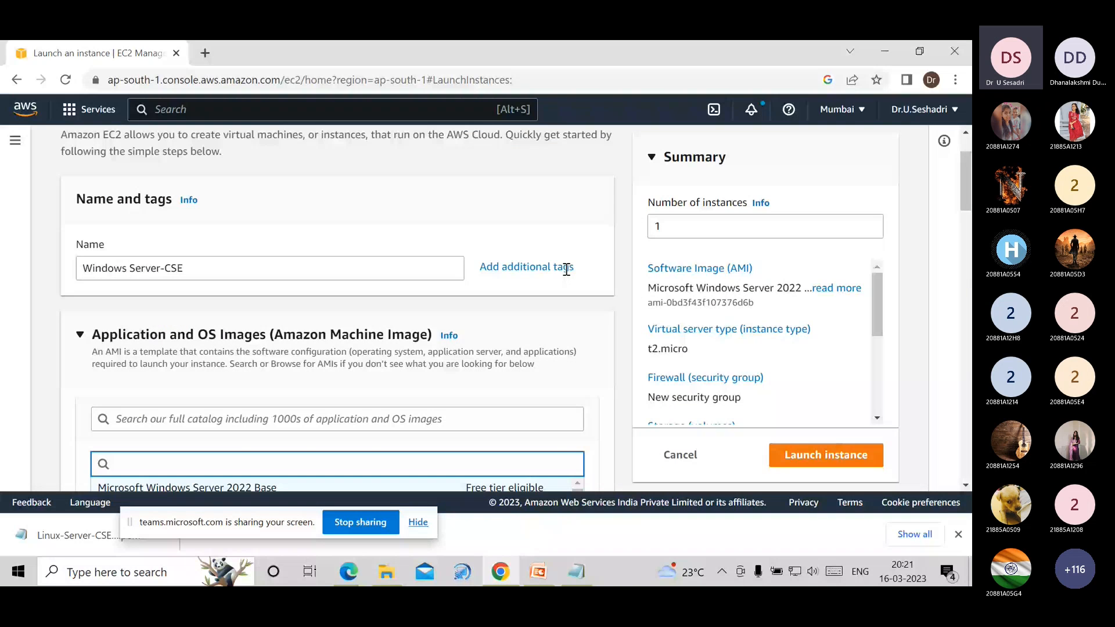
scroll(566, 270, down, 2)
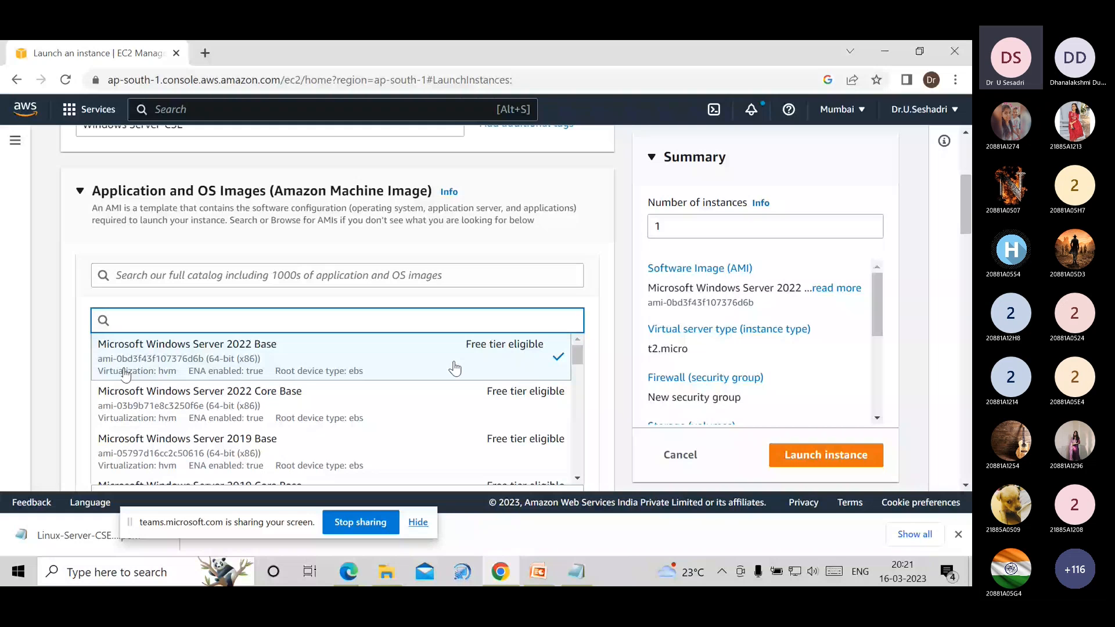
click(46, 359)
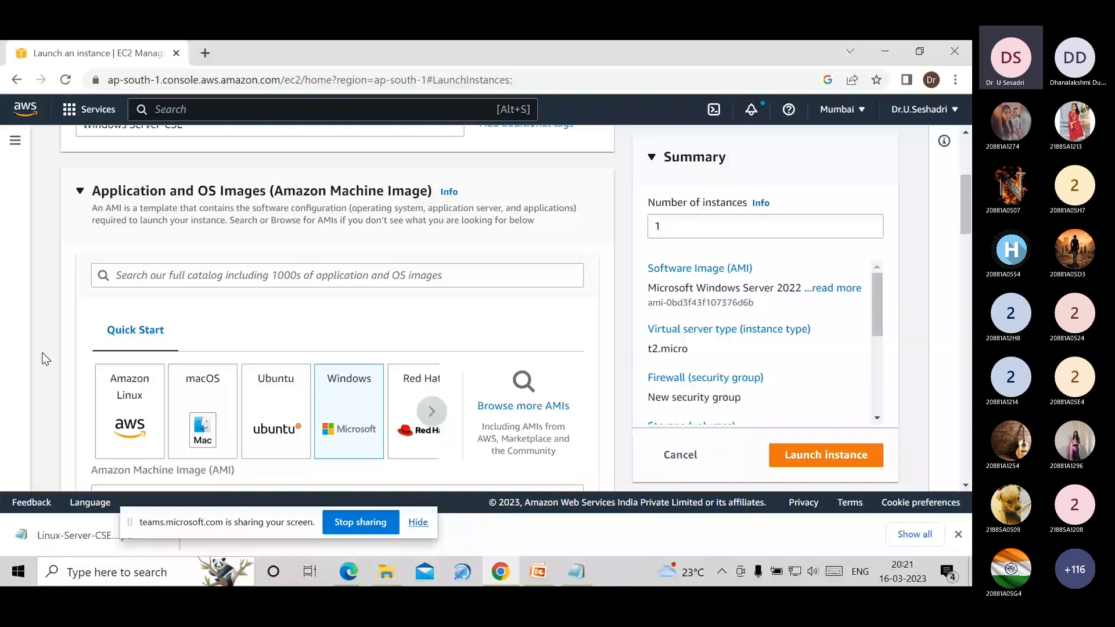
- Open the instance type comparison from the launch form and examine the t2.xlarge entry's vCPUs and memory and the number of types offered
scroll(488, 224, down, 5)
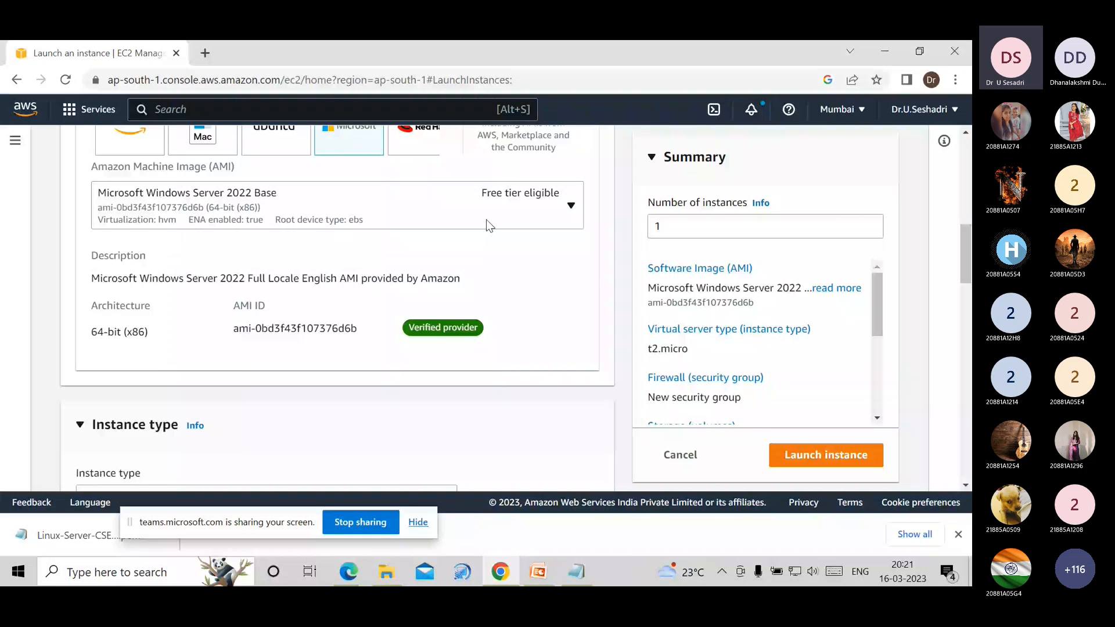
scroll(398, 374, down, 1)
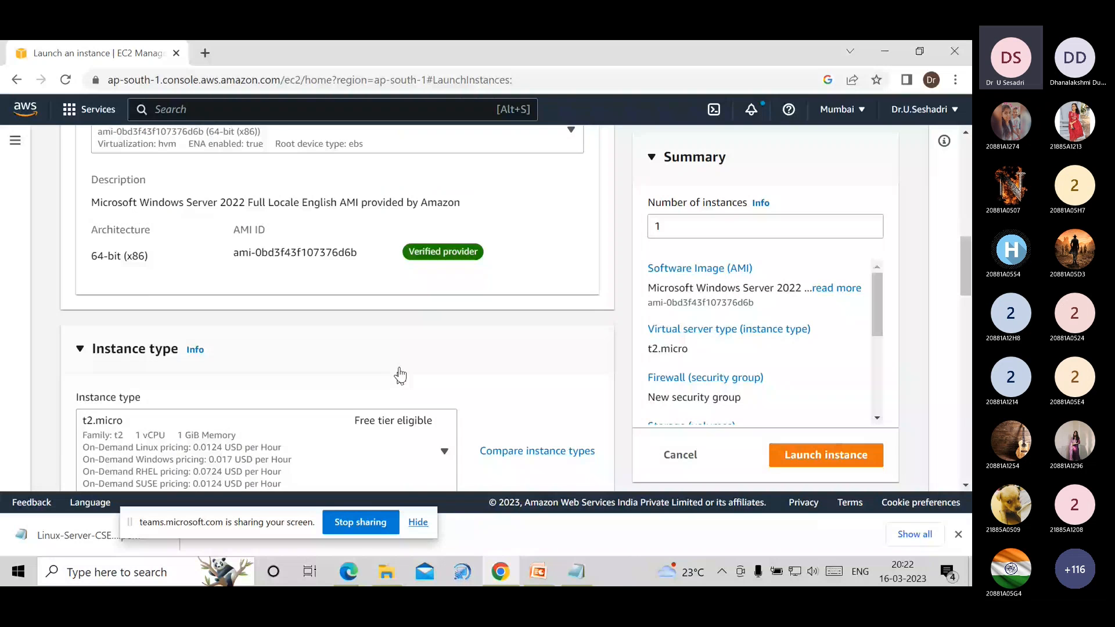
scroll(400, 376, down, 1)
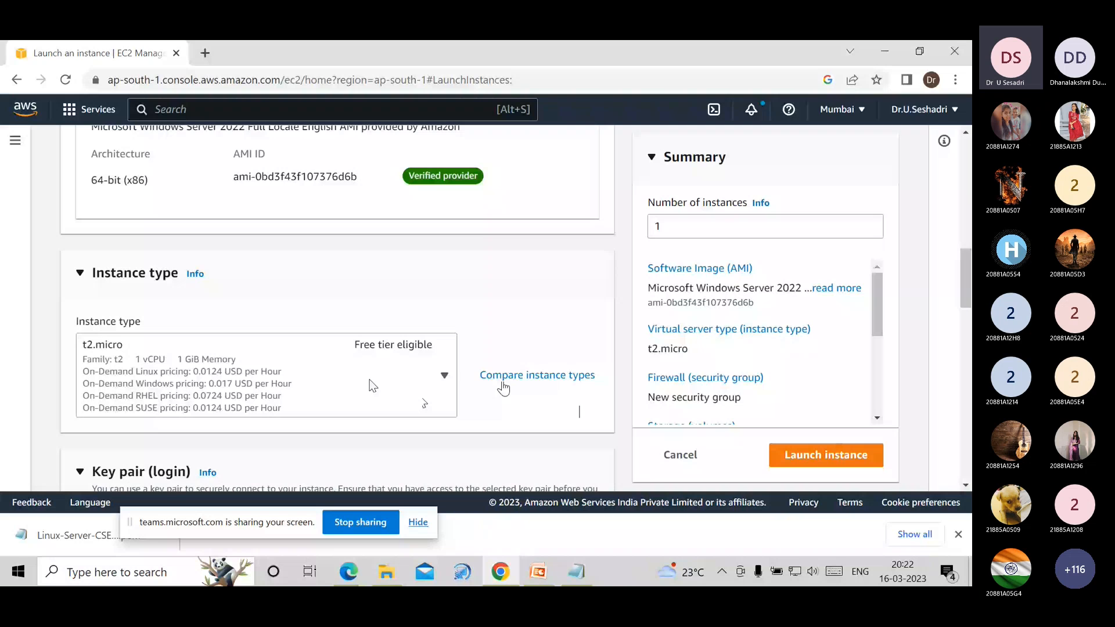
click(502, 383)
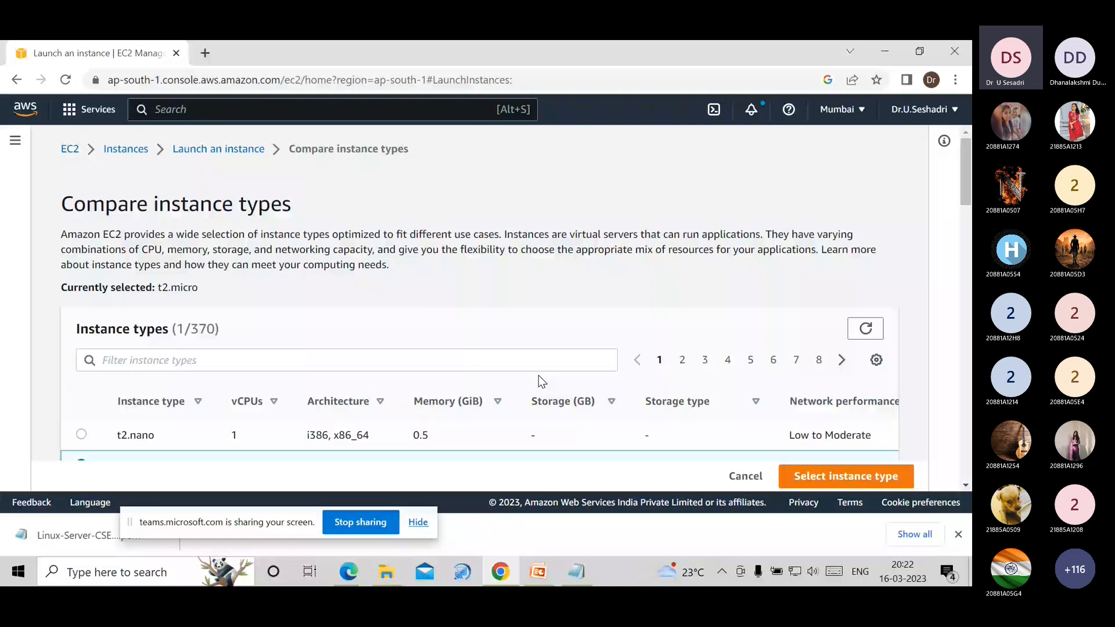
scroll(260, 417, down, 3)
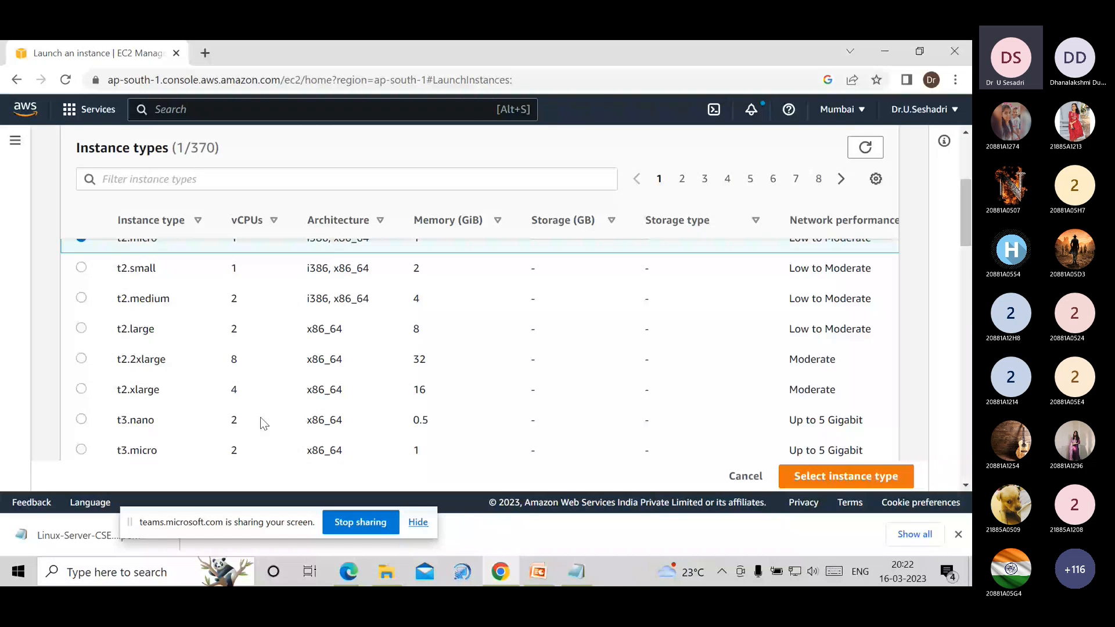
double_click(242, 389)
double_click(440, 411)
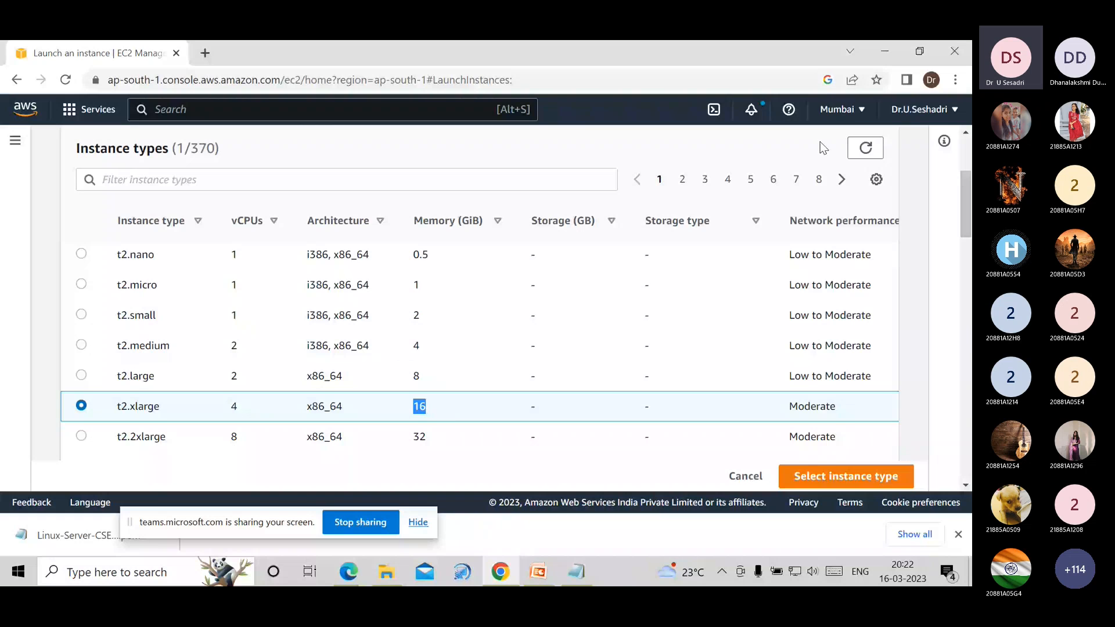
triple_click(250, 152)
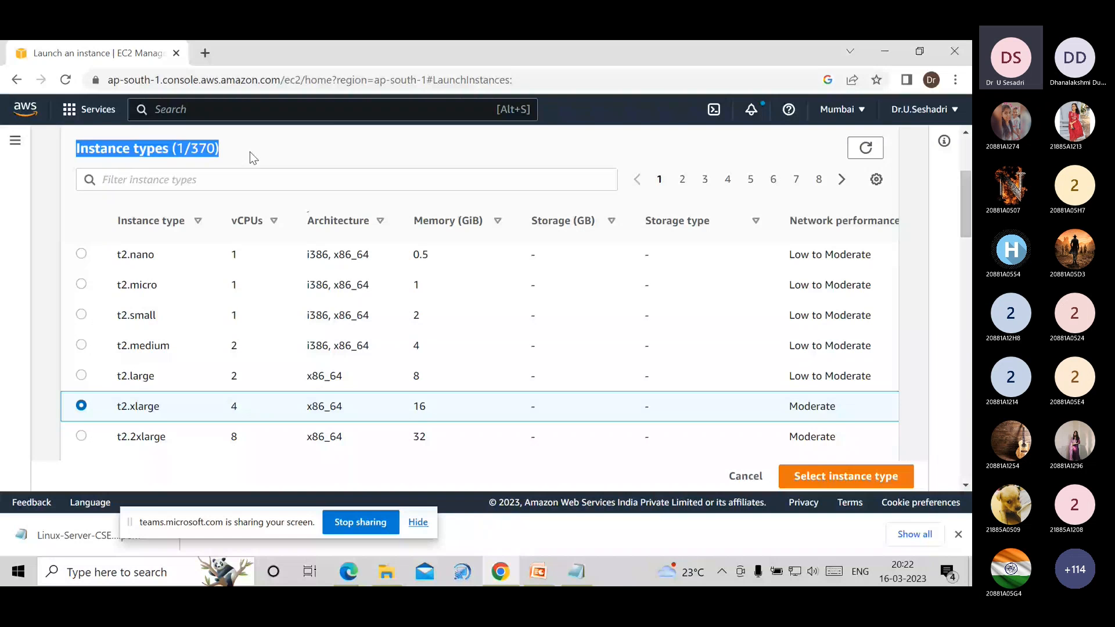
scroll(168, 368, down, 1)
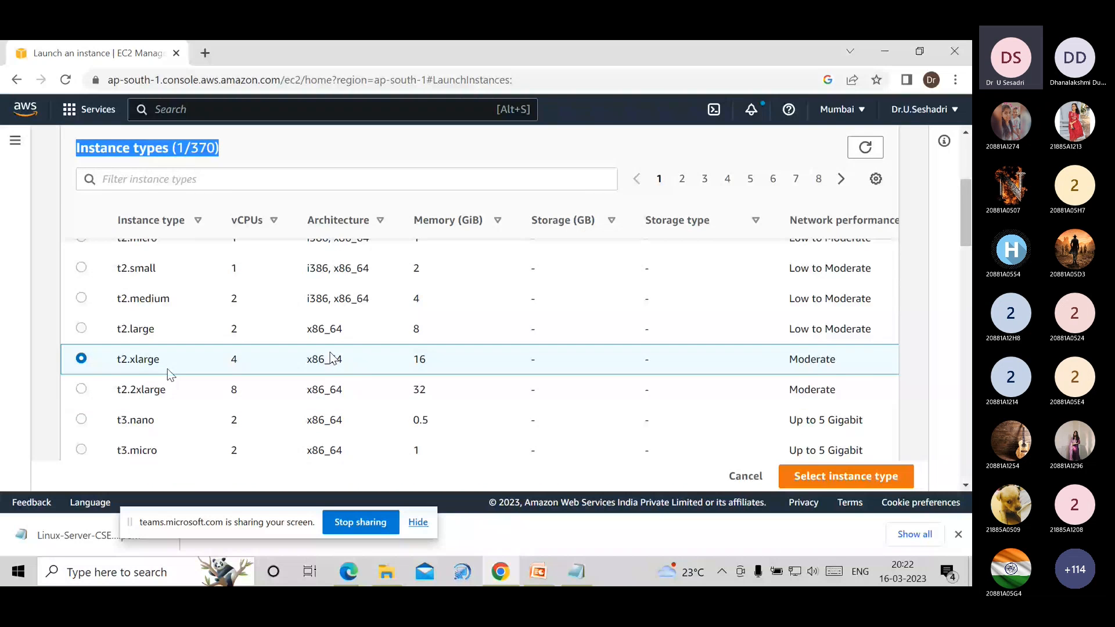
scroll(167, 369, up, 2)
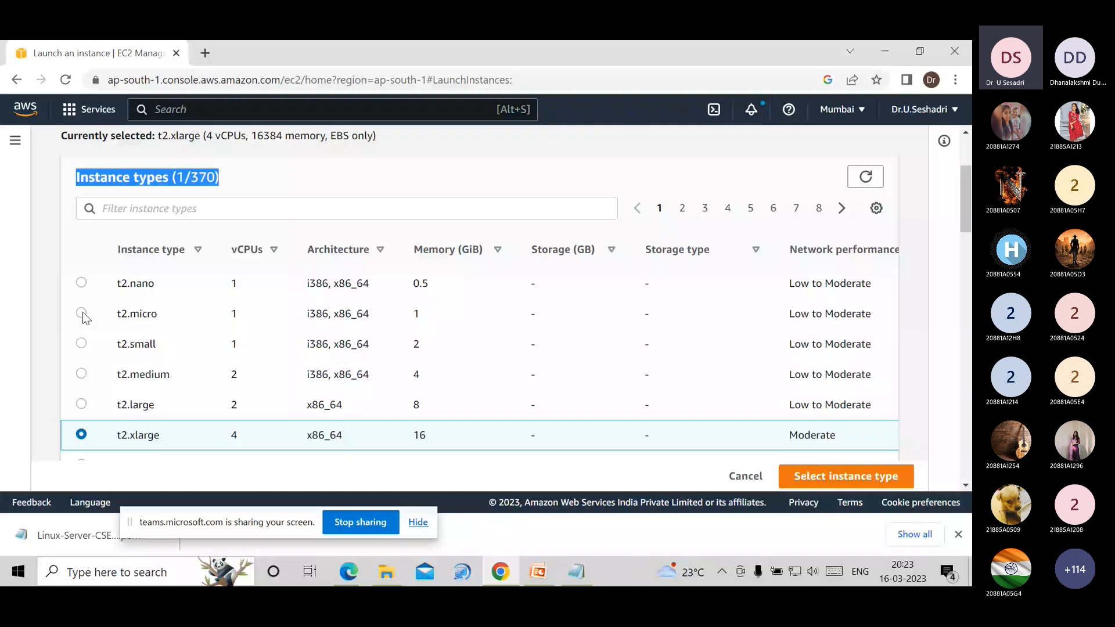
- Reselect t2.micro in the comparison, check its memory, and return to the launch form's instance type and key pair sections
click(82, 312)
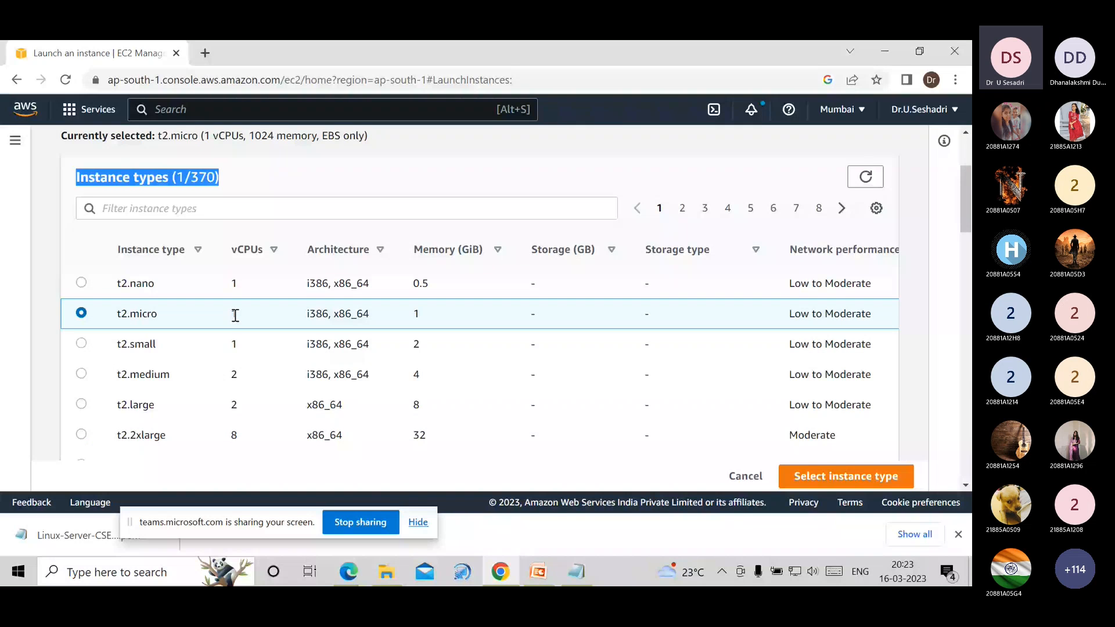
double_click(416, 313)
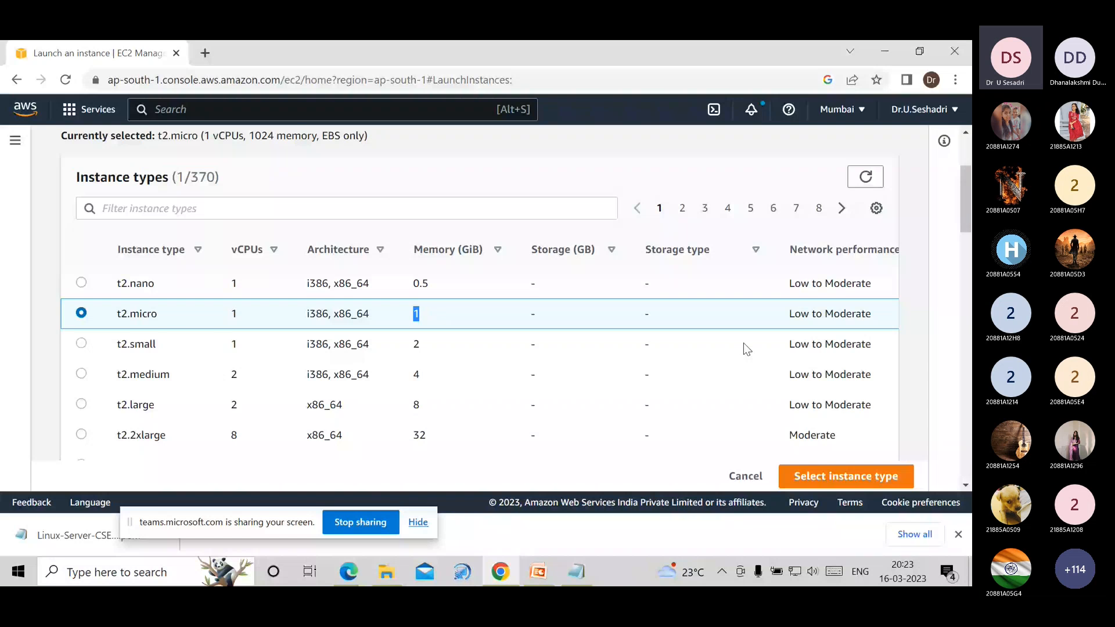
scroll(748, 349, up, 3)
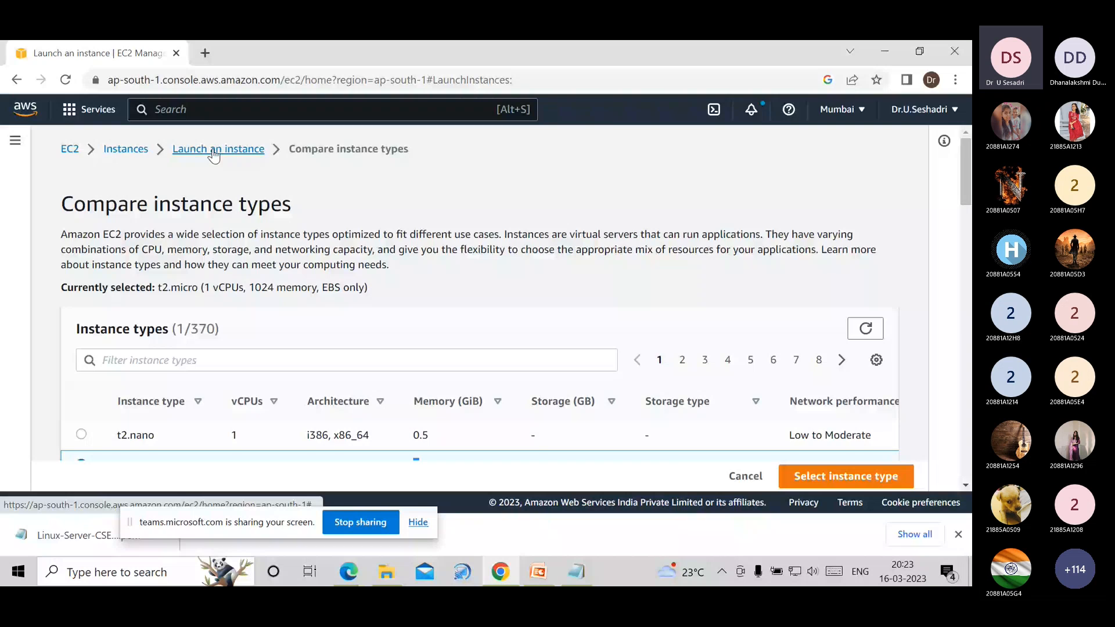
click(213, 152)
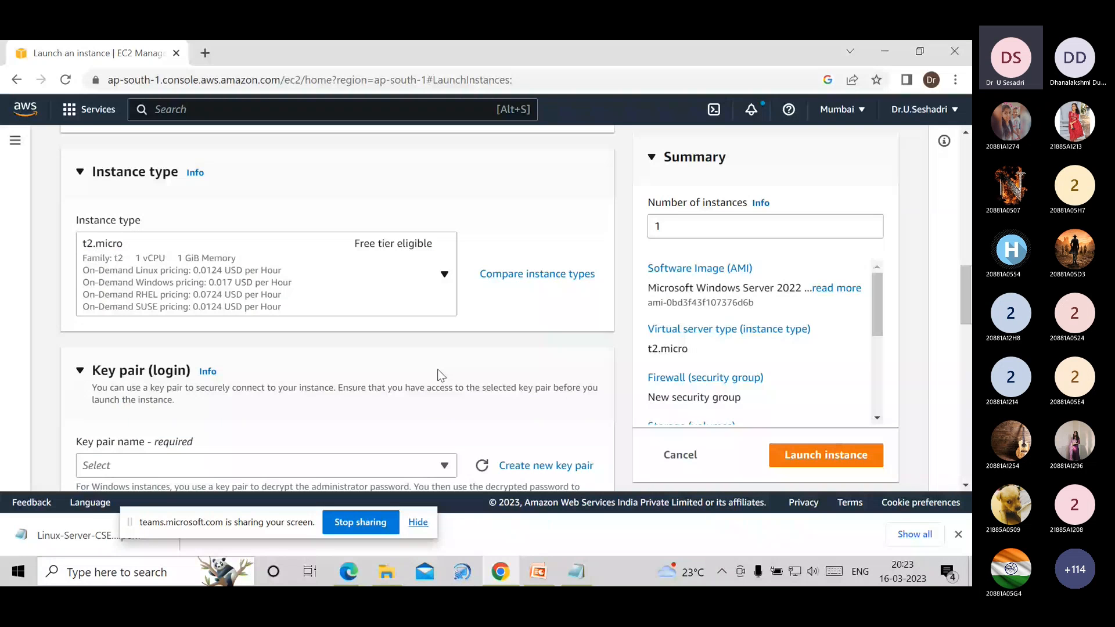
scroll(124, 264, down, 1)
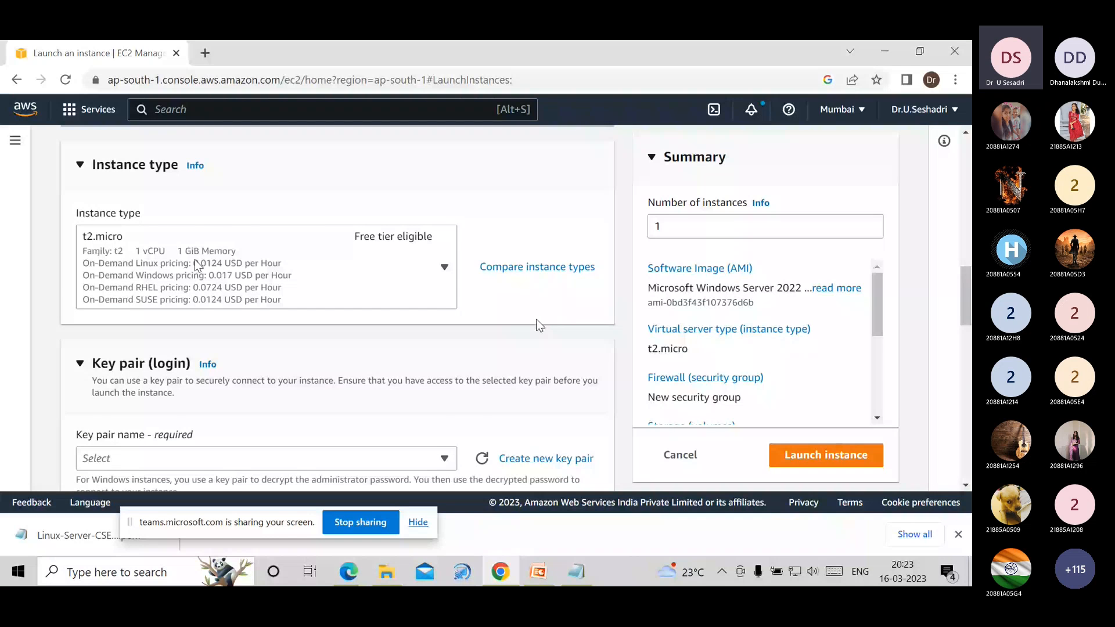
scroll(531, 318, down, 1)
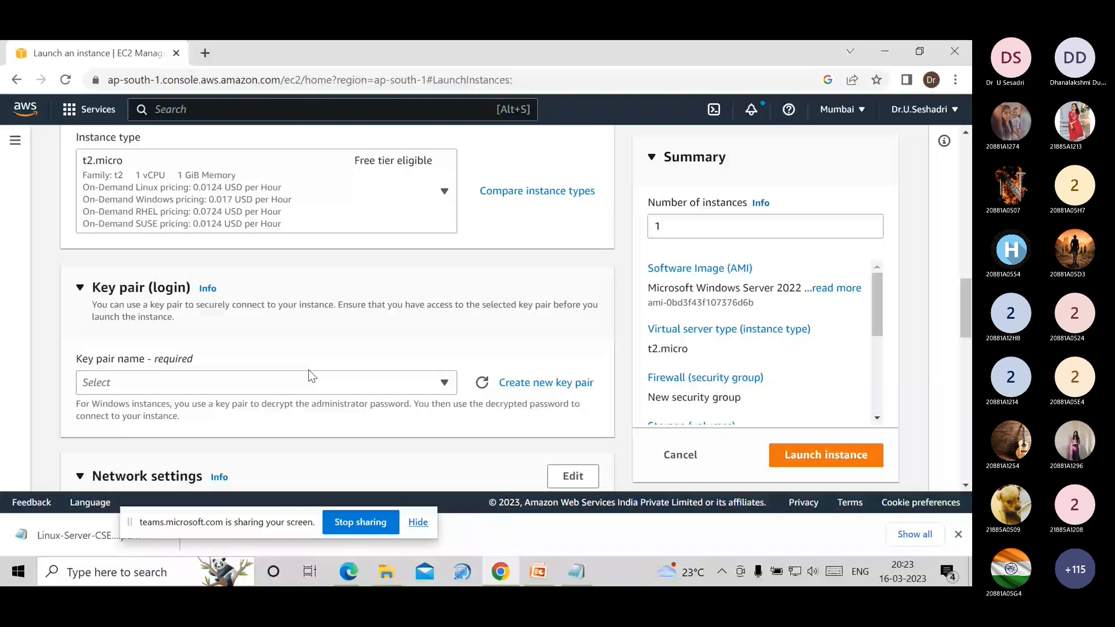
- Create a new key pair named Windows-Server-Key with the .pem private key format for the instance
click(533, 384)
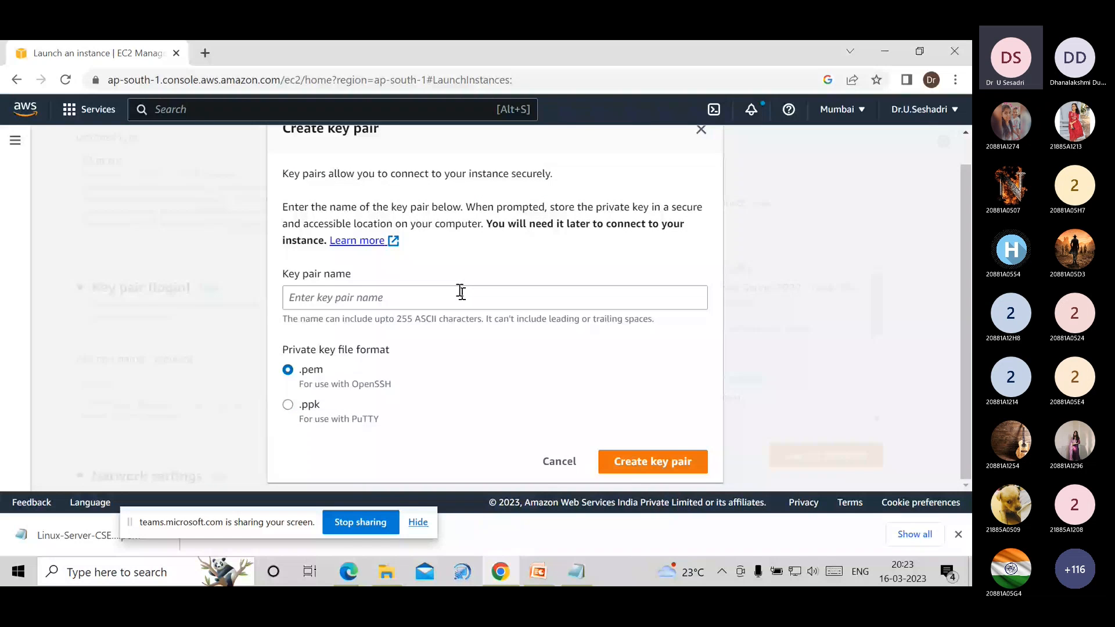
click(459, 291)
text(Wi)
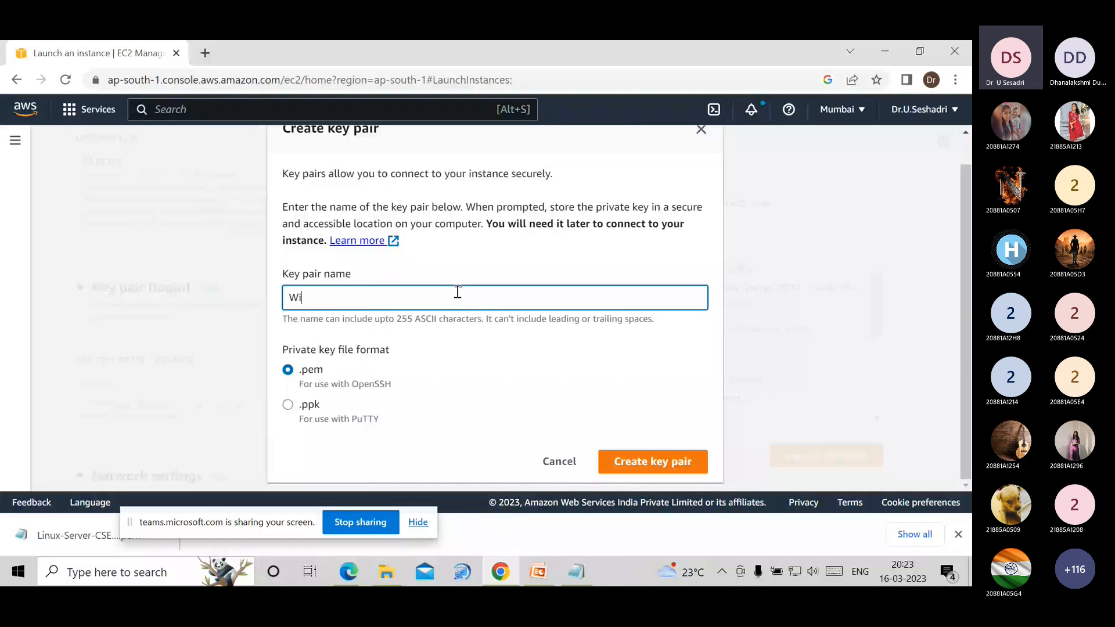
text(ndows-Server-Key)
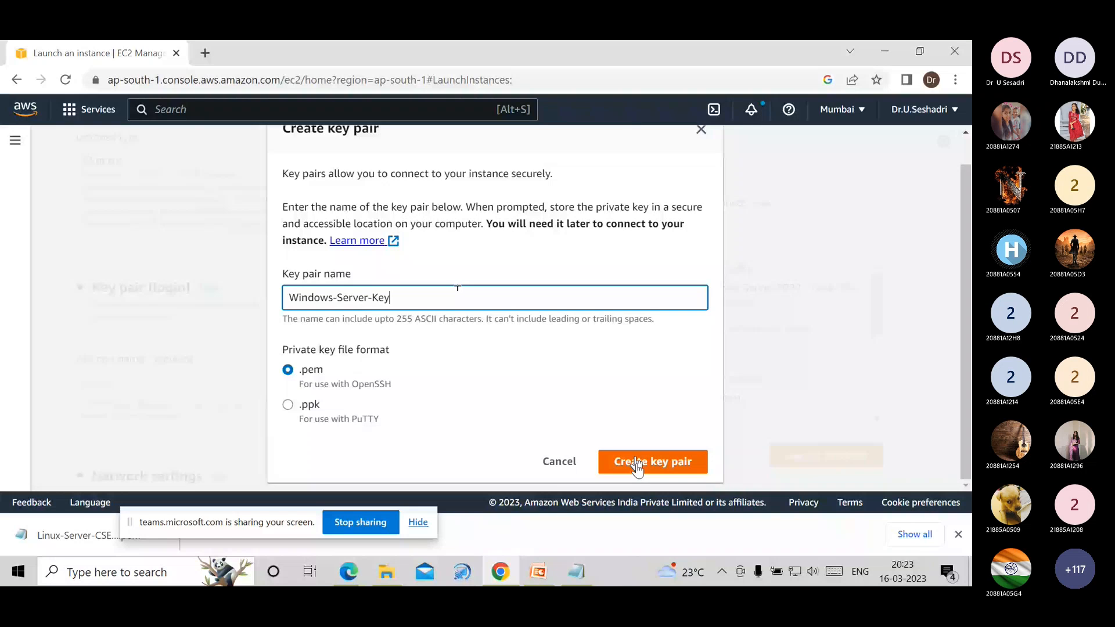
click(637, 464)
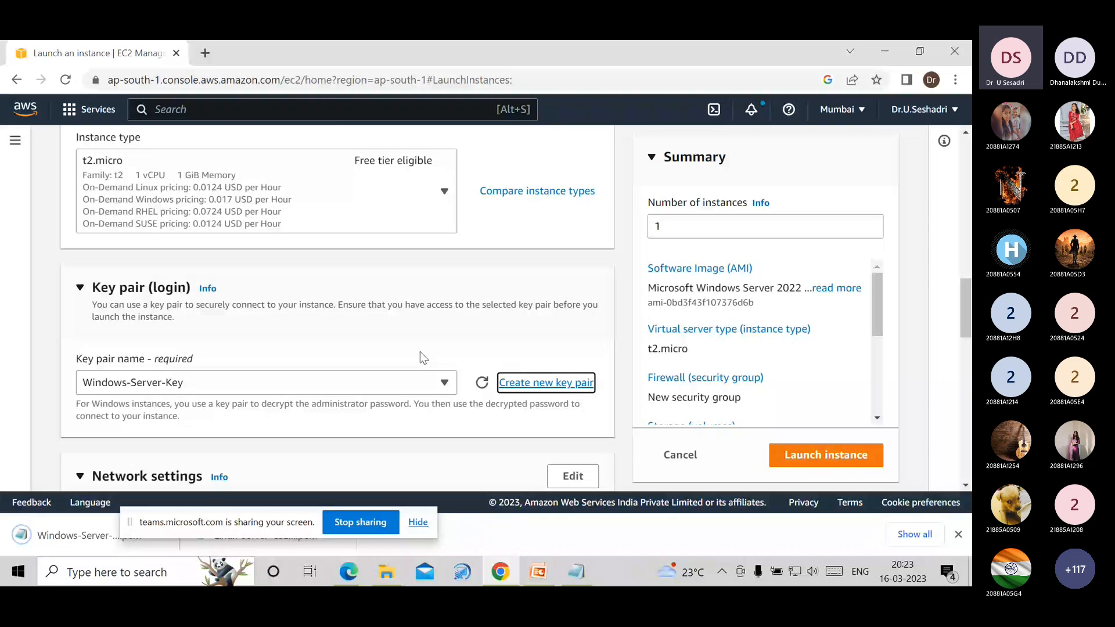
- Open the network settings for editing and name the new security group Windows-Server-CSE-SG
scroll(423, 357, down, 3)
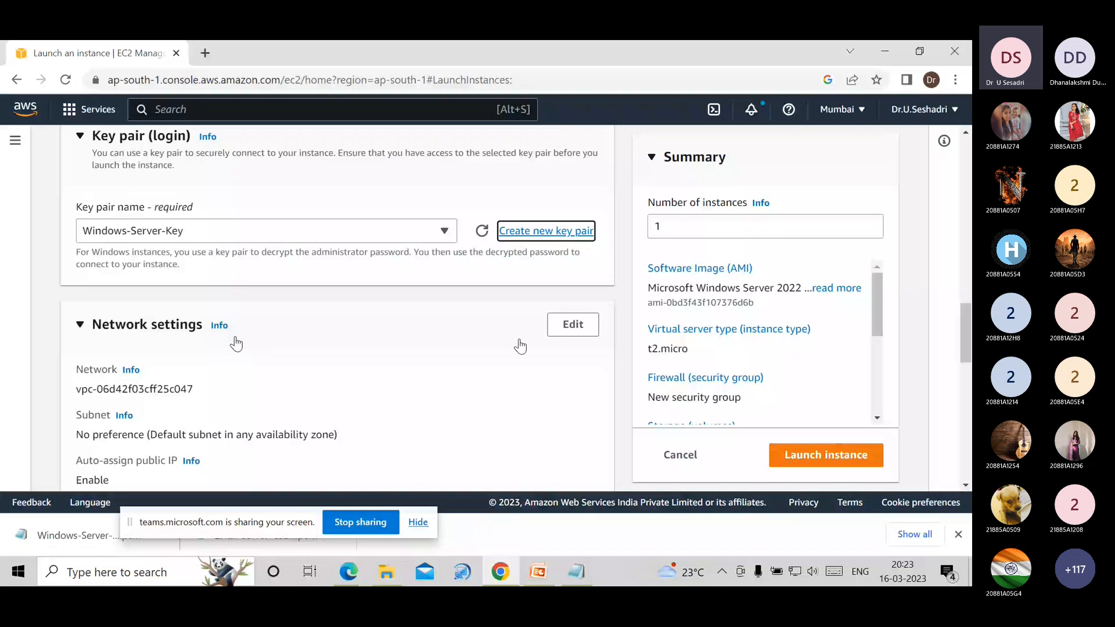
click(572, 324)
scroll(509, 317, down, 1)
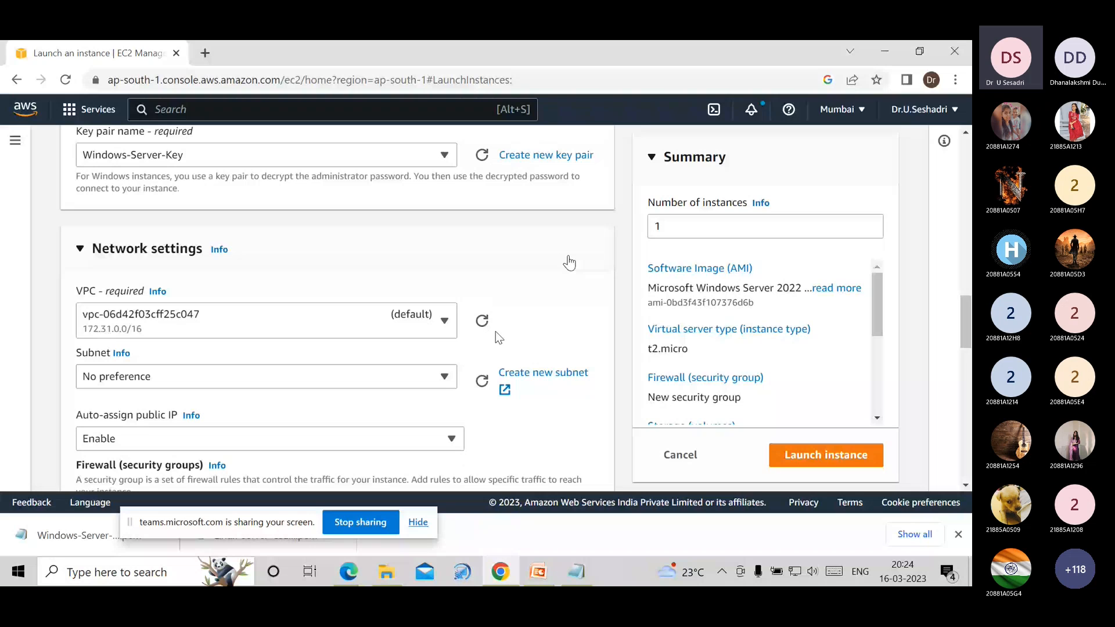
scroll(518, 406, down, 3)
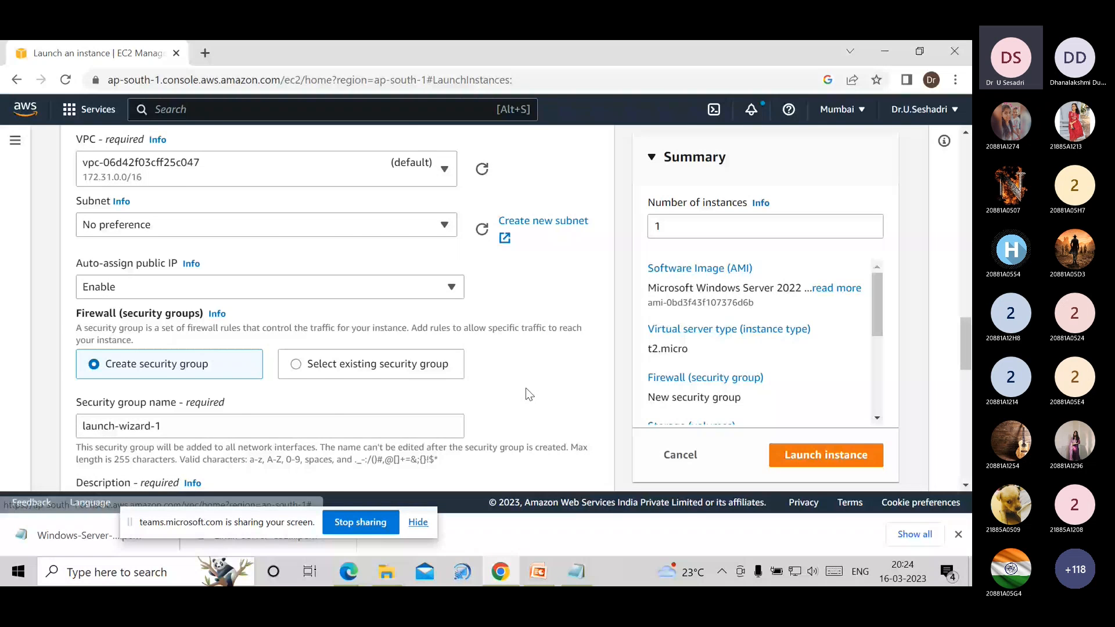
scroll(525, 388, down, 2)
click(270, 356)
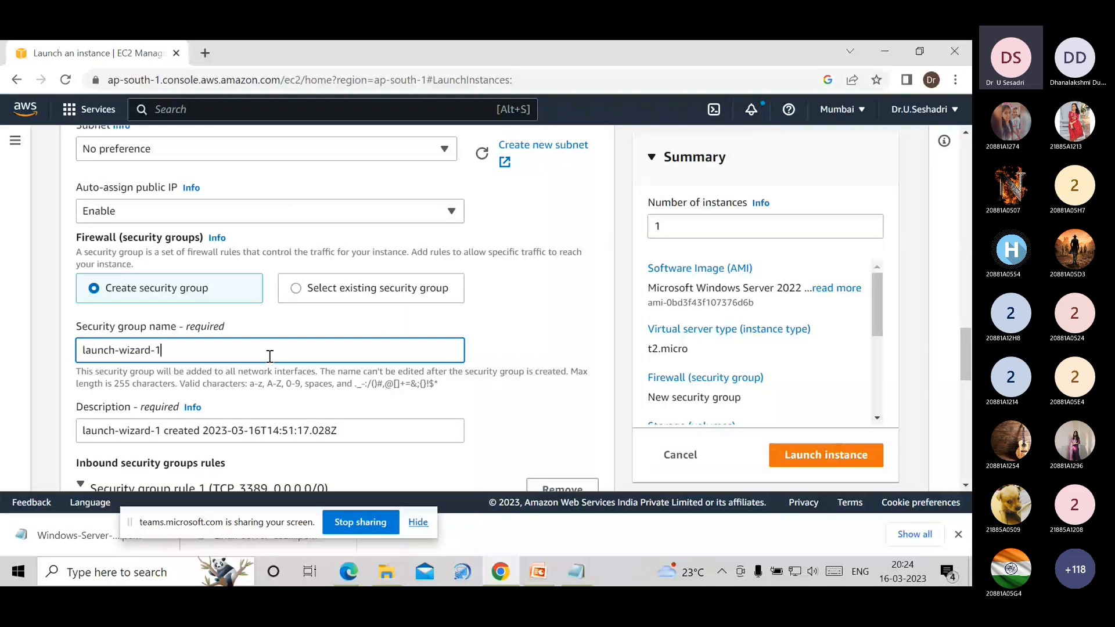
key(ctrl+a)
text(W)
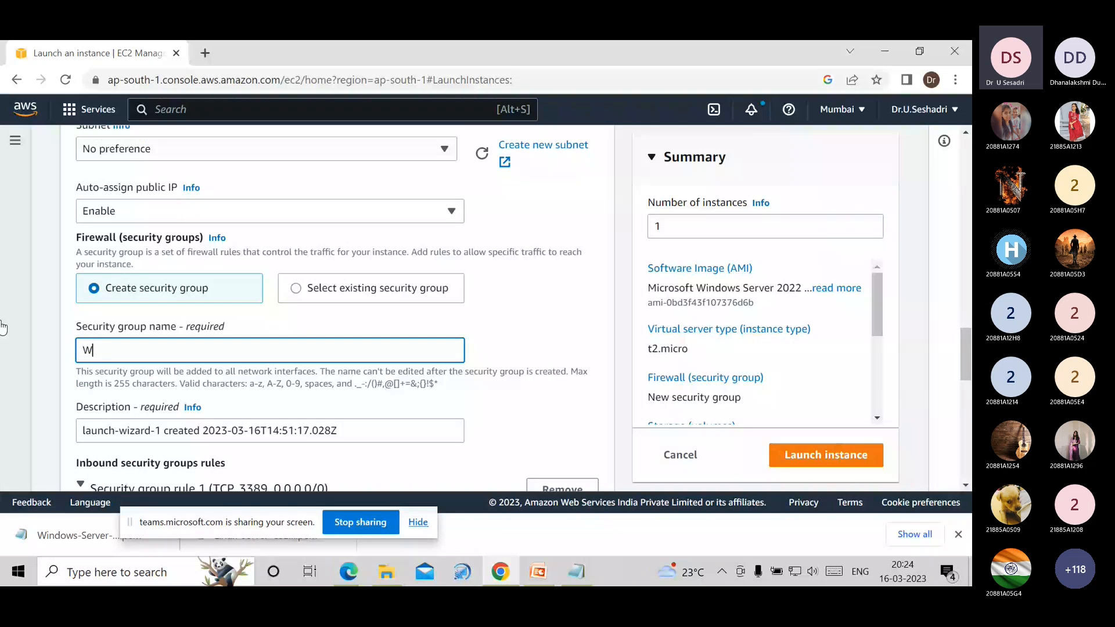
text(indows-Server-CSE-SG)
- Replace the security group's description with its name, Windows-Server-CSE-SG
drag(202, 350, 115, 356)
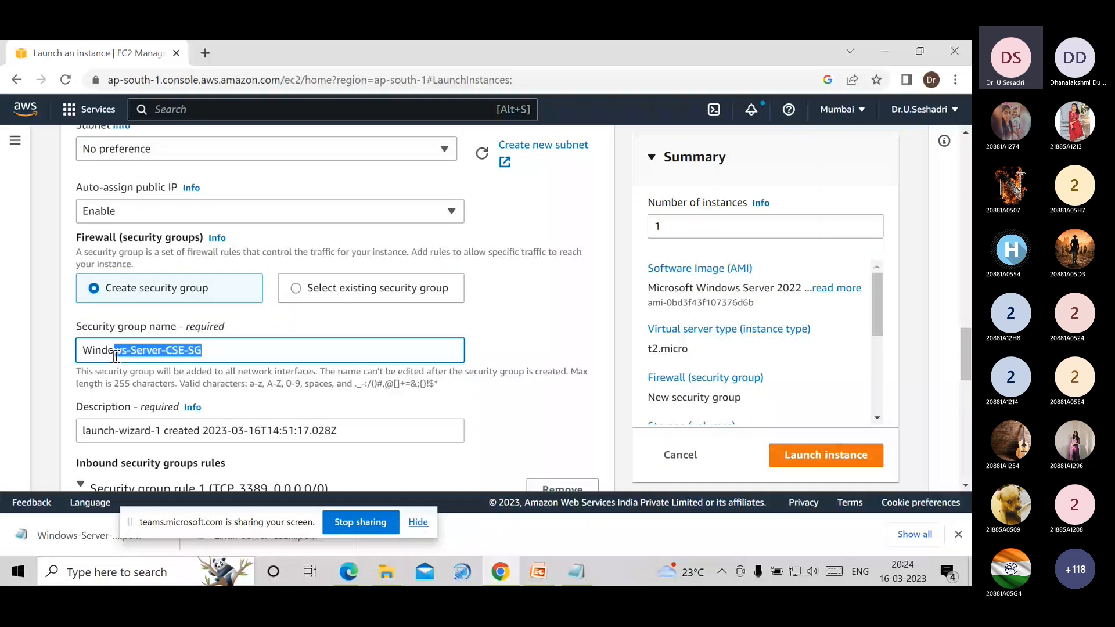
drag(339, 431, 86, 433)
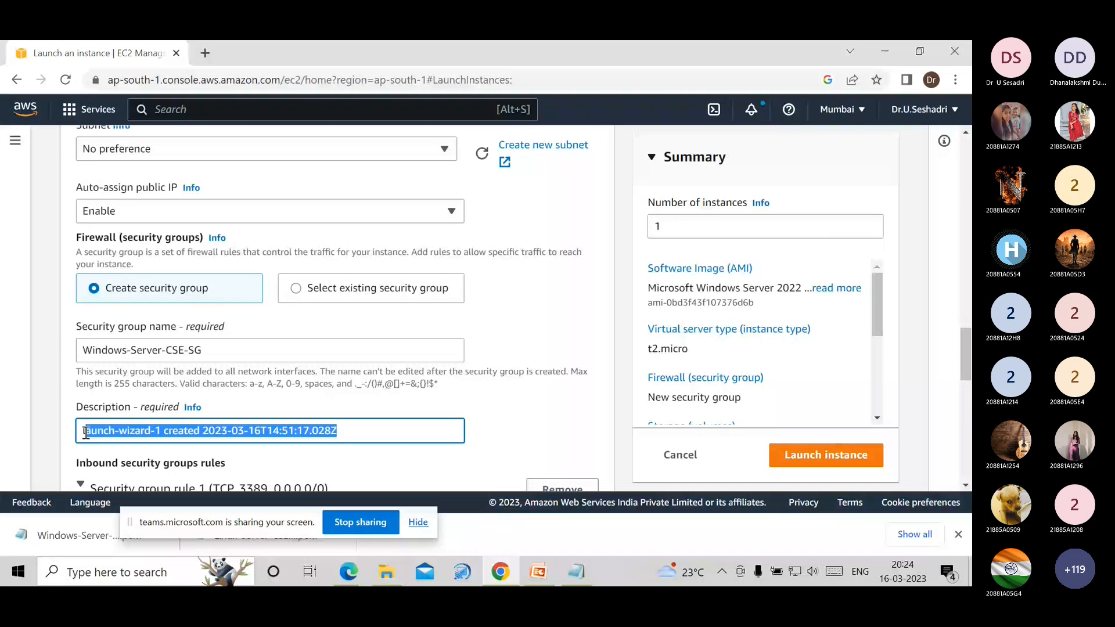
text(Windows-Server-CSE-SG)
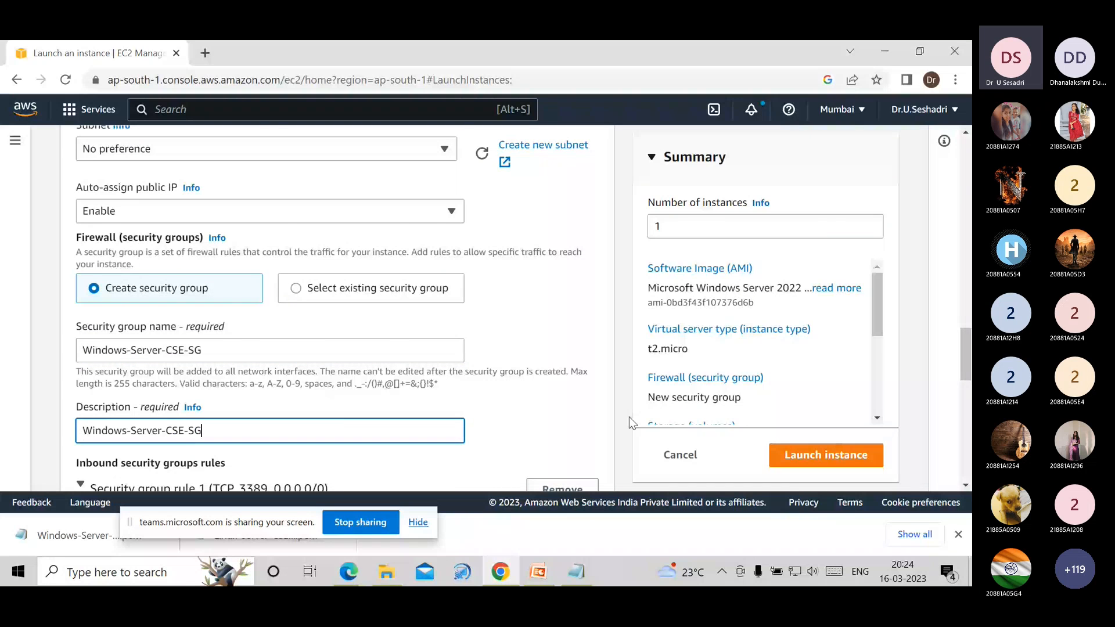
- Examine the inbound rule's type options and source without changing them, and check the root volume's size and type in the storage configuration
scroll(391, 333, down, 2)
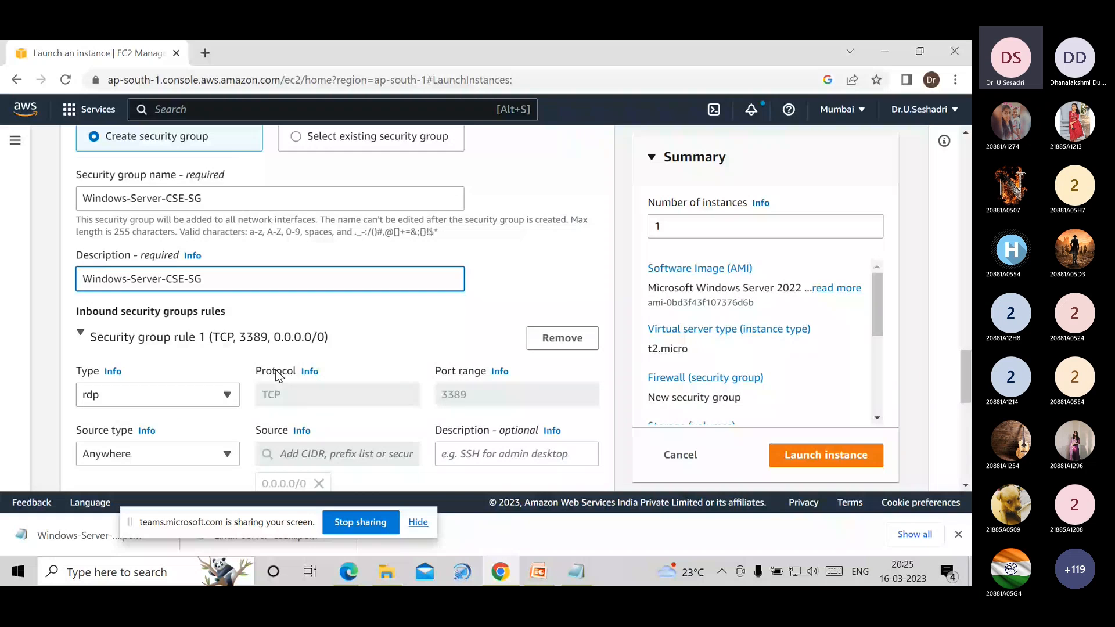
click(157, 396)
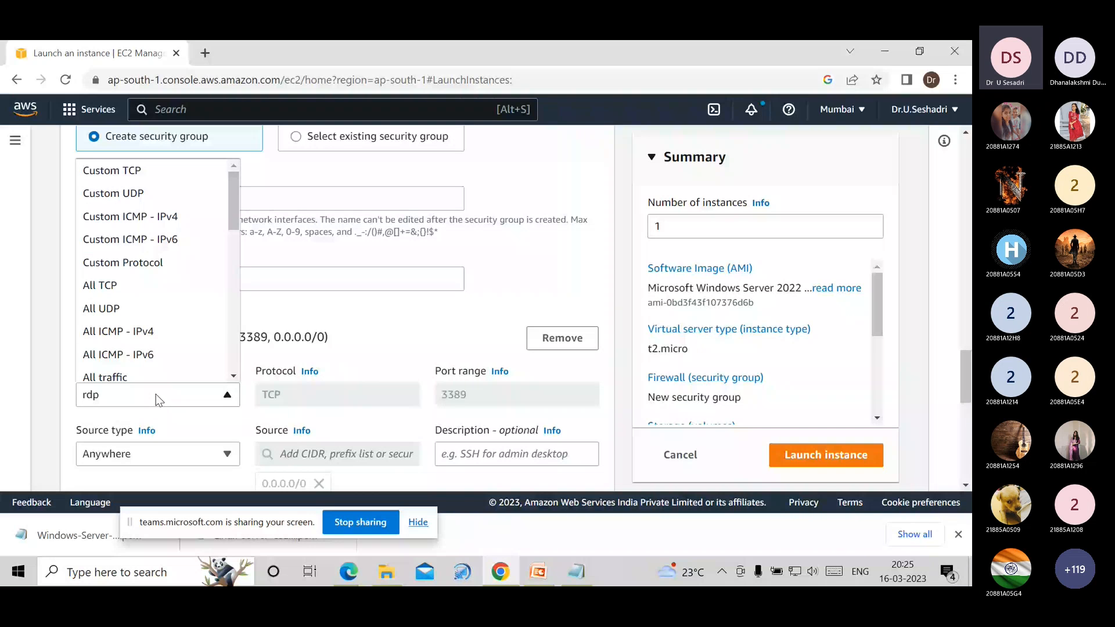
click(156, 395)
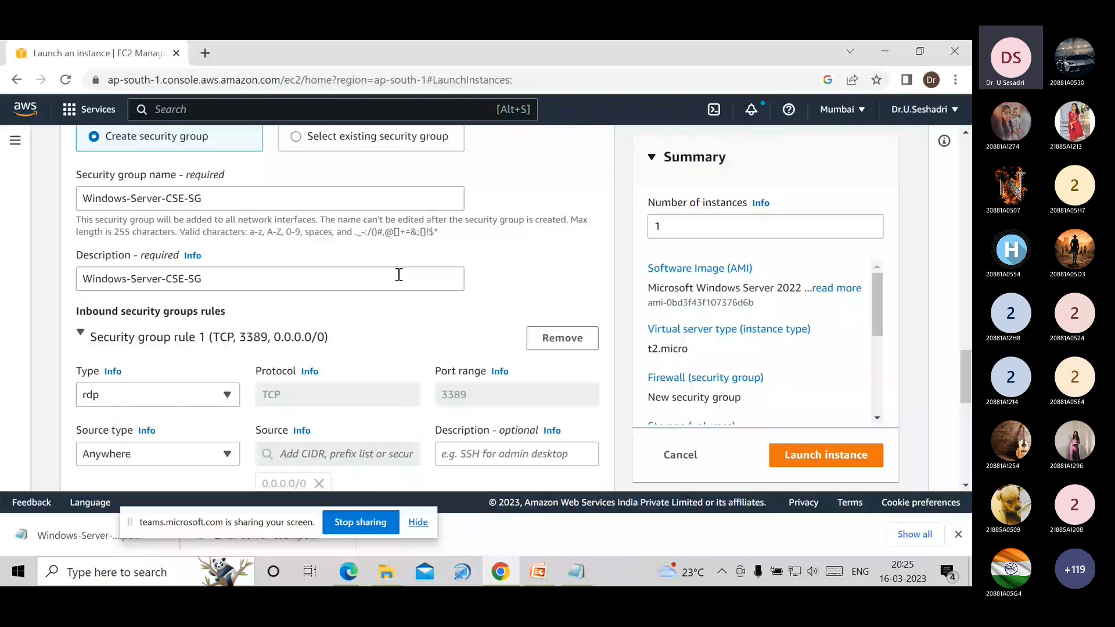
scroll(436, 359, down, 3)
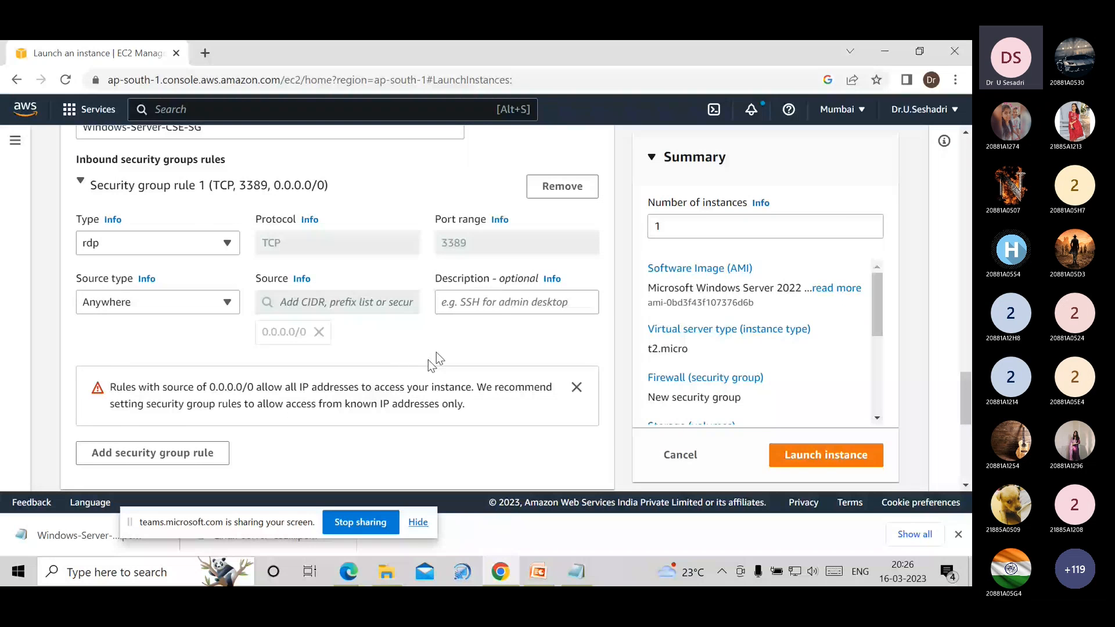
scroll(436, 359, down, 3)
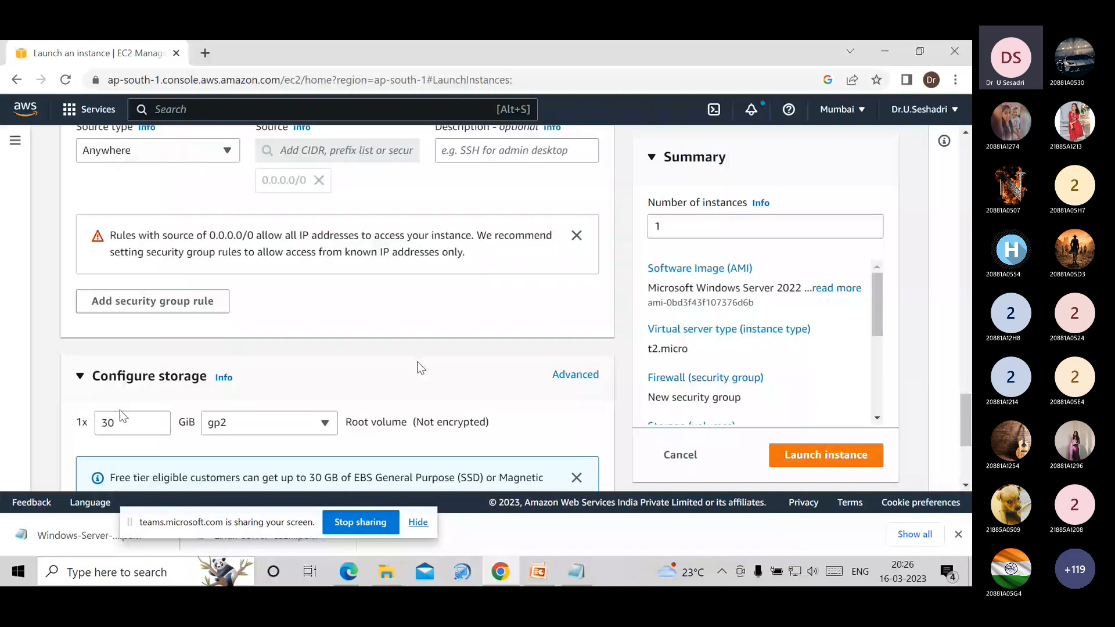
drag(120, 414, 97, 431)
scroll(413, 425, down, 2)
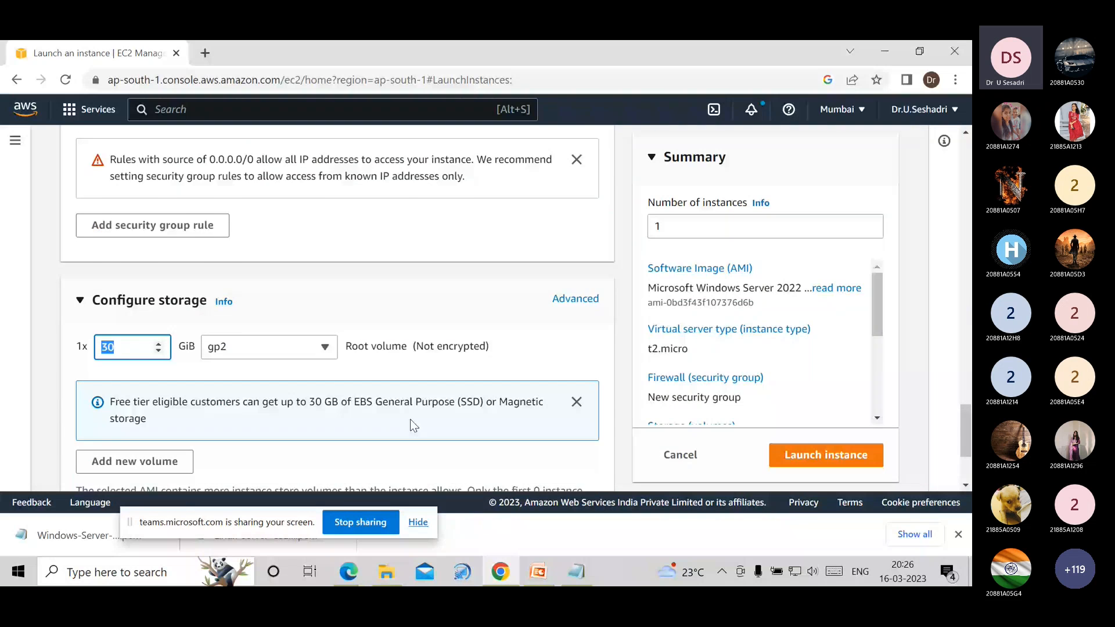
scroll(413, 426, down, 3)
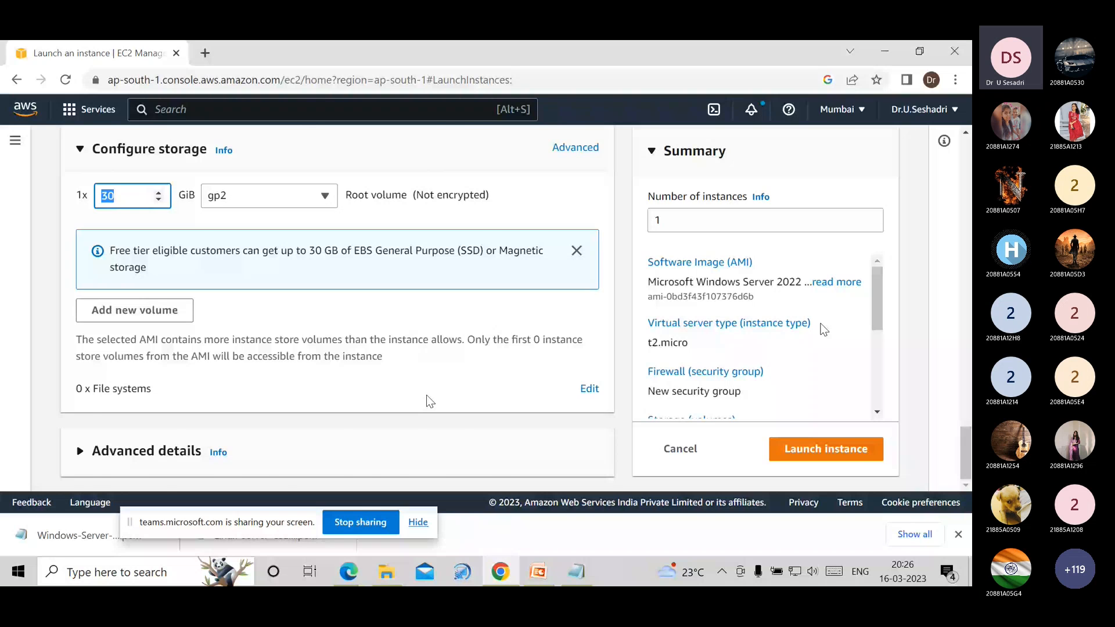
- Review the summary of the configured Windows Server 2022 instance and launch it
scroll(427, 395, up, 4)
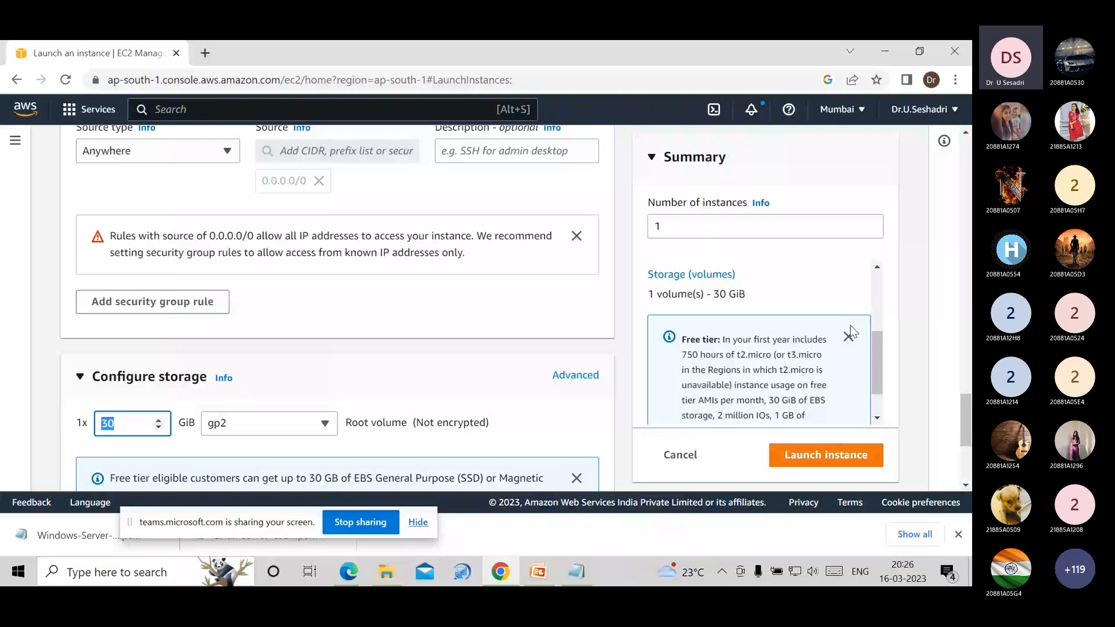
scroll(848, 320, up, 2)
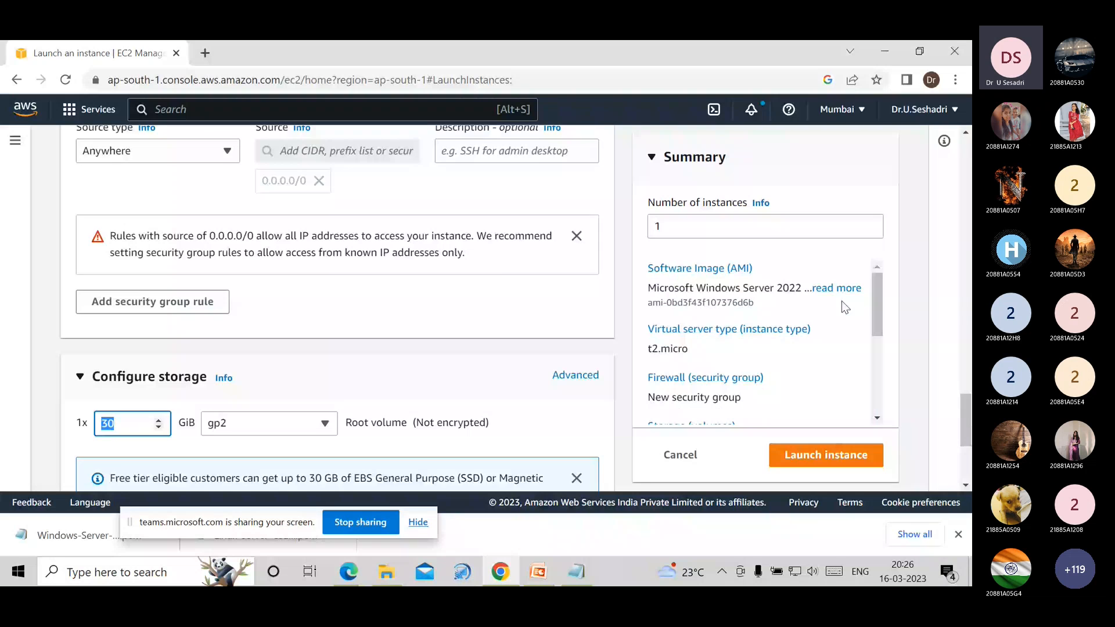
scroll(842, 300, up, 2)
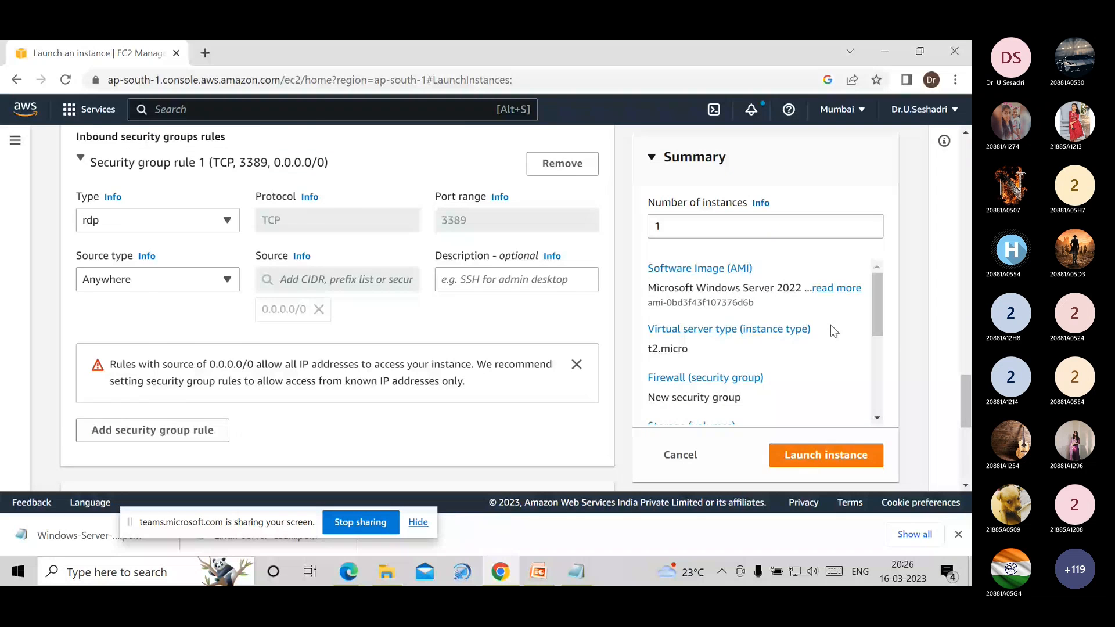
scroll(845, 314, up, 4)
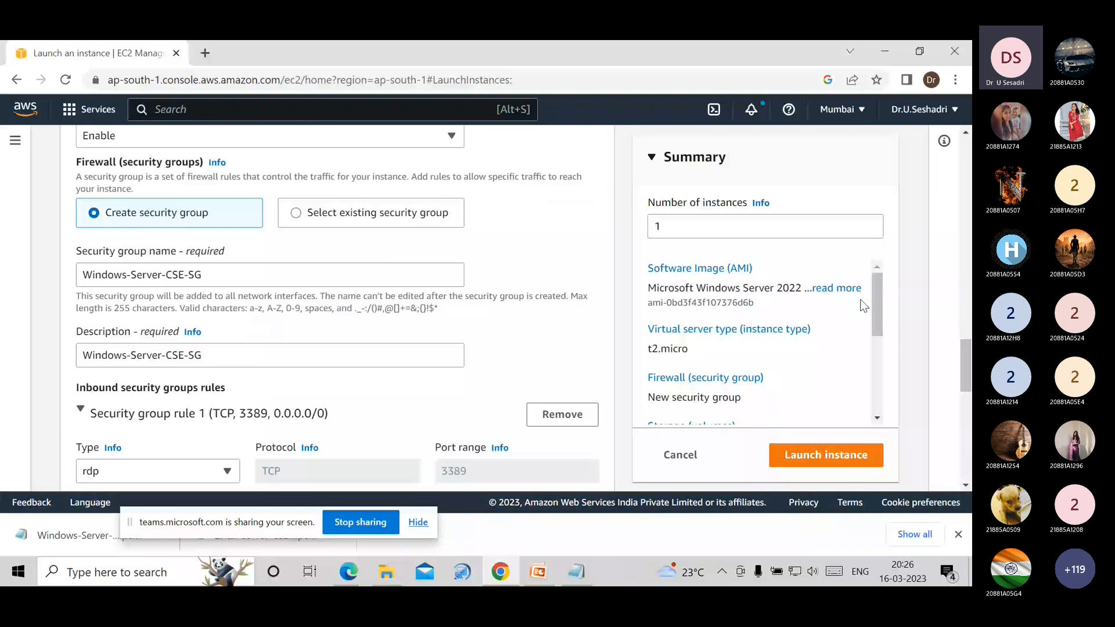
scroll(863, 306, down, 2)
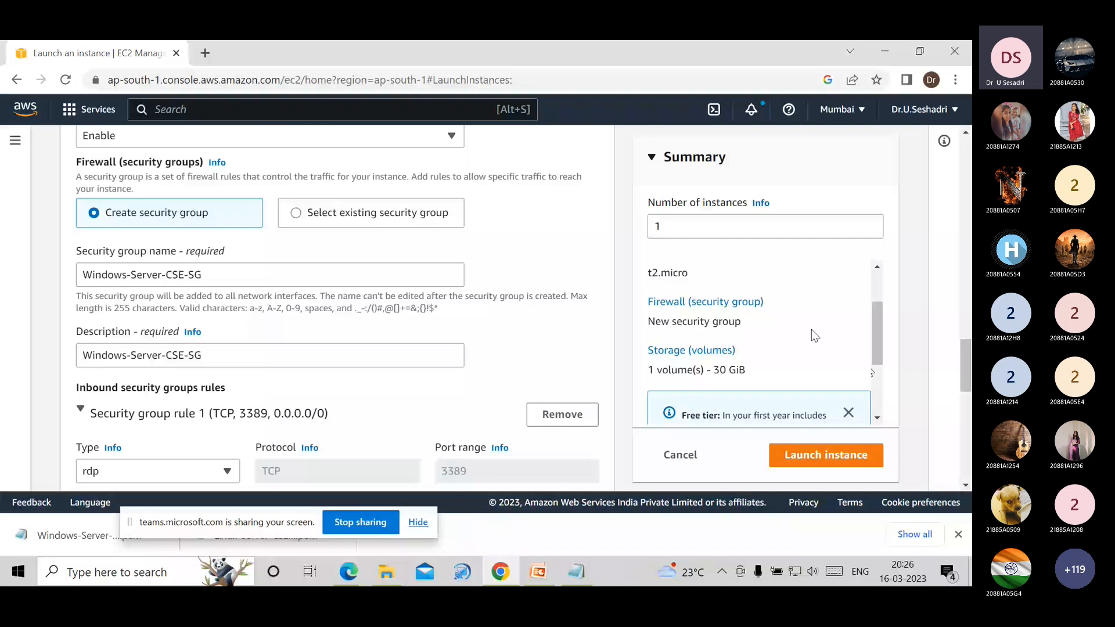
scroll(813, 334, up, 8)
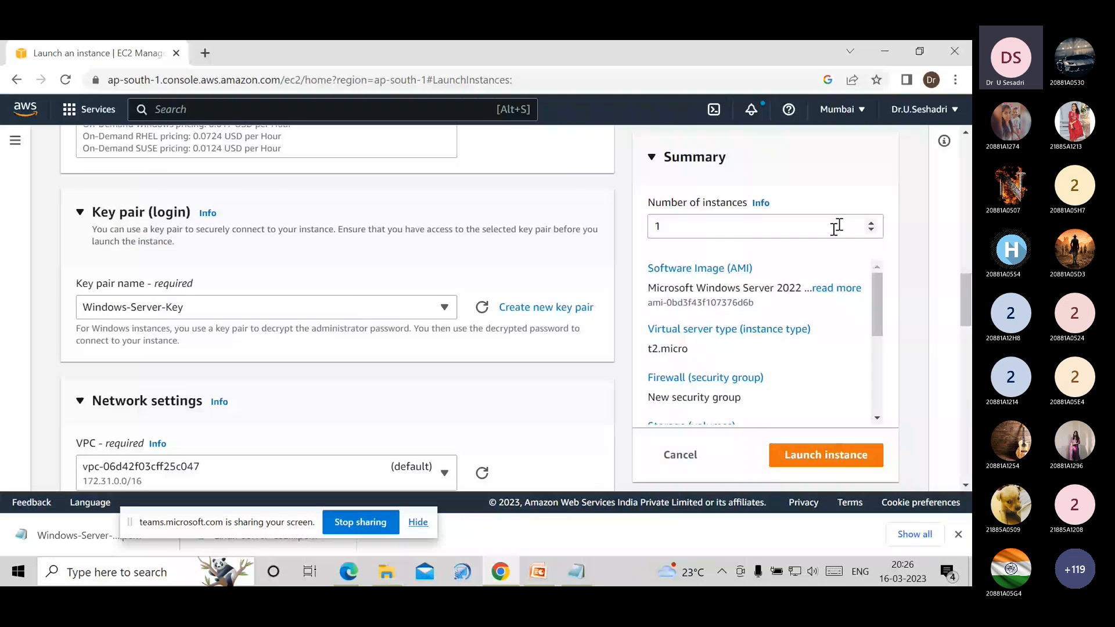
scroll(855, 305, up, 1)
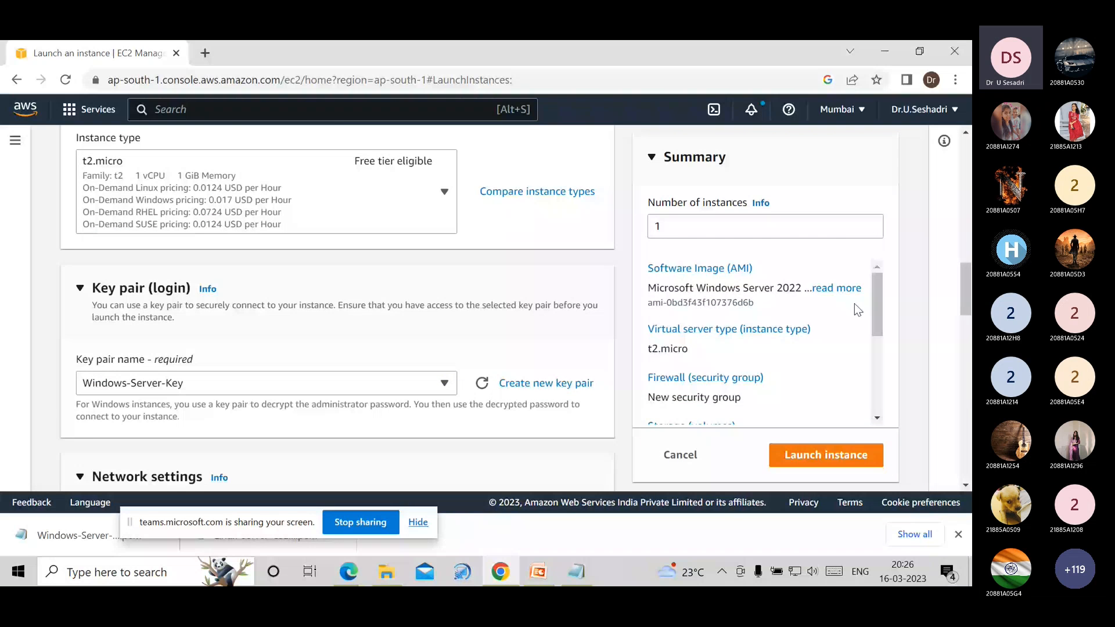
click(839, 457)
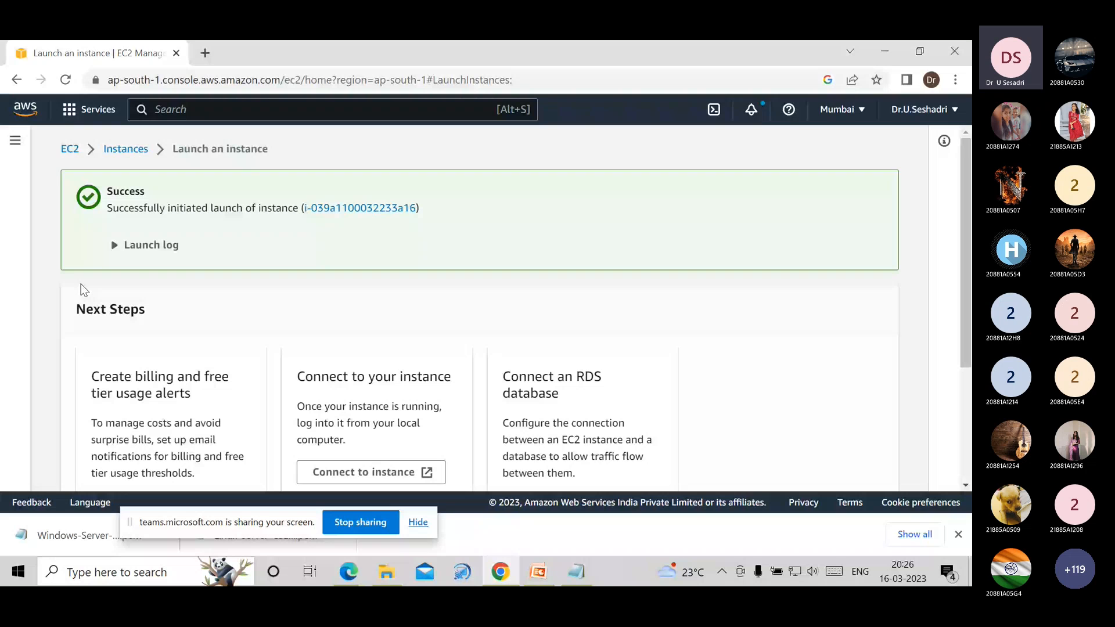
- Open the list of EC2 instances and refresh it to check the new Windows instance's state
click(126, 149)
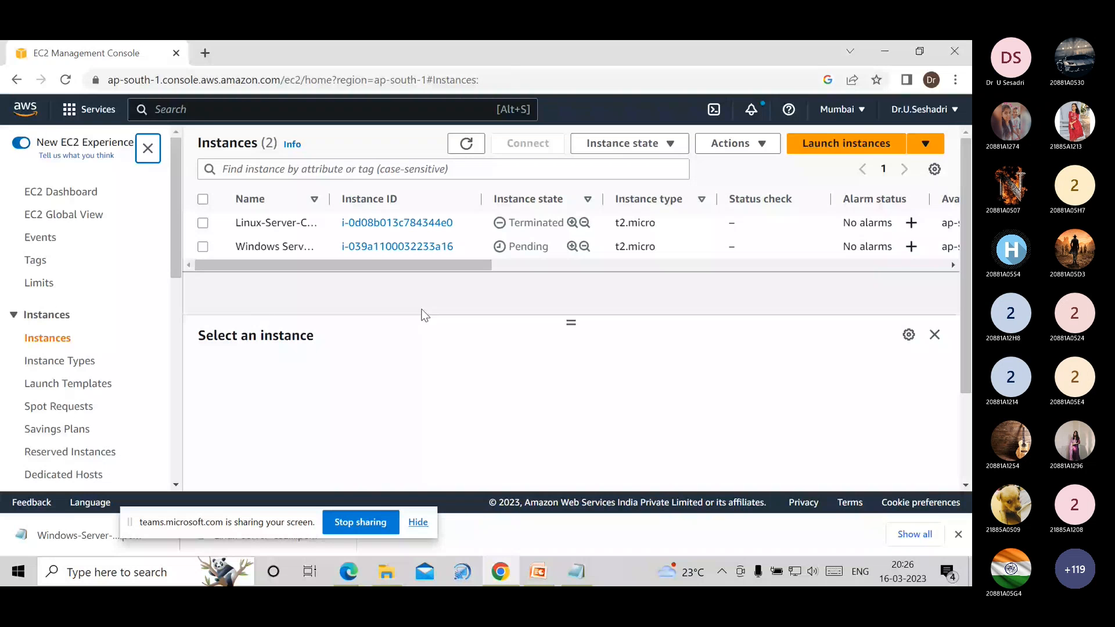
click(466, 145)
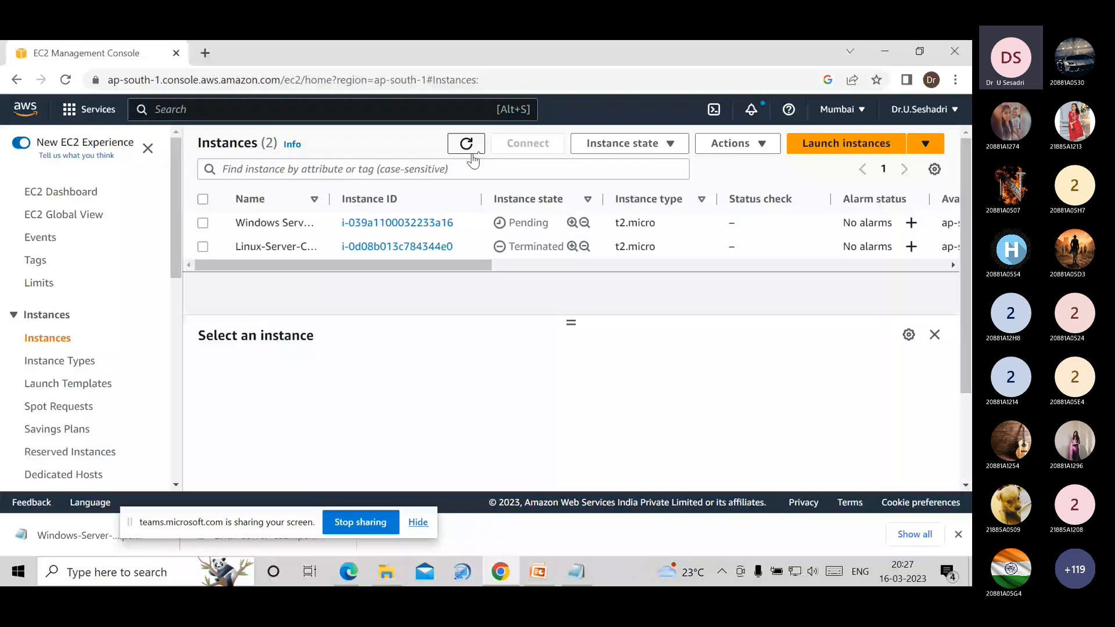
- Switch to the AWS-EC2 Windows presentation in PowerPoint and start the slide show from slide 3, EC2 – Windows
click(884, 53)
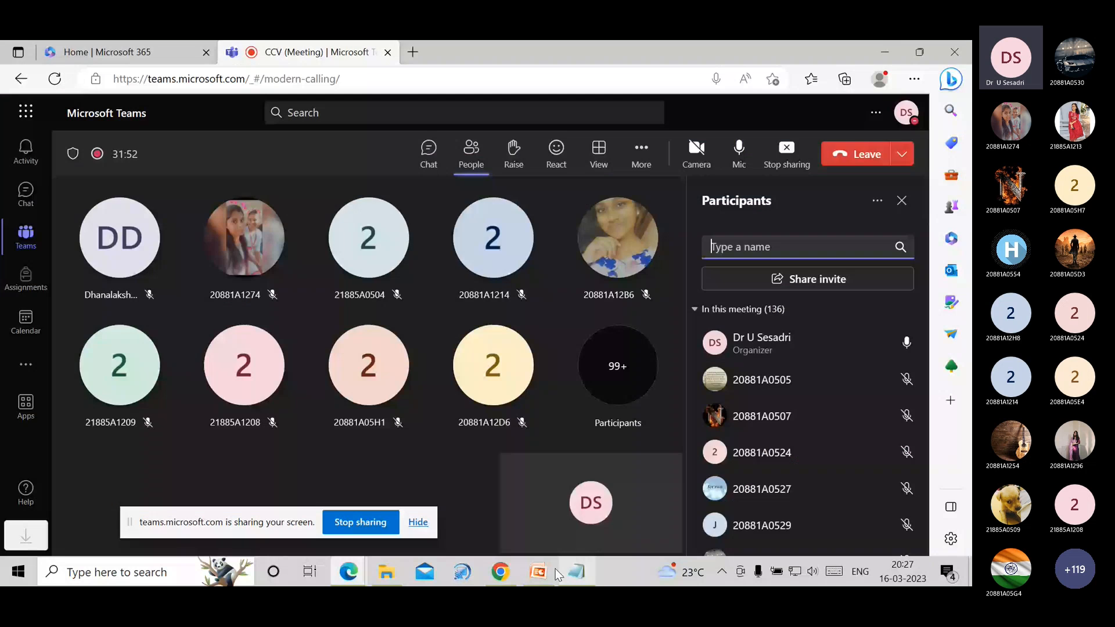
click(549, 570)
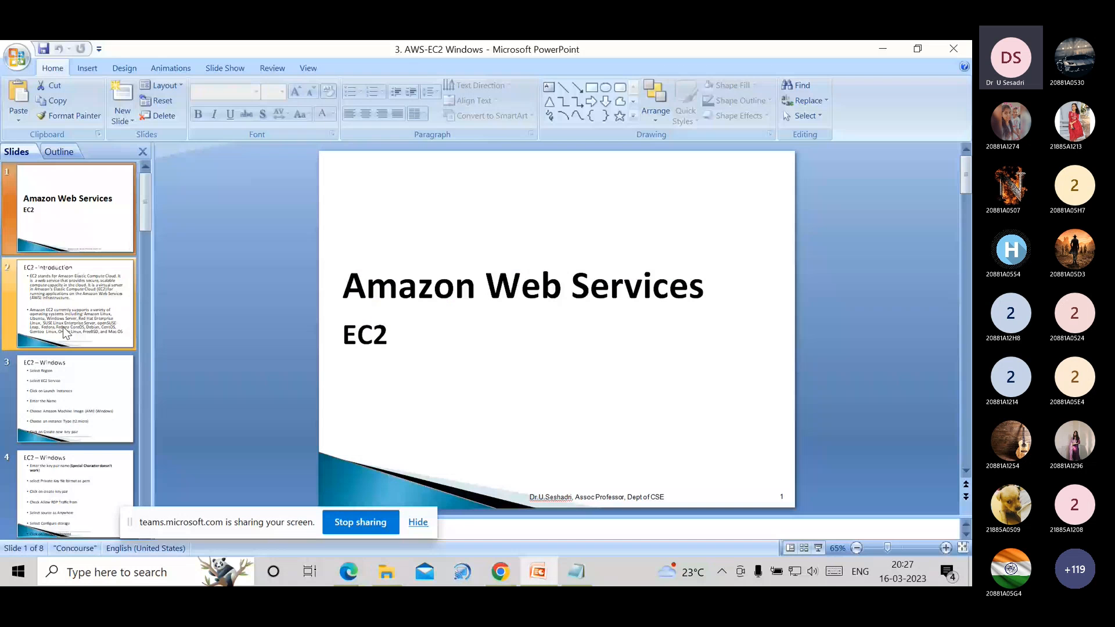
click(74, 395)
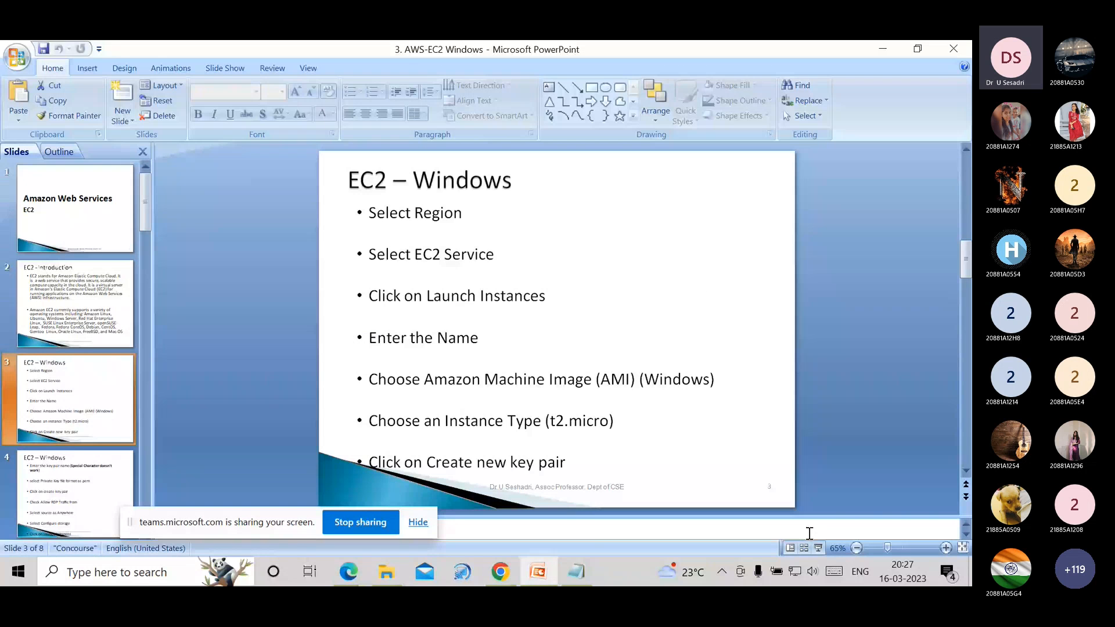
click(818, 547)
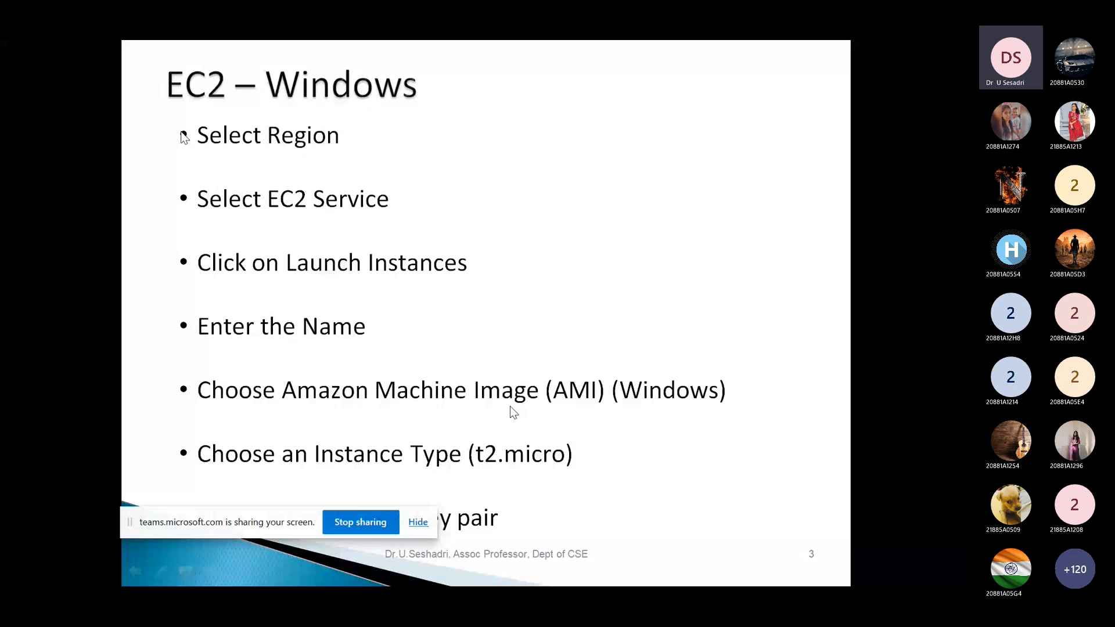
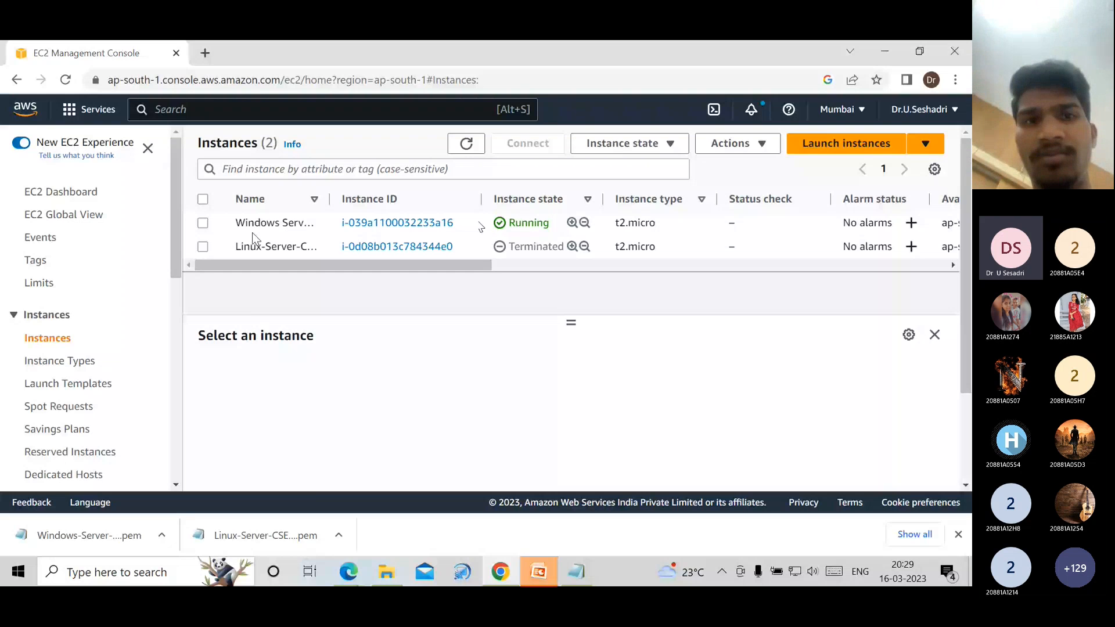
- Select the Windows Server-CSE instance and review its details, security, status checks and tags
click(204, 224)
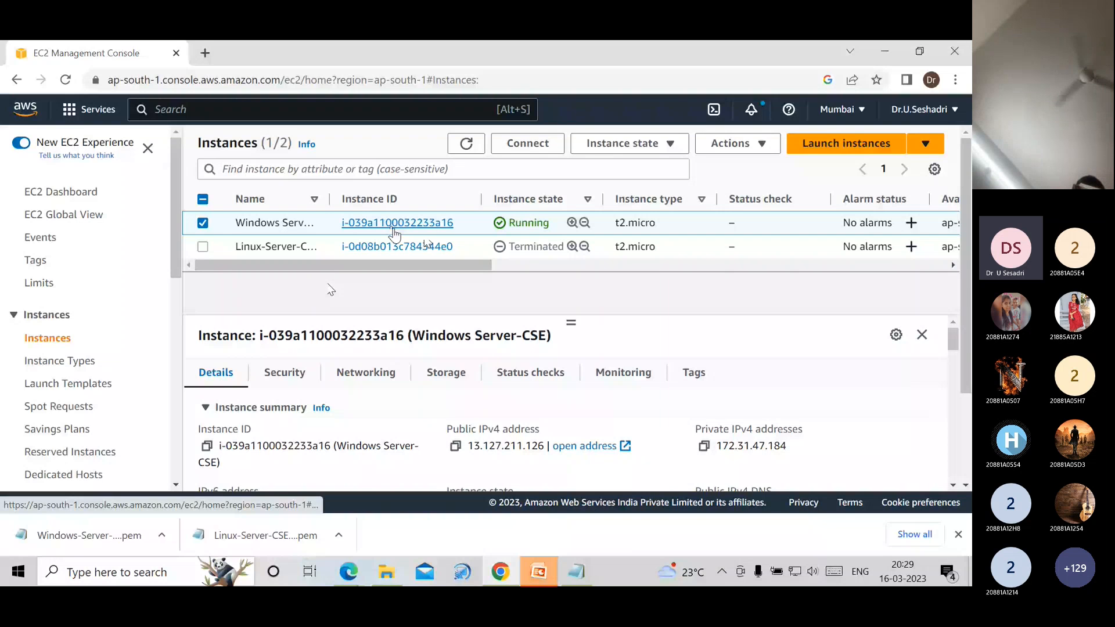
scroll(494, 447, down, 1)
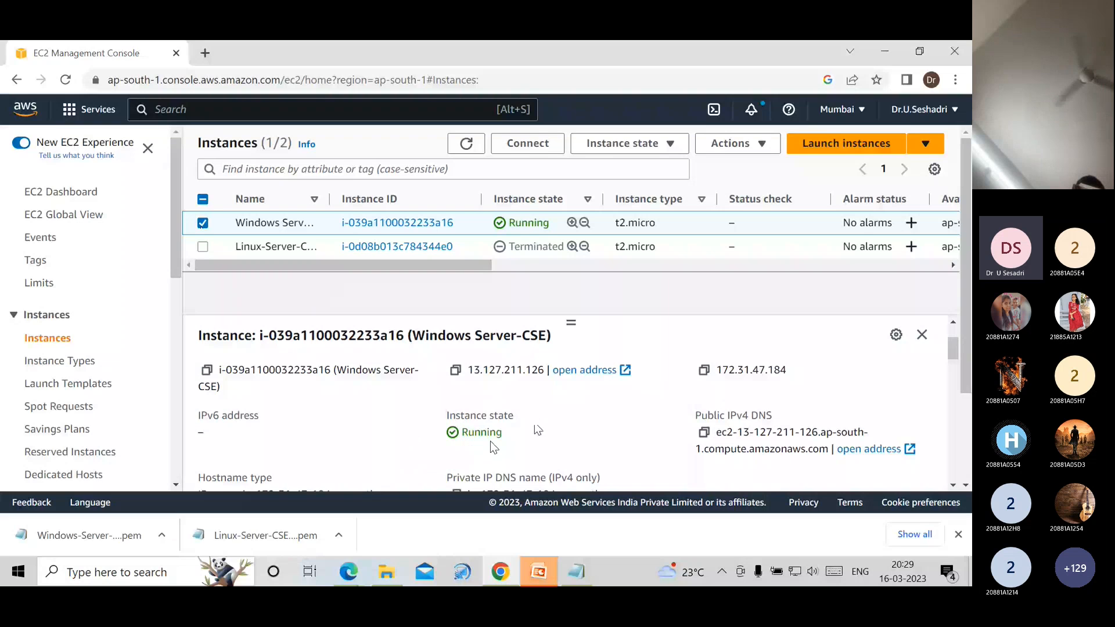
scroll(393, 443, up, 1)
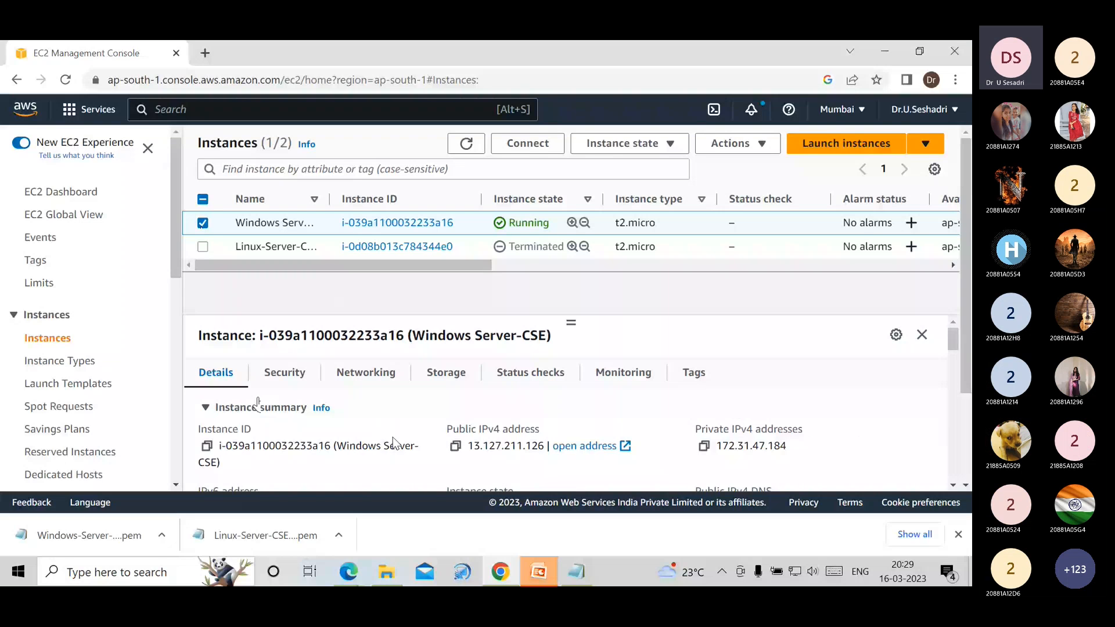
click(311, 375)
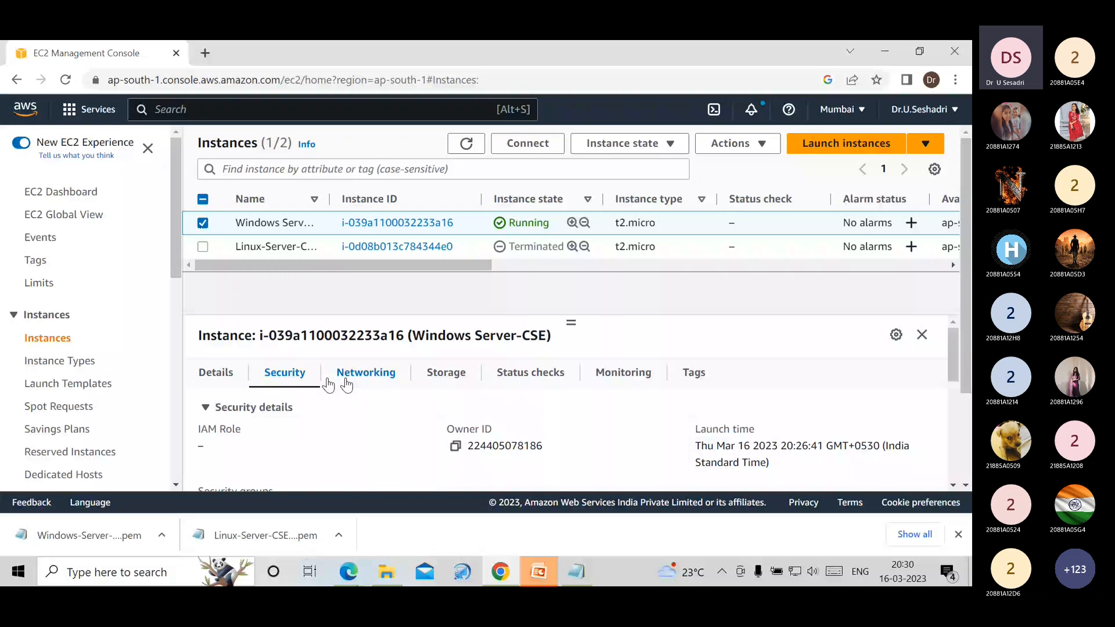
click(527, 375)
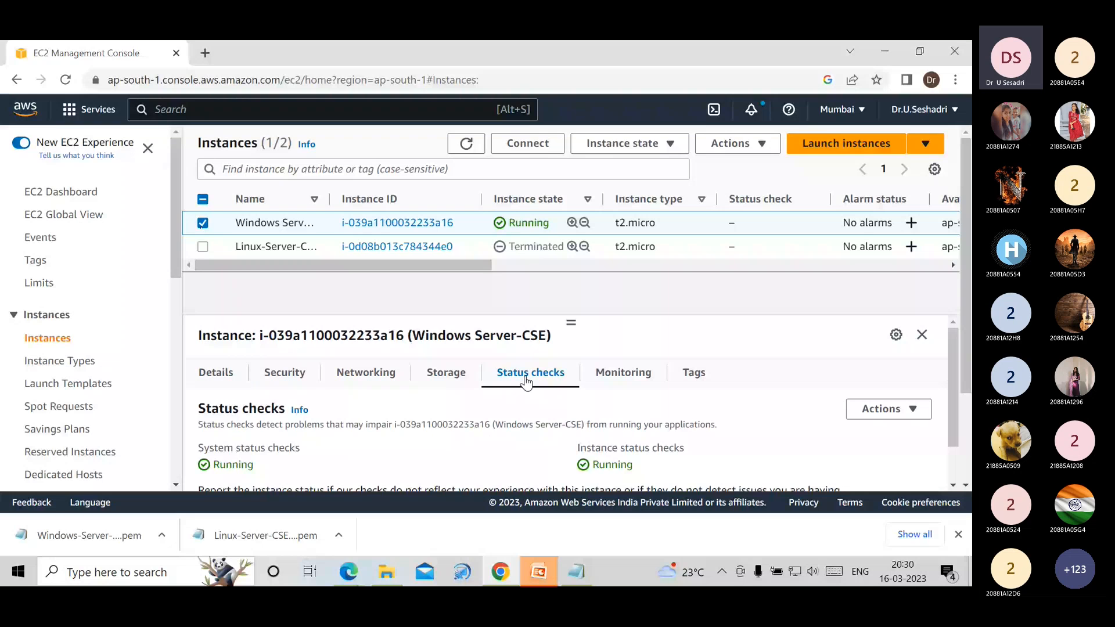
click(694, 375)
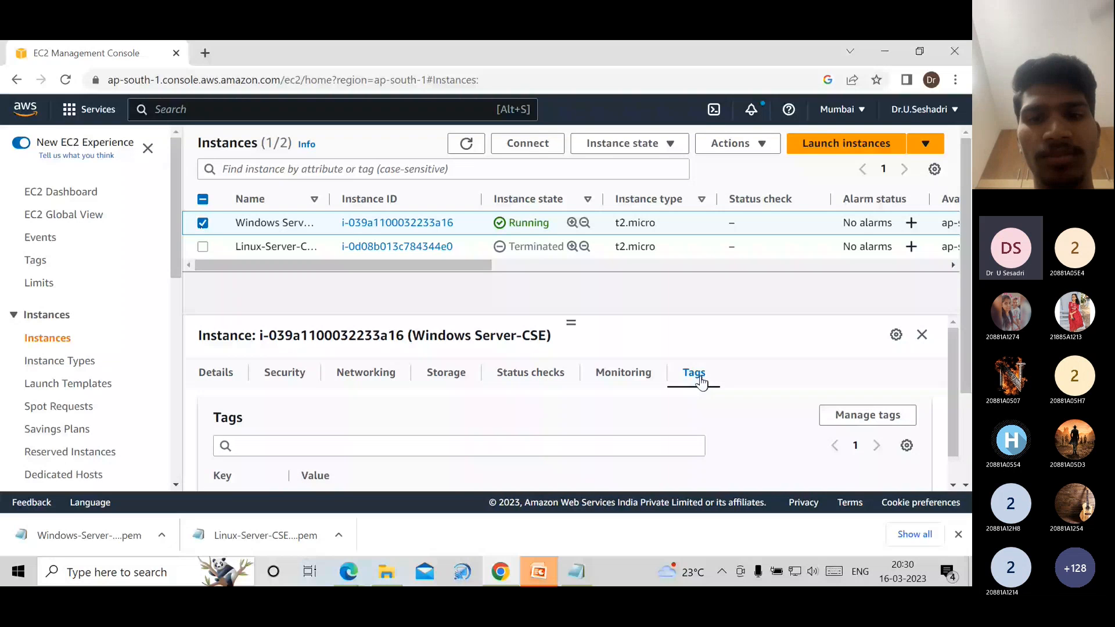
click(216, 374)
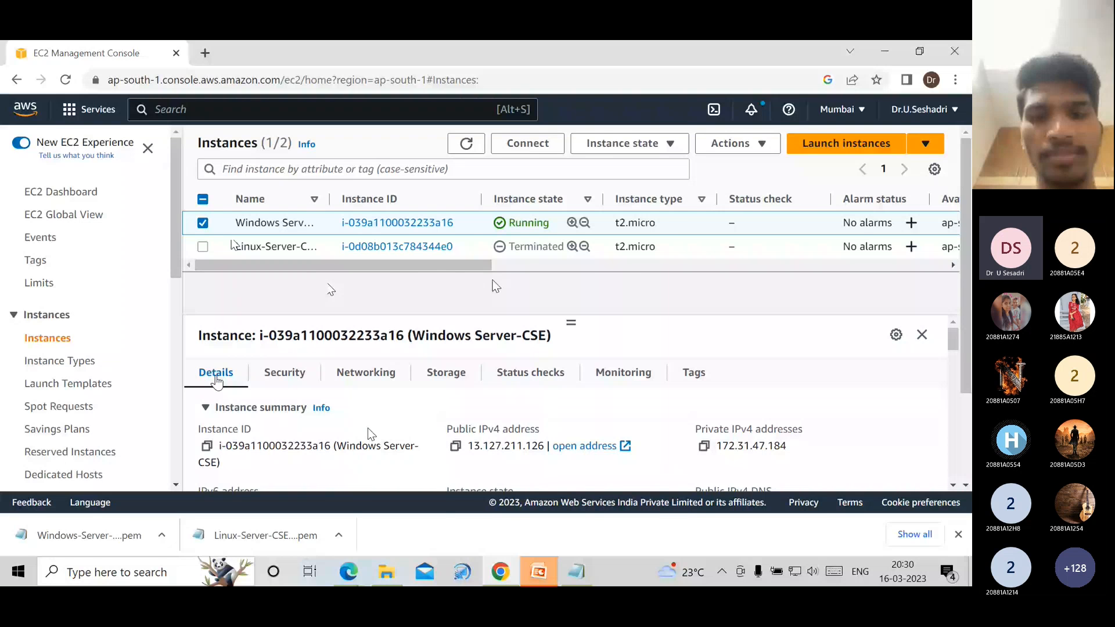
- Enlarge the page to 110% and examine the instance table's columns from instance state through key name and launch time
key(ctrl+plus)
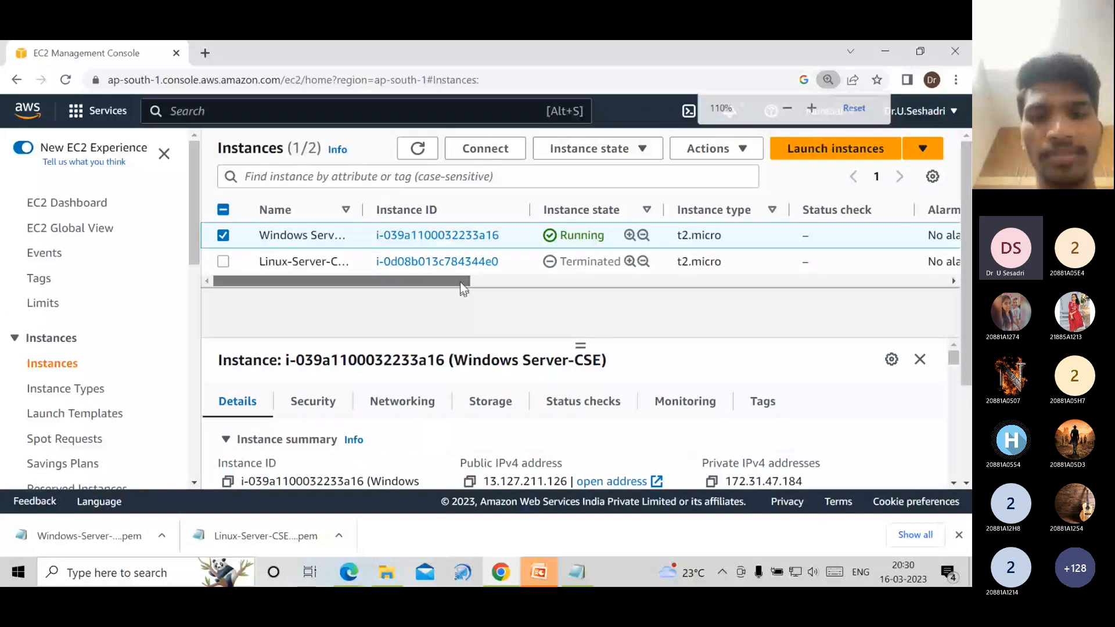
drag(461, 282, 226, 285)
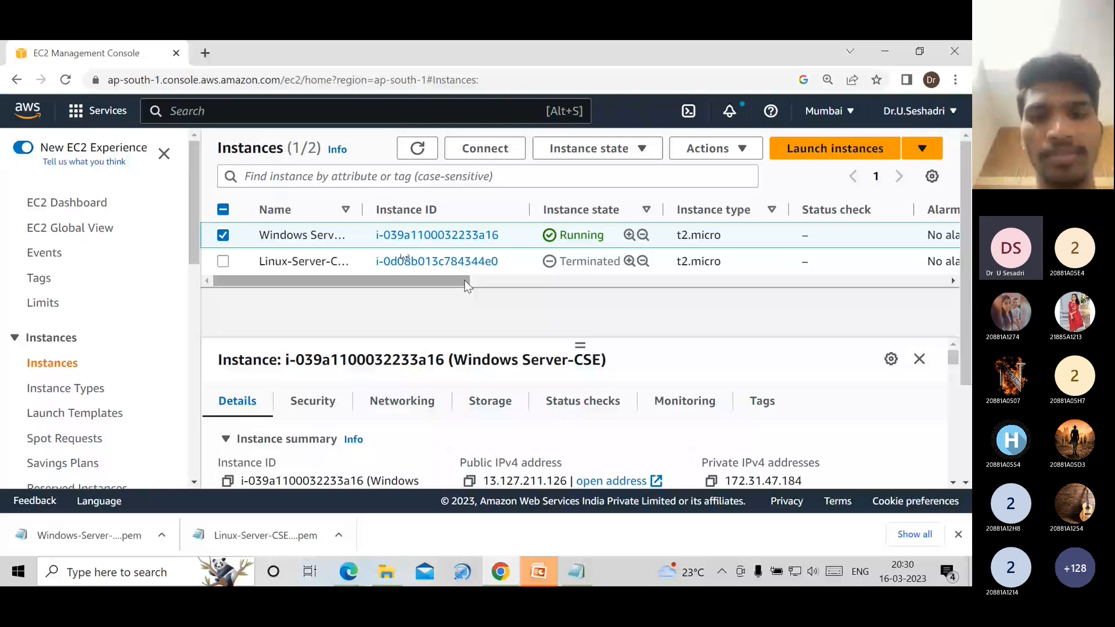
drag(465, 282, 521, 283)
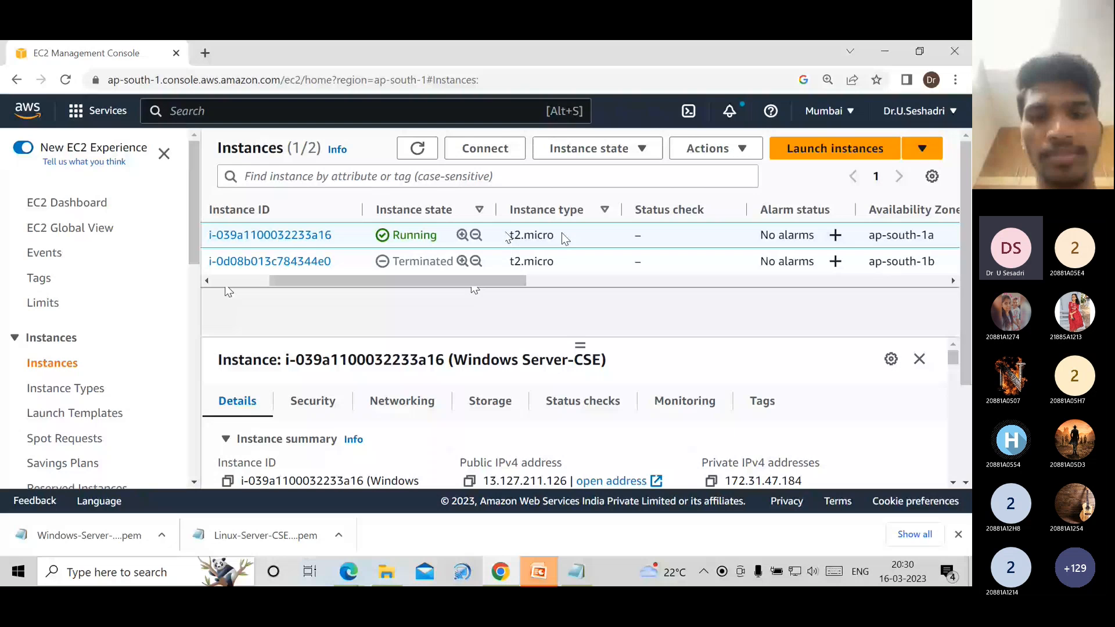
drag(494, 282, 524, 285)
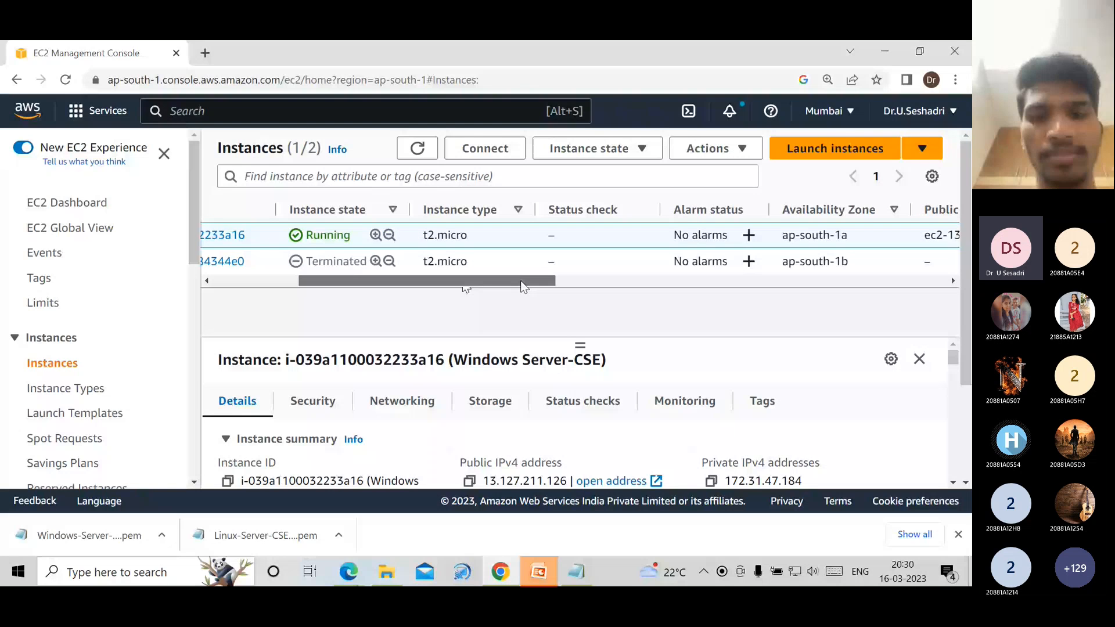
drag(524, 285, 555, 286)
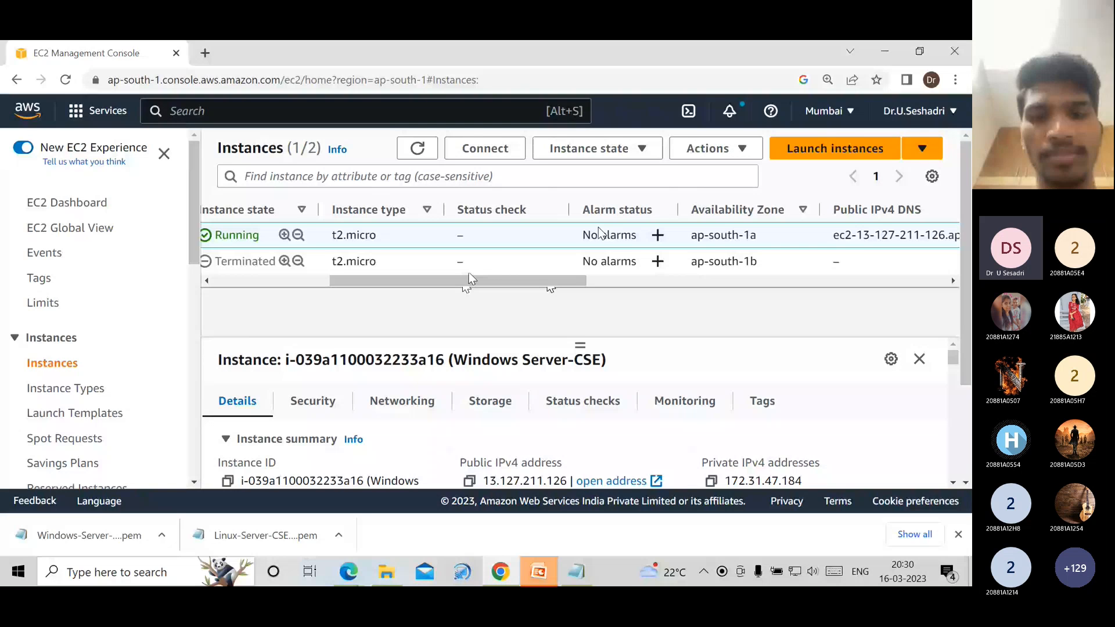
drag(470, 280, 474, 288)
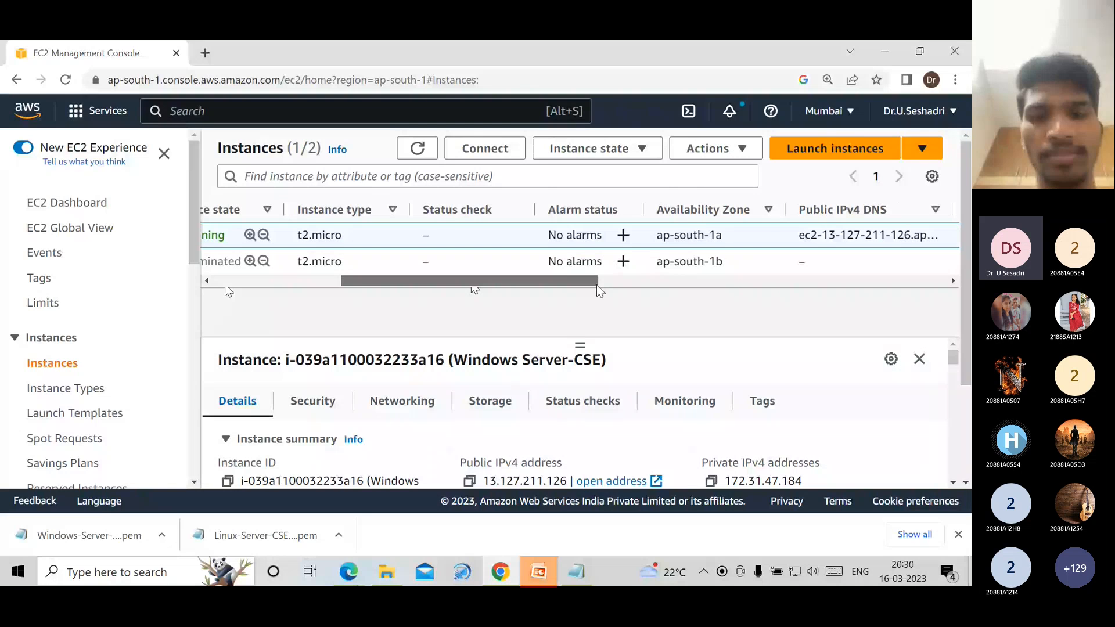
drag(600, 292, 647, 289)
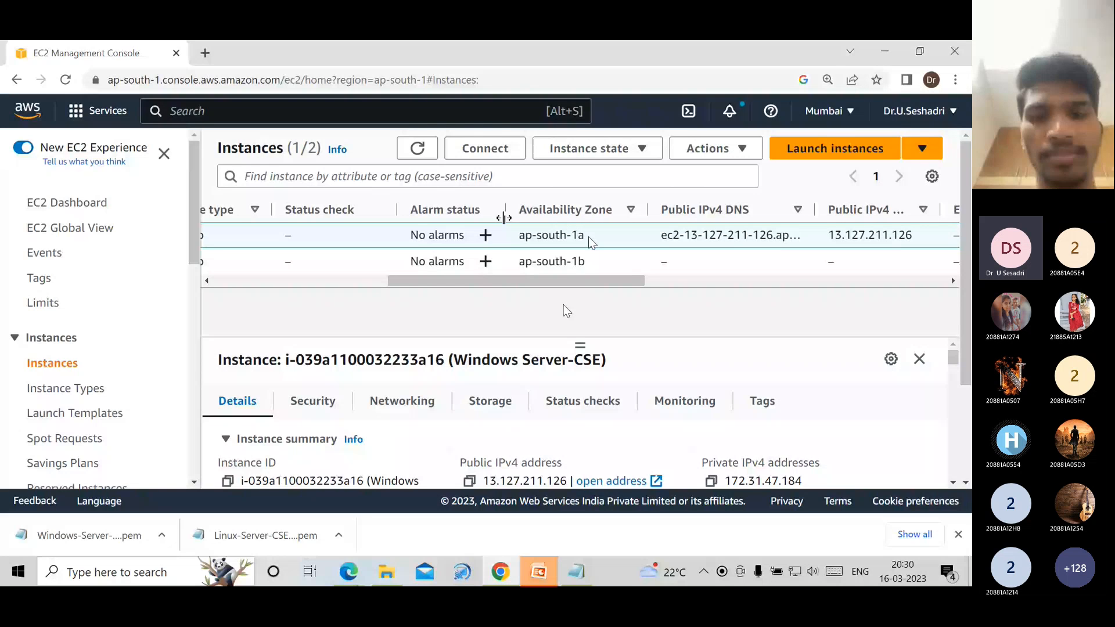
drag(622, 280, 701, 275)
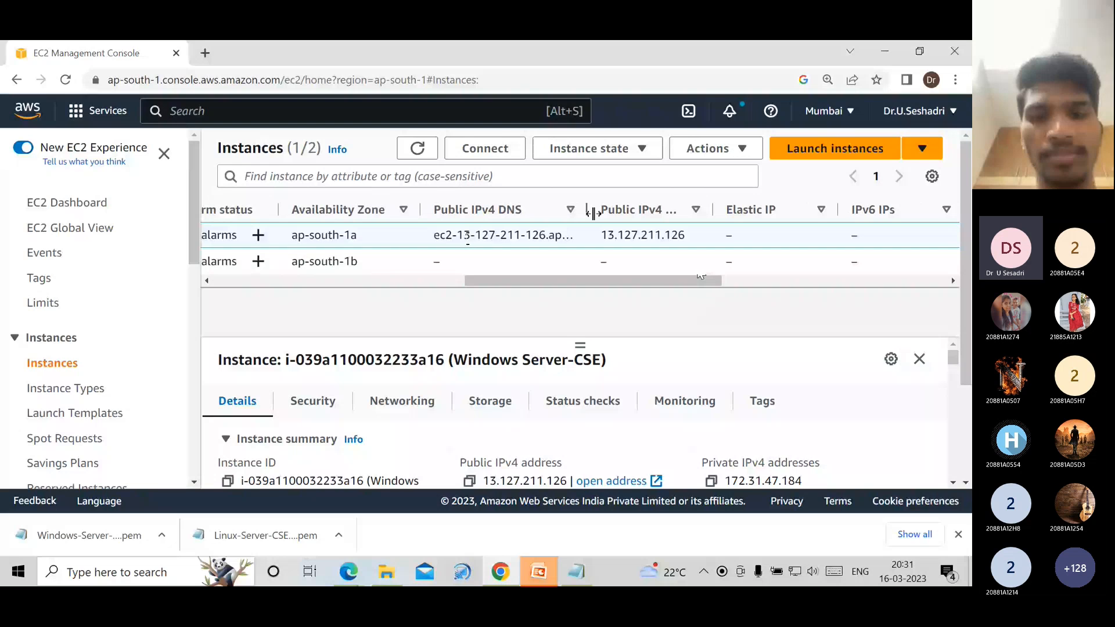
drag(701, 275, 754, 278)
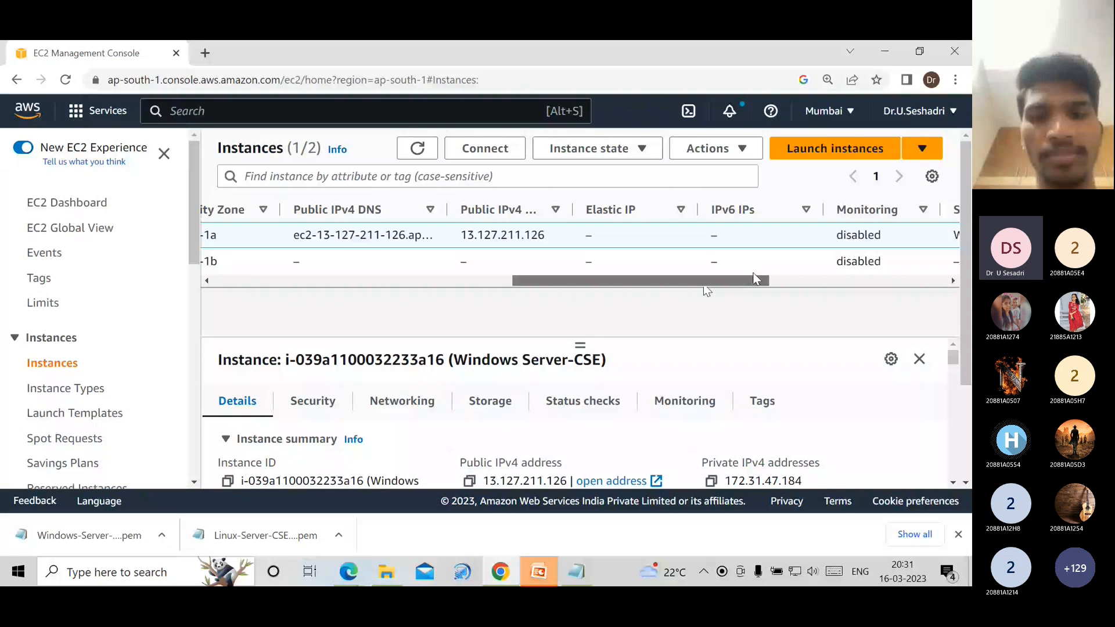
drag(755, 279, 859, 280)
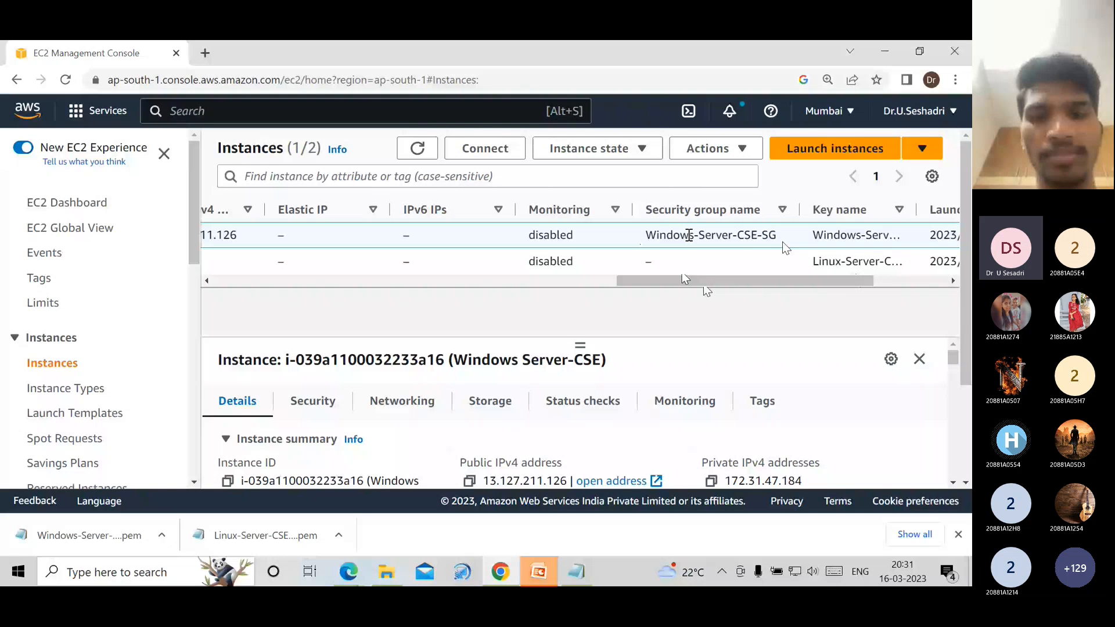
drag(684, 279, 884, 290)
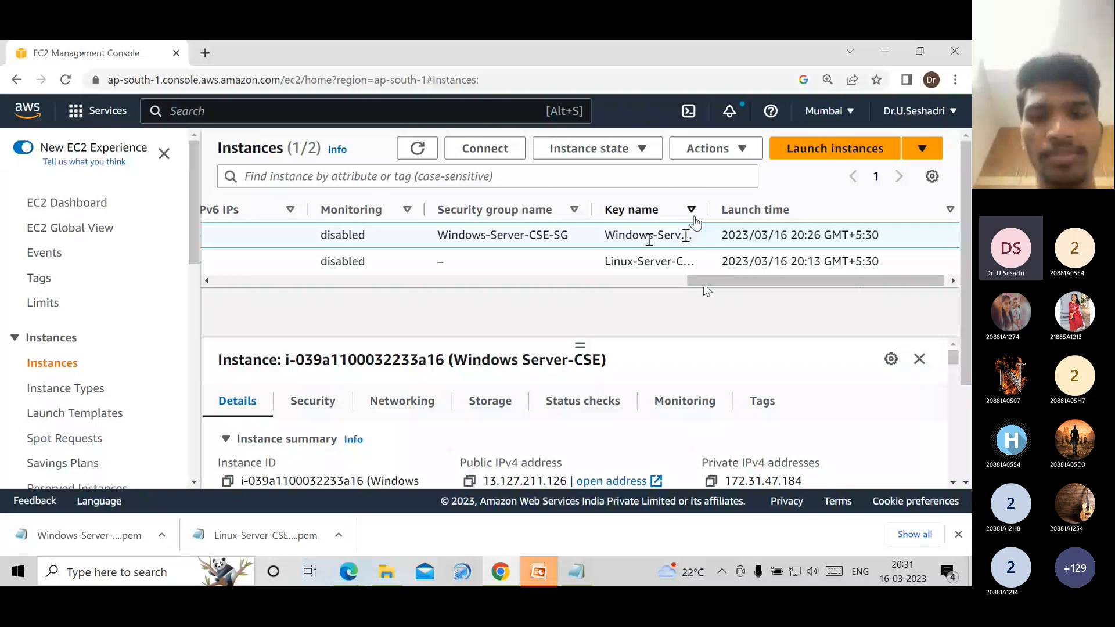
- Sort the instances by key name in descending order and check the launch time of the Windows server
click(692, 210)
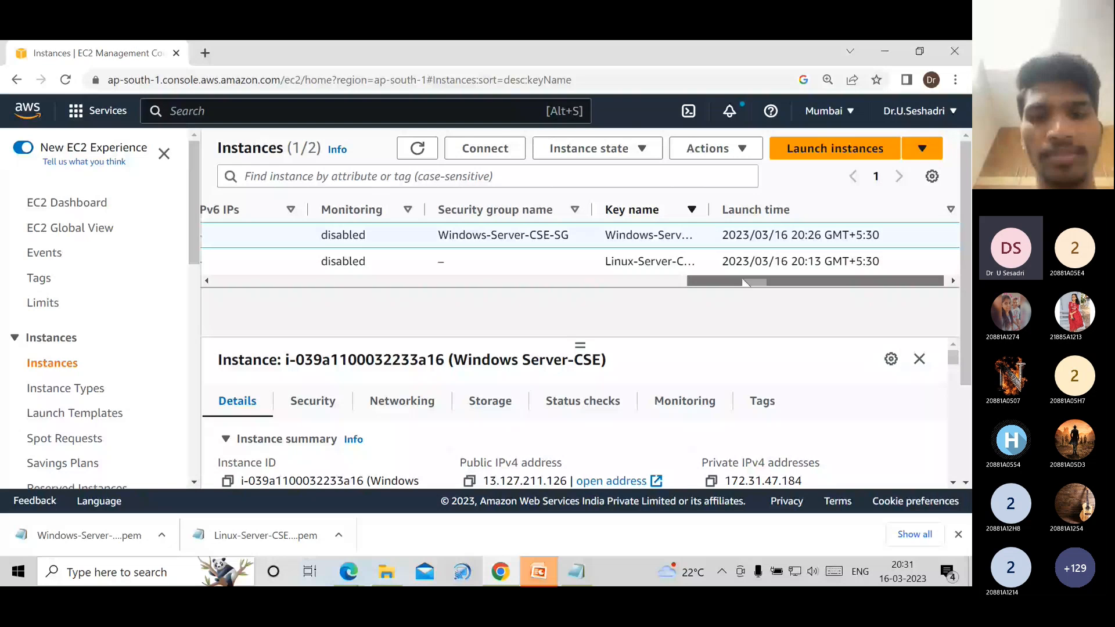
drag(743, 280, 747, 280)
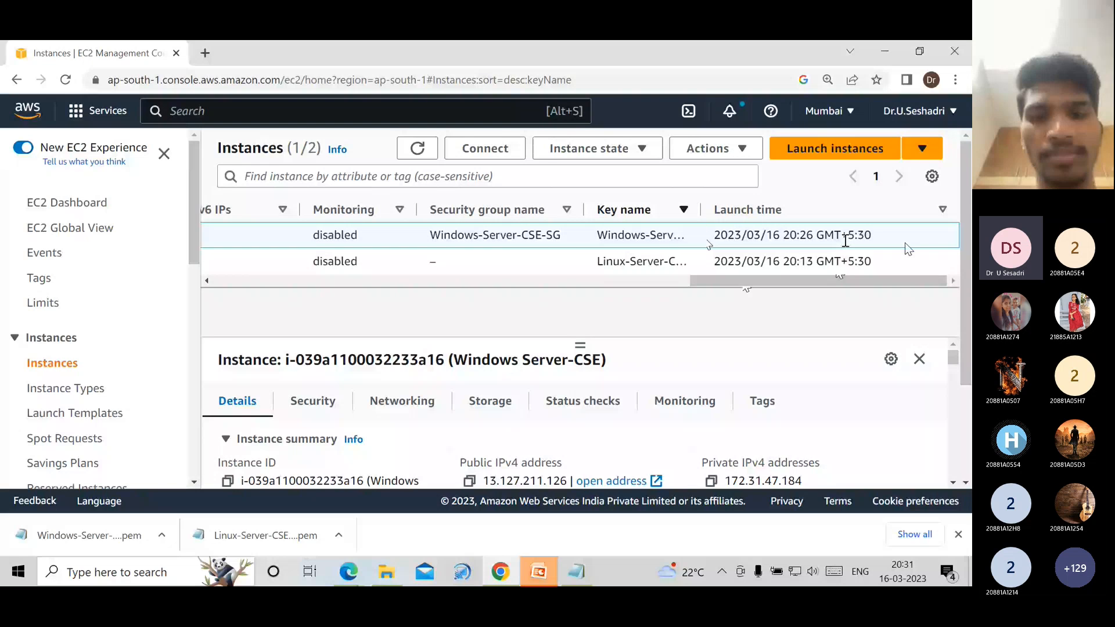
drag(697, 280, 191, 409)
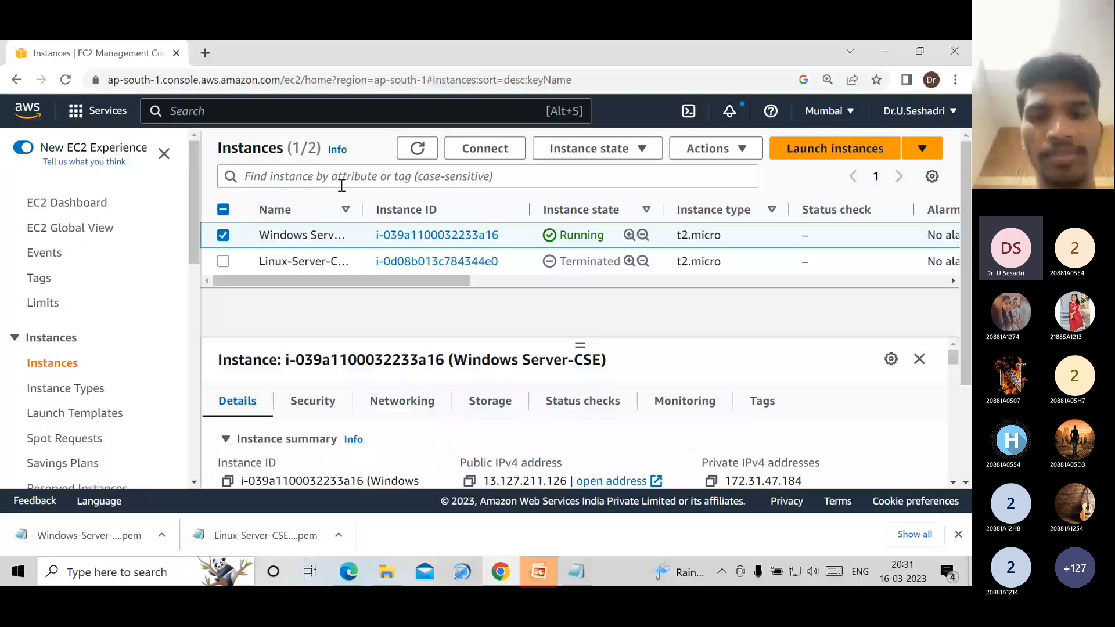
- Open the connection options for the Windows Server-CSE instance and review the Session Manager information
click(223, 239)
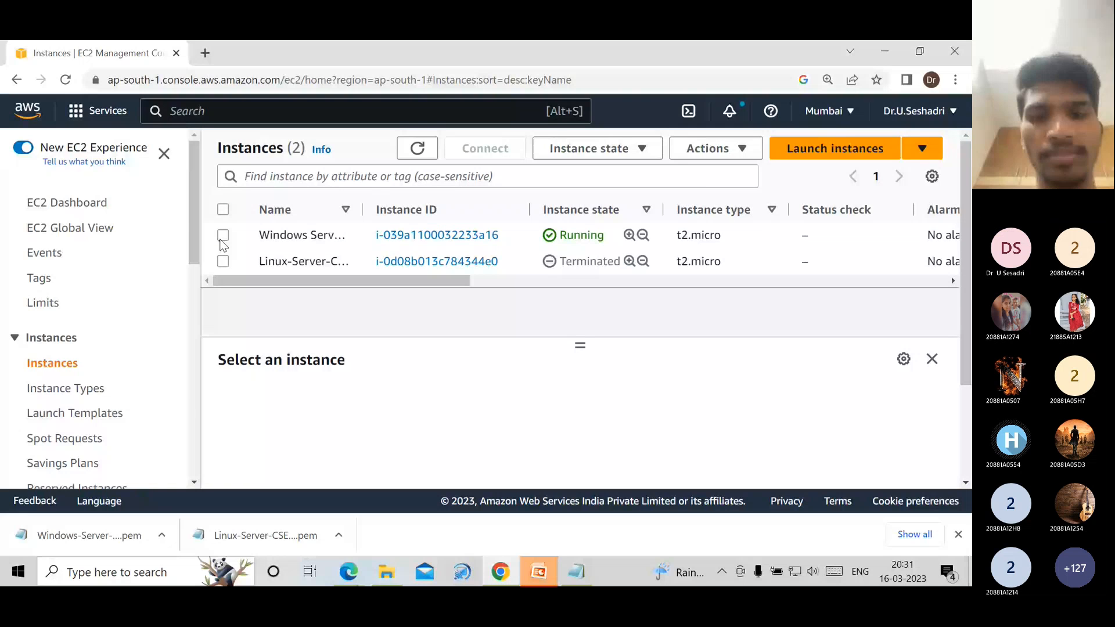
click(222, 236)
click(493, 151)
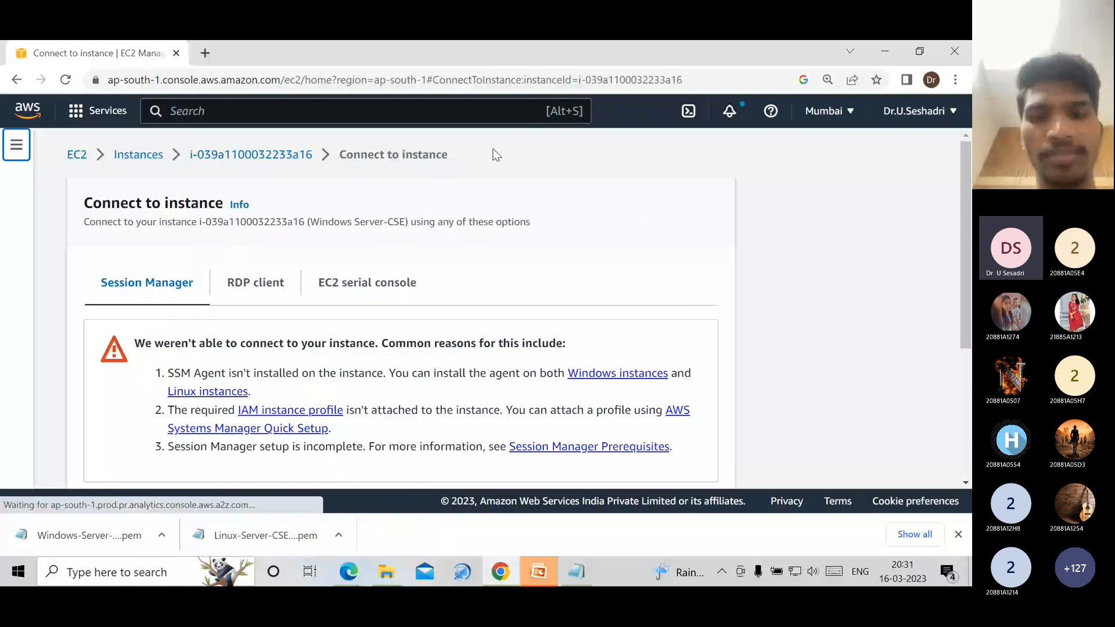
scroll(399, 338, down, 3)
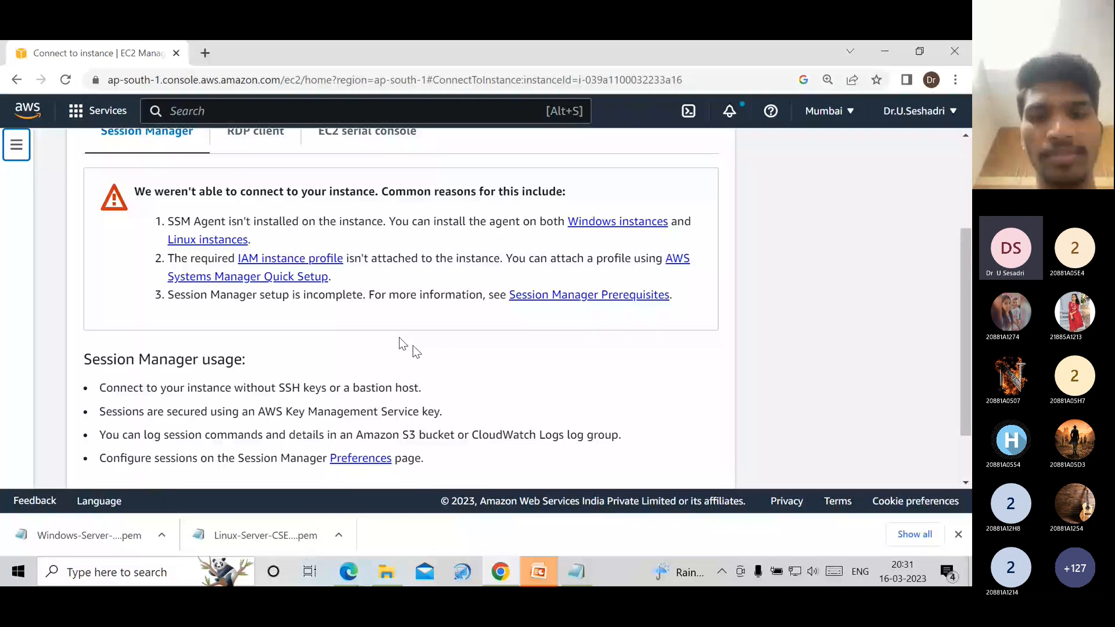
scroll(401, 343, up, 3)
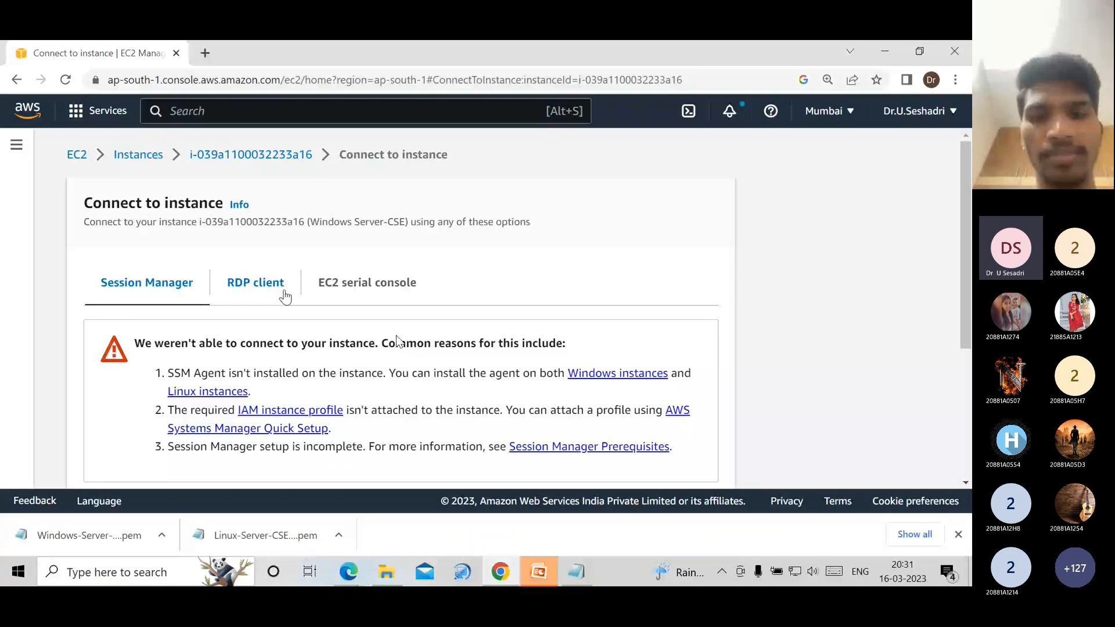
- Show the RDP client connection details for the instance, down to its public DNS, user name and password option
click(284, 296)
scroll(432, 387, down, 3)
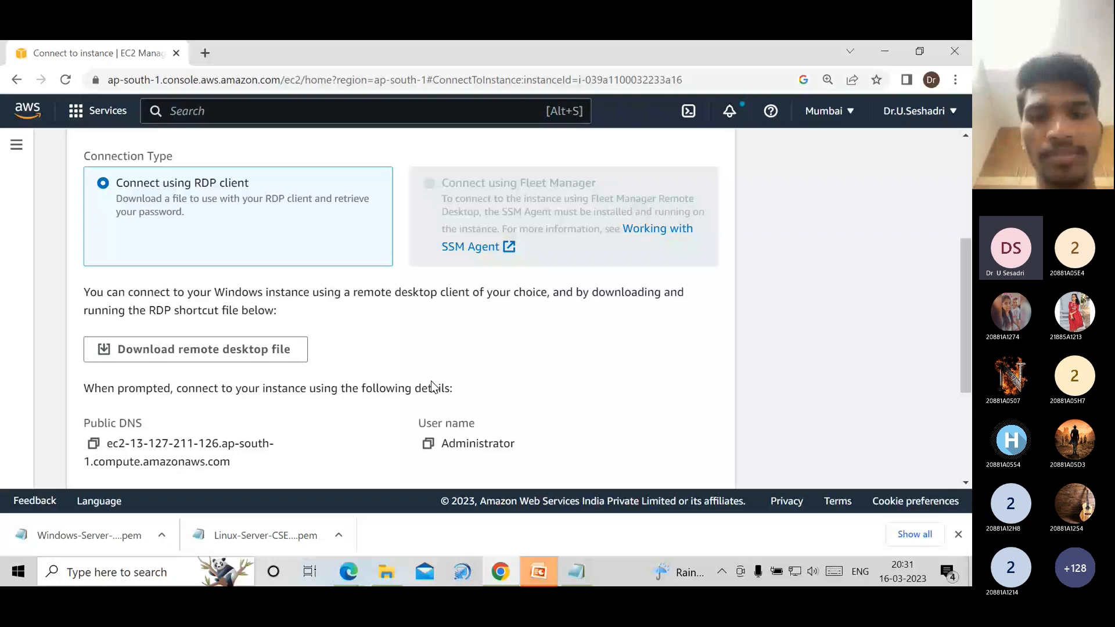
scroll(432, 386, down, 1)
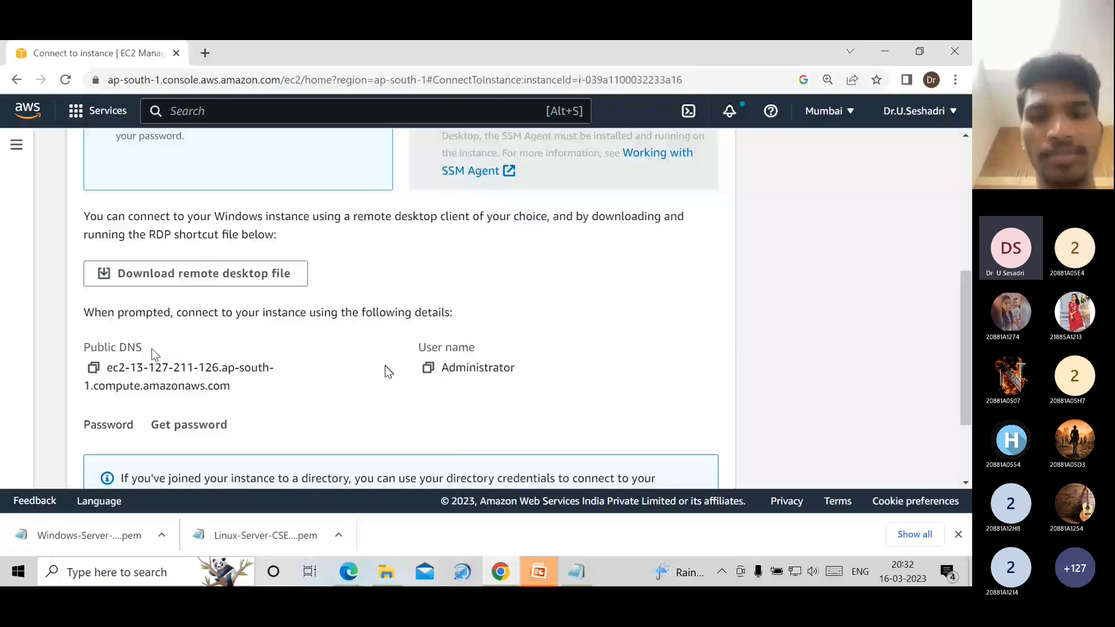
- Copy the instance's public DNS and paste it into the Notepad notes, leaving a blank line below 172.31.2.199
click(94, 370)
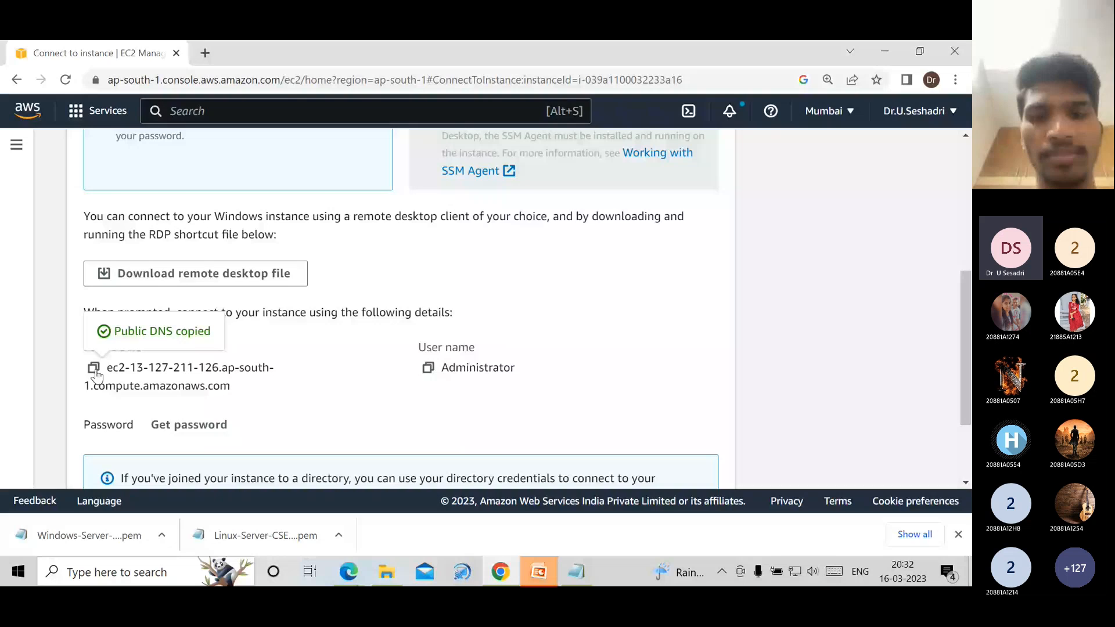
key(alt+Tab)
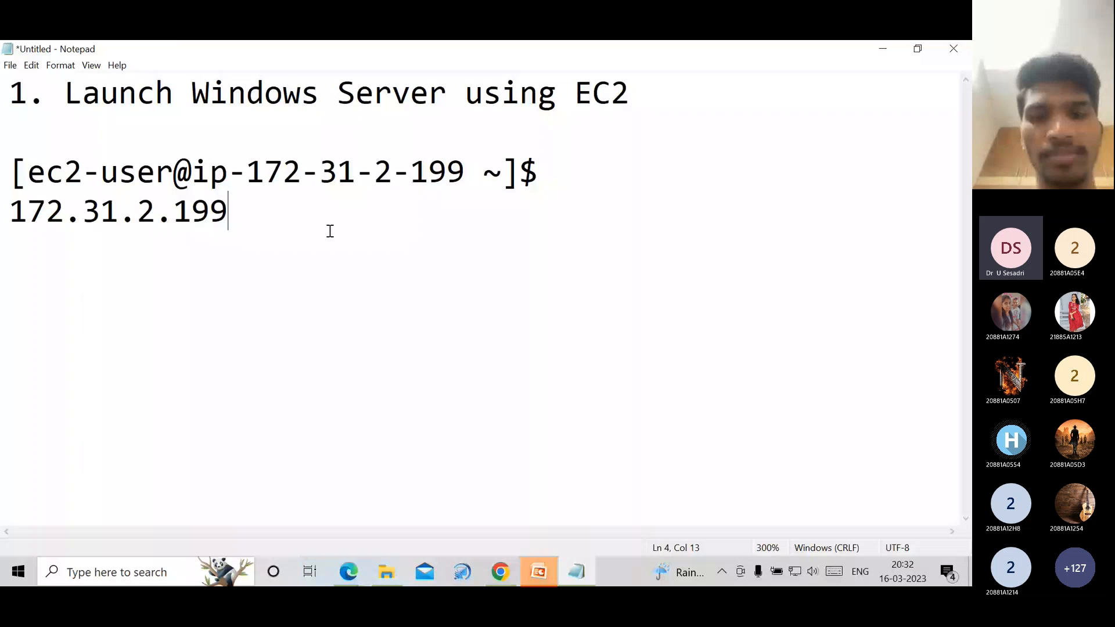
key(Return)
key(Return)
key(ctrl+v)
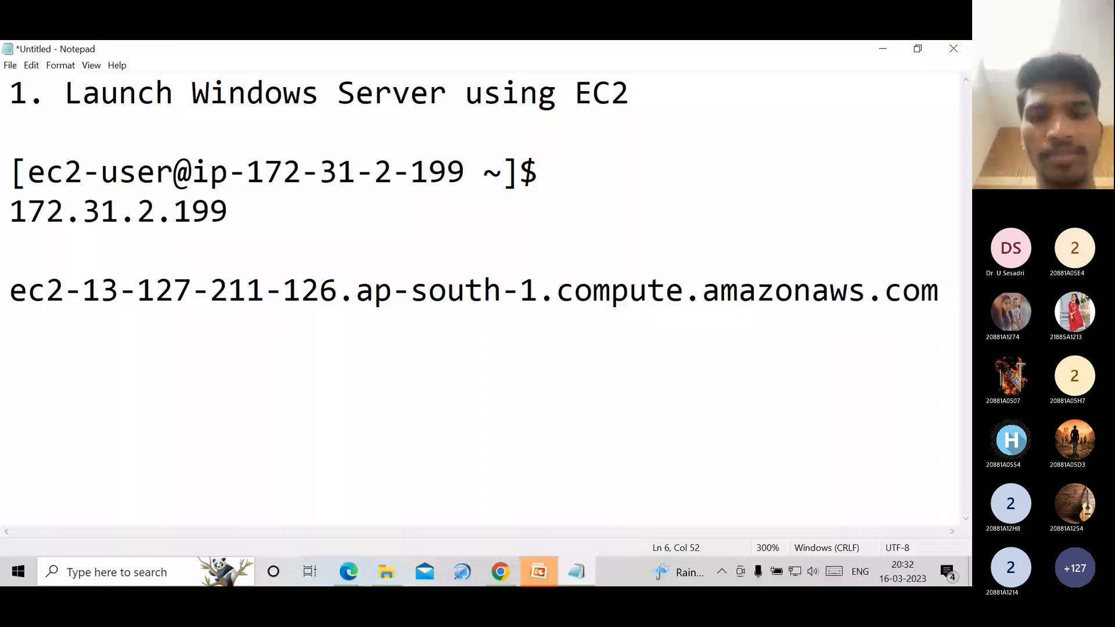
- Reduce the Notepad zoom to 270%, and copy the instance's user name Administrator into the notes on the line below the public DNS
key(ctrl+minus)
key(ctrl+minus)
key(ctrl+minus)
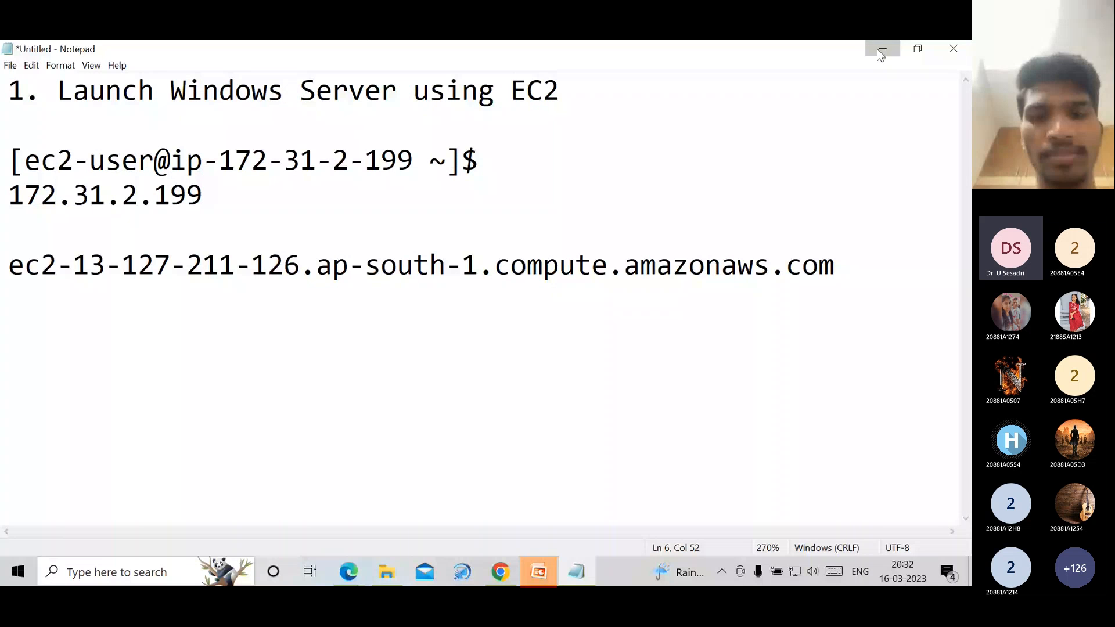
click(880, 50)
click(426, 370)
click(576, 572)
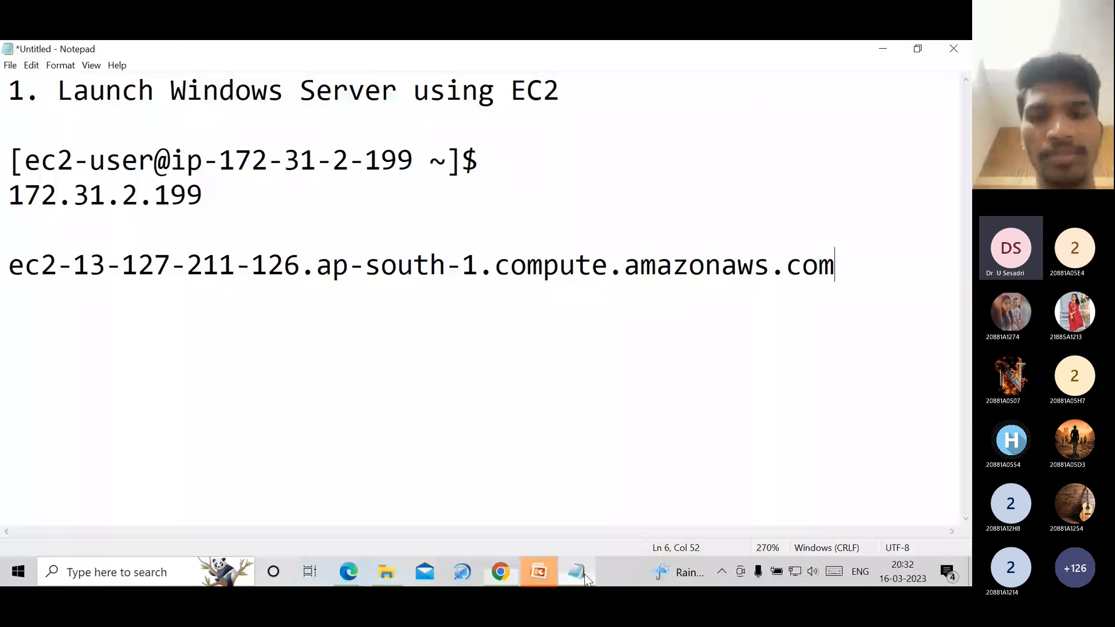
key(Return)
key(ctrl+v)
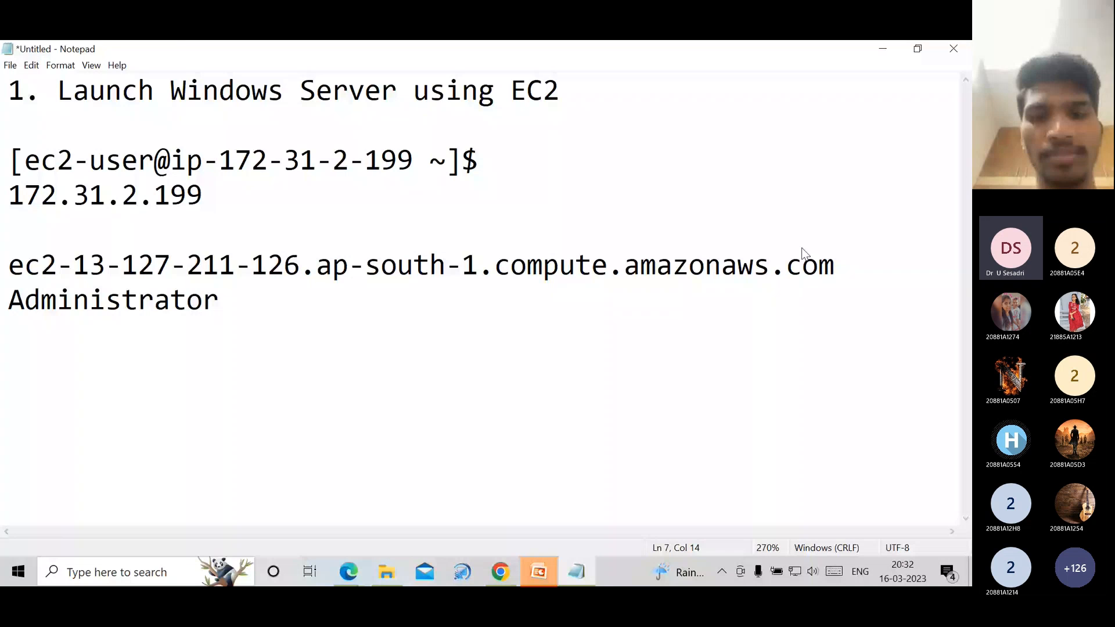
key(Return)
click(881, 51)
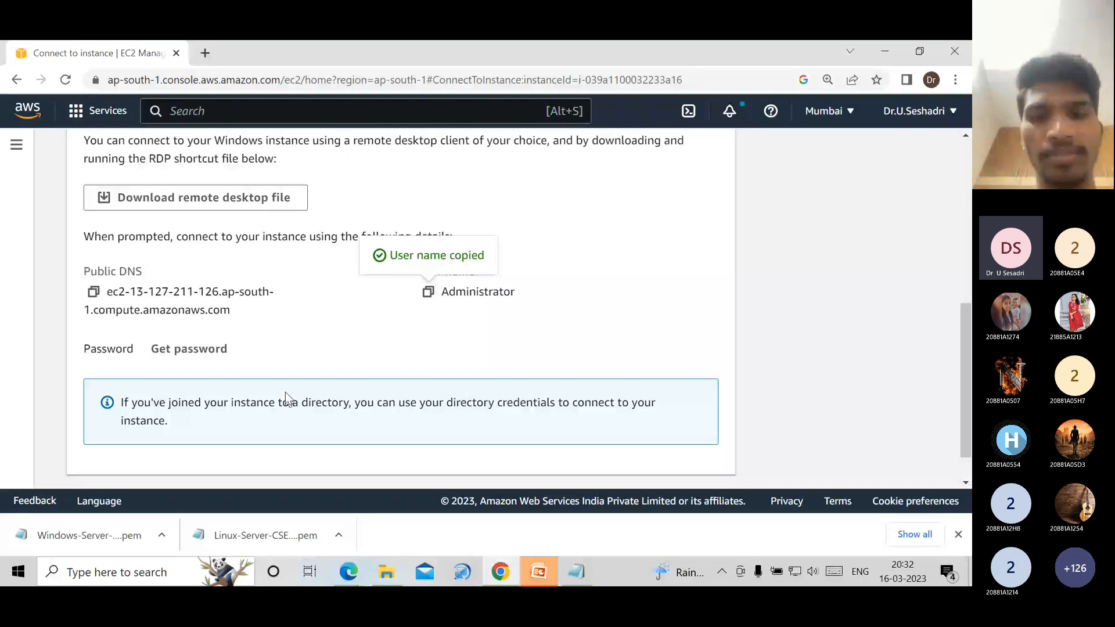
- Get the instance's Windows password by uploading the Windows-Server-Key private key file from Downloads and decrypting the password
click(189, 349)
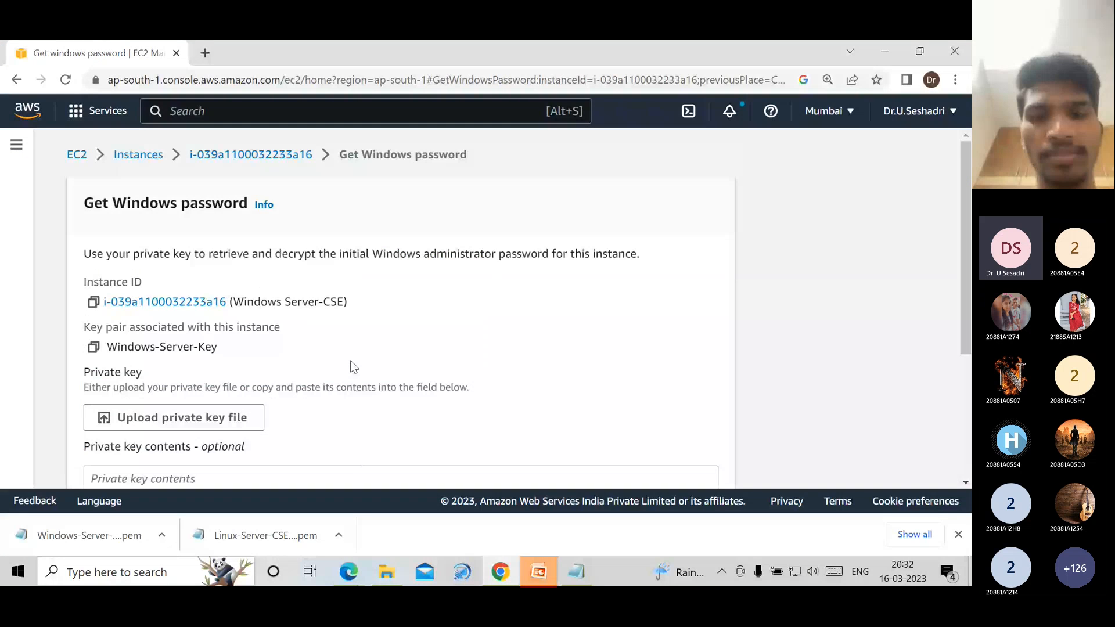
scroll(210, 273, down, 3)
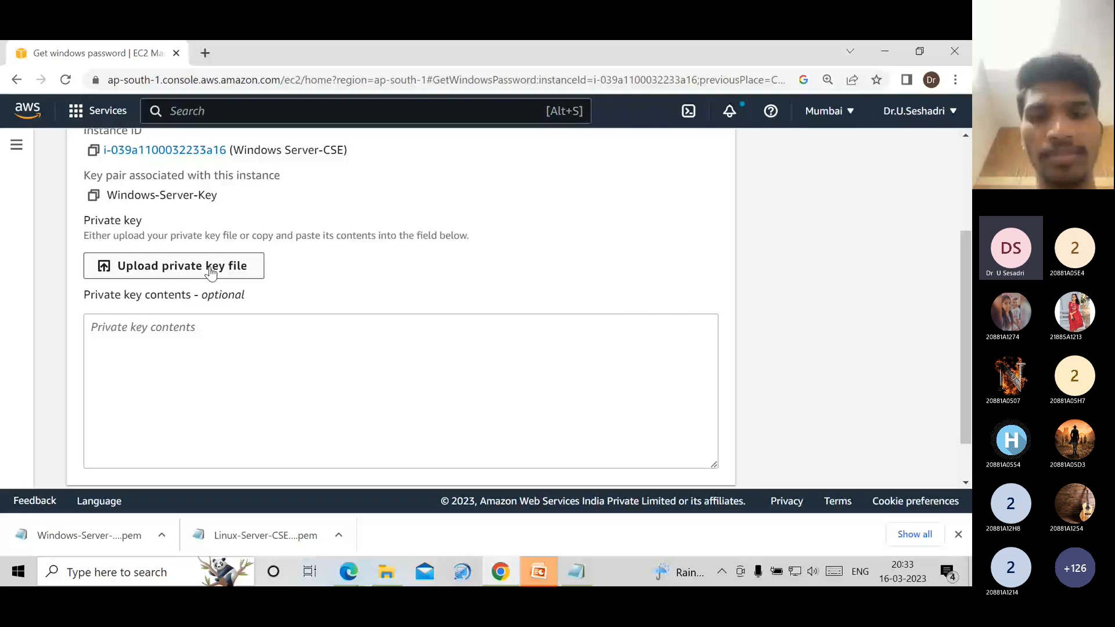
click(211, 271)
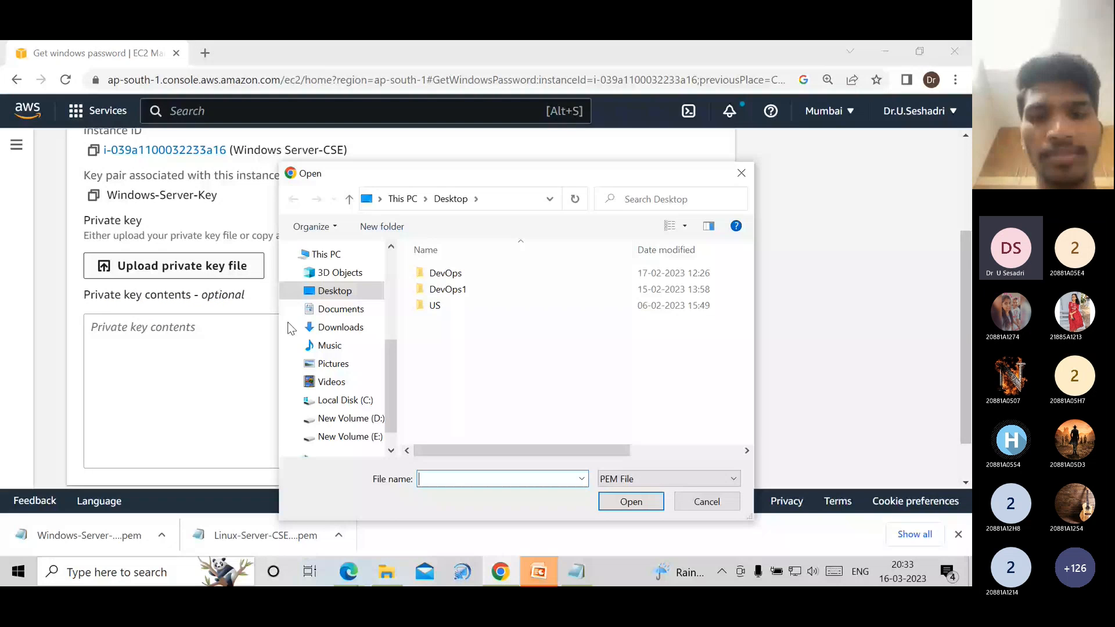
click(328, 328)
click(485, 292)
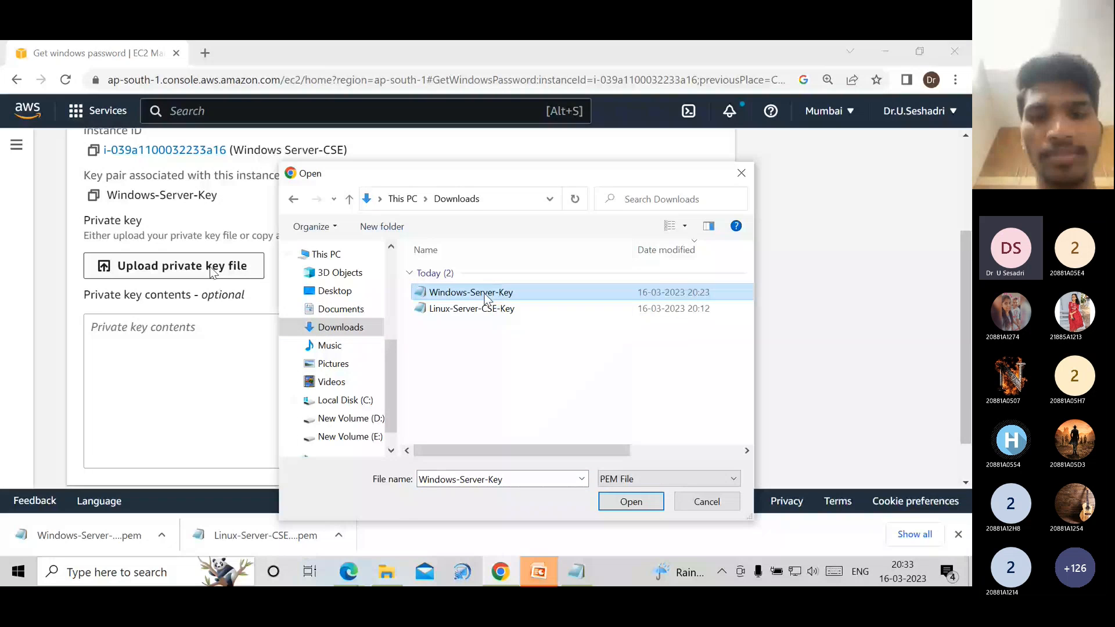
click(630, 492)
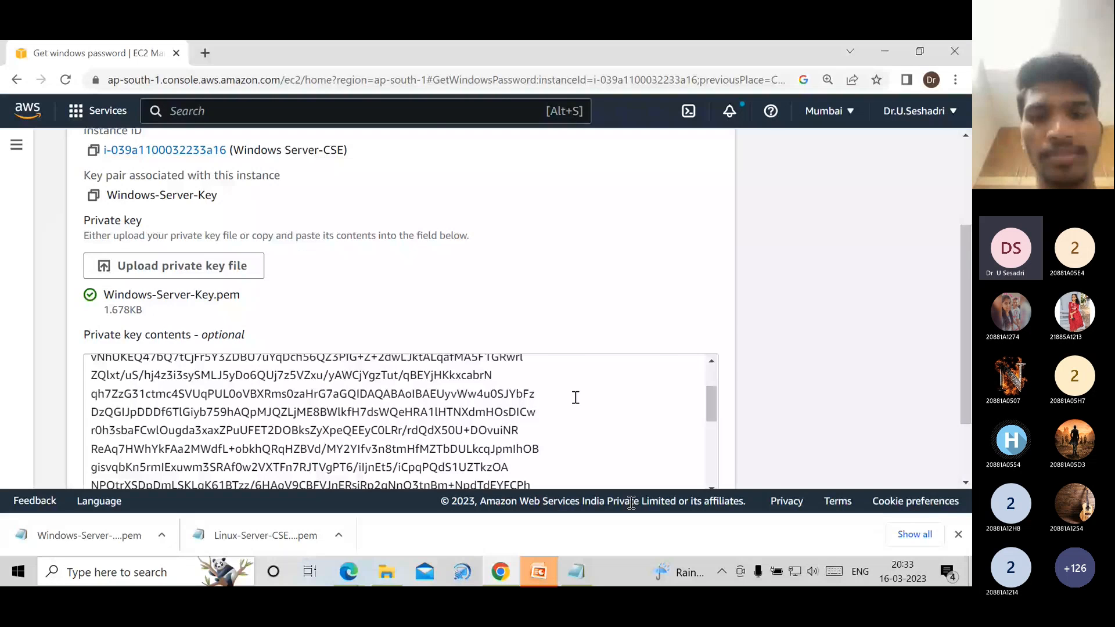
scroll(575, 397, down, 5)
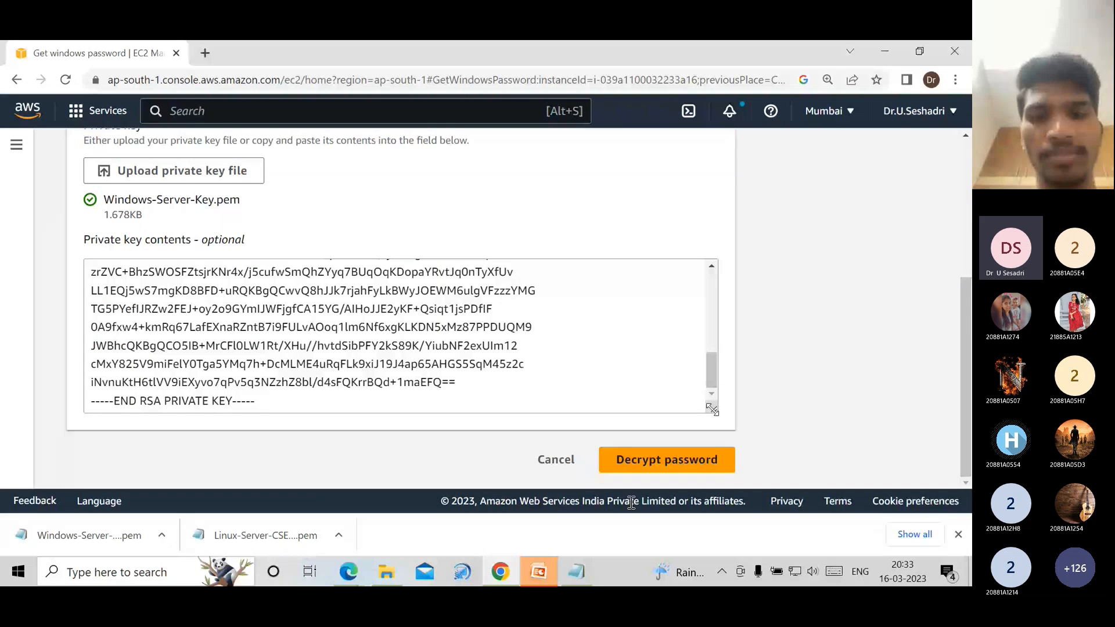
click(671, 462)
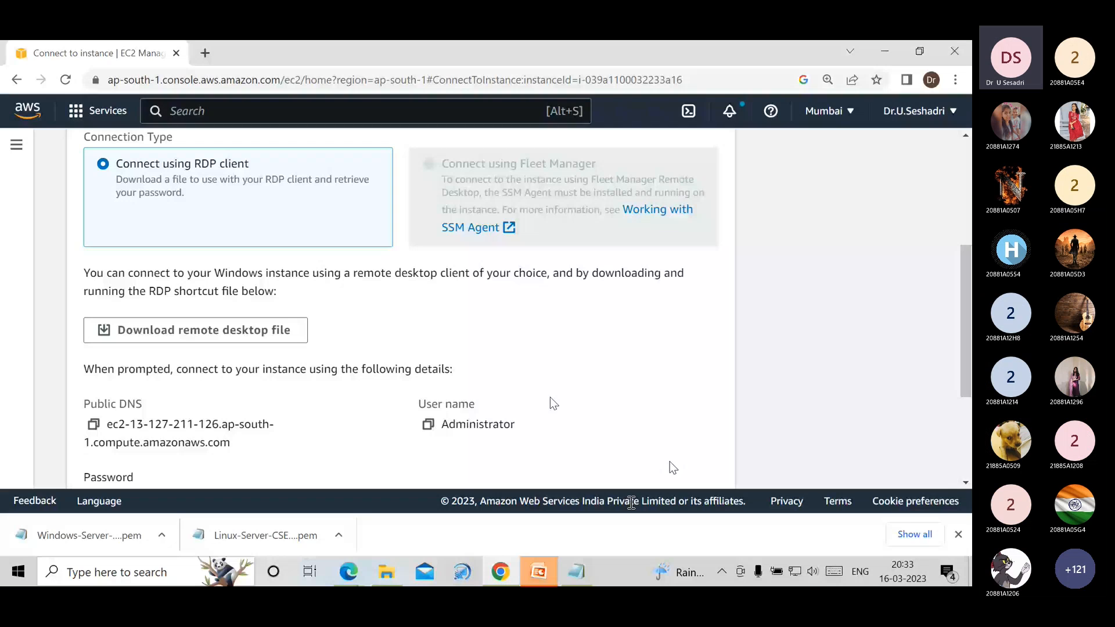
- Copy the decrypted administrator password into the Notepad notes below the user name, and return to the RDP connection details in Chrome
scroll(553, 404, down, 3)
click(94, 344)
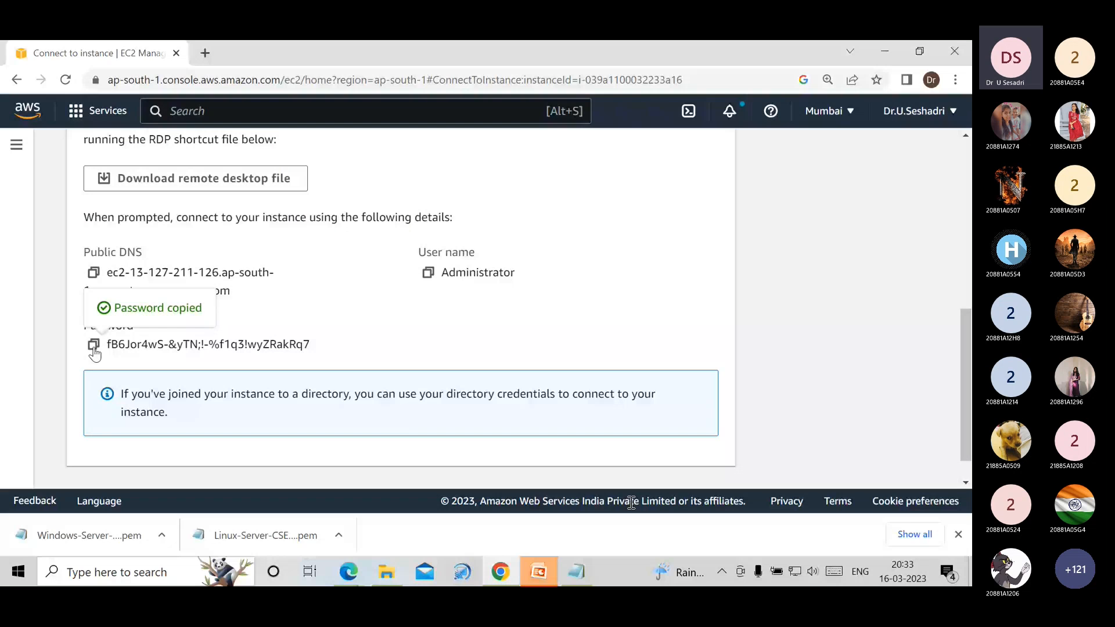
click(576, 571)
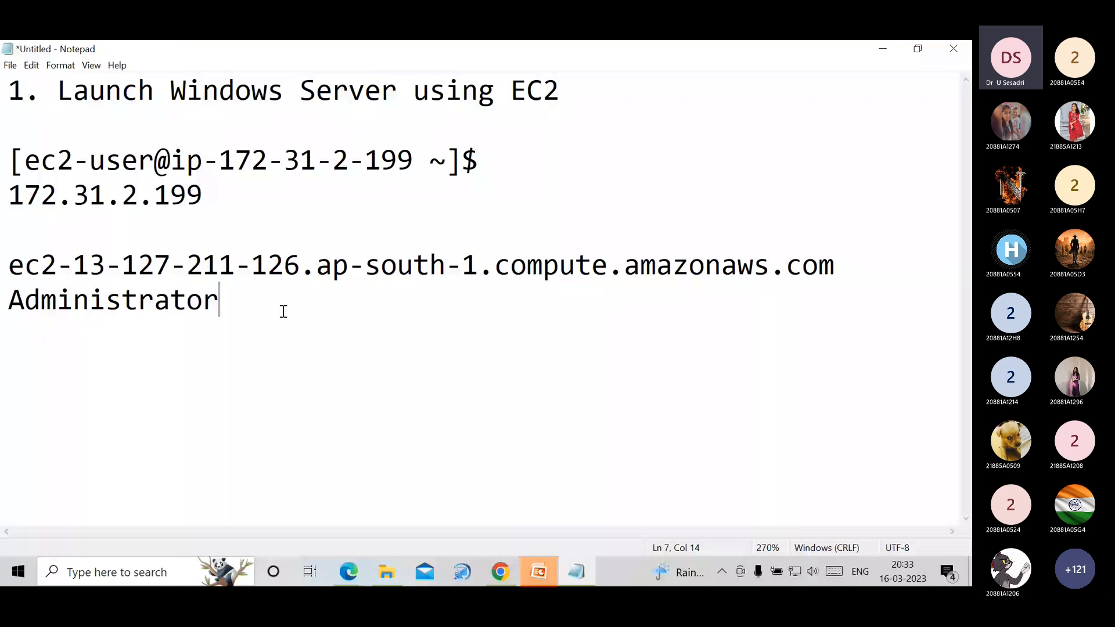
key(Return)
key(ctrl+v)
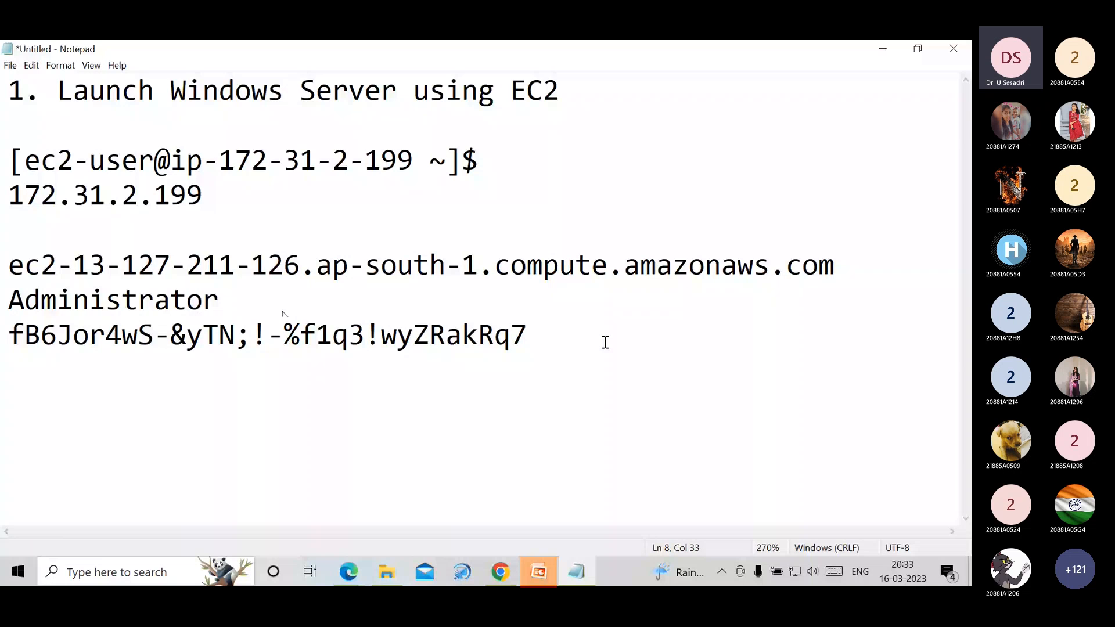
triple_click(555, 346)
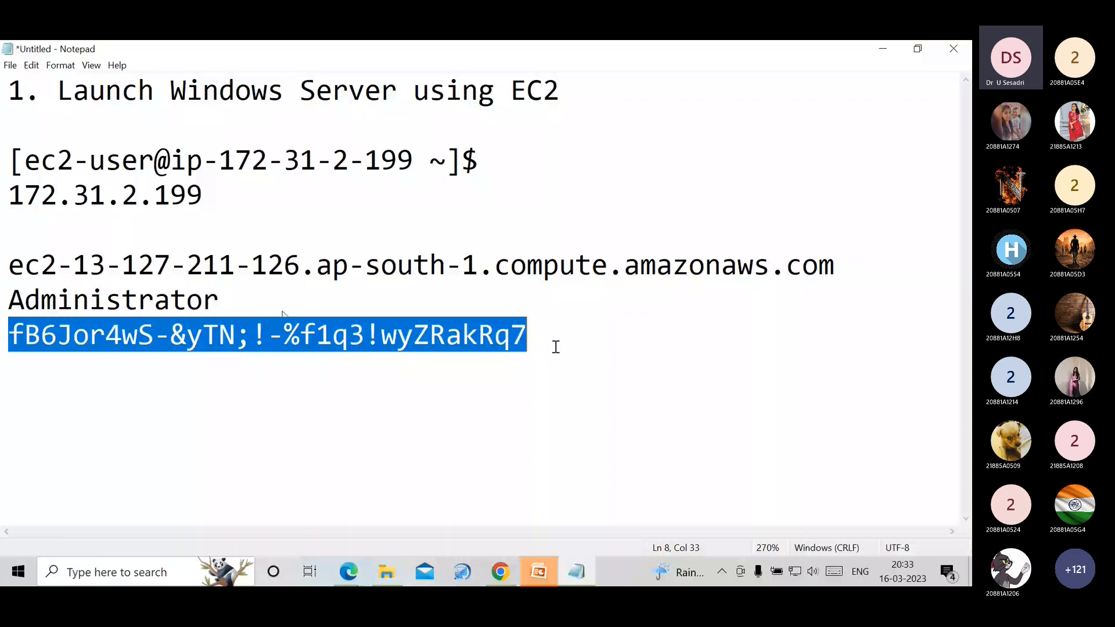
click(558, 394)
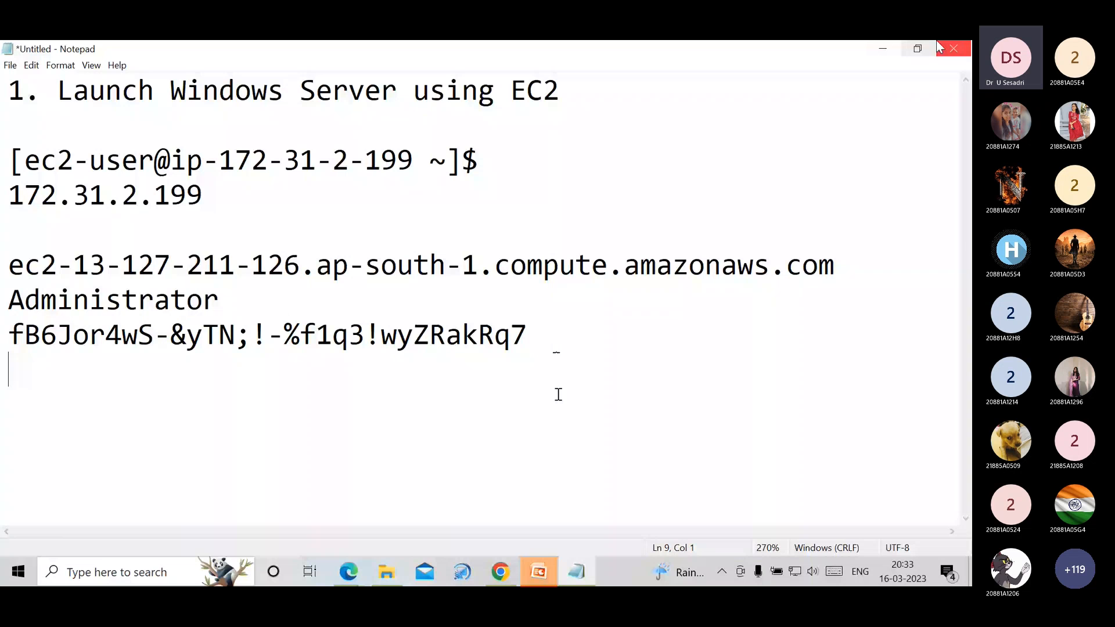
key(alt+Tab)
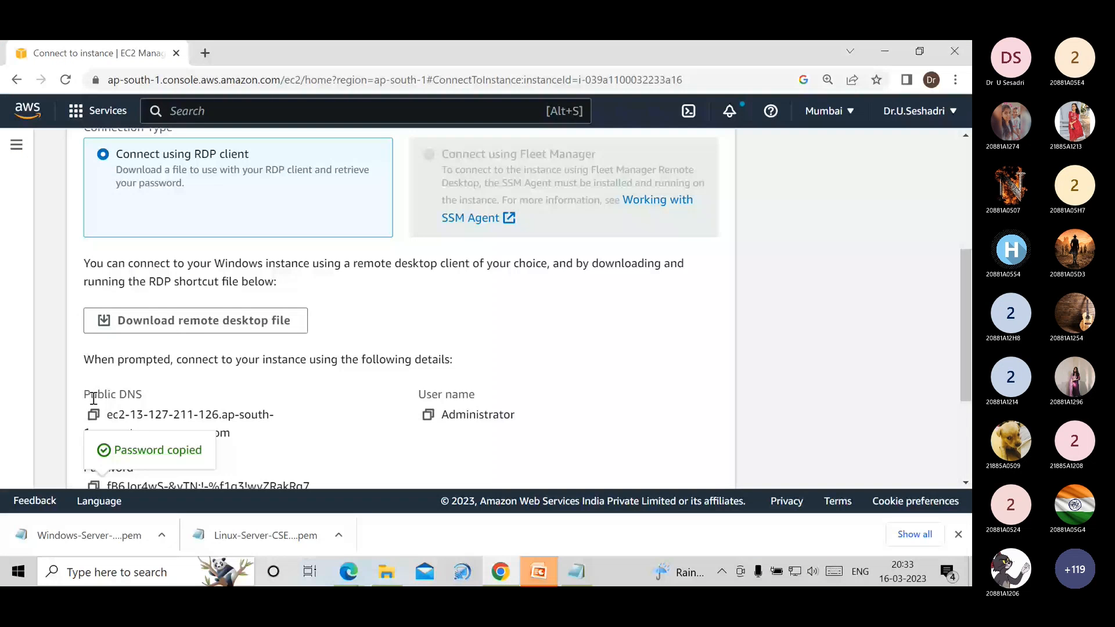
scroll(93, 399, down, 1)
click(121, 568)
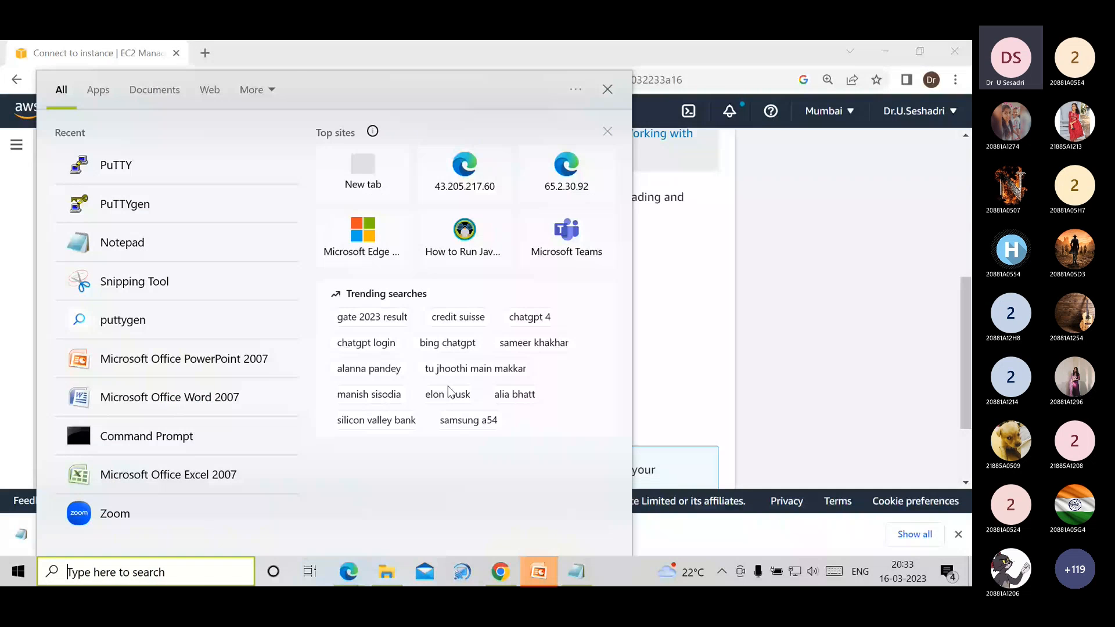
key(Escape)
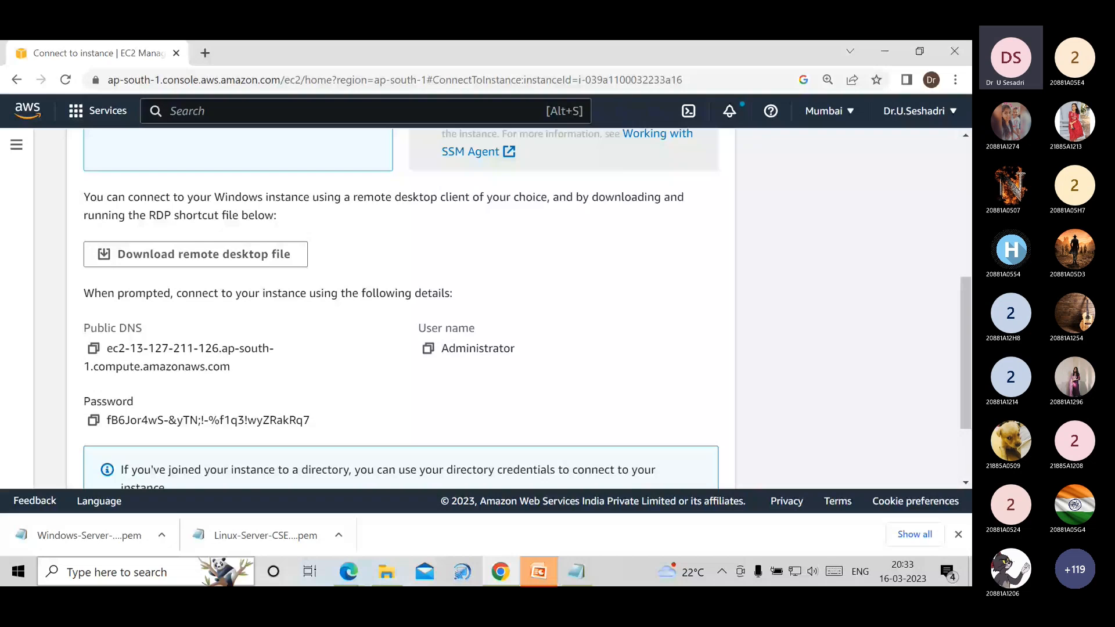
click(67, 578)
text(re)
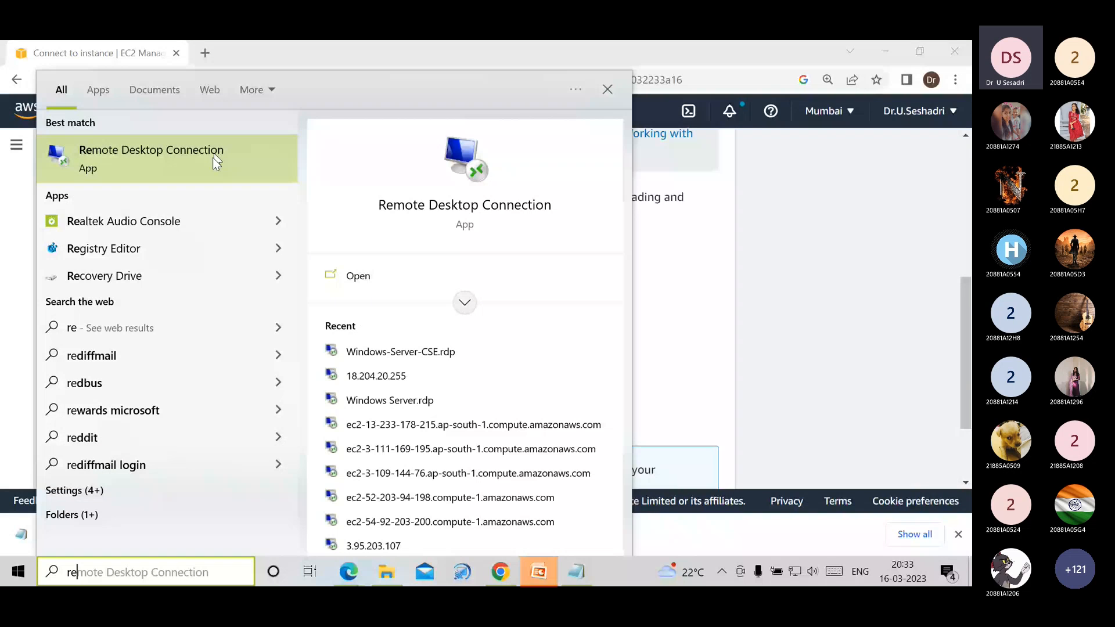
click(786, 242)
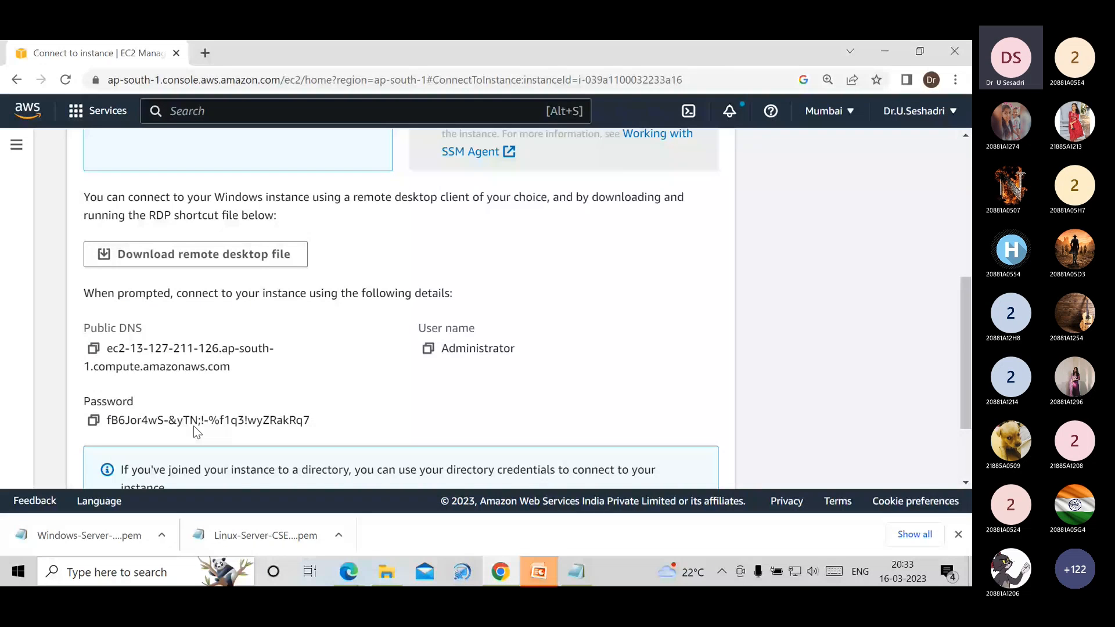
- Search Windows for "re" and open the Remote Desktop Connection app
key(super)
text(re)
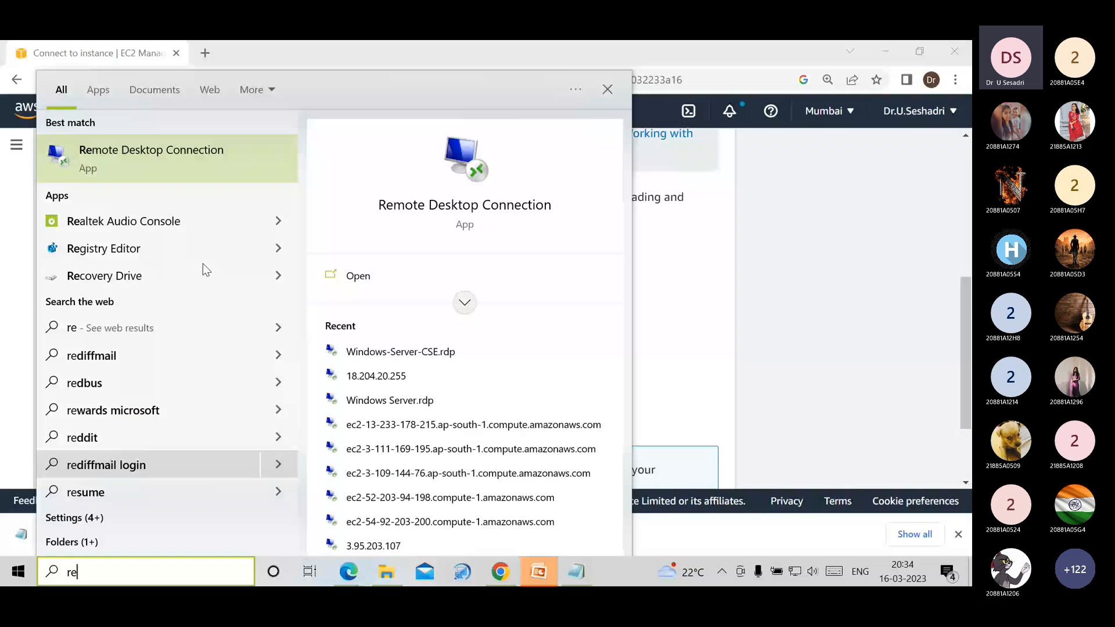
click(190, 168)
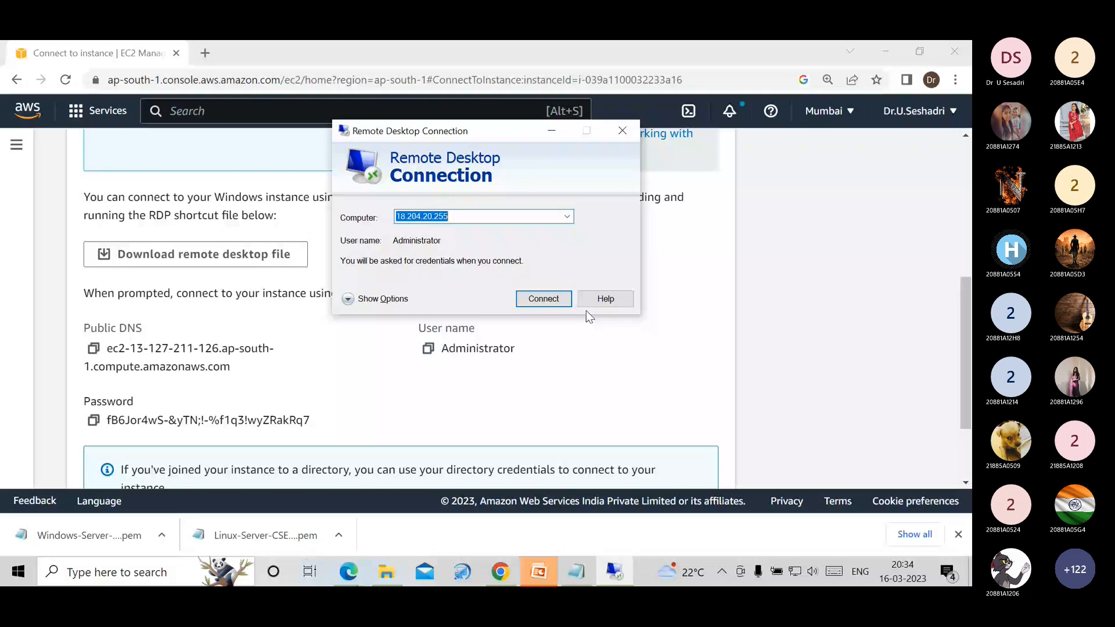
- Replace the computer name with the public DNS ec2-13-127-211-126.ap-south-1.compute.amazonaws.com from the Notepad notes and start the connection
key(BackSpace)
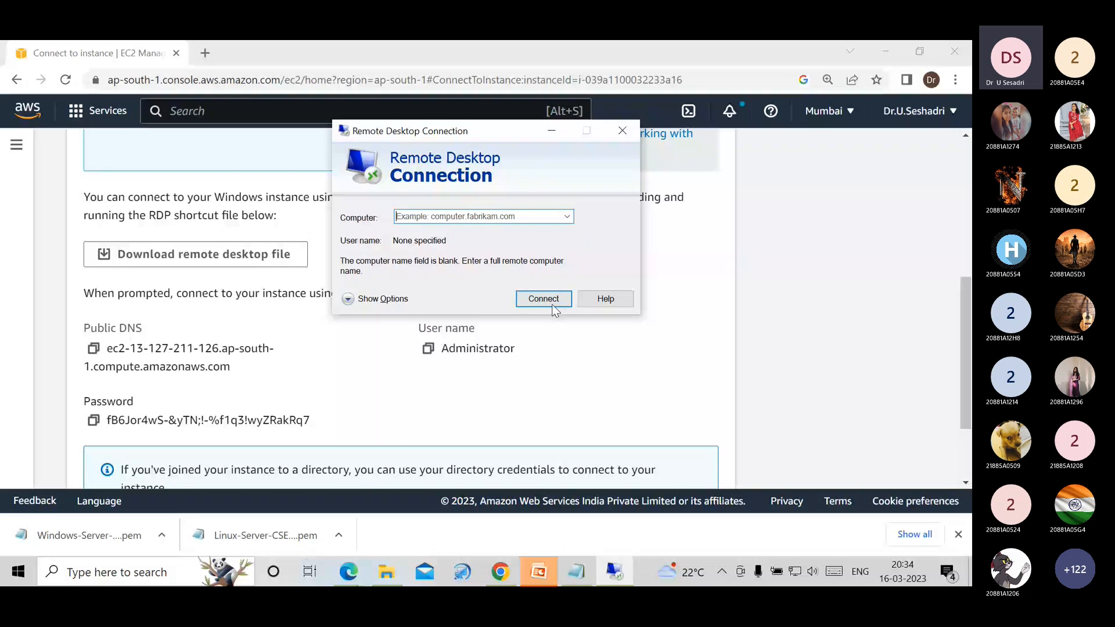
click(579, 578)
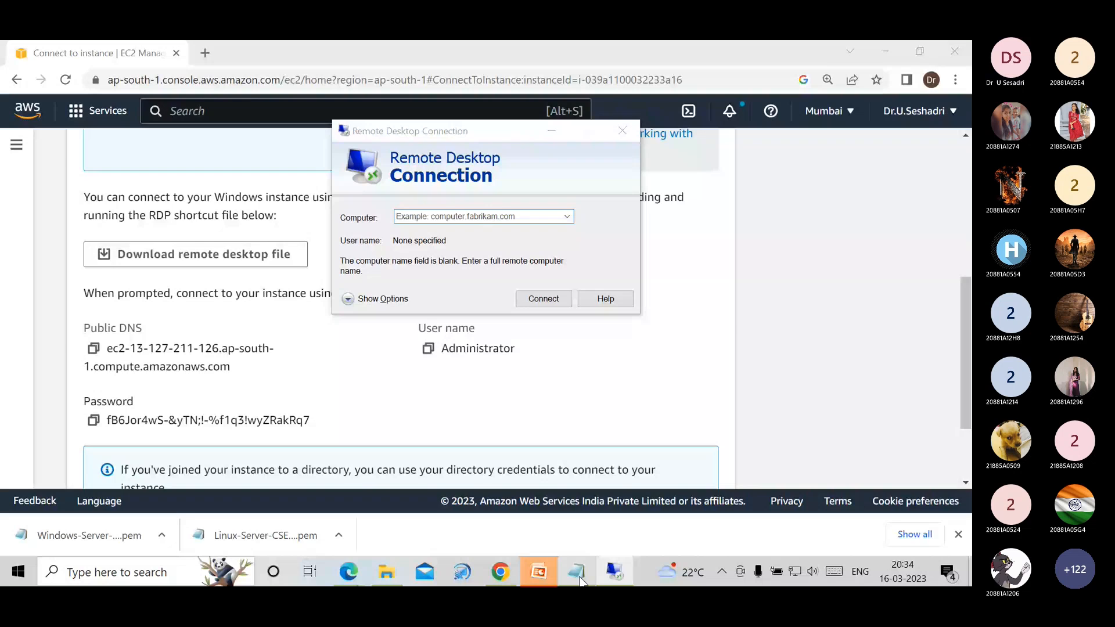
click(579, 578)
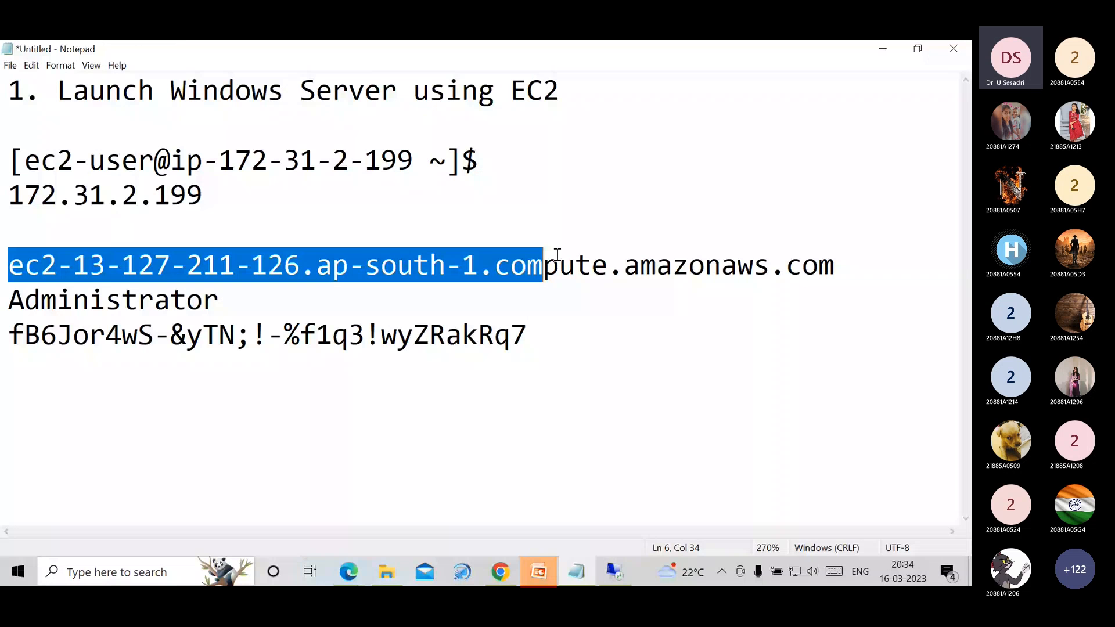
drag(557, 255, 848, 263)
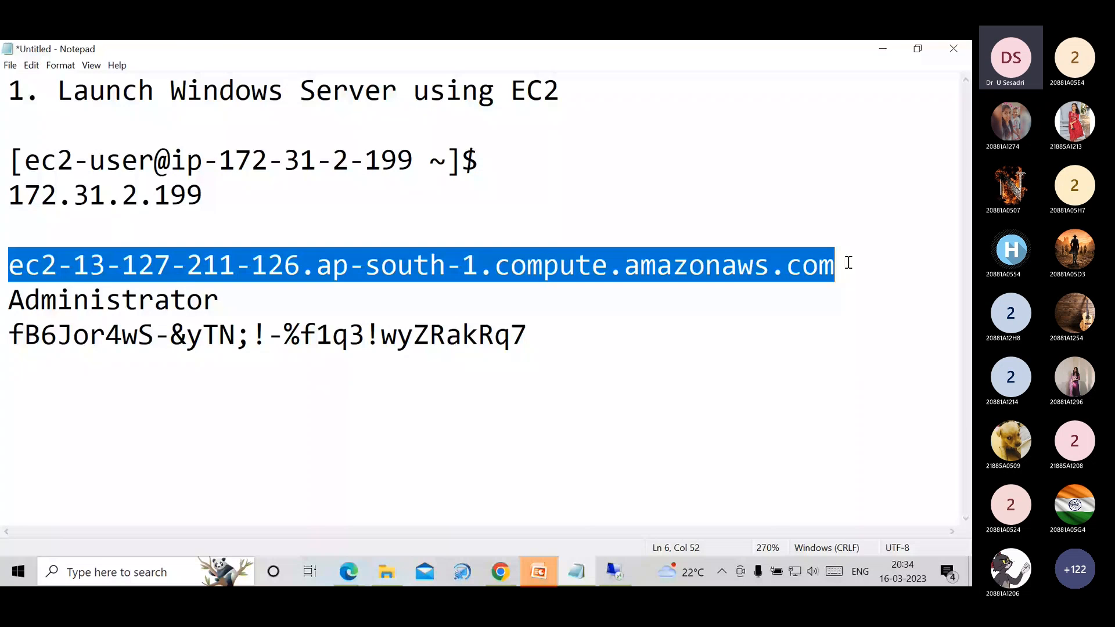
click(882, 49)
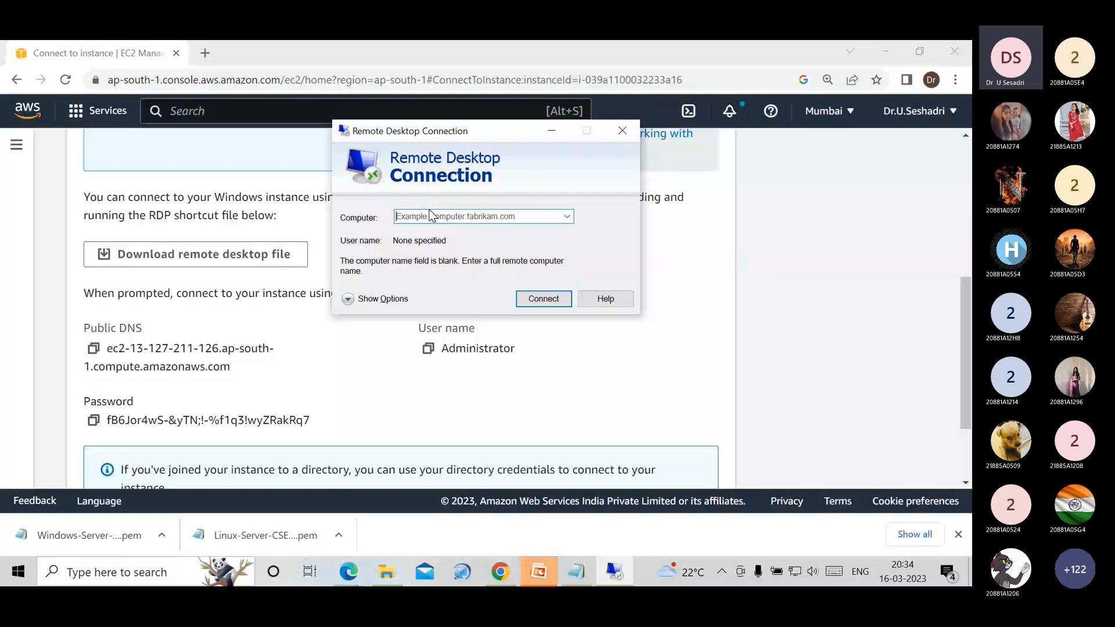
key(ctrl+v)
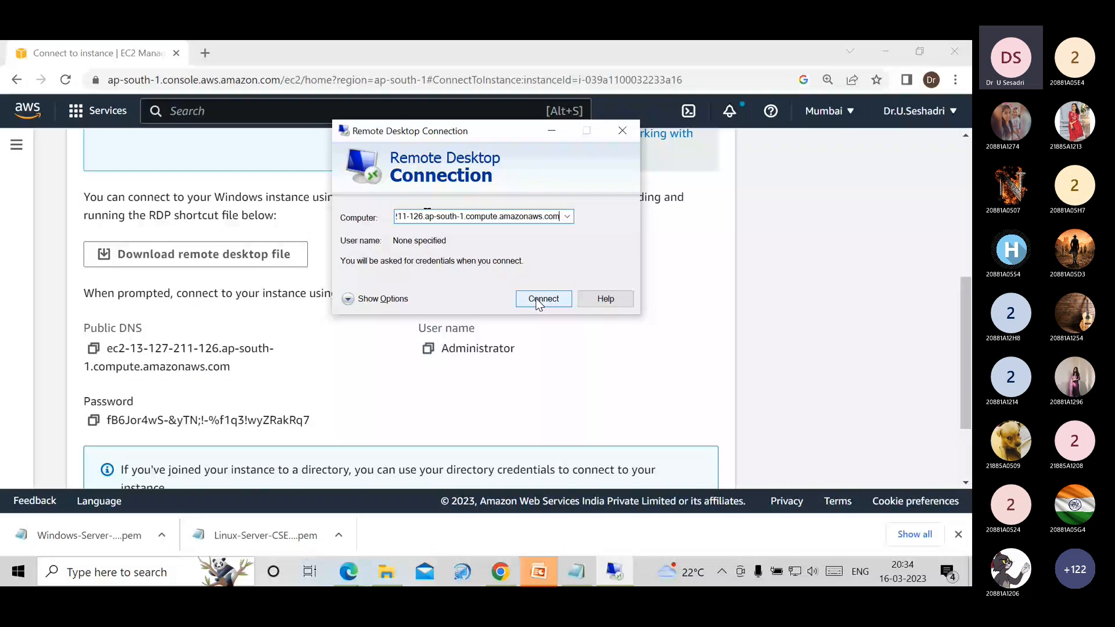
click(543, 299)
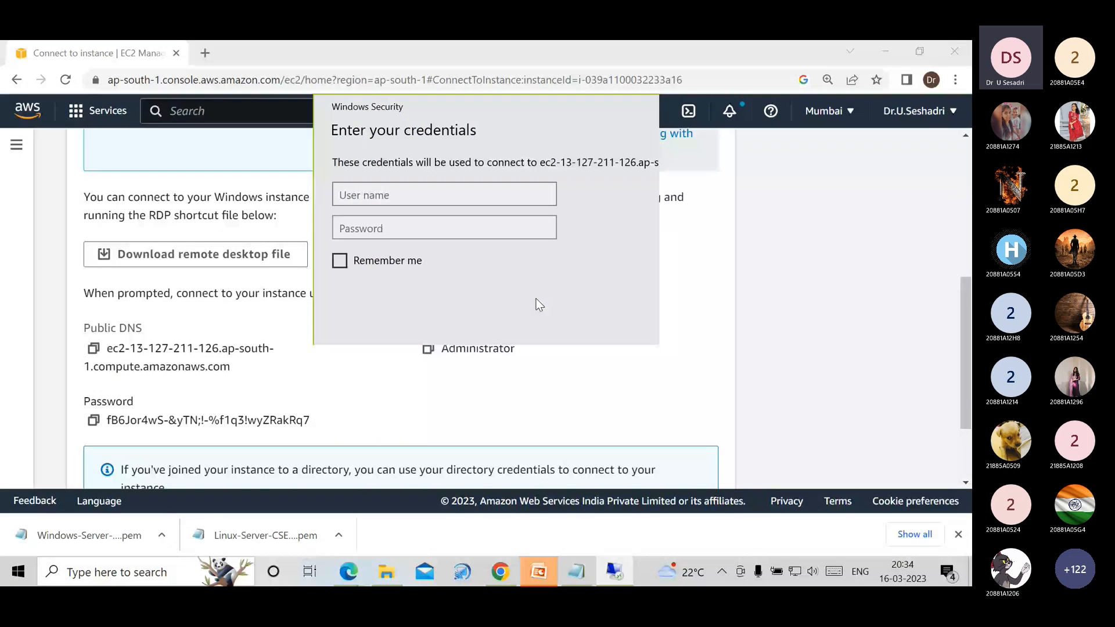
- Copy Administrator from the Notepad notes into the user name of the Windows Security credentials prompt
click(577, 572)
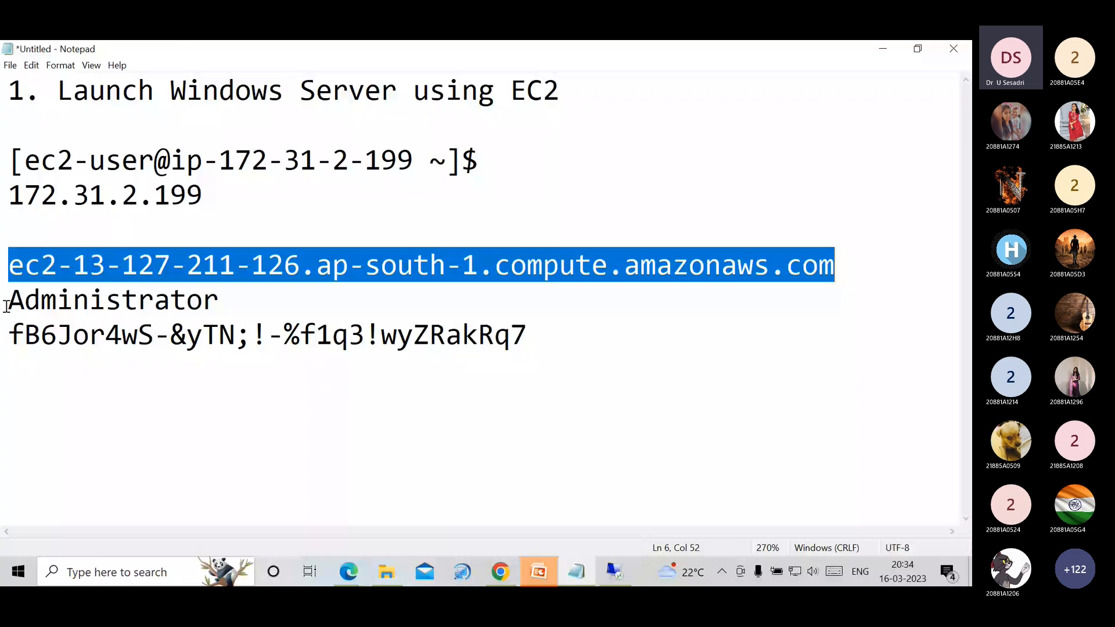
double_click(5, 306)
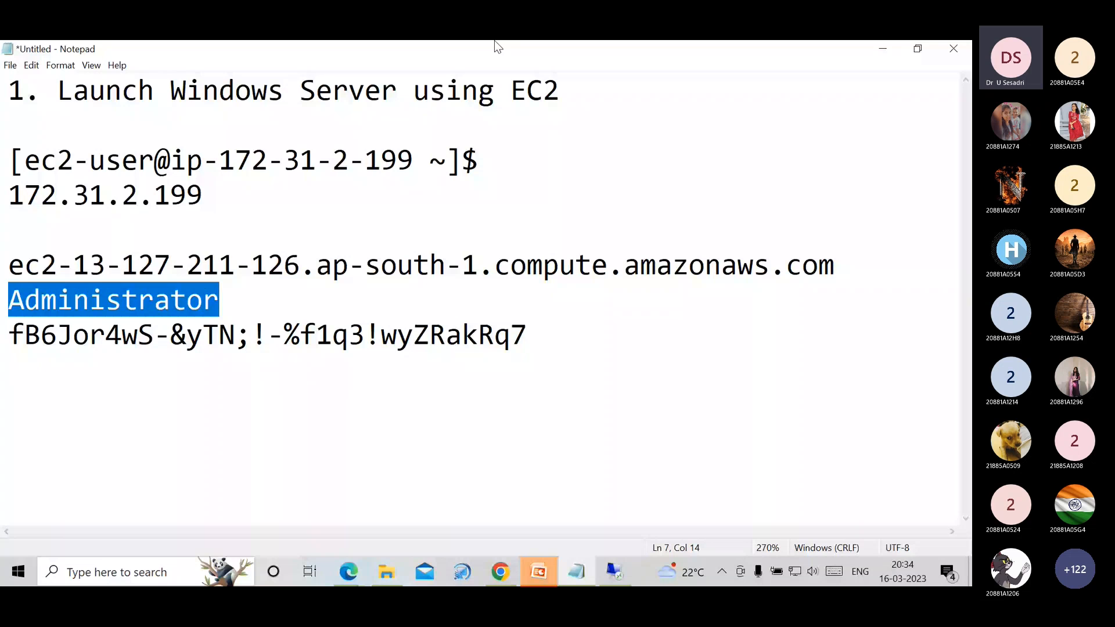
key(alt+Tab)
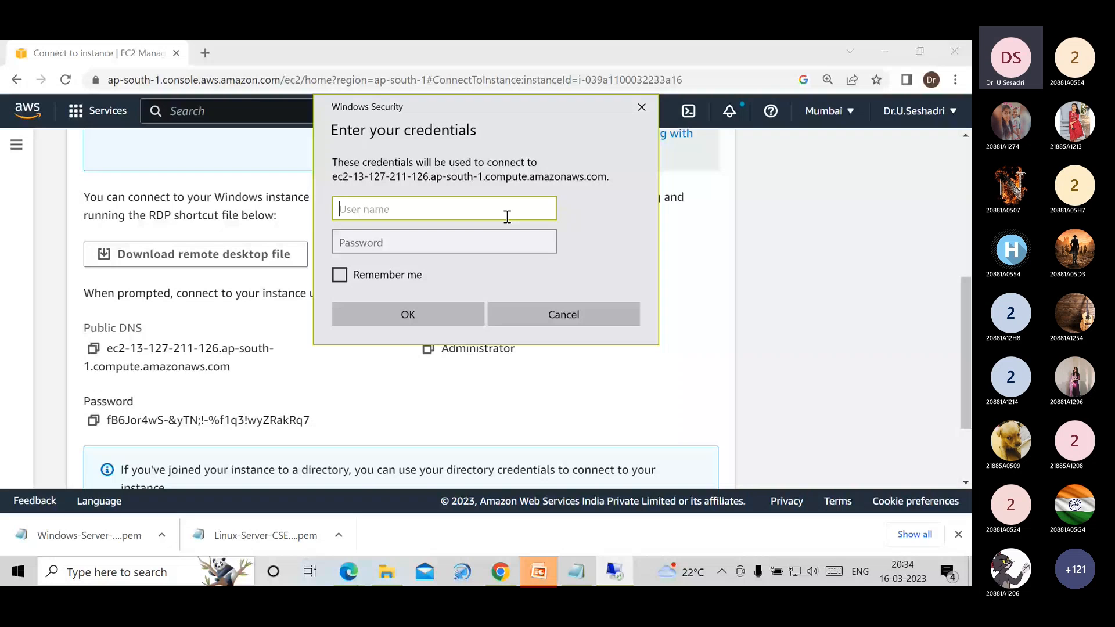
key(ctrl+v)
key(Tab)
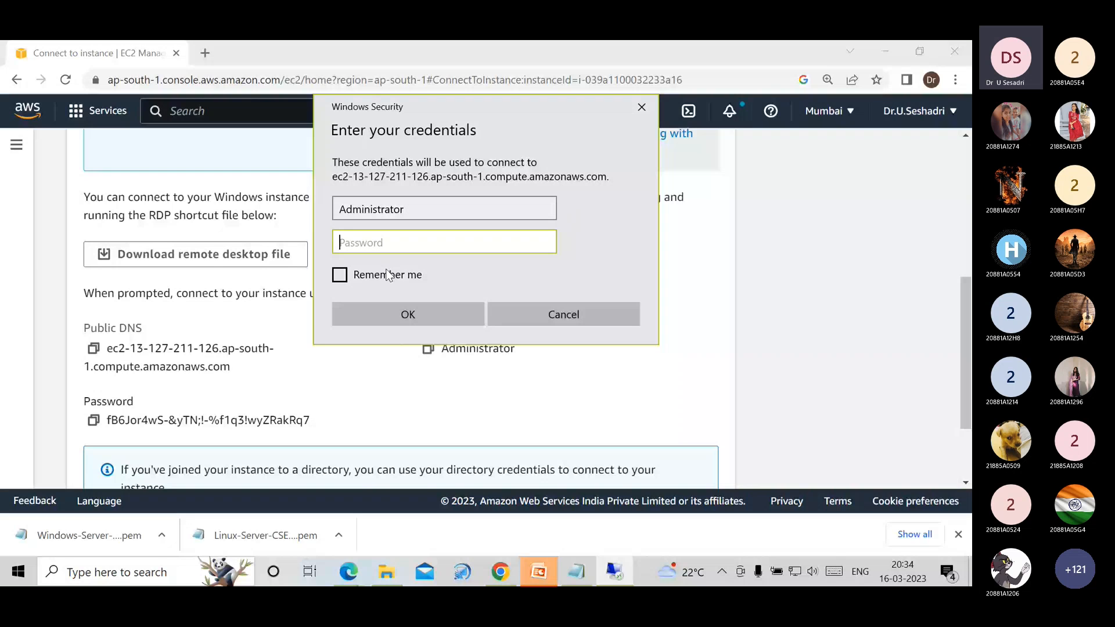
- Paste the administrator password from the Notepad notes into the Windows Security credentials prompt and submit it to start the remote session
key(alt+Tab)
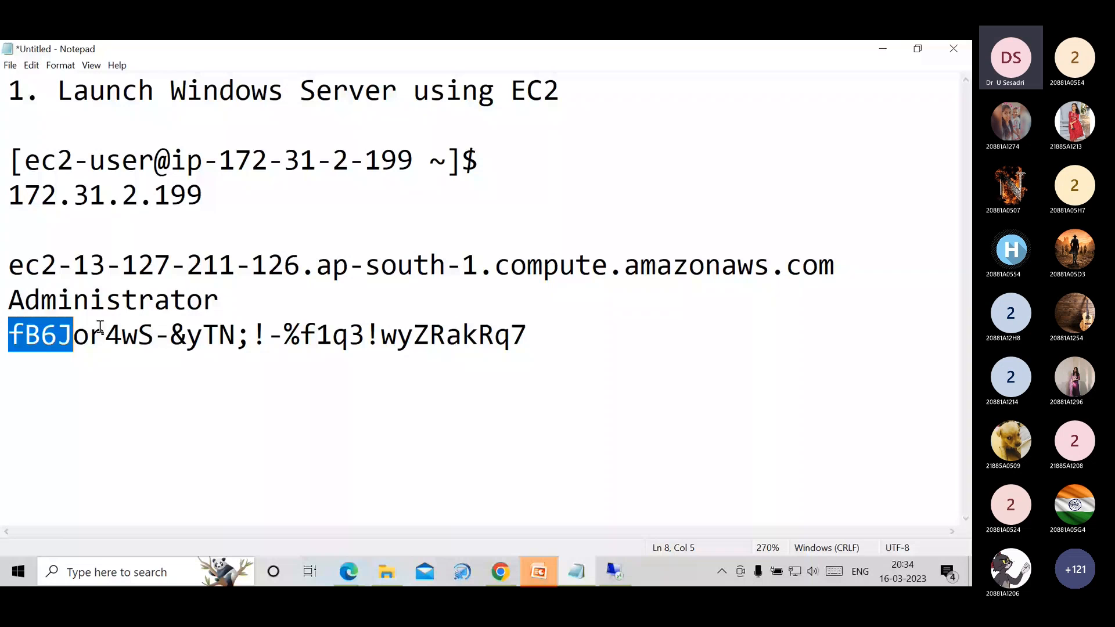
key(alt+Tab)
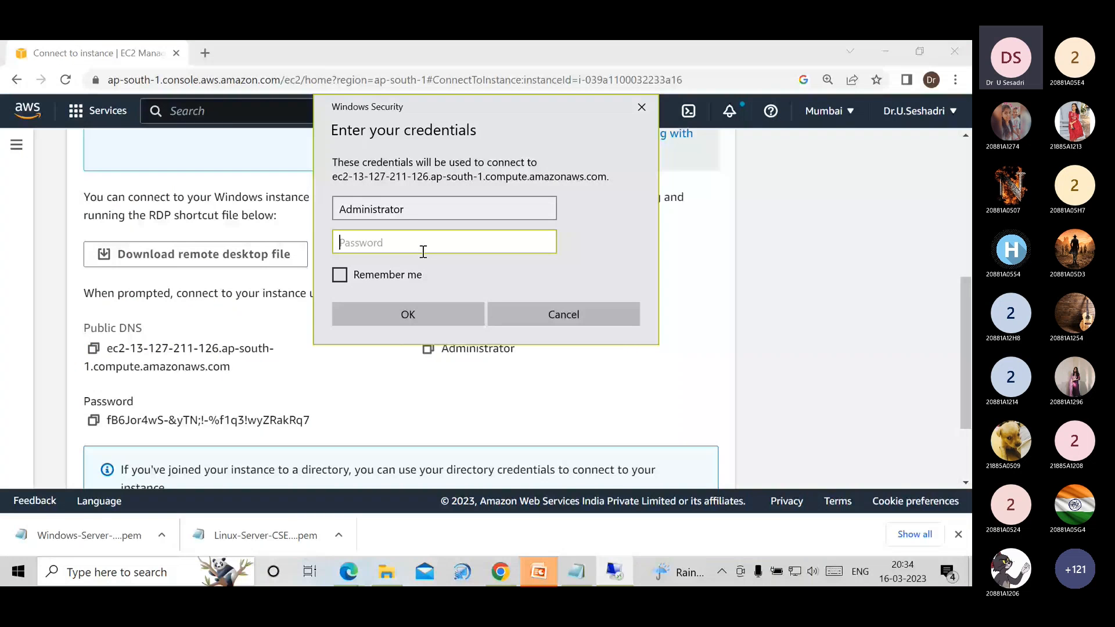
key(ctrl+v)
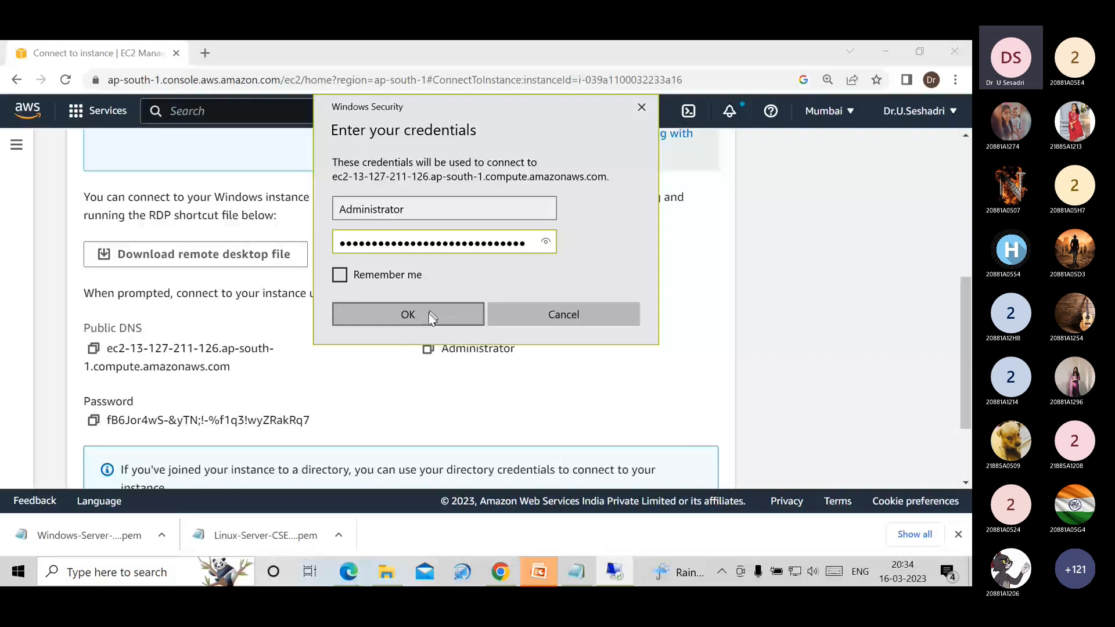
click(430, 314)
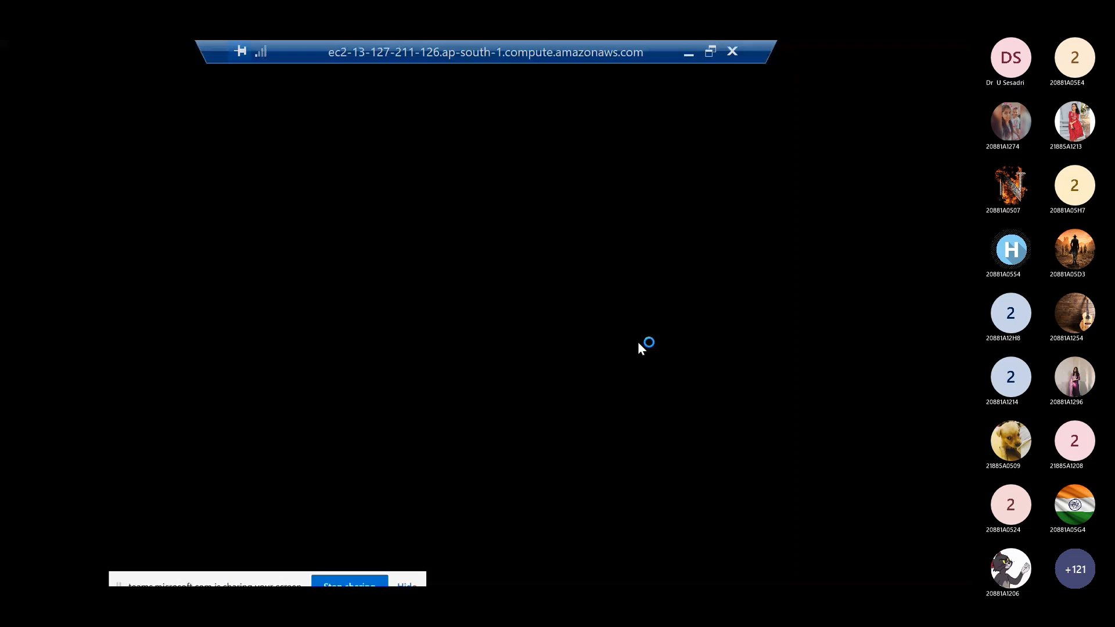
- Take the remote desktop session out of full screen into a resizable window
click(710, 53)
click(480, 71)
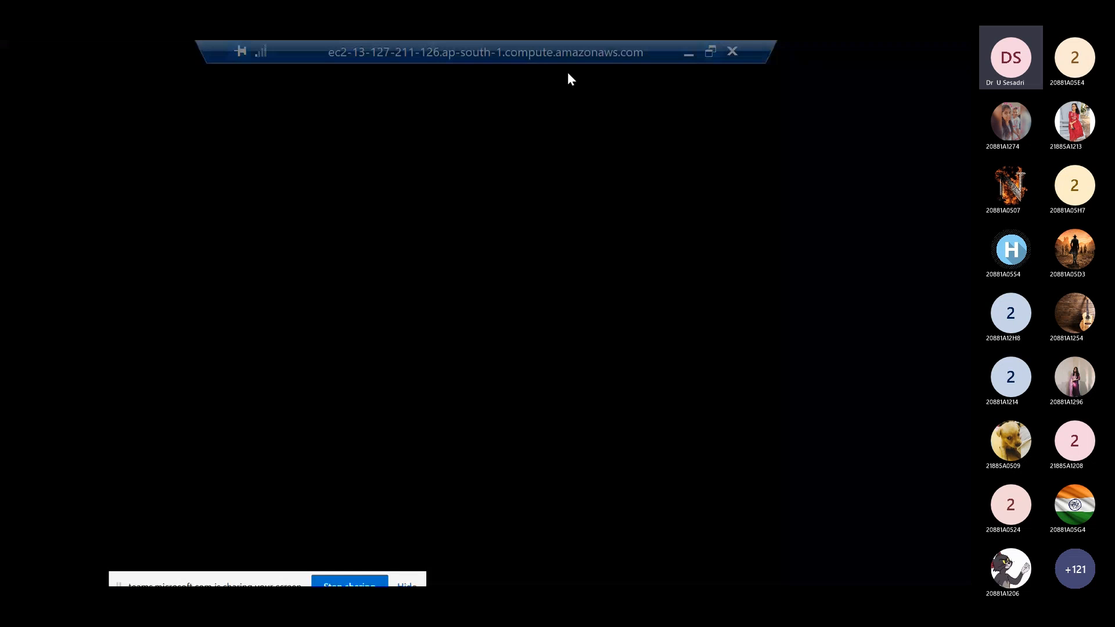
click(710, 51)
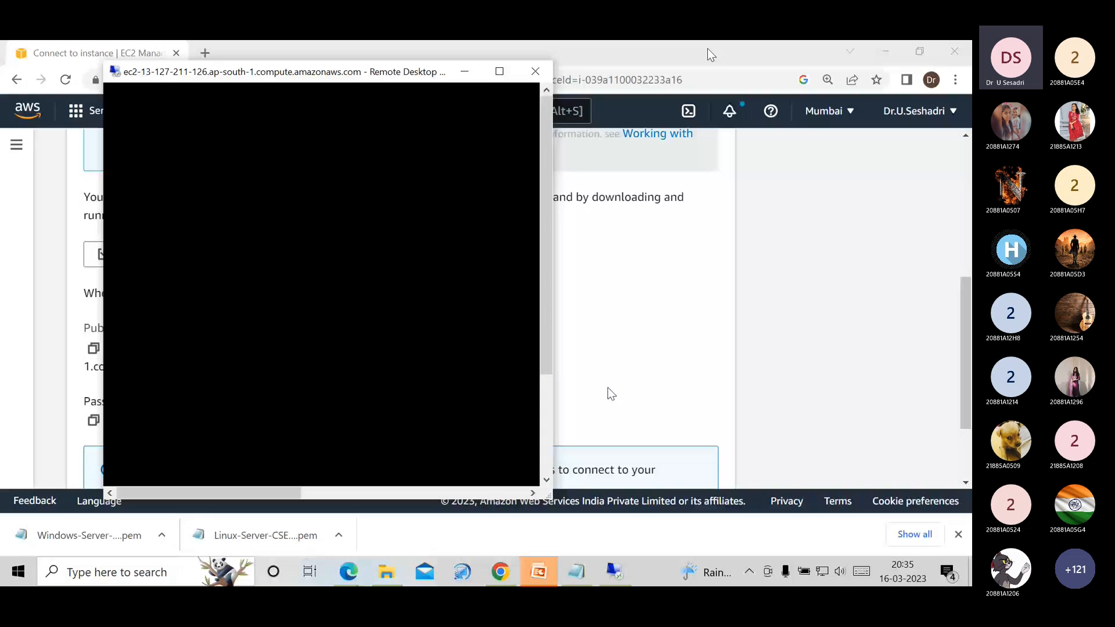
- Switch to the AWS-EC2 Windows presentation in PowerPoint and look through the EC2 – Windows slides up to slide 5
click(540, 577)
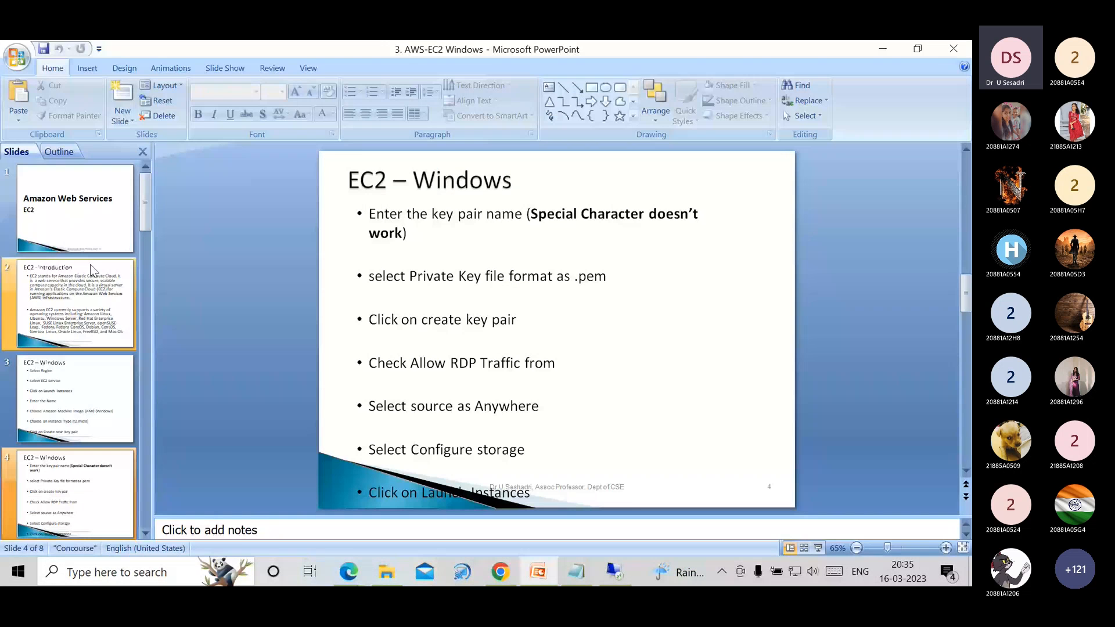
scroll(90, 264, down, 3)
click(107, 214)
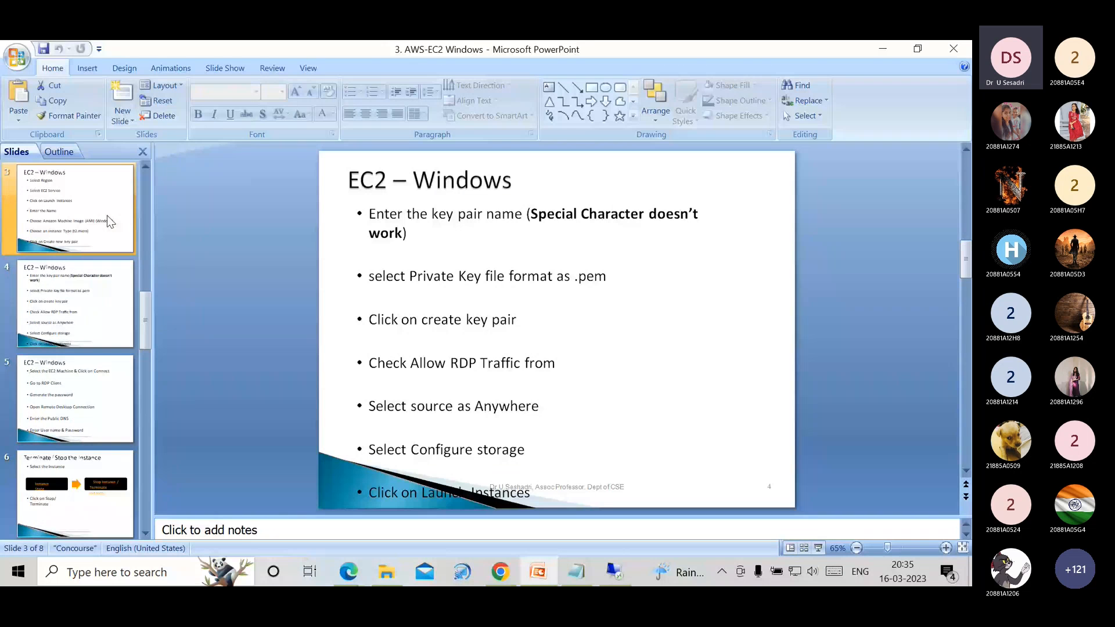
click(60, 399)
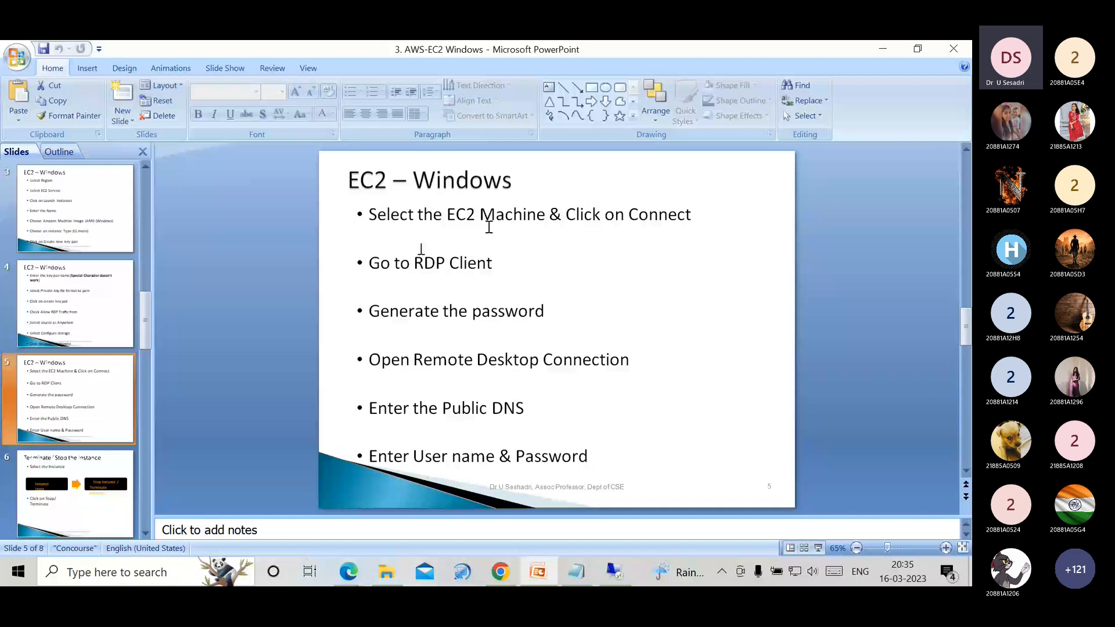
click(87, 326)
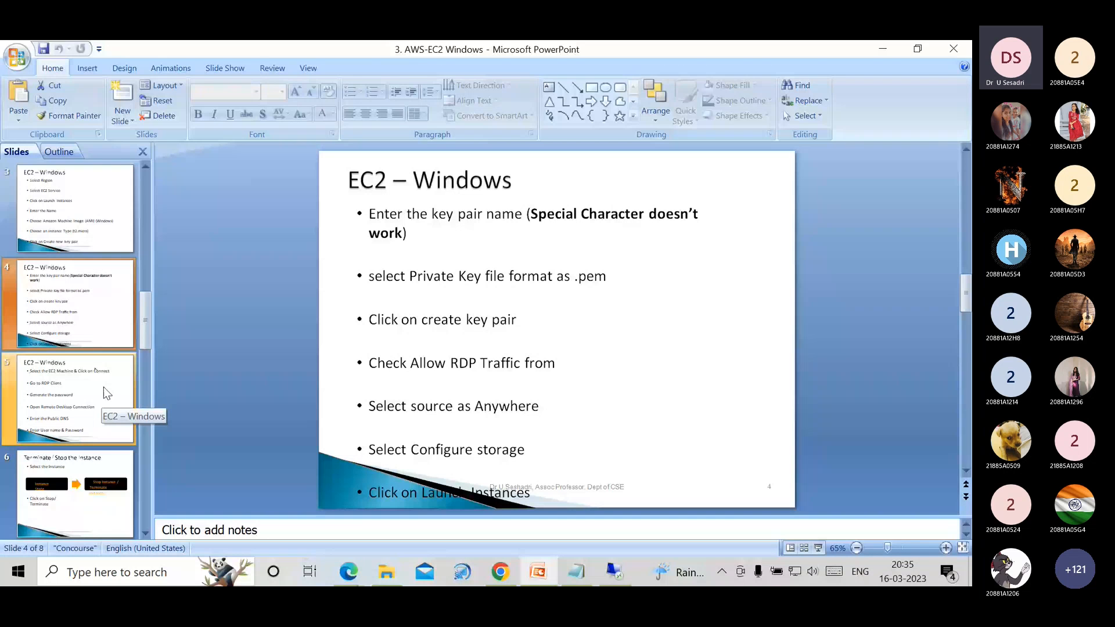
click(107, 393)
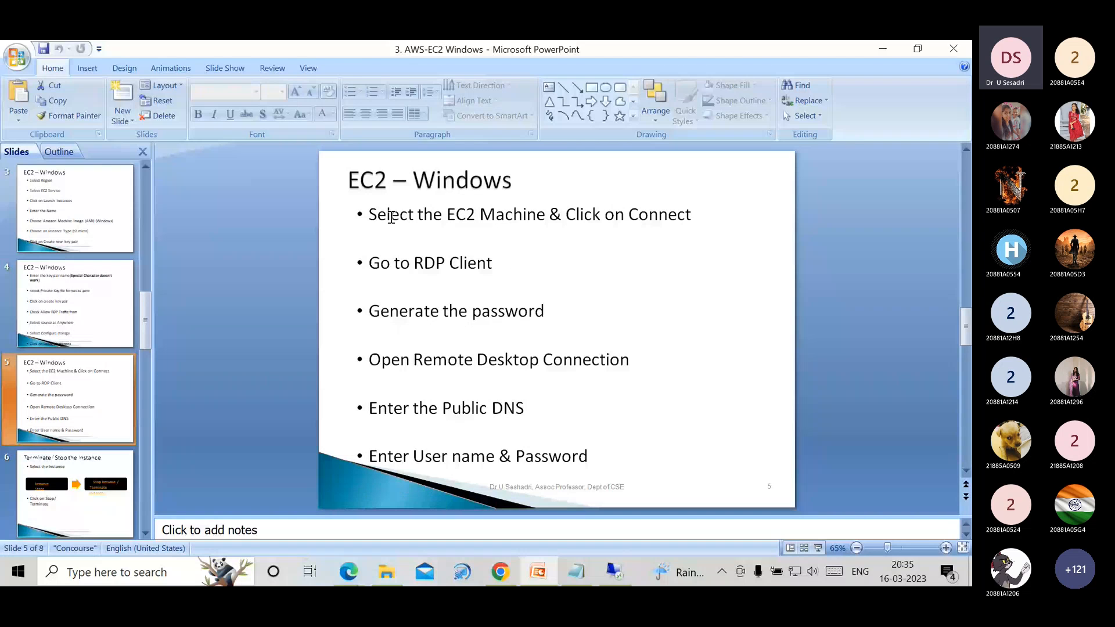
- Review the connection instructions on slide 5, from selecting the EC2 machine to entering the public DNS, and move on to the Terminate/Stop the Instance slide
drag(369, 264, 503, 262)
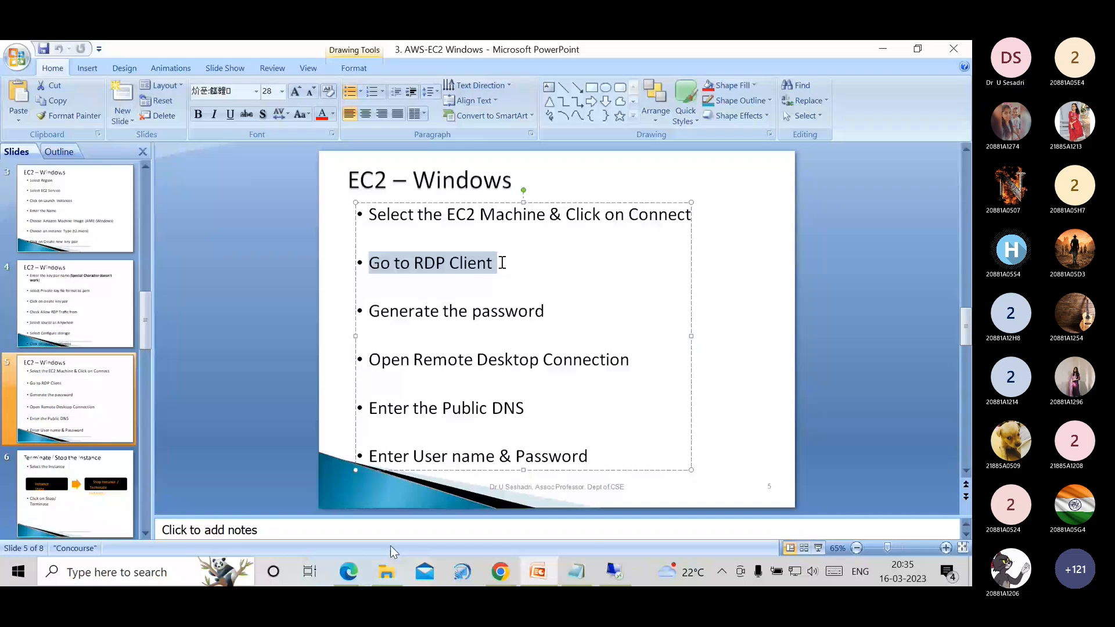
mouse_move(348, 569)
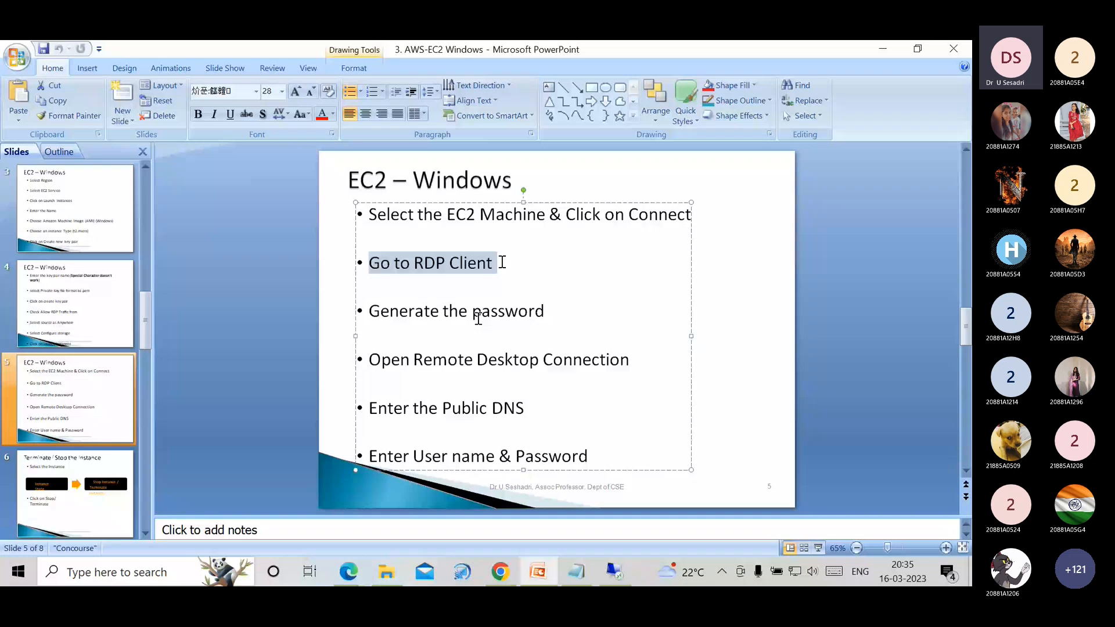
click(442, 307)
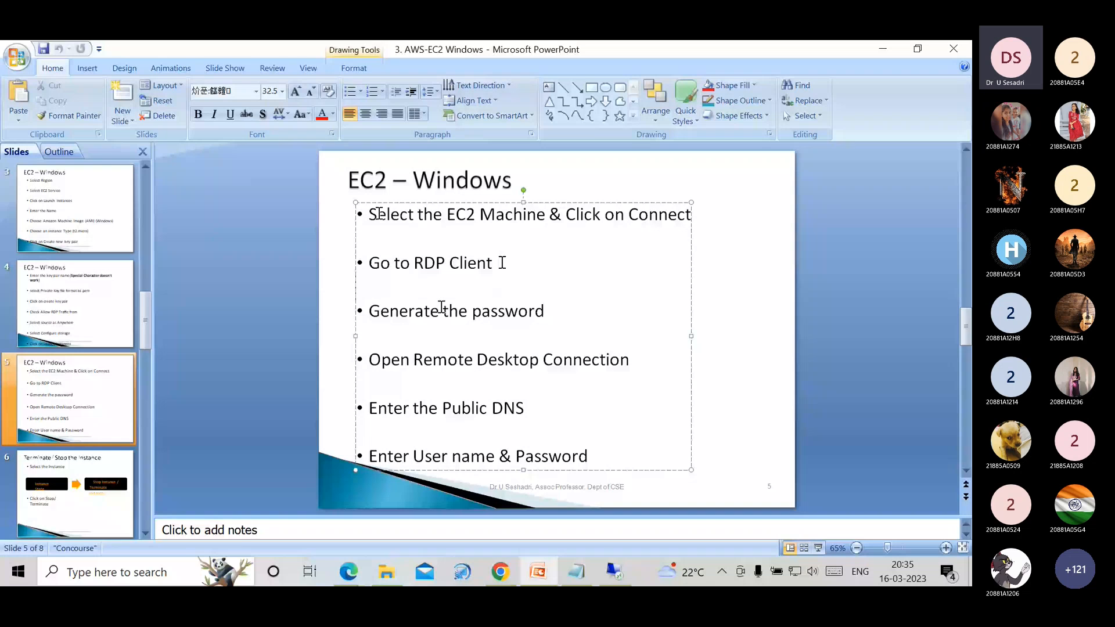
drag(375, 214, 675, 208)
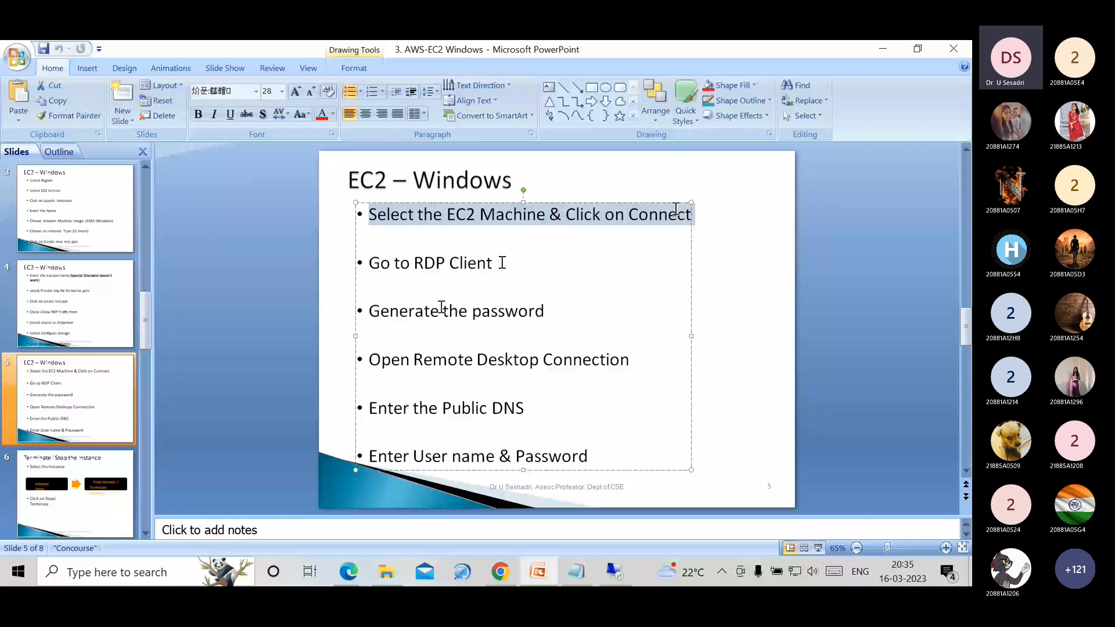
drag(369, 262, 506, 256)
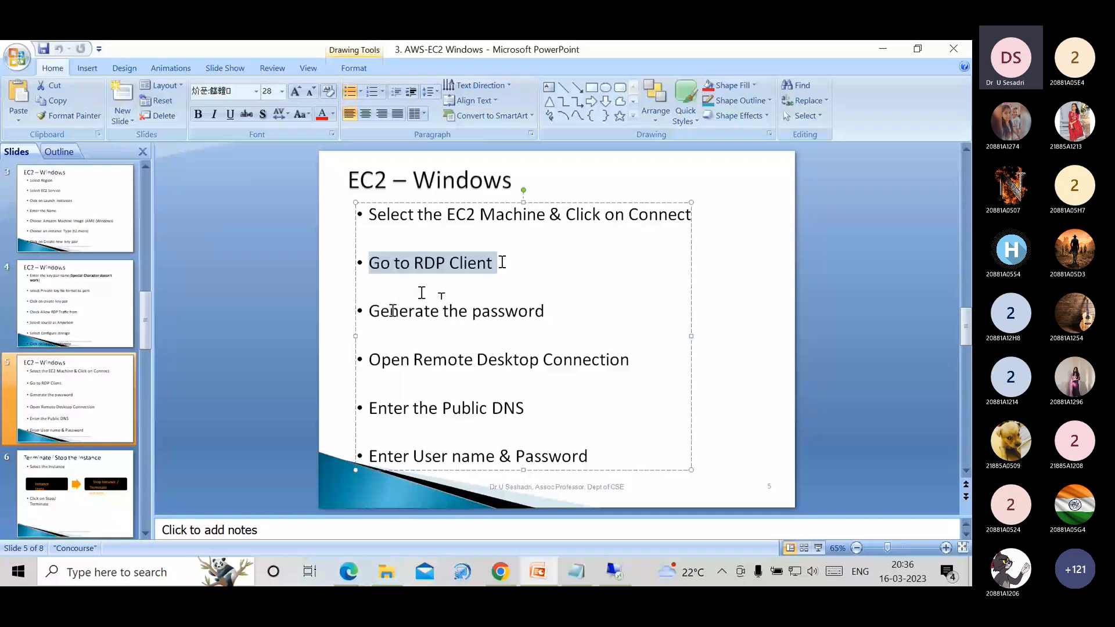
drag(369, 311, 542, 323)
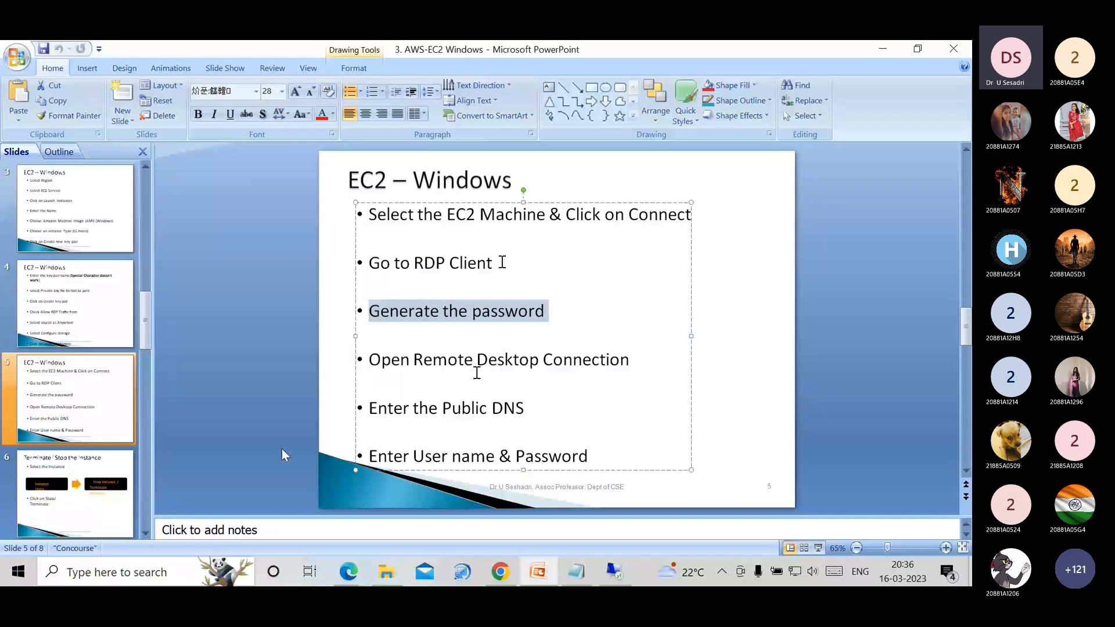
drag(372, 412, 521, 406)
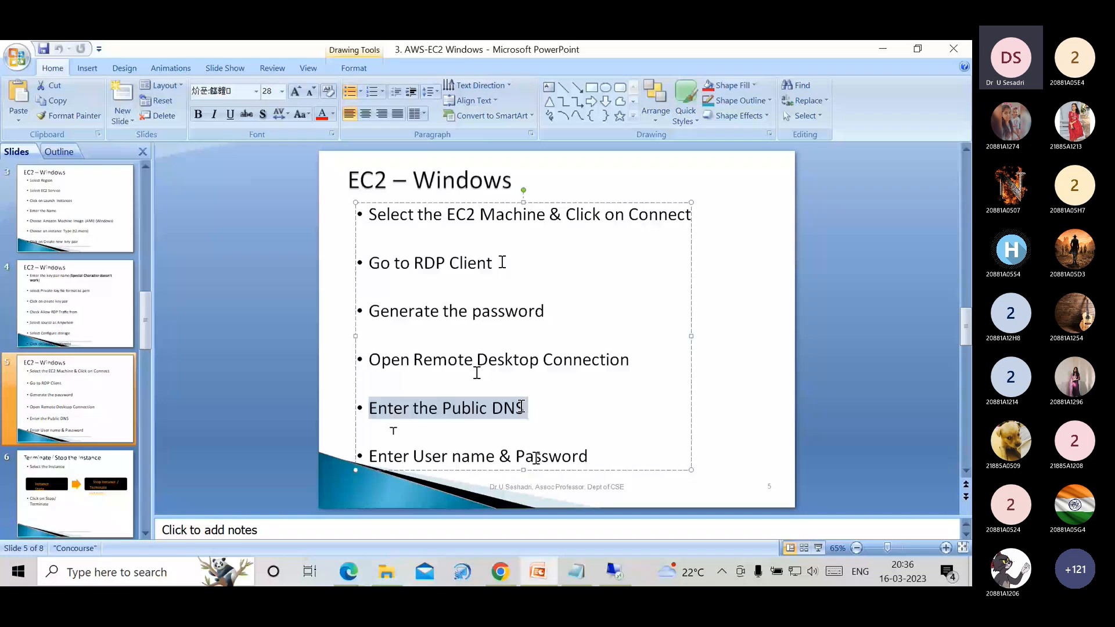
scroll(534, 458, down, 1)
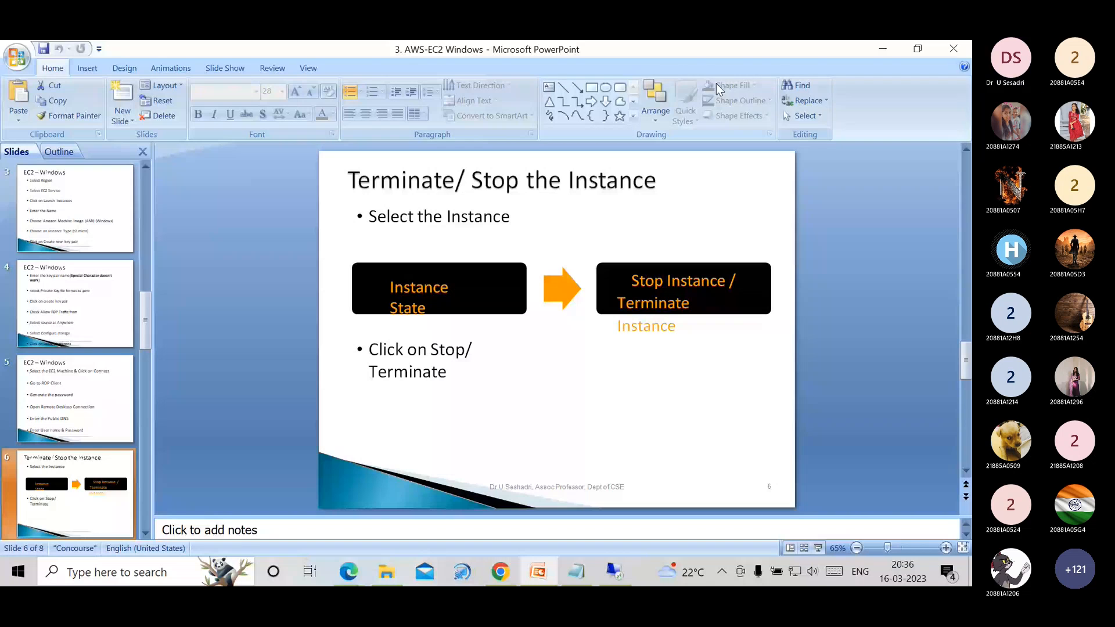
- Switch back to the remote desktop session and allow the server to be discoverable on Network 2
key(alt+Tab)
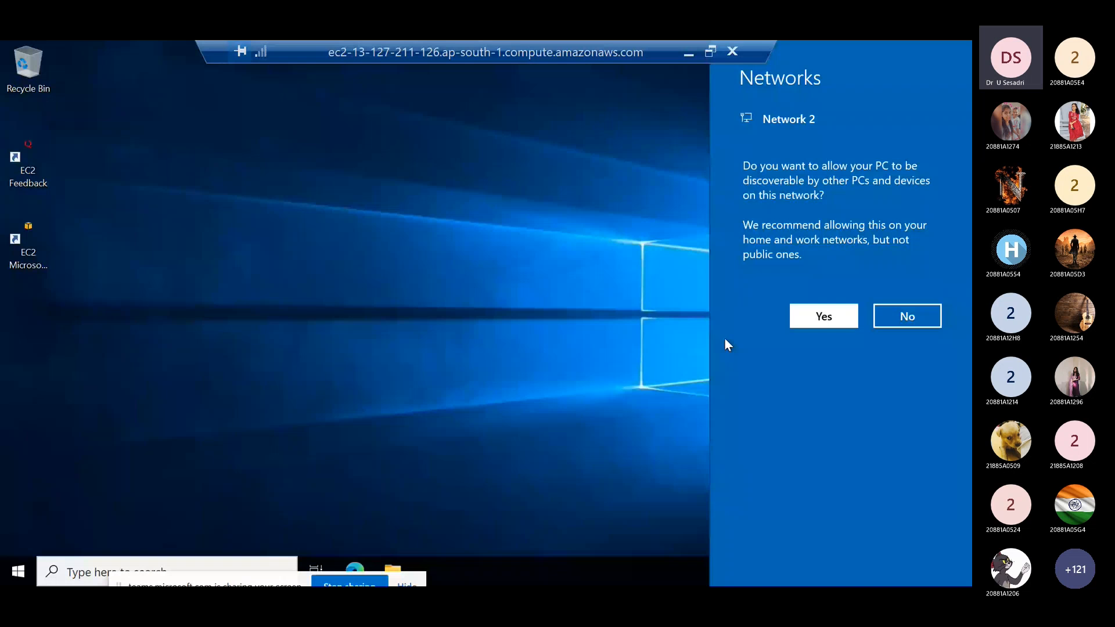
click(813, 317)
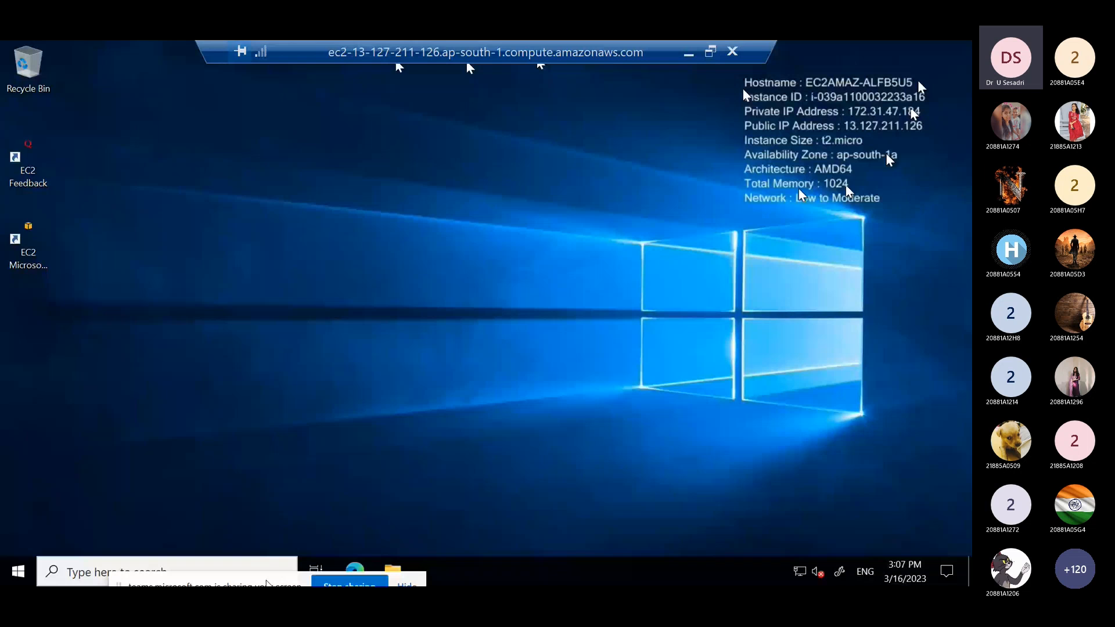
- Open File Explorer on the remote server, examine the folders and drives in This PC, and minimize the window
drag(267, 581, 709, 282)
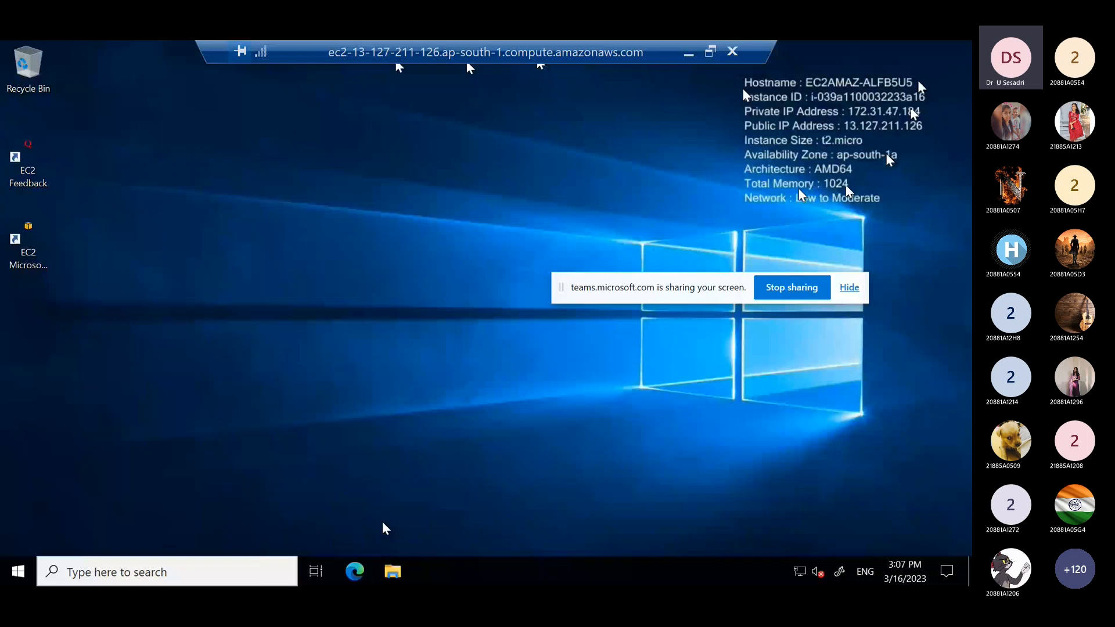
click(392, 572)
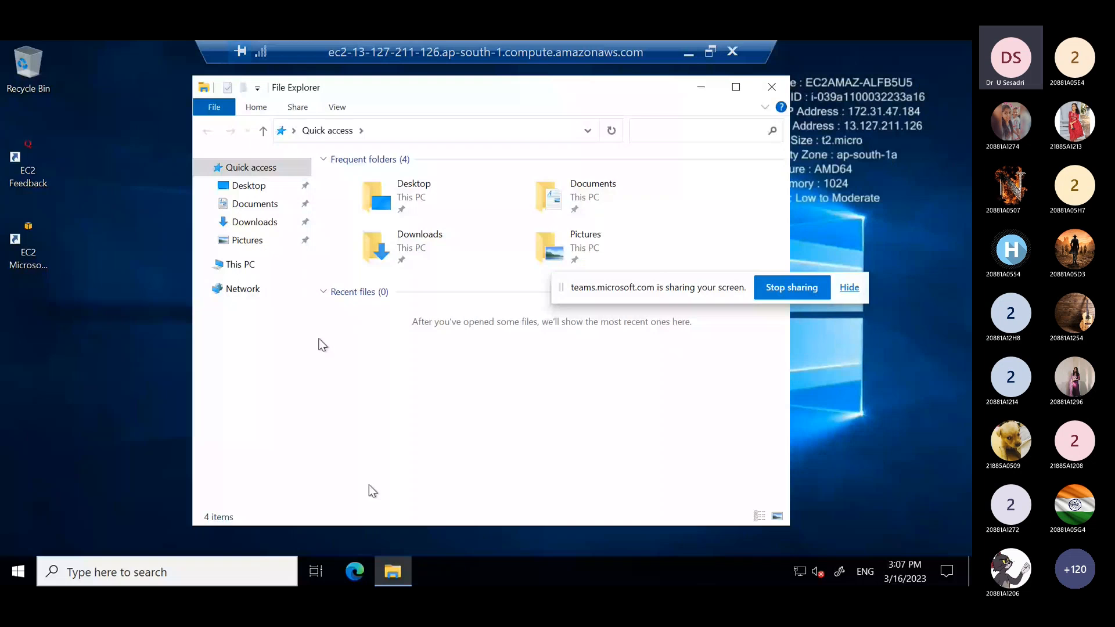
click(240, 266)
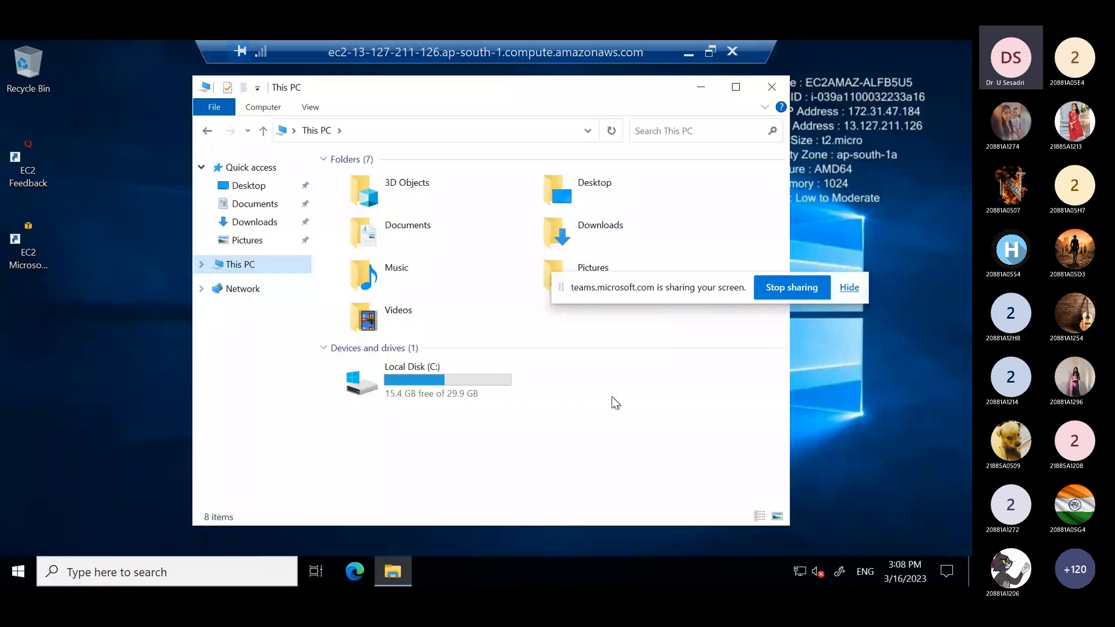
click(701, 89)
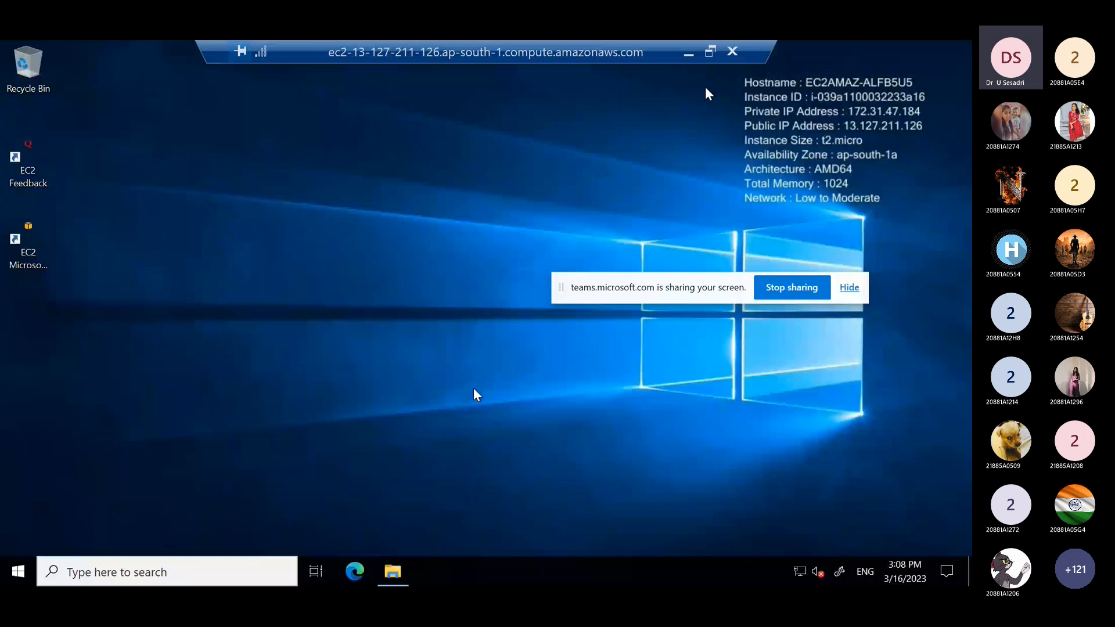
- Take the remote session out of full screen, close it, and confirm the disconnection
click(709, 52)
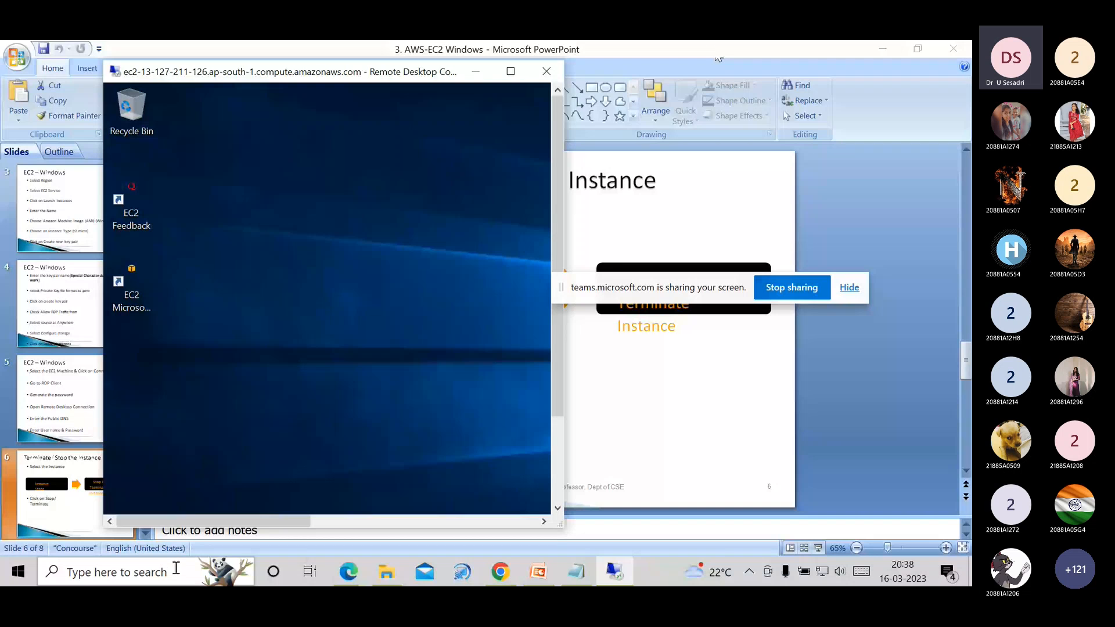
click(546, 71)
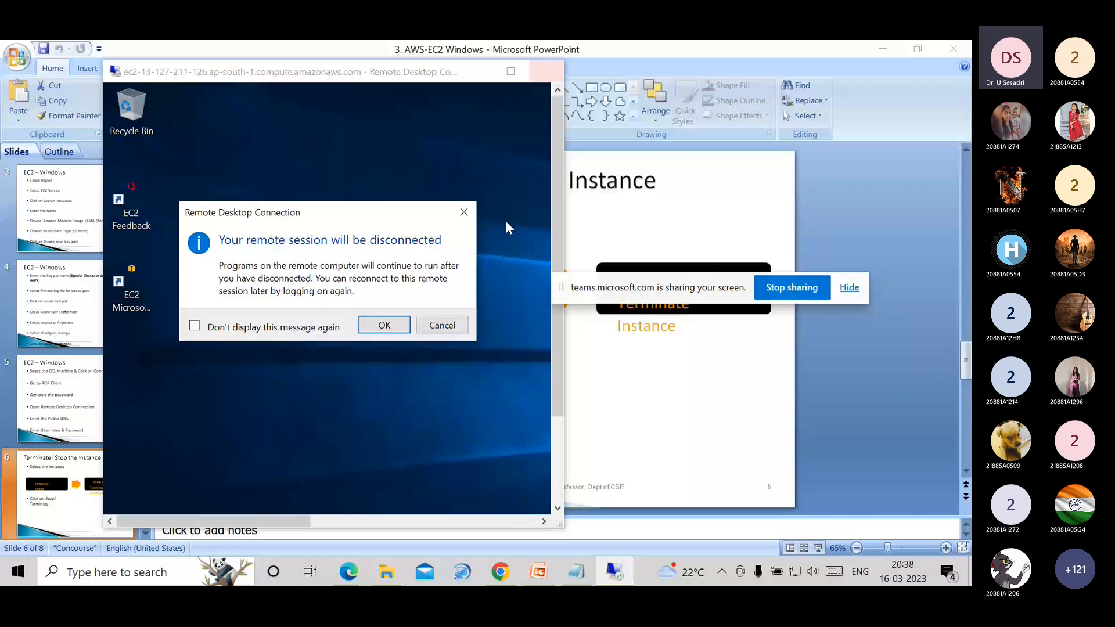
click(383, 326)
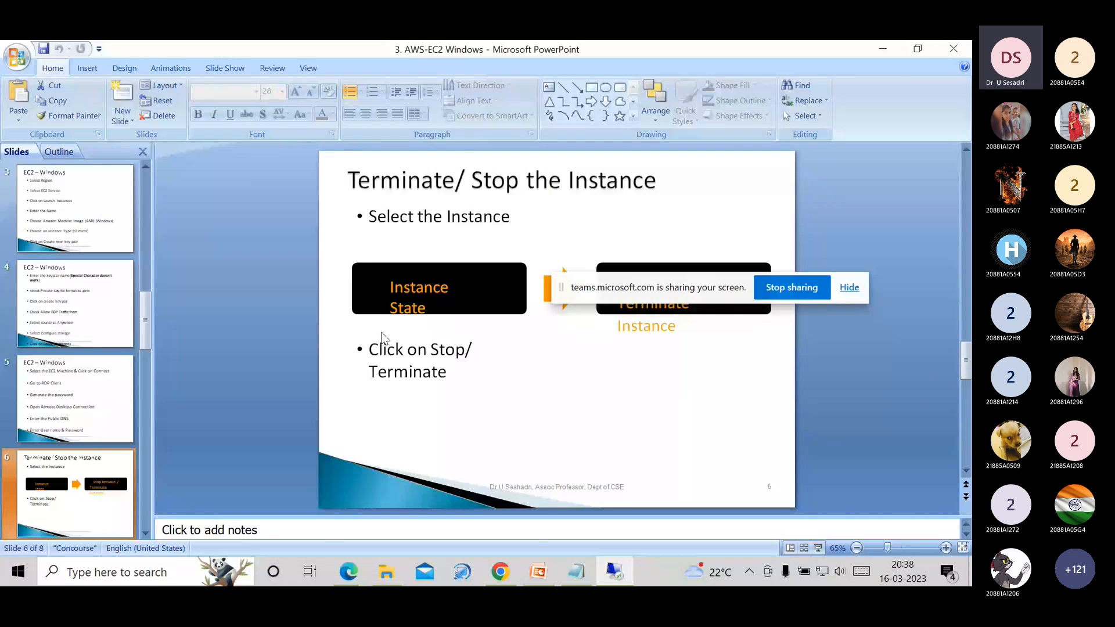
- Return to the AWS console in Chrome and go back from the connection page to the EC2 Instances list
key(alt+Tab)
scroll(327, 268, up, 3)
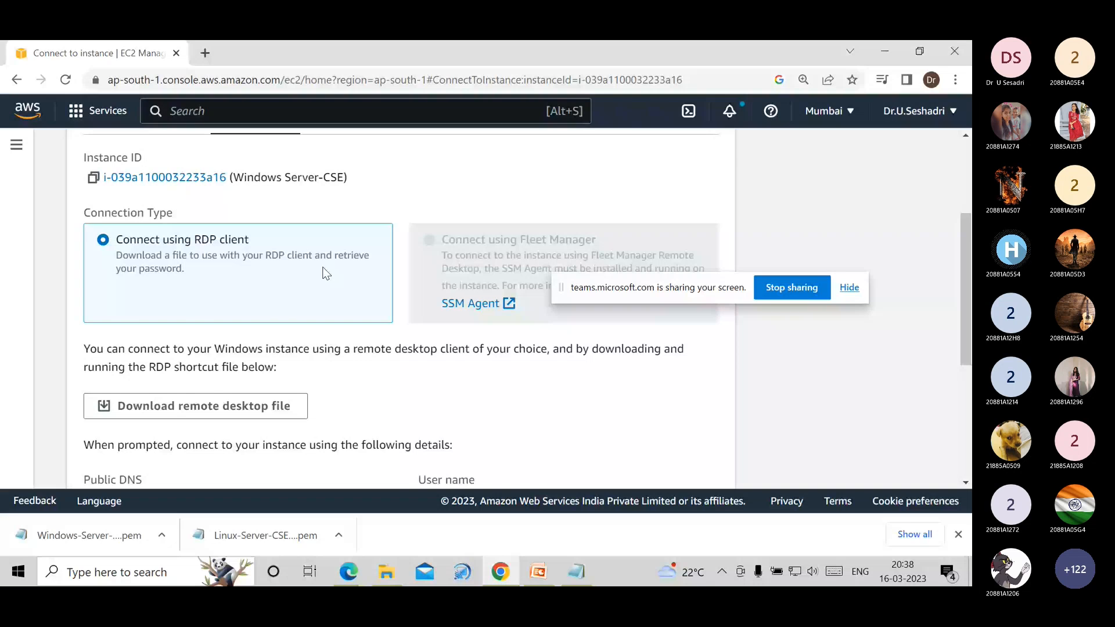
scroll(276, 249, up, 3)
scroll(276, 251, up, 1)
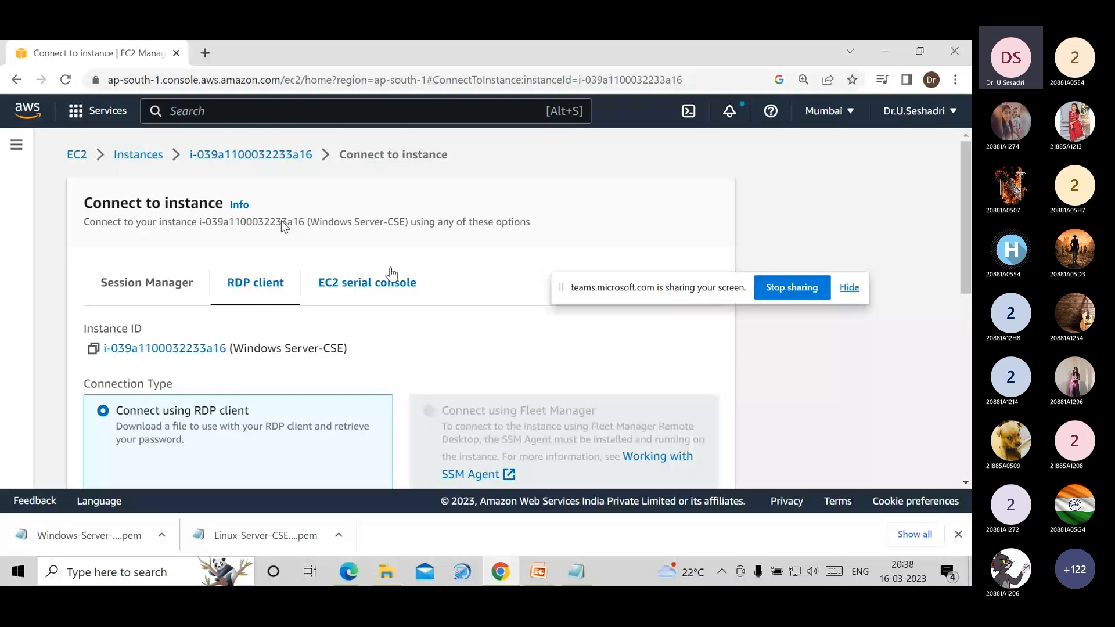
click(139, 154)
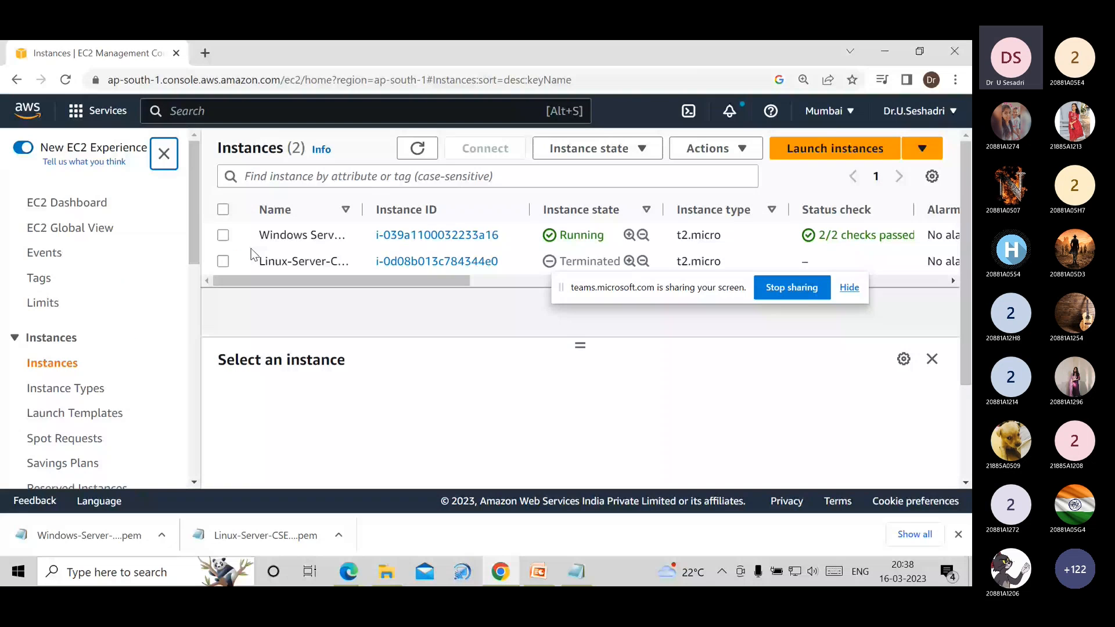
- Open the connection page for the Windows Server-CSE instance and show its RDP client connection details
click(223, 235)
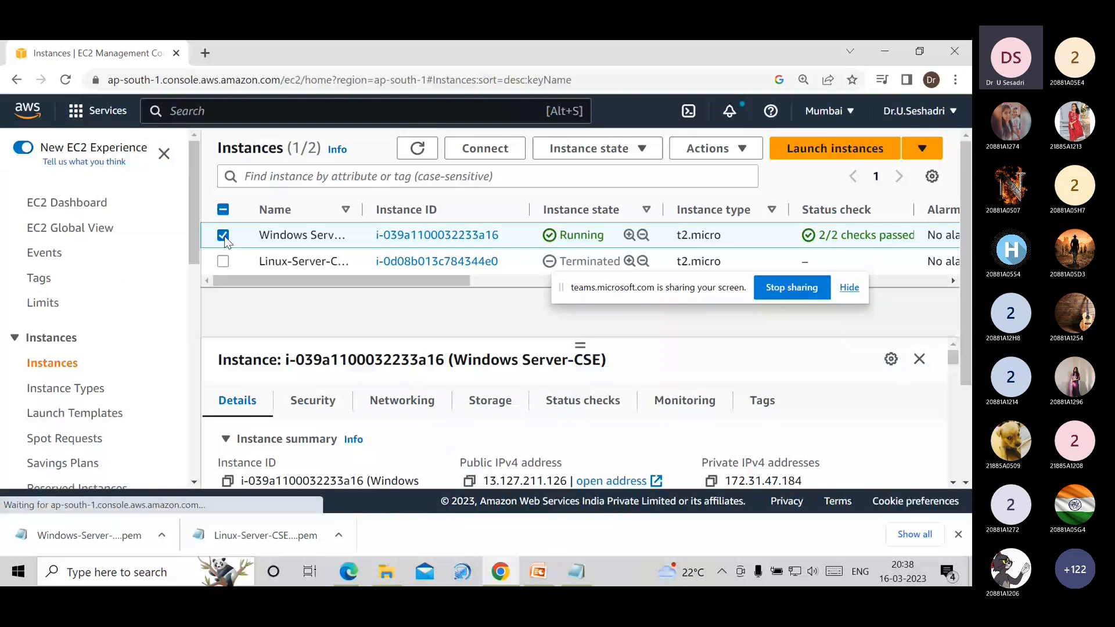
click(509, 152)
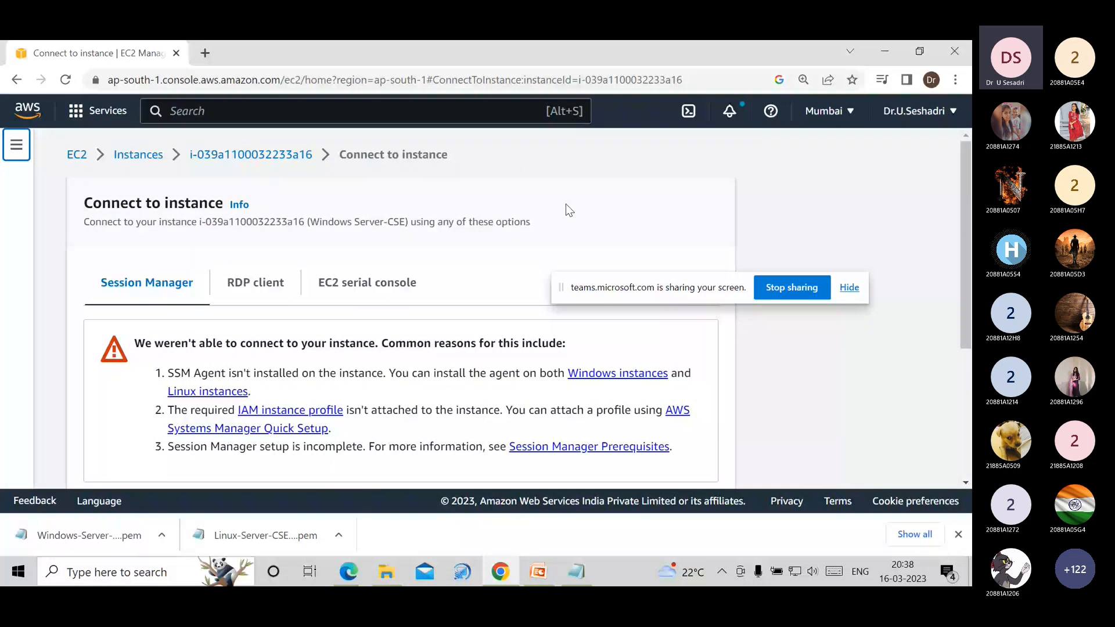
drag(615, 287, 681, 69)
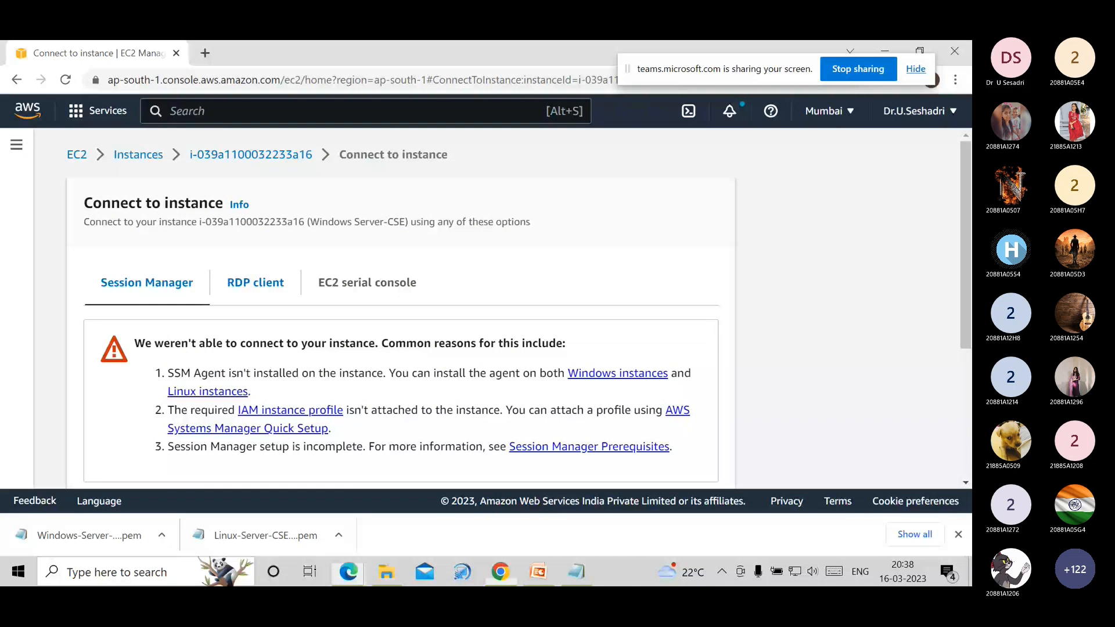
click(256, 282)
scroll(488, 351, down, 4)
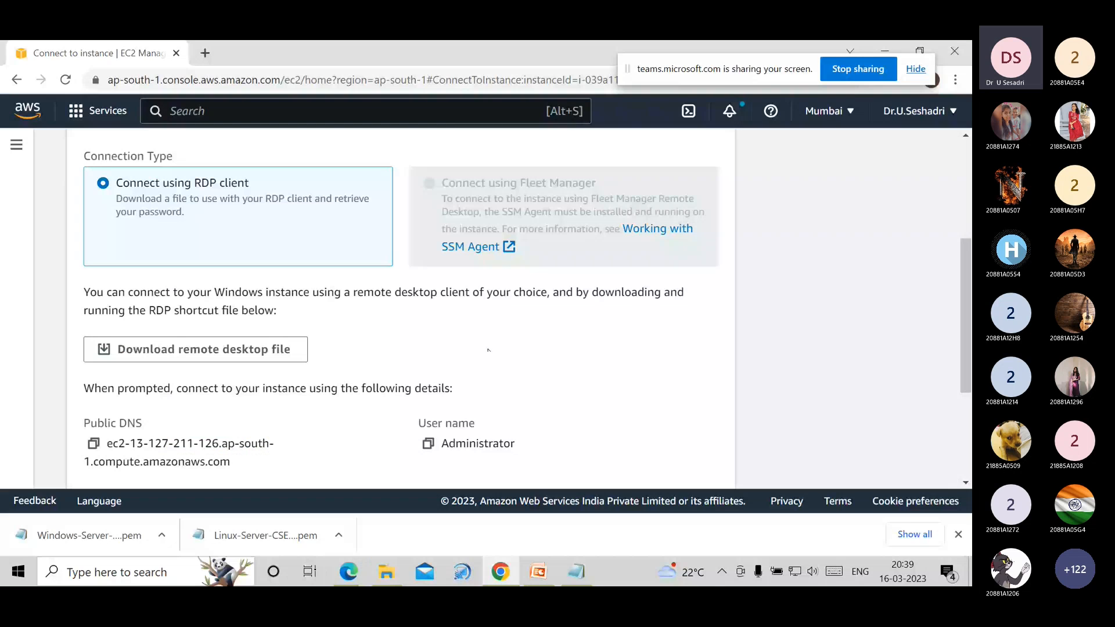
- Download the remote desktop file for Windows Server-CSE, open it from the Downloads folder, and accept connecting to the unknown publisher
scroll(259, 433, up, 1)
click(259, 433)
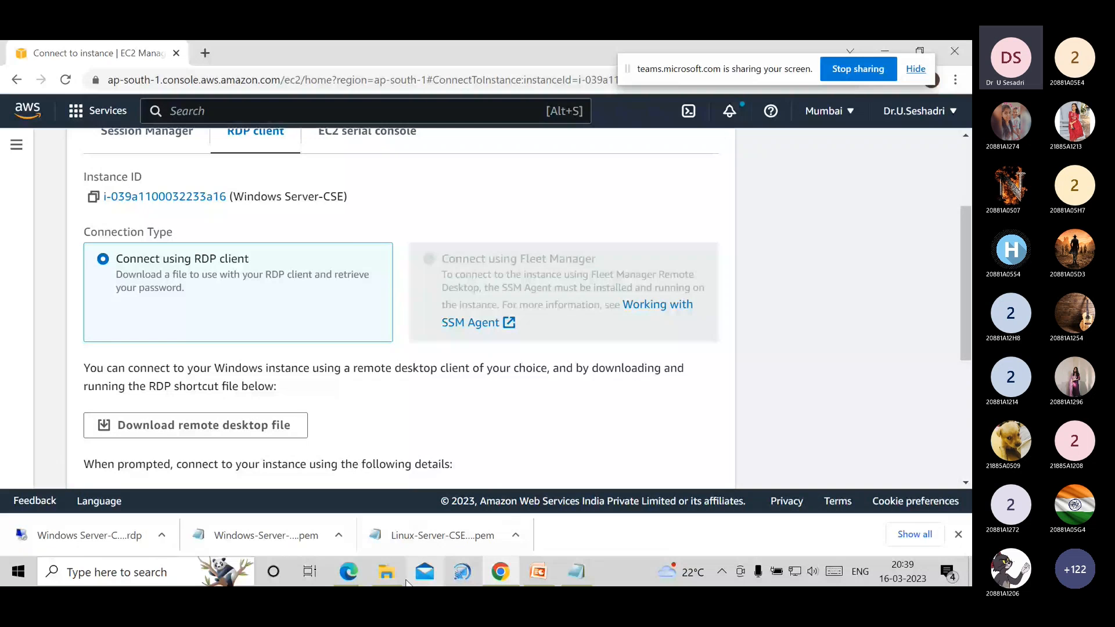
click(387, 572)
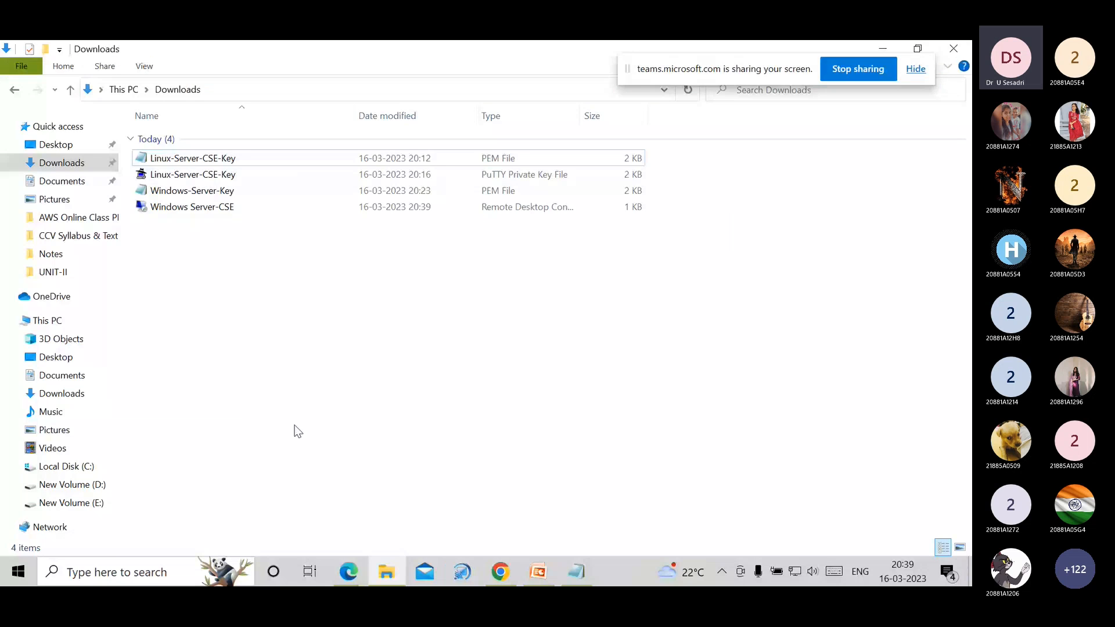
double_click(189, 208)
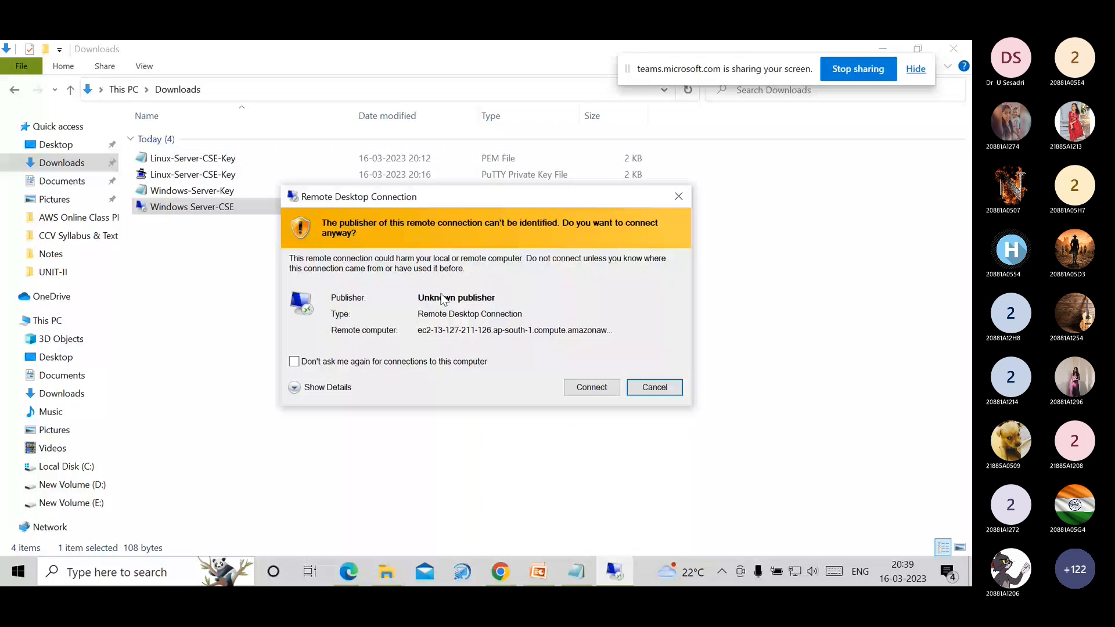
click(591, 388)
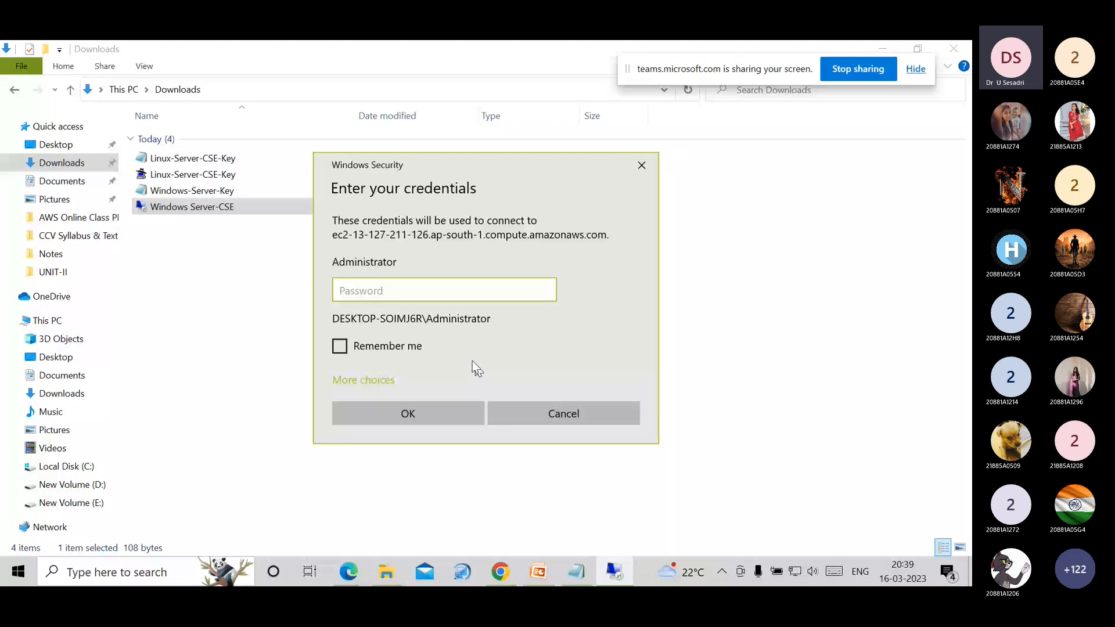
- Provide the Administrator password kept in the Notepad notes and accept the untrusted certificate to log in to the remote server
key(alt+Tab)
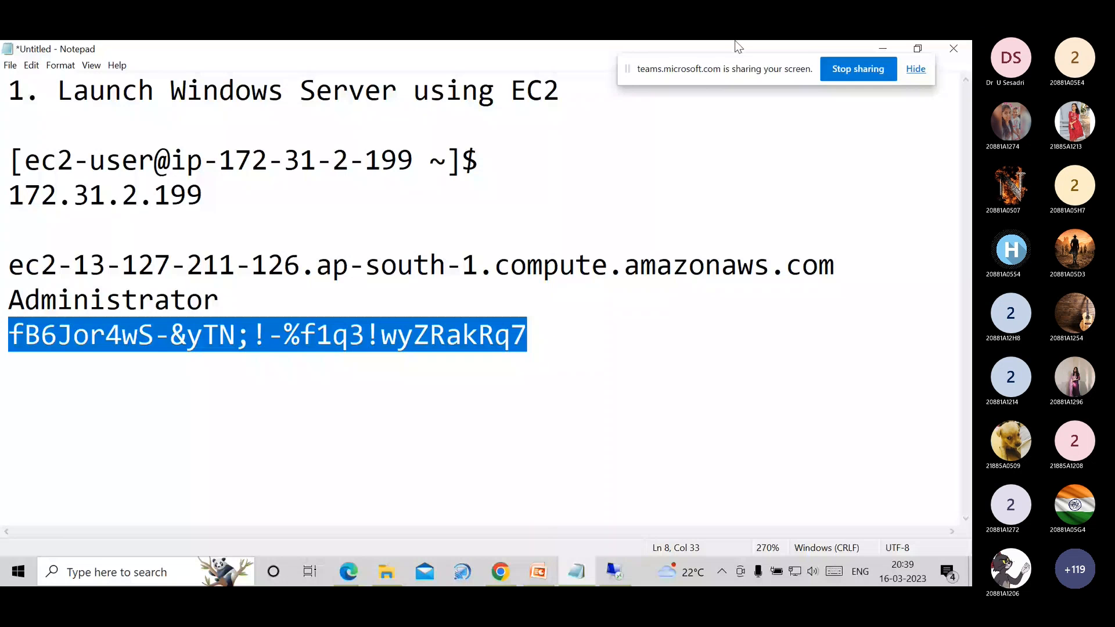
drag(733, 69, 731, 157)
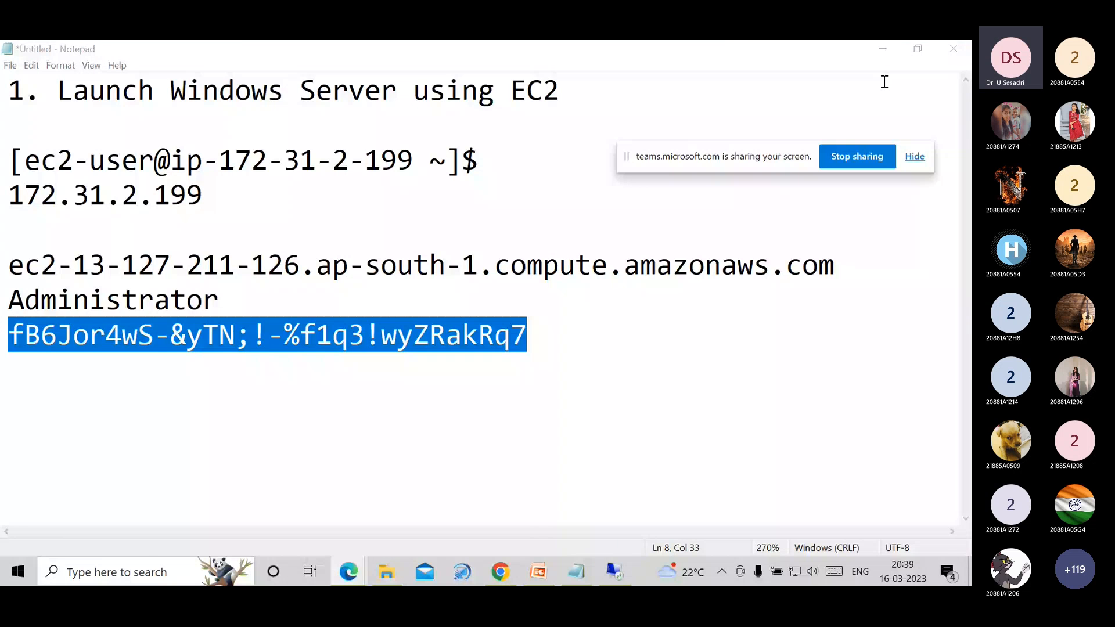
click(883, 49)
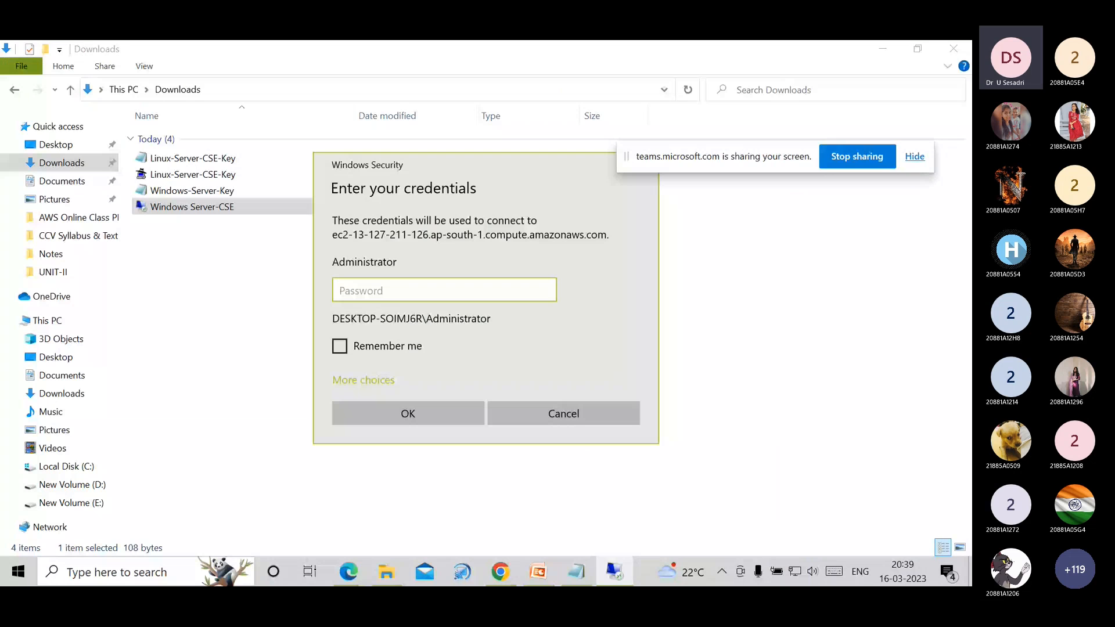
click(427, 415)
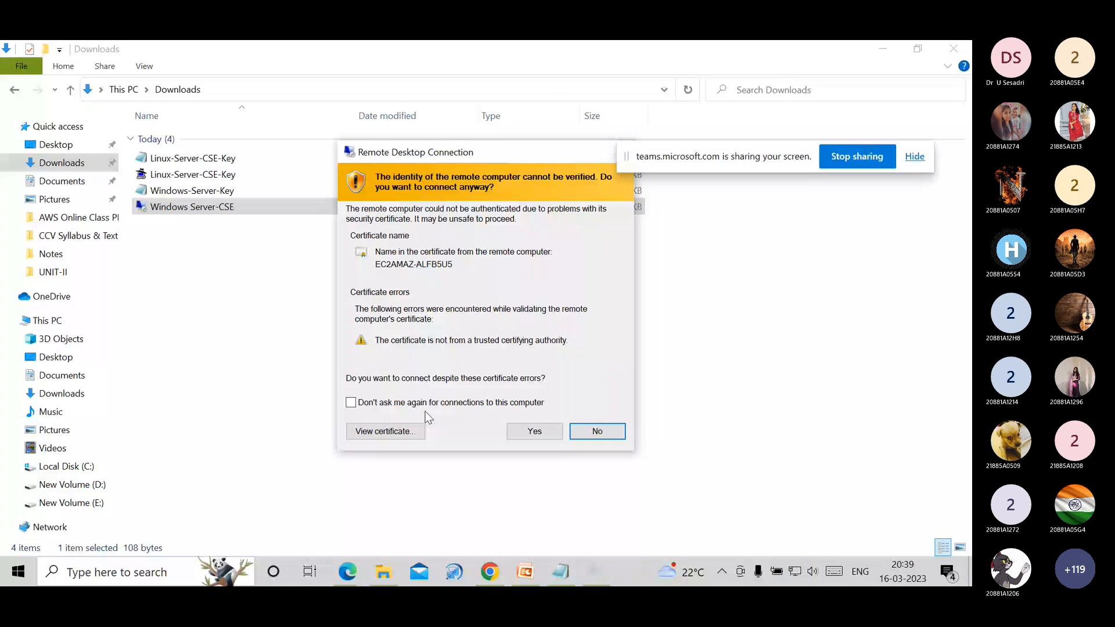
click(535, 431)
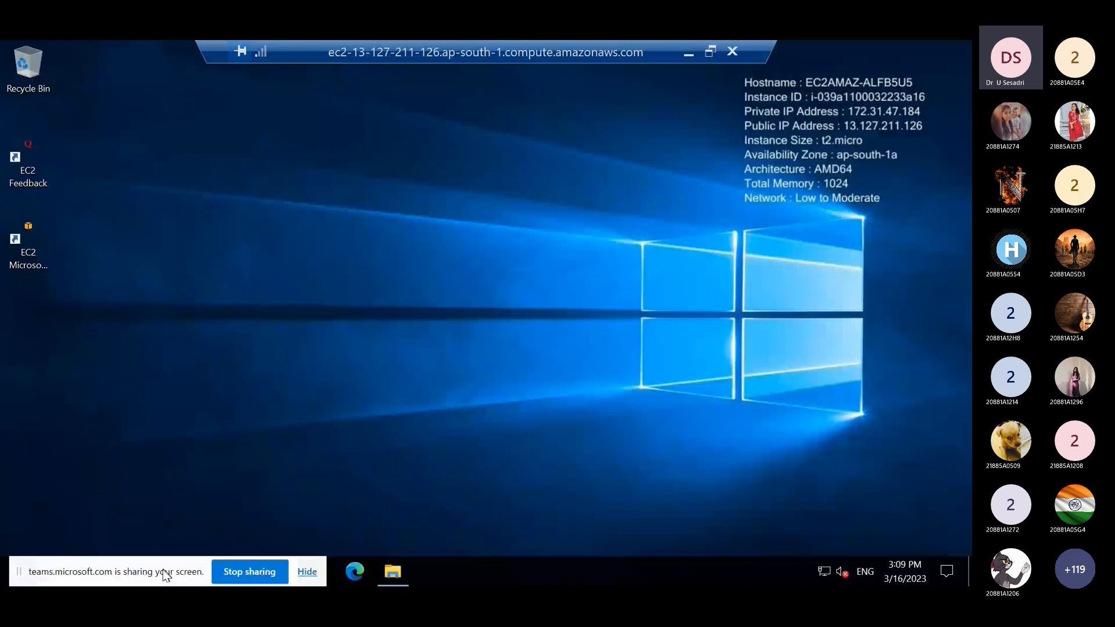
- Close the remote desktop session and return to the EC2 Instances list in Chrome
drag(163, 570, 161, 573)
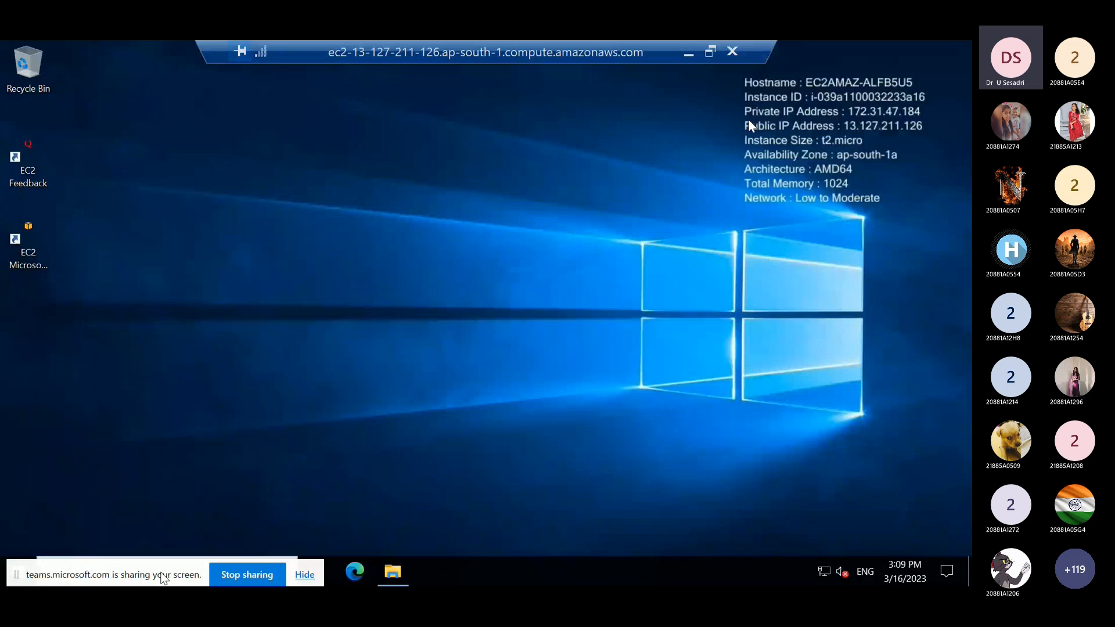
click(733, 55)
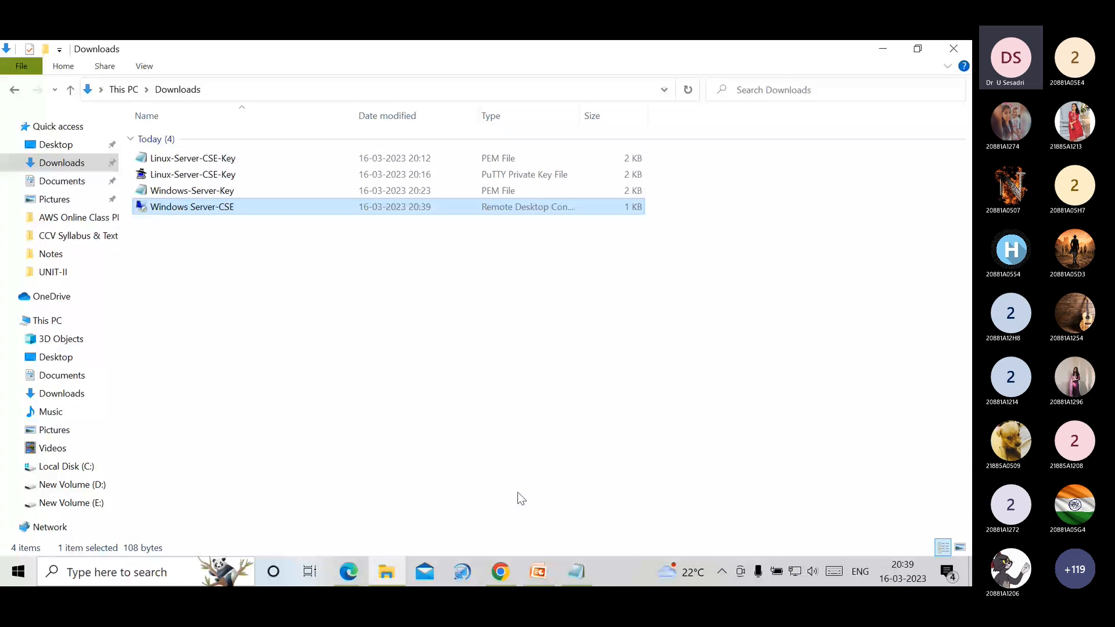
click(501, 571)
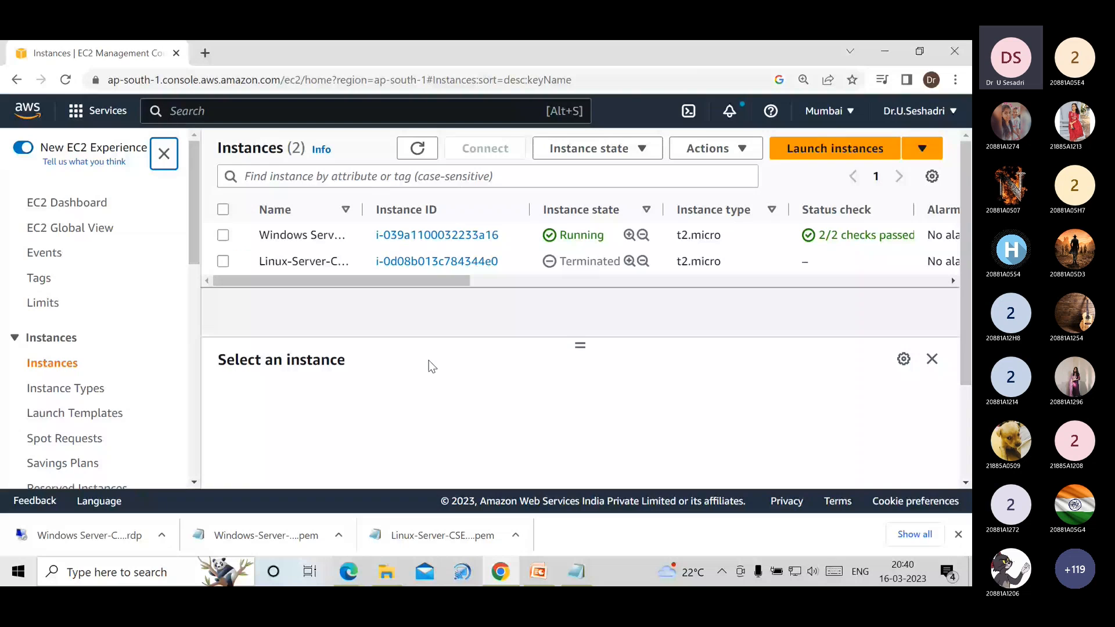
- Stop the Windows Server-CSE instance, confirm the stop, and dismiss the notification
click(222, 236)
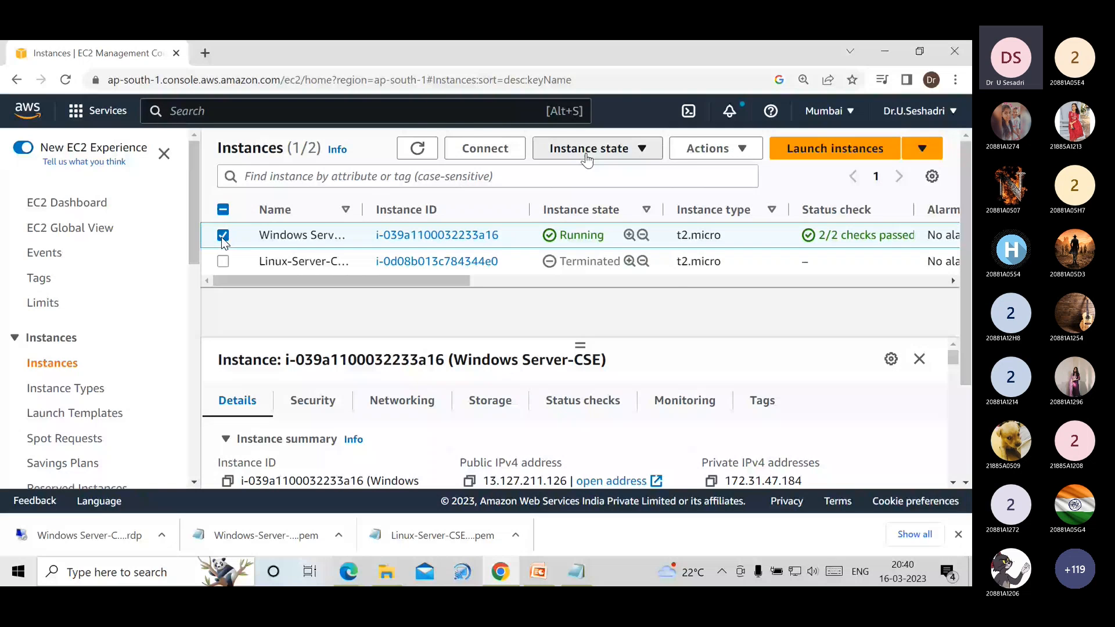
click(586, 155)
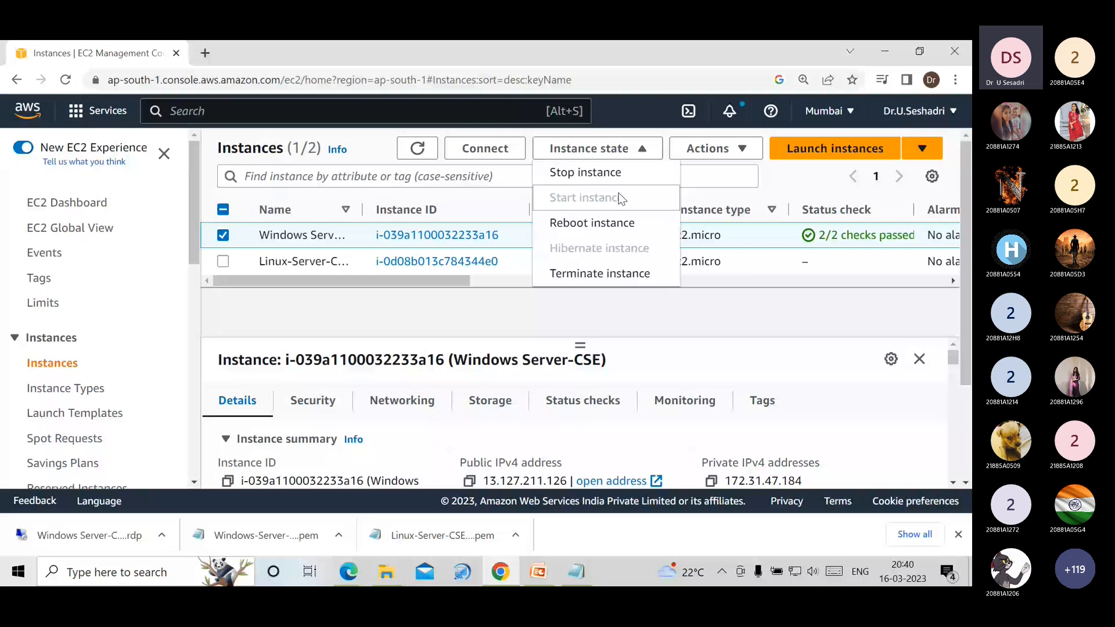
click(586, 172)
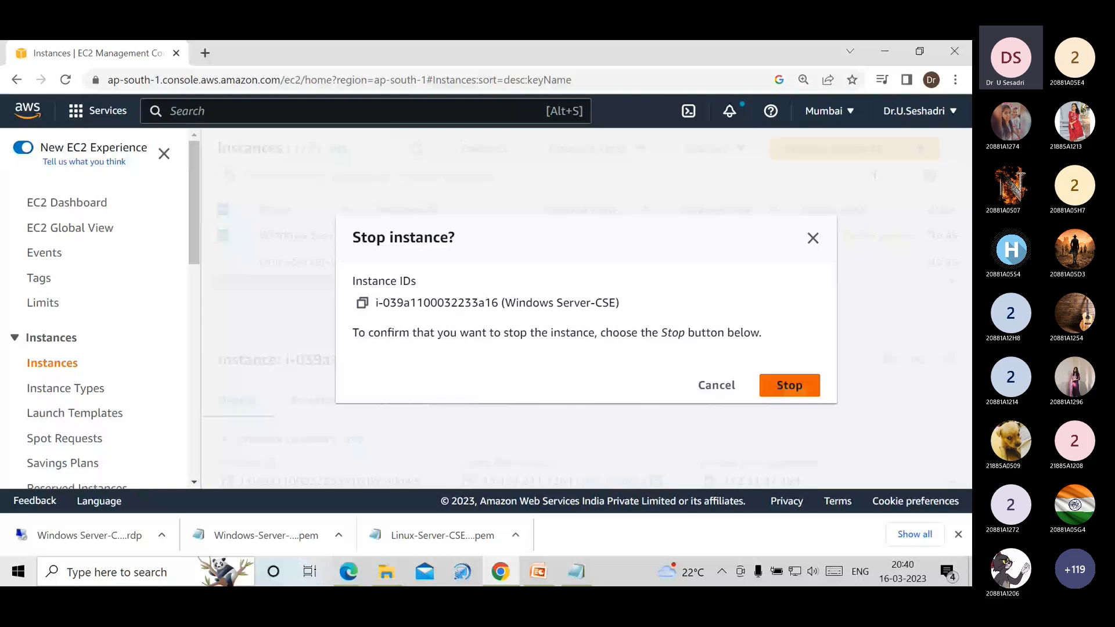
click(789, 385)
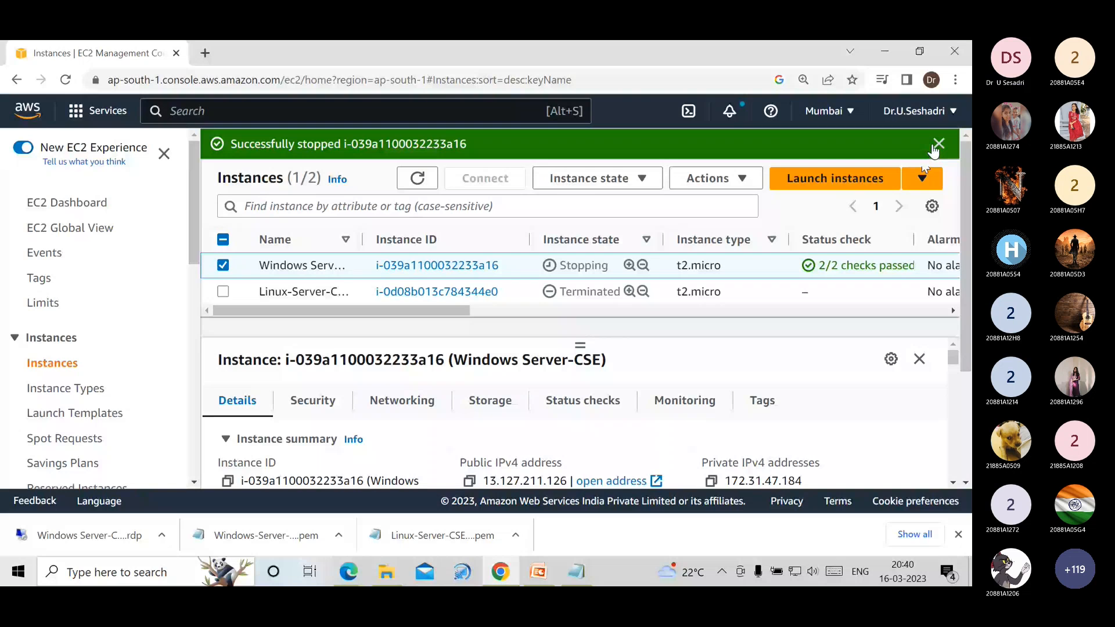
click(937, 146)
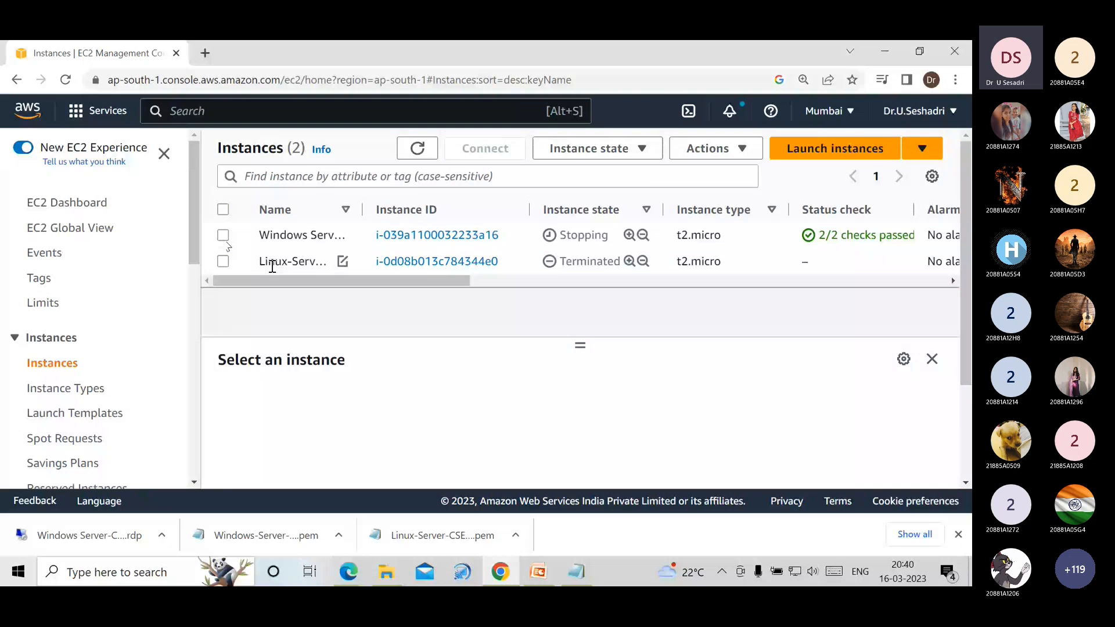
- Try to start the Windows Server-CSE instance and clear its selection
click(224, 236)
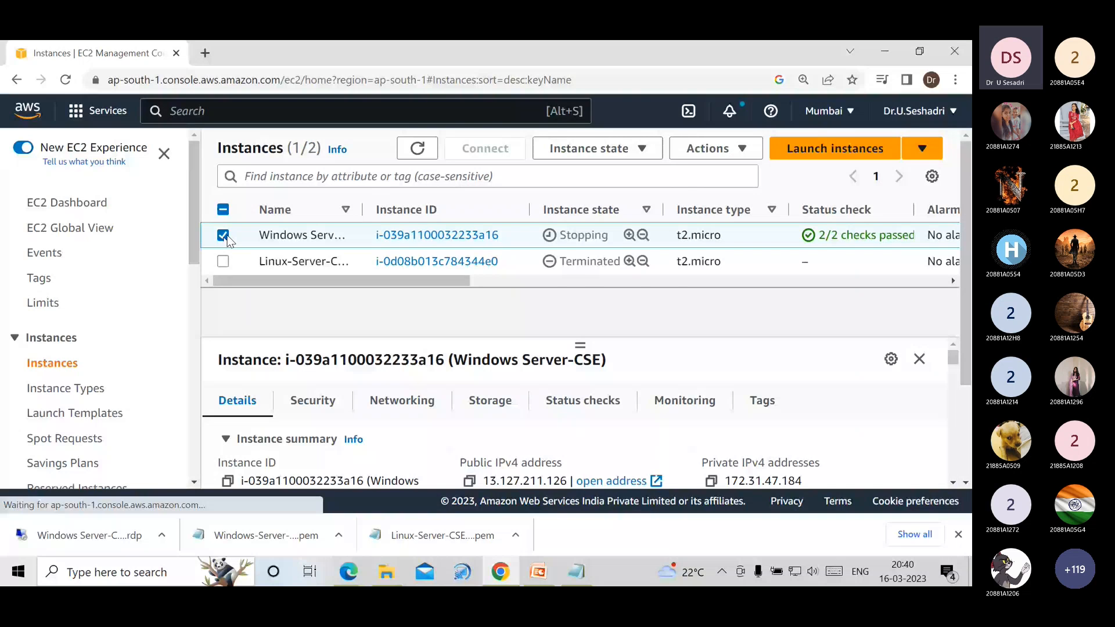
click(593, 149)
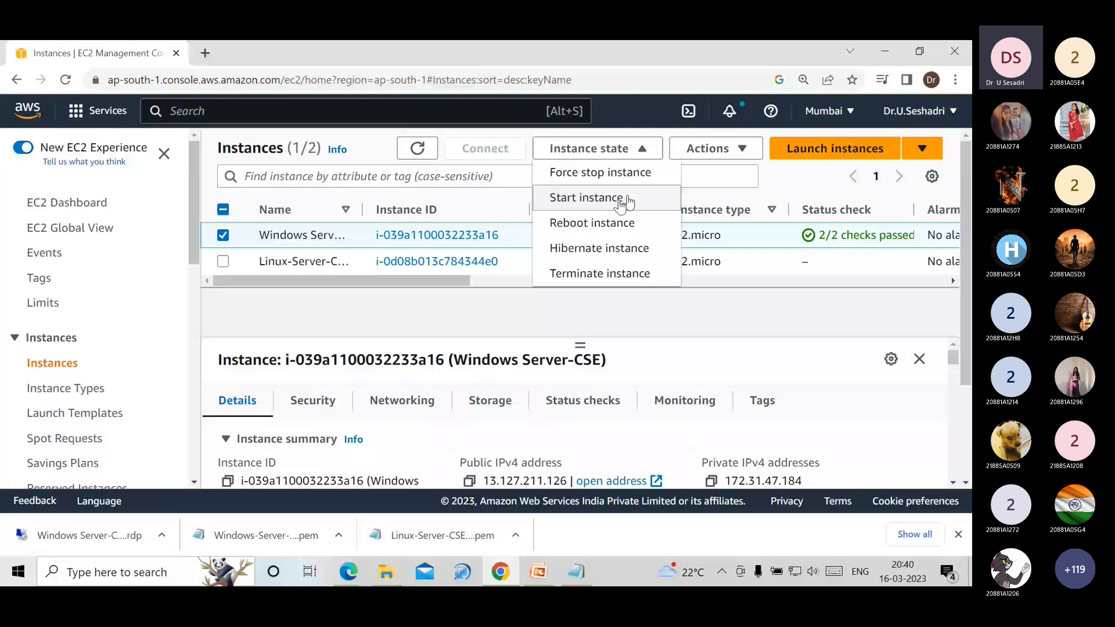
click(621, 199)
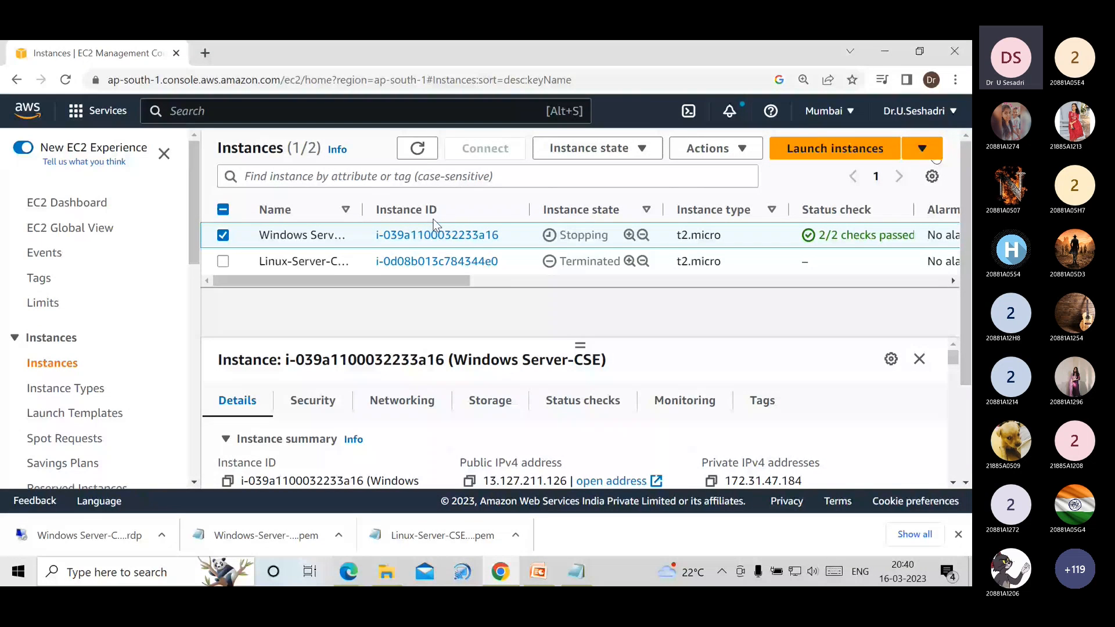
click(223, 235)
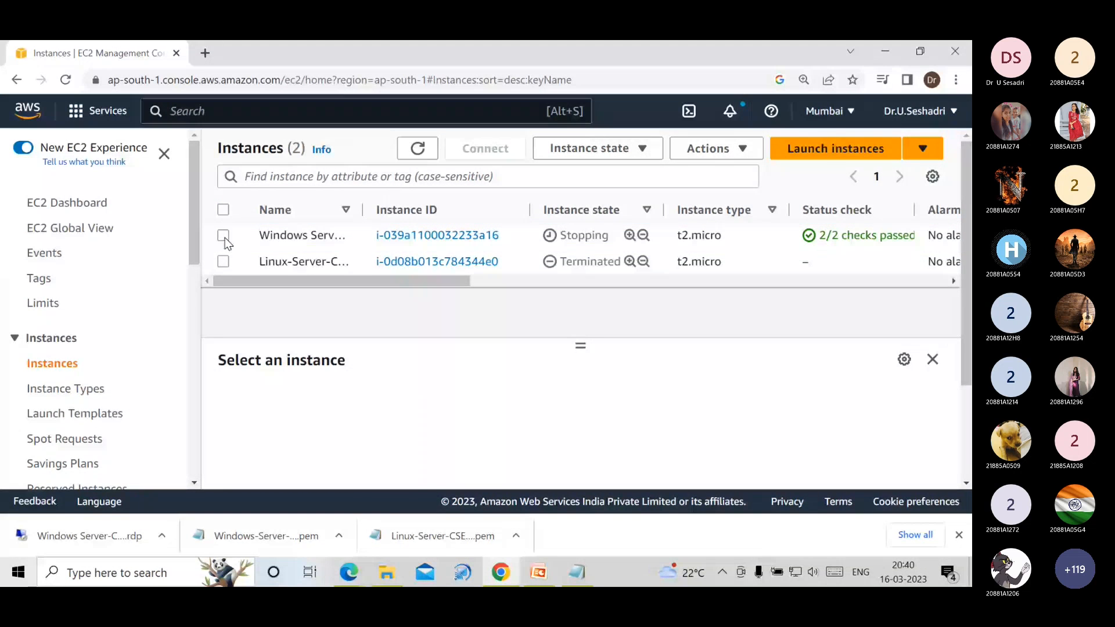
- Refresh the instance list, try again to start Windows Server-CSE, and dismiss the notification
click(417, 149)
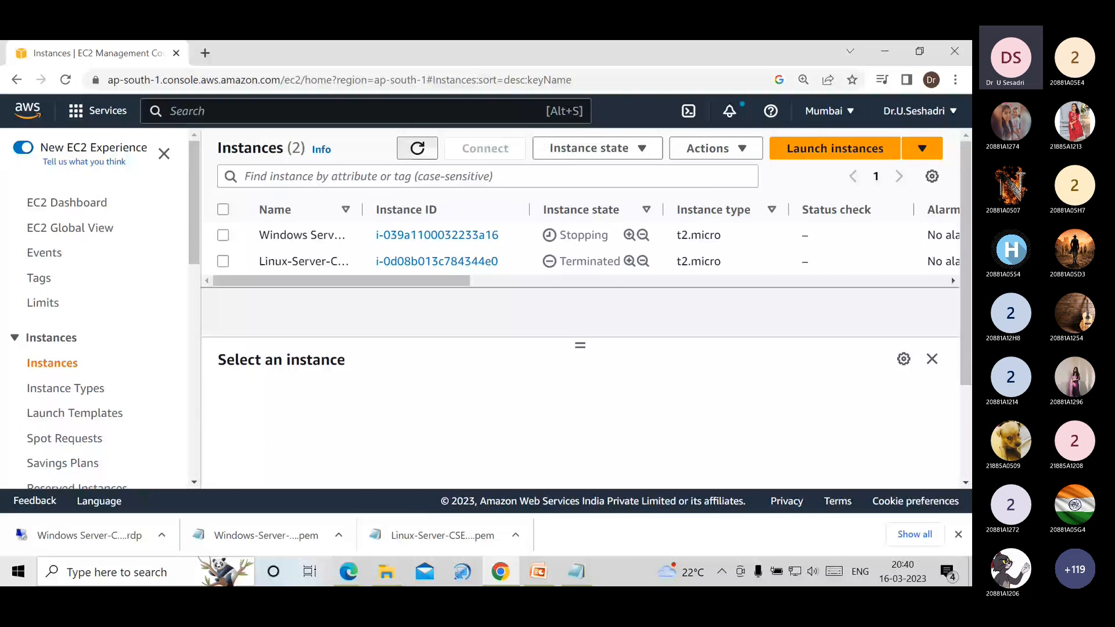
click(223, 235)
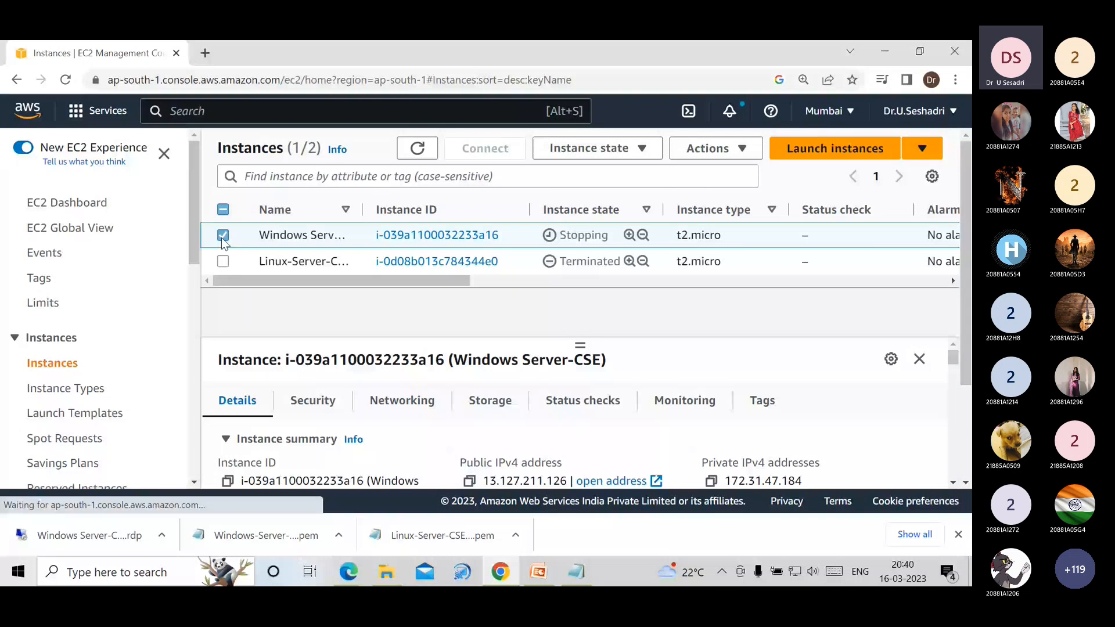
click(597, 149)
click(600, 206)
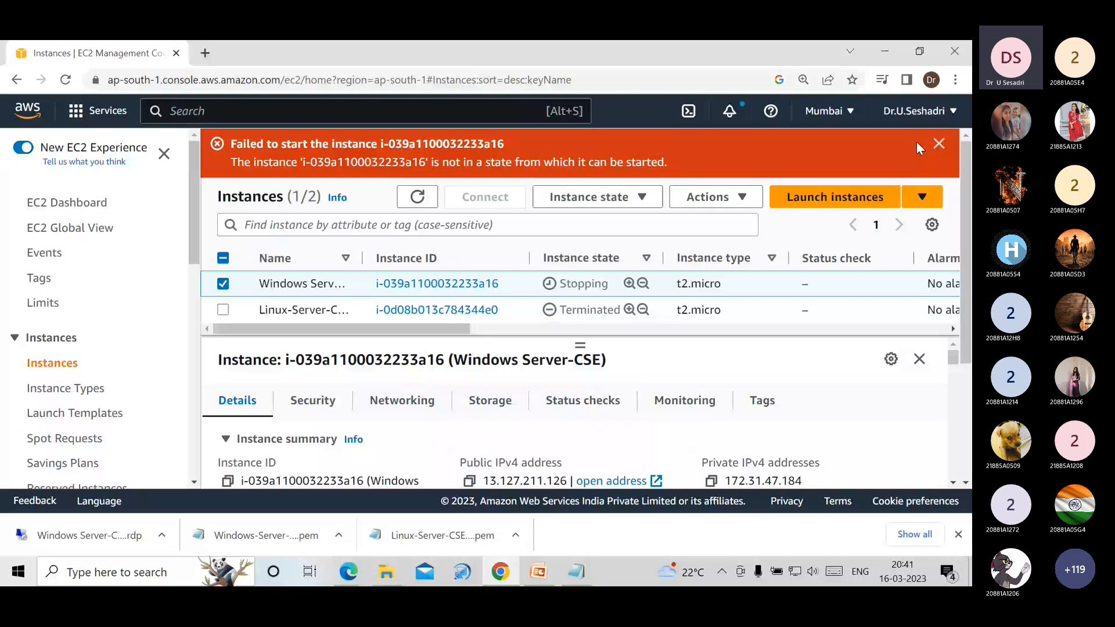
click(939, 143)
- Reload the Instances page, make another attempt to start the Windows Server-CSE instance, and deselect it
click(66, 80)
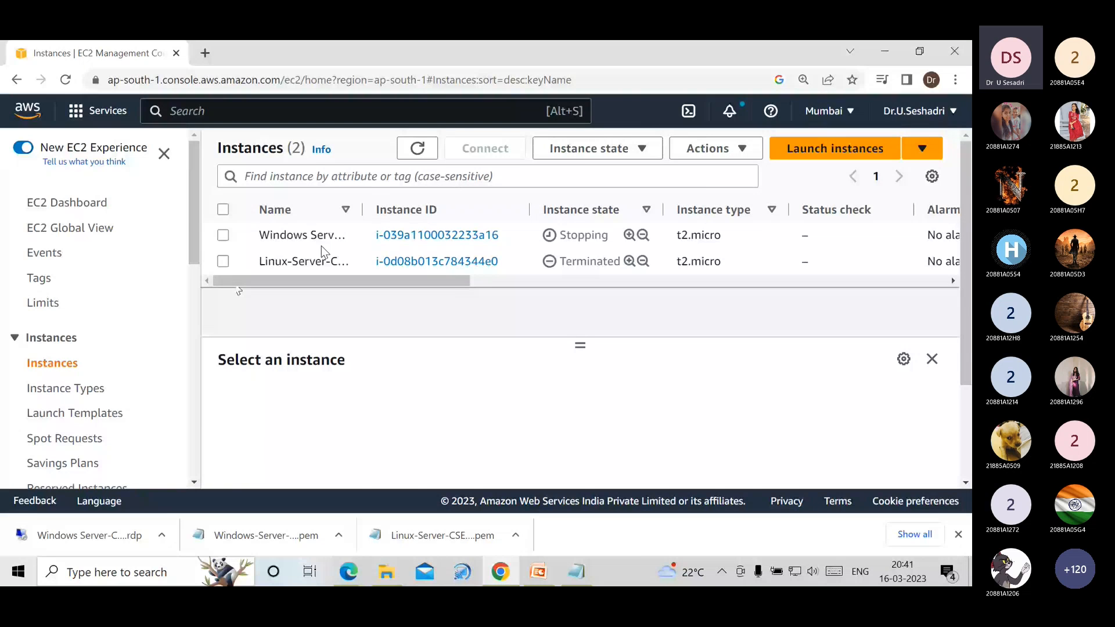
click(223, 236)
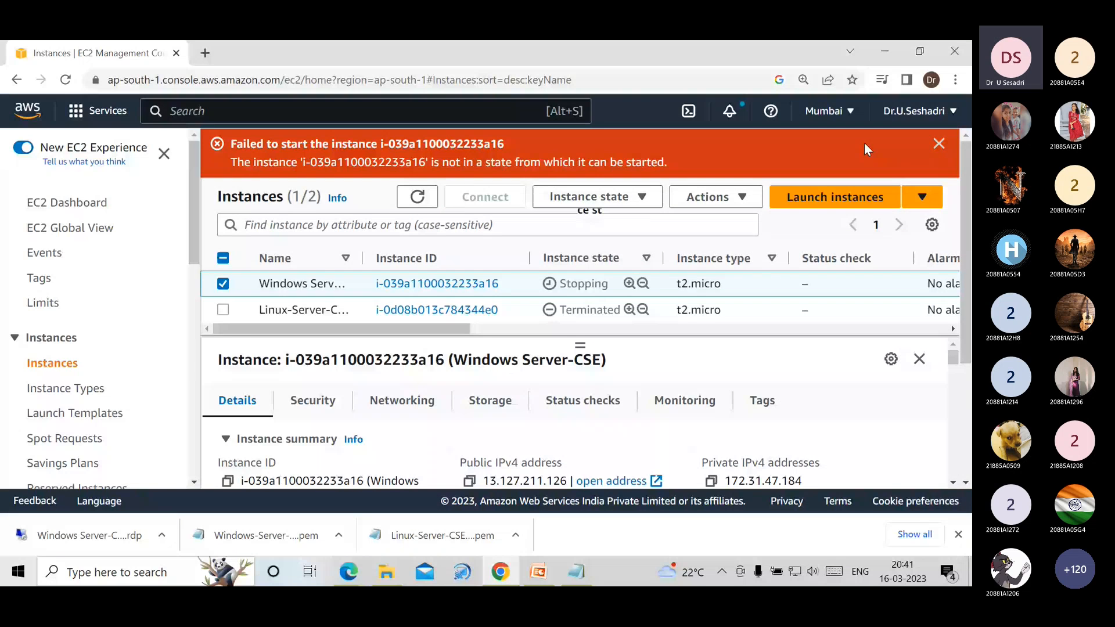
click(223, 235)
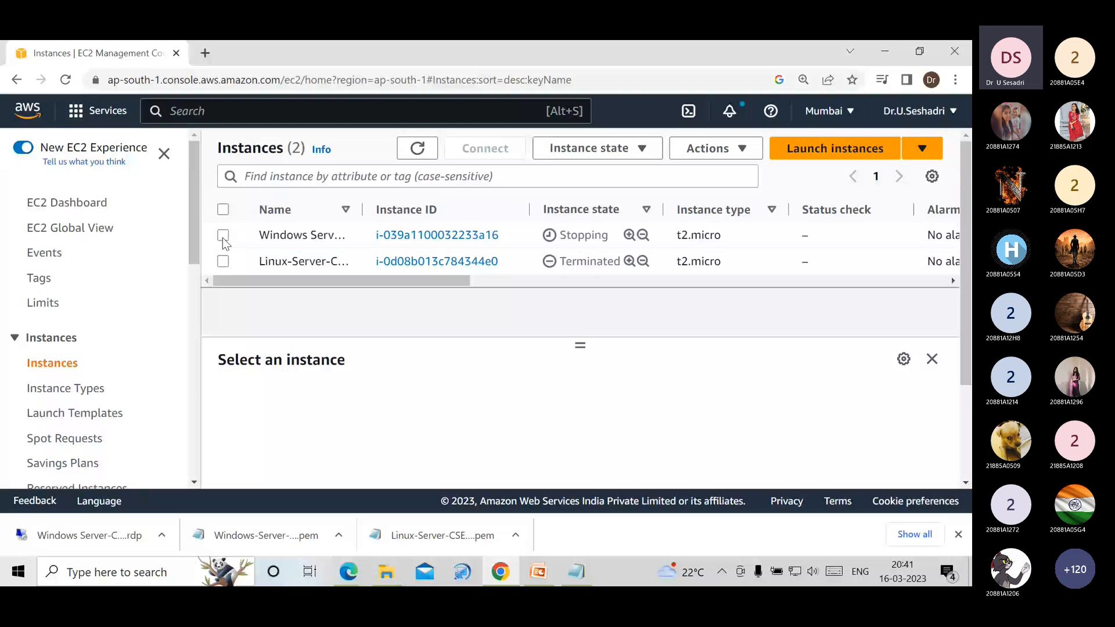
- Switch to the Notepad notes and highlight the heading line "1. Launch Windows Server using EC2", then clear the highlight
click(575, 572)
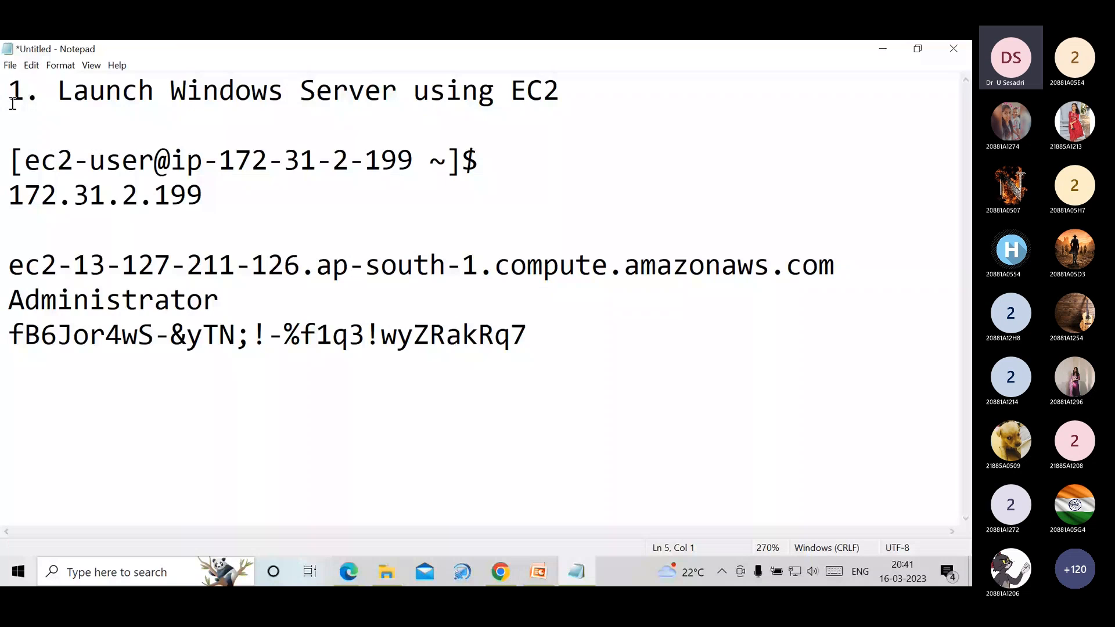
drag(13, 104, 612, 84)
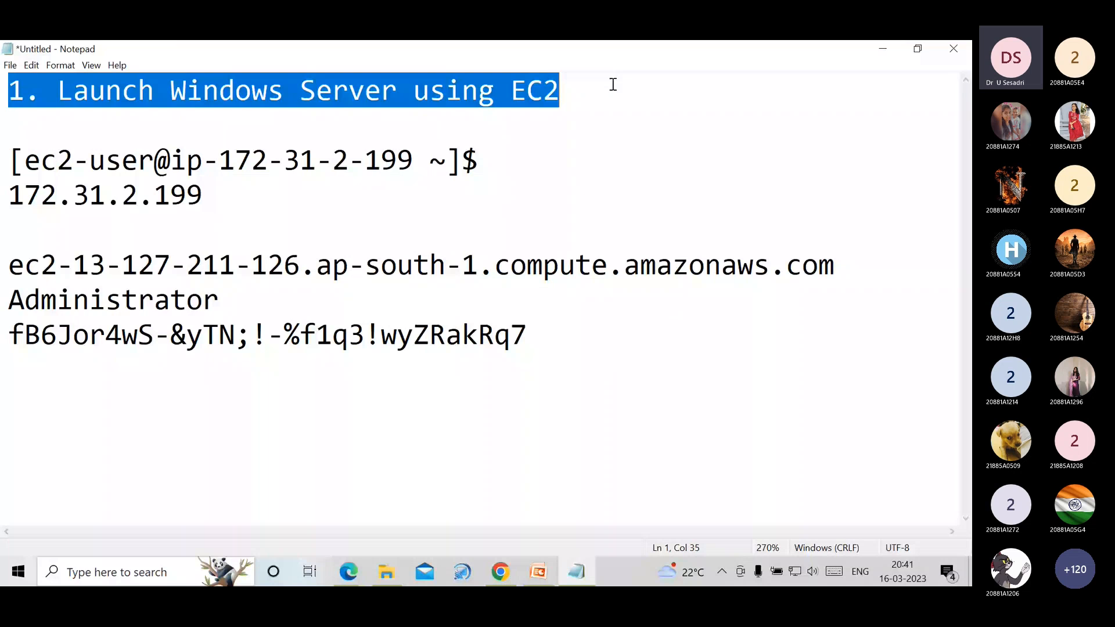
click(598, 95)
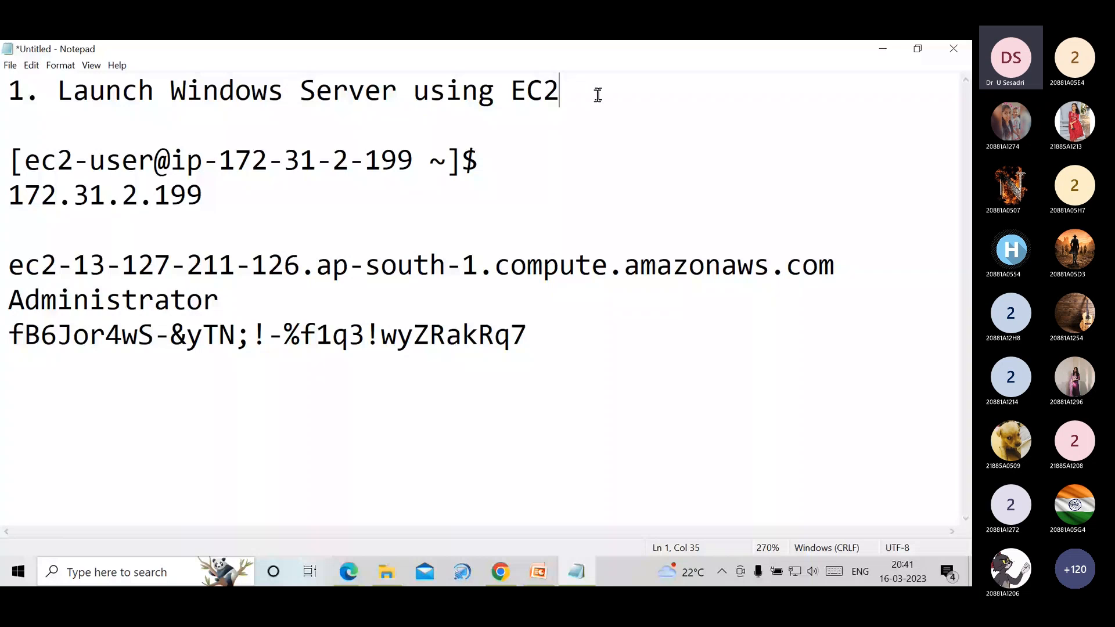
- Add the lines "4. Linux-Server" and "Windows Server" at the end of the notes after a blank line, and select both lines
click(576, 339)
key(Return)
key(Return)
text(4.)
key(Home)
click(139, 413)
text(Li)
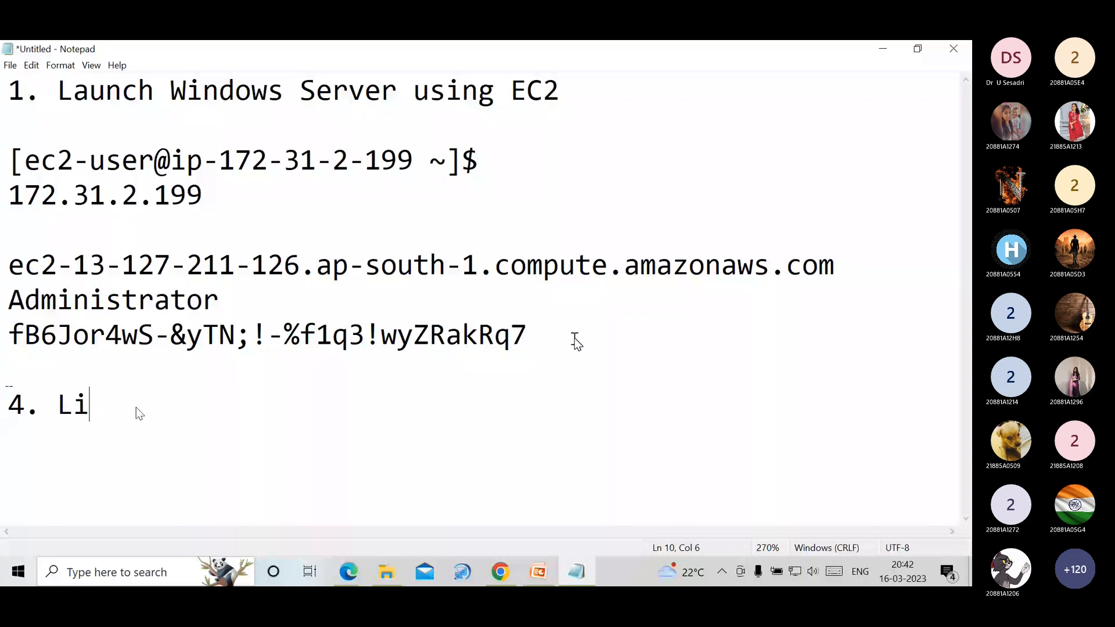
text(nux-Ser)
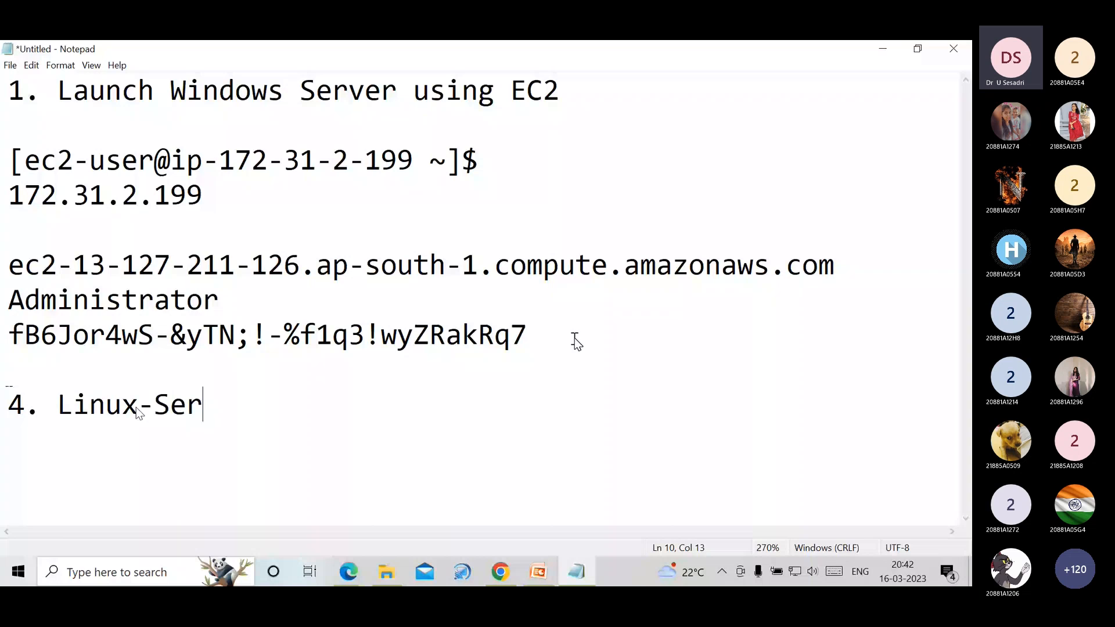
text(ver)
key(Return)
text(Windows )
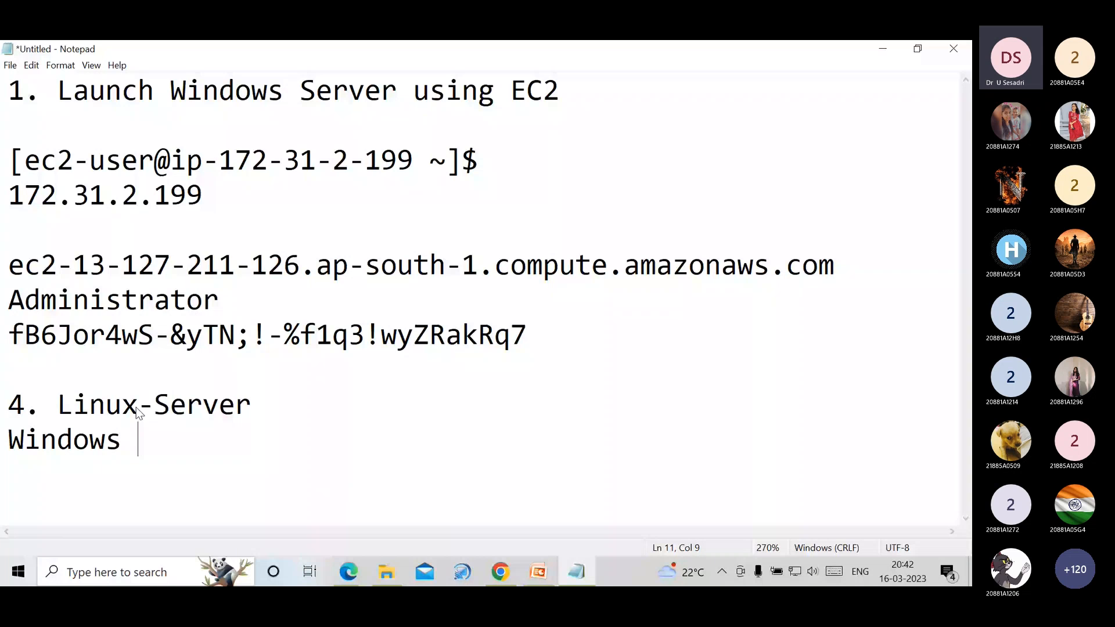
text(Server)
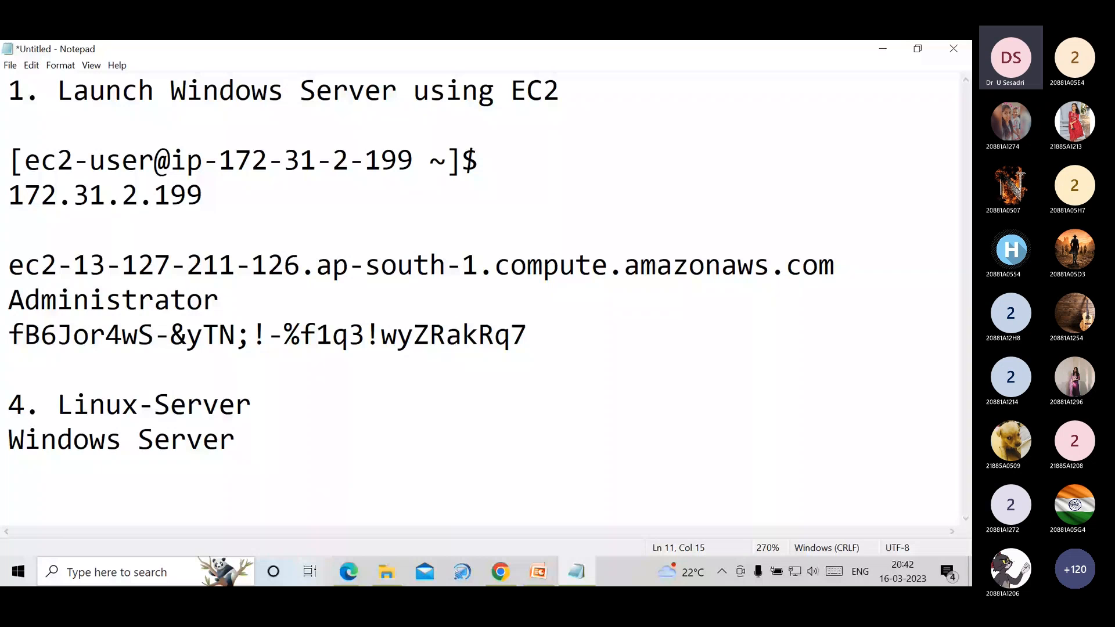
drag(8, 404, 242, 440)
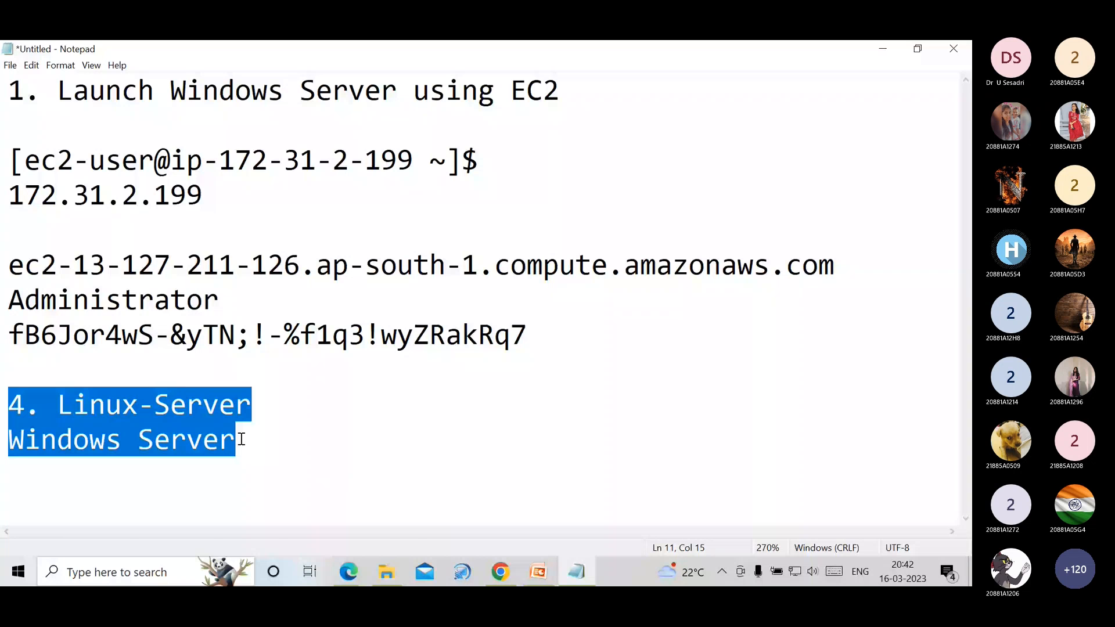
- Switch to Chrome's EC2 Instances page, reload it, and start Windows Server-CSE, refreshing the instance list to follow its state
key(alt+Tab)
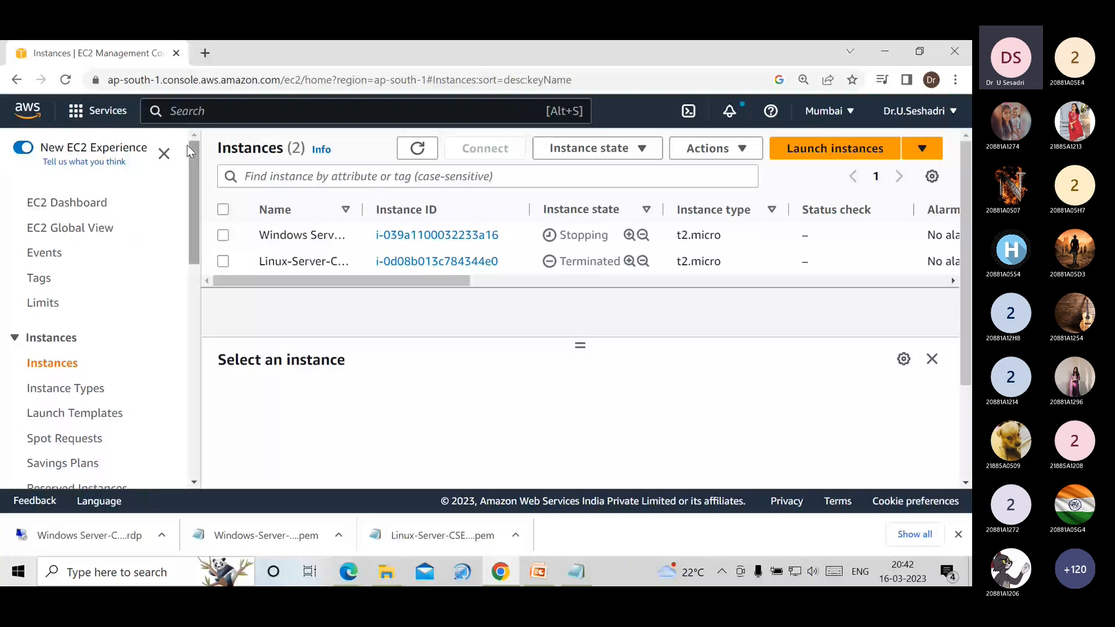
click(66, 81)
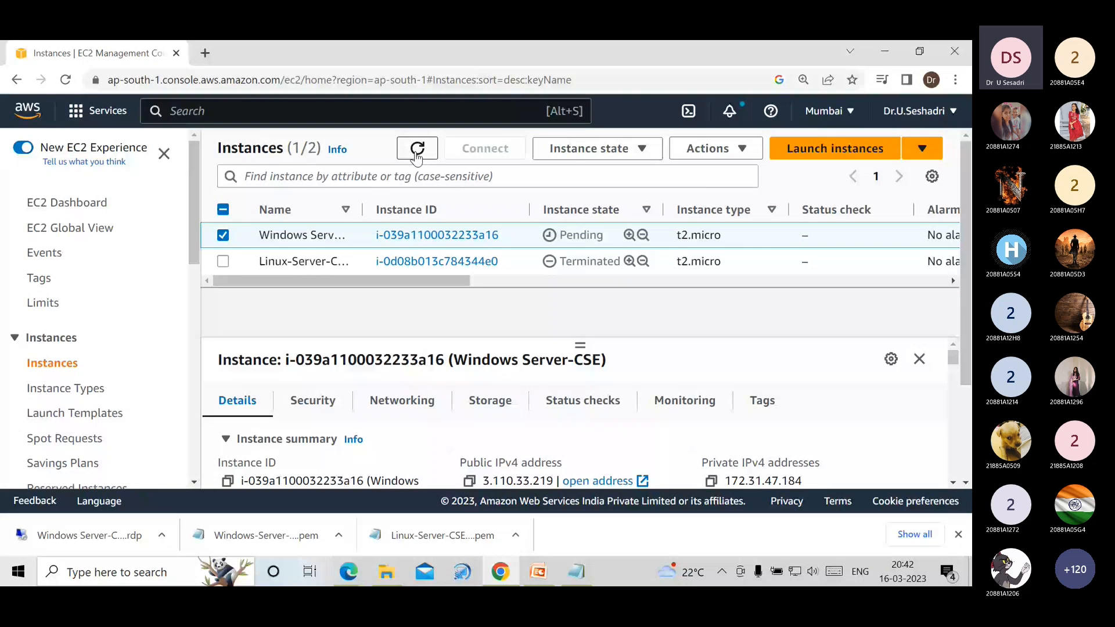
click(416, 152)
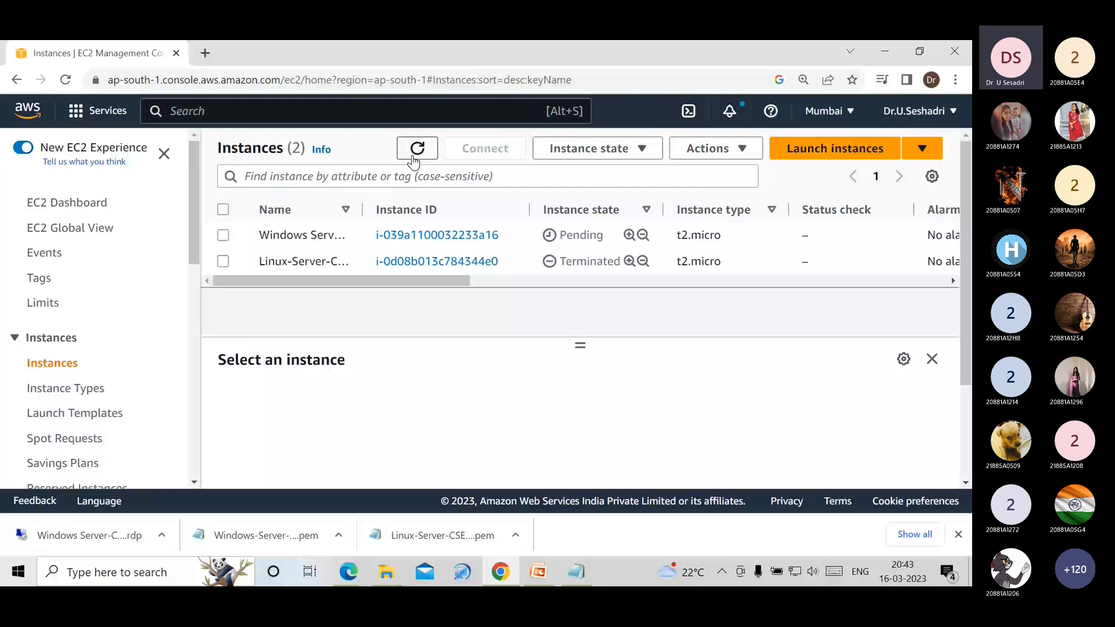
click(413, 157)
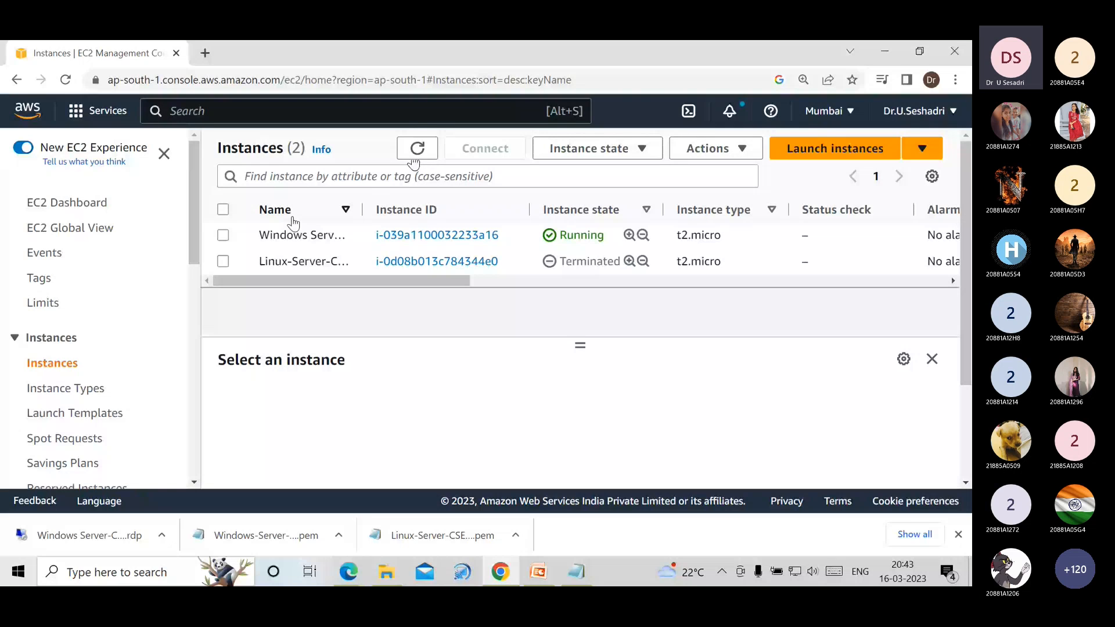
- Terminate the Windows Server-CSE instance, confirm the termination, and clear its selection in the instance list
click(225, 236)
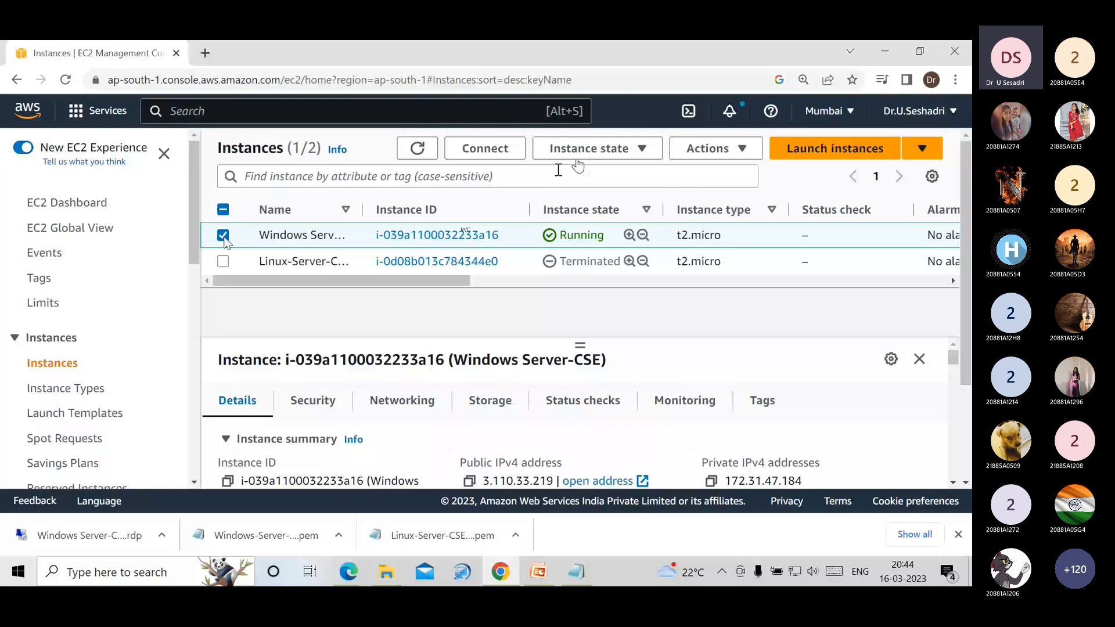
click(589, 149)
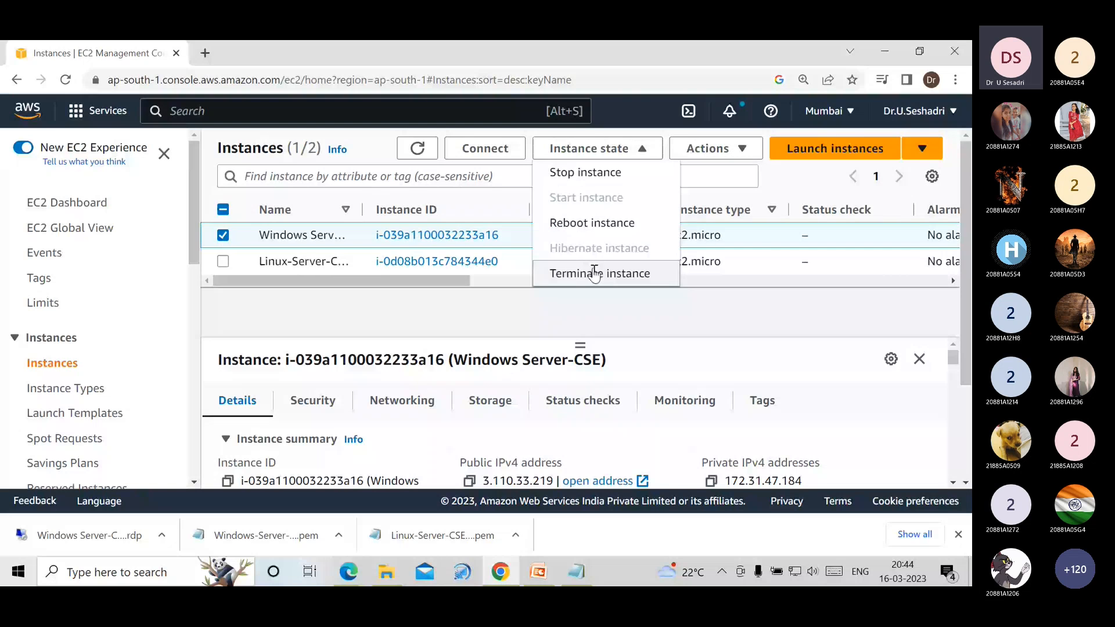
click(594, 273)
click(762, 430)
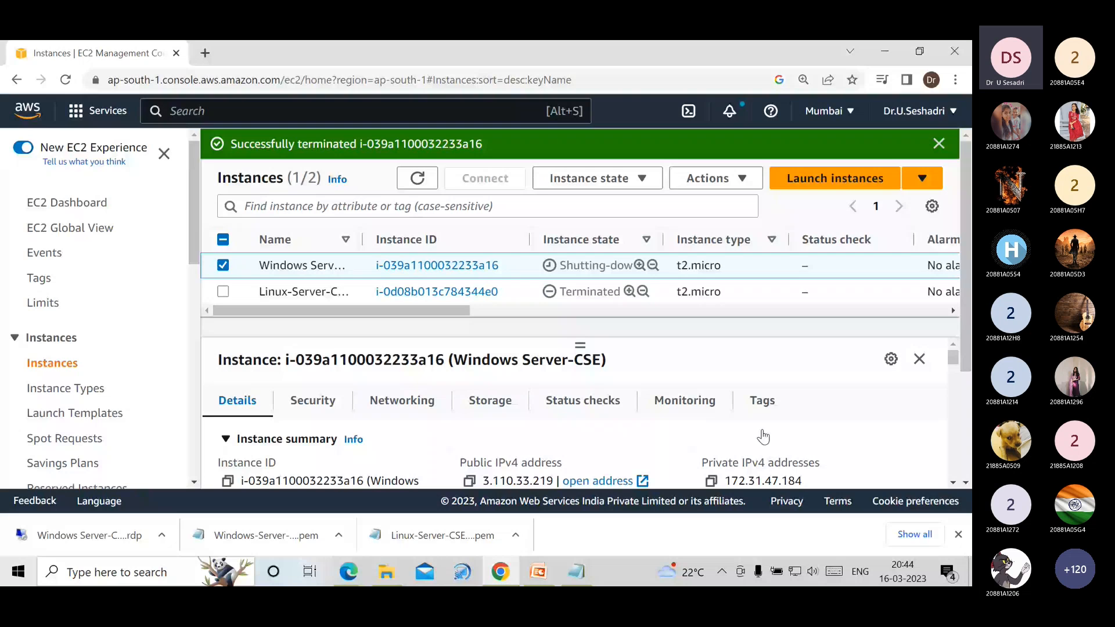
click(223, 235)
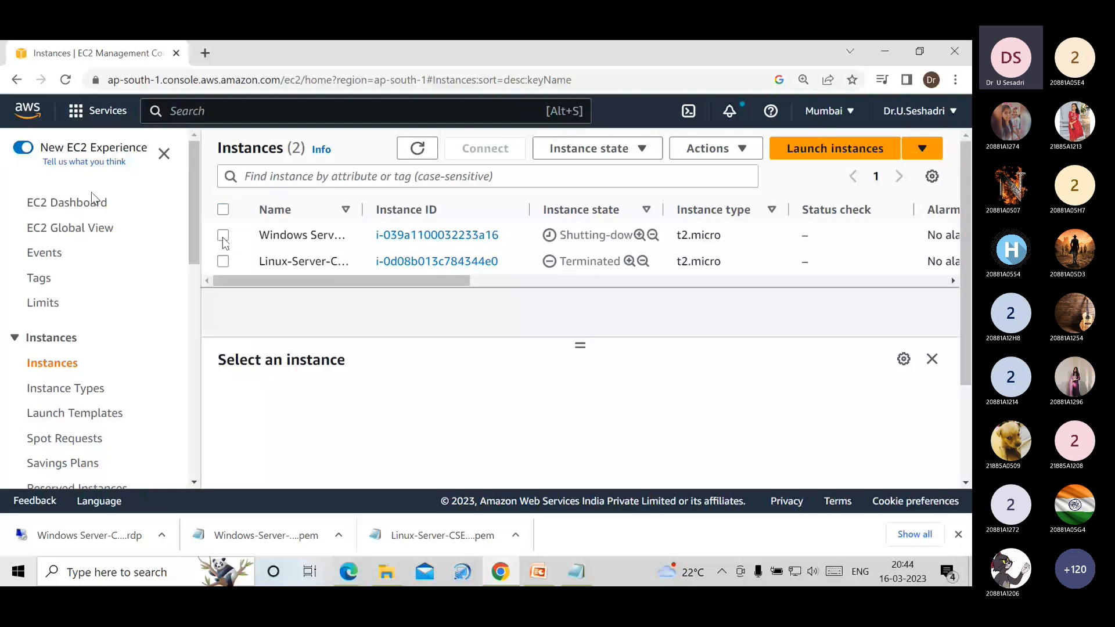
- Open the key pairs from the EC2 Dashboard and delete Linux-Server-CSE-Key, entering "delete" as confirmation
click(92, 197)
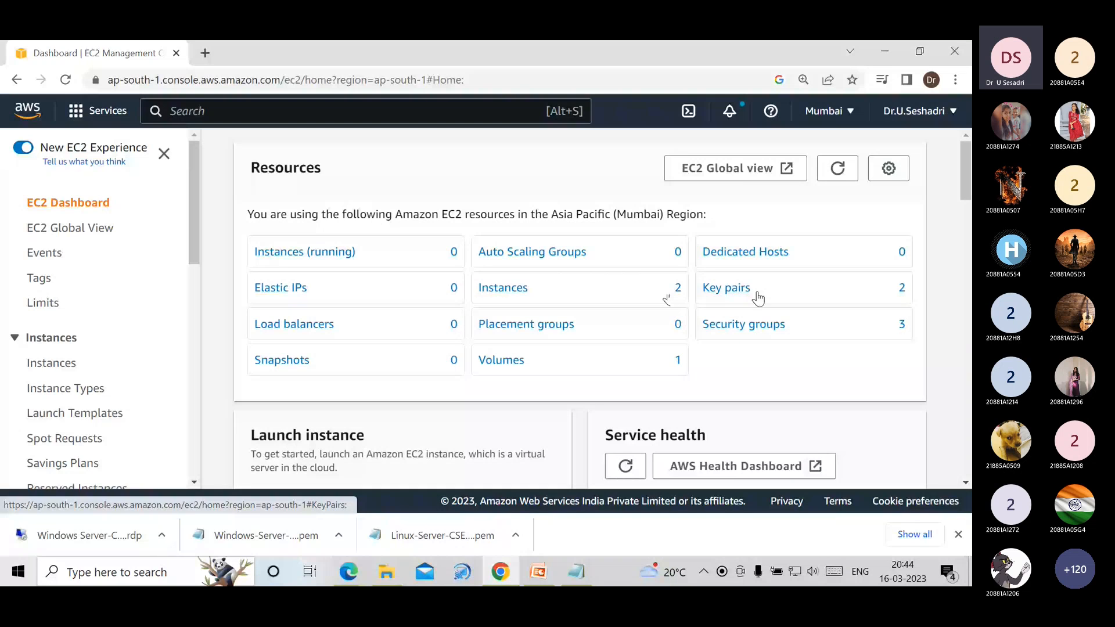
click(721, 293)
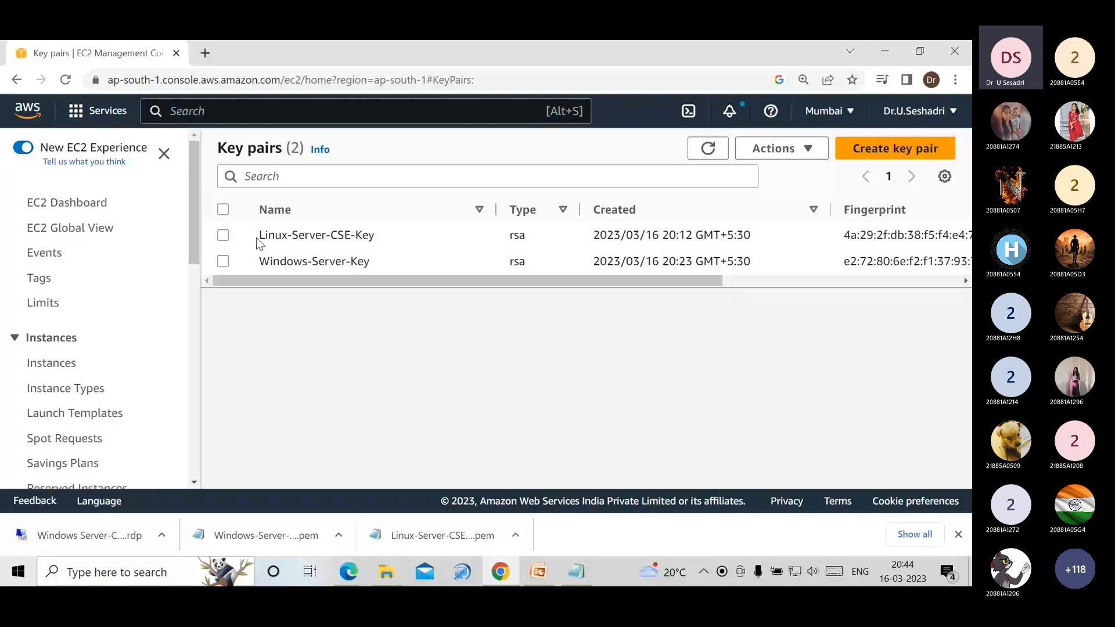
click(223, 235)
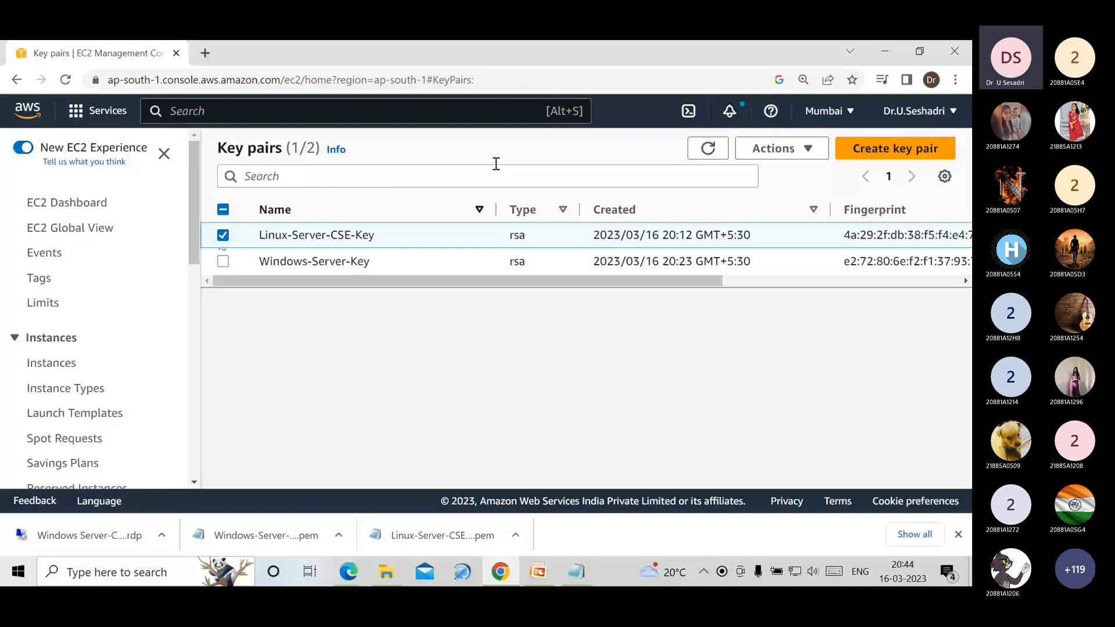
click(775, 149)
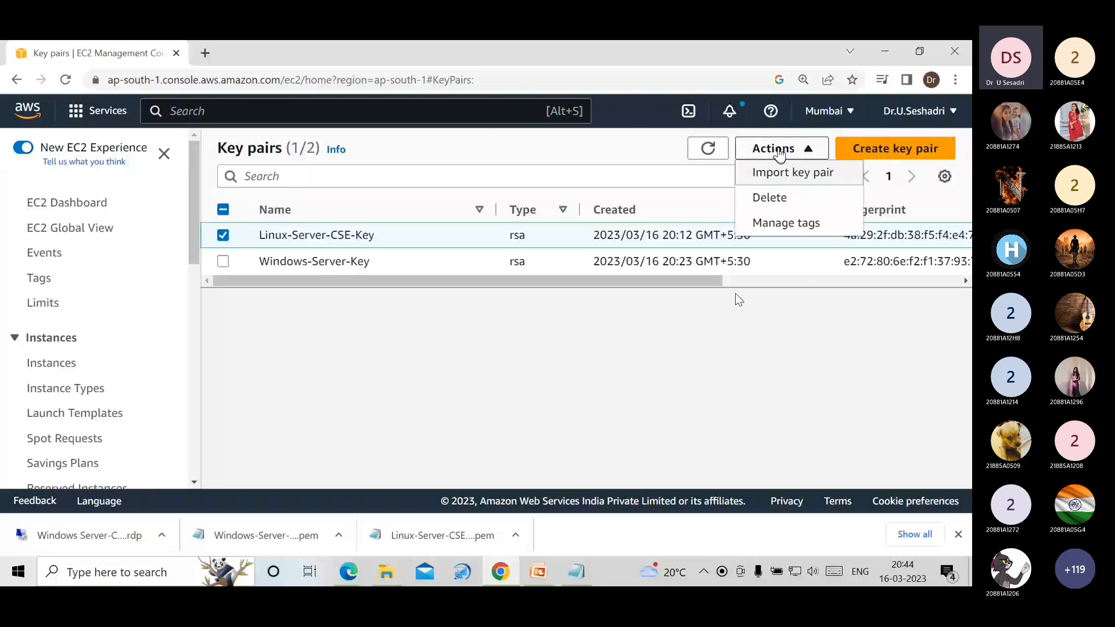
click(771, 197)
click(517, 347)
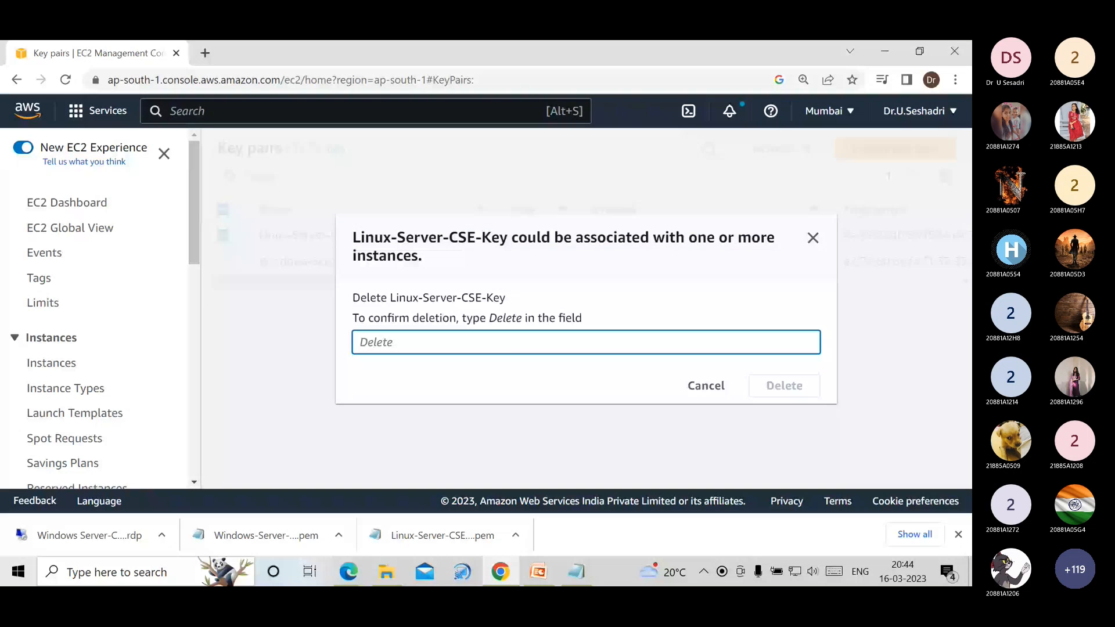
text(delete)
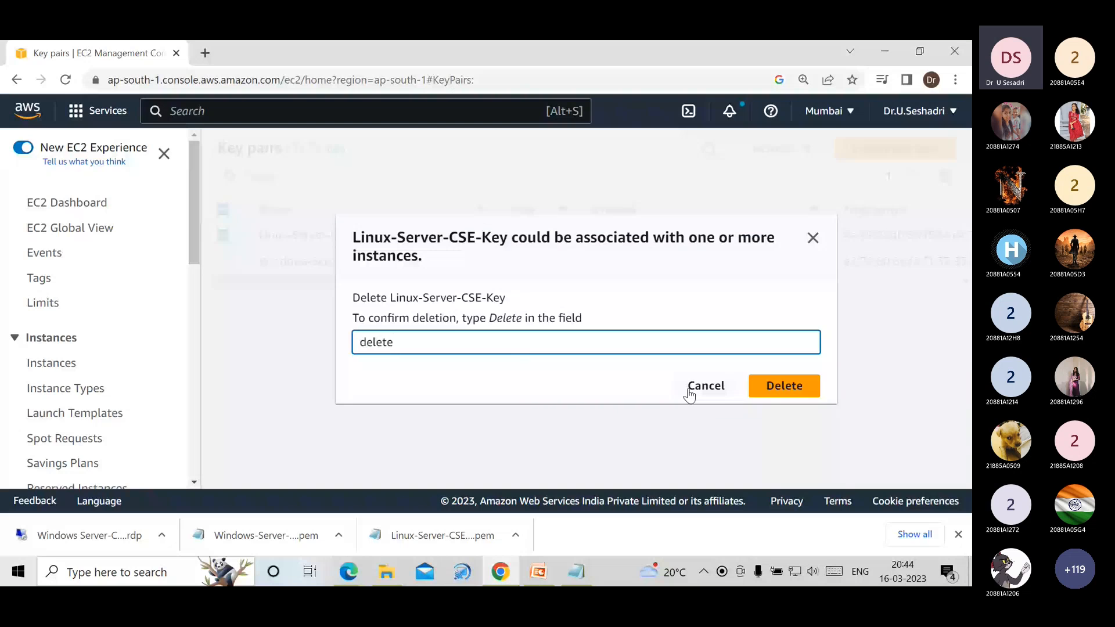
click(784, 385)
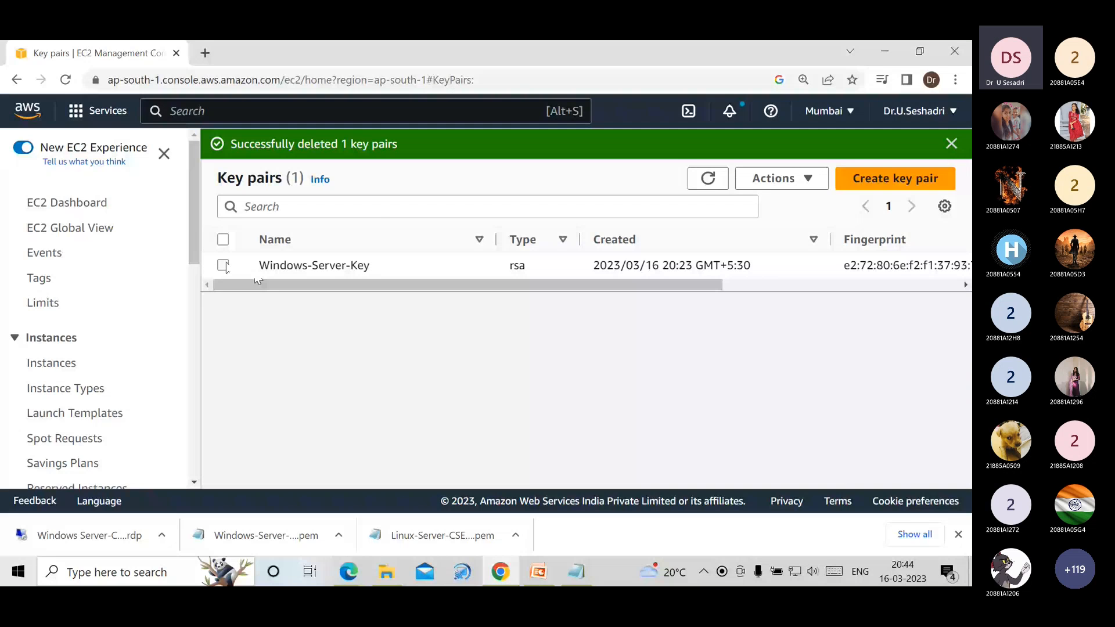
- Delete the Windows-Server-Key key pair, entering "delete" as confirmation, and dismiss the deletion notifications
click(224, 266)
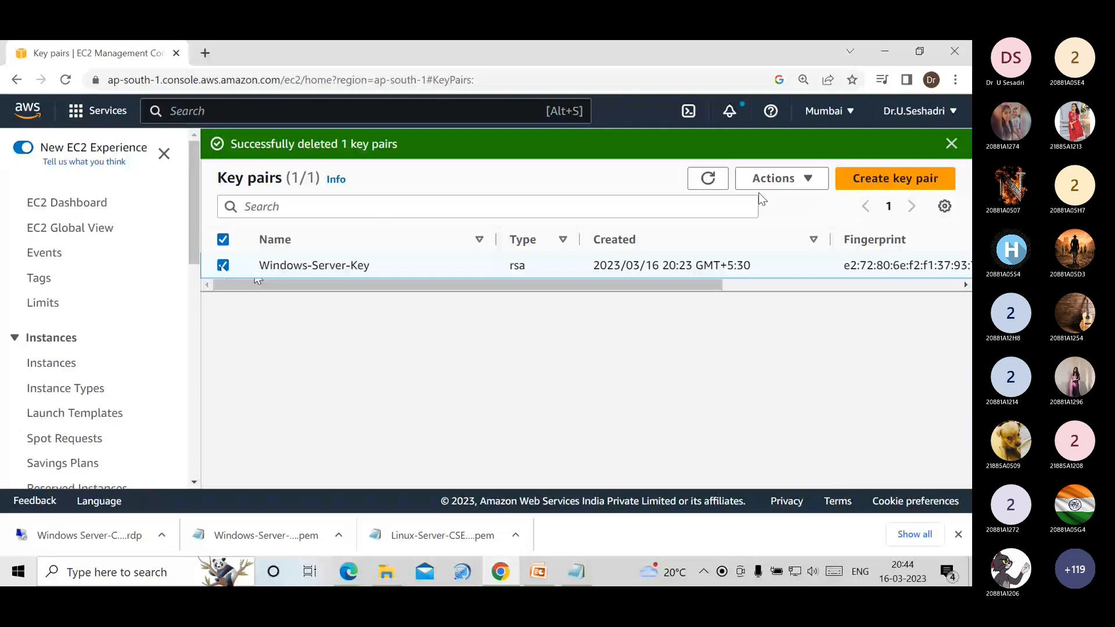
click(767, 180)
click(787, 241)
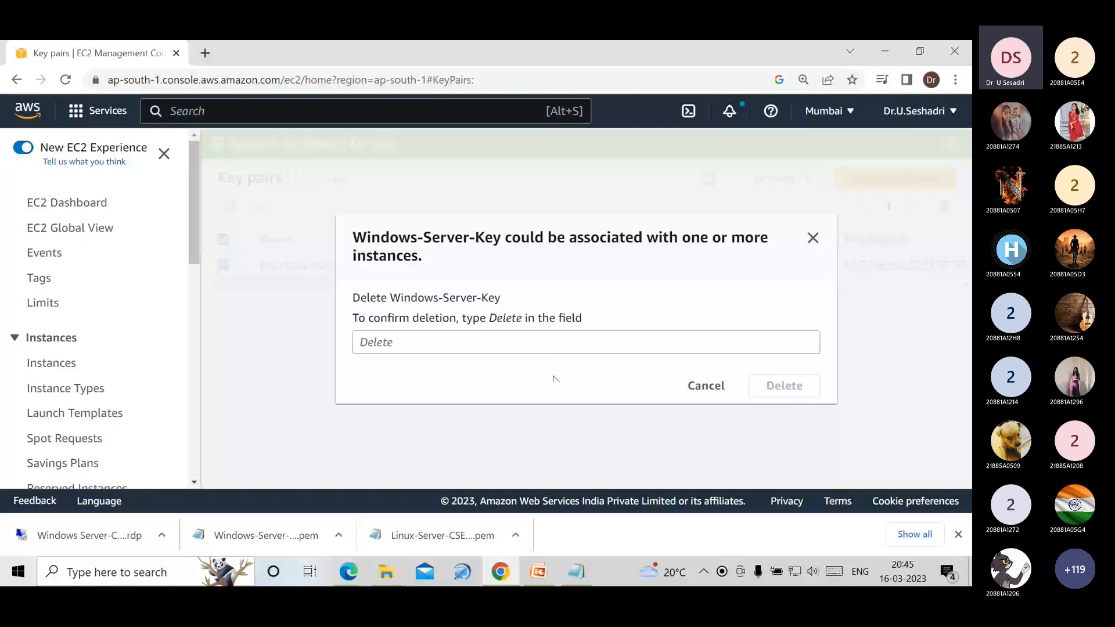
click(543, 349)
text(delete)
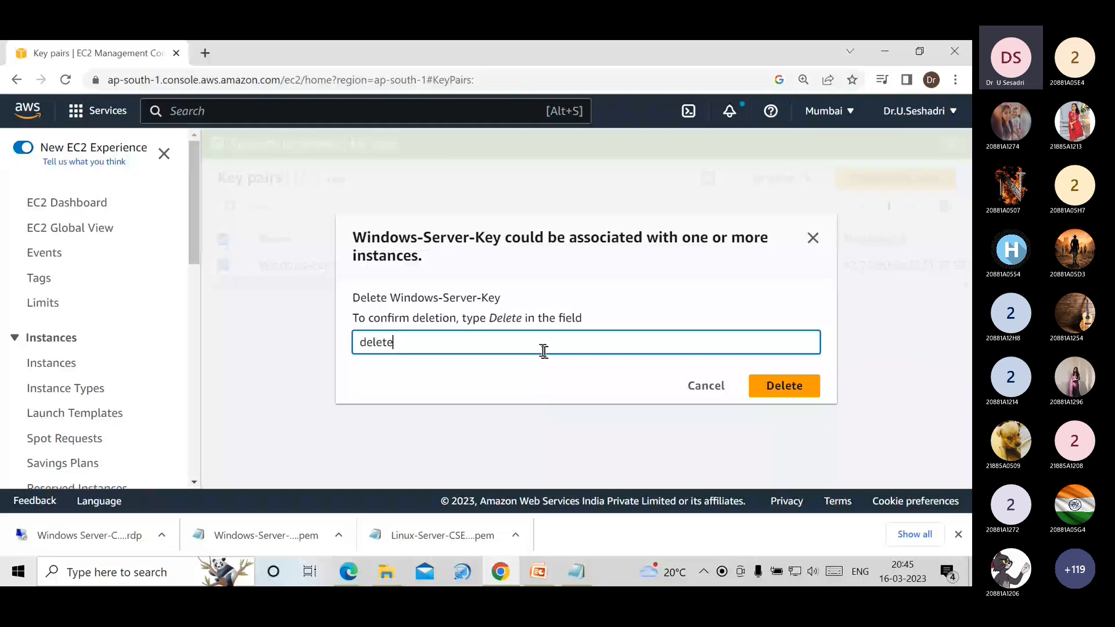
click(783, 386)
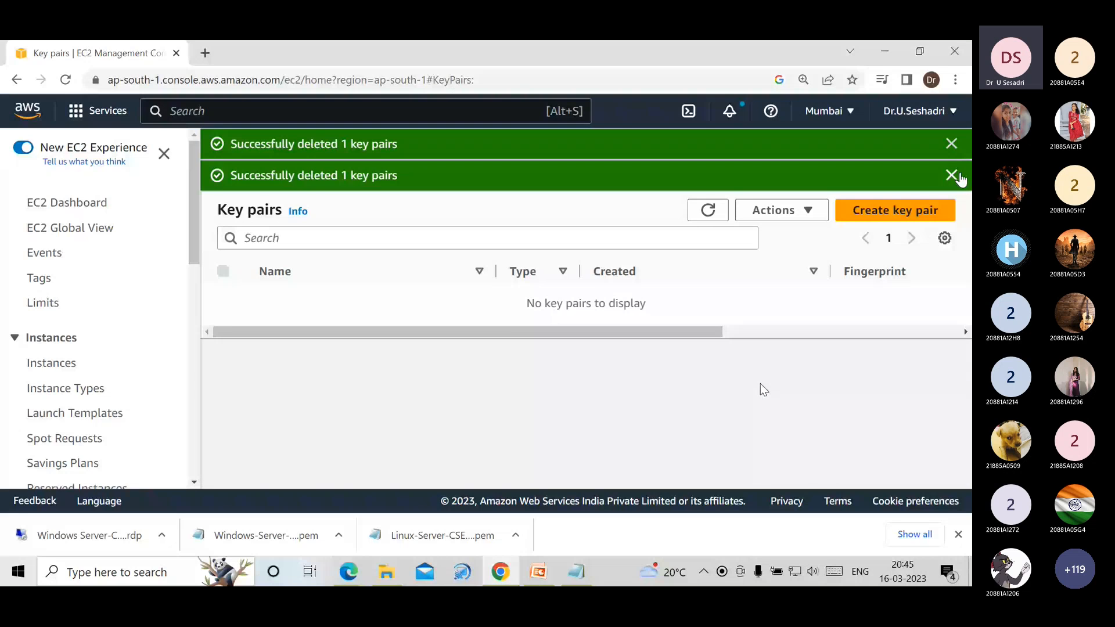
click(955, 174)
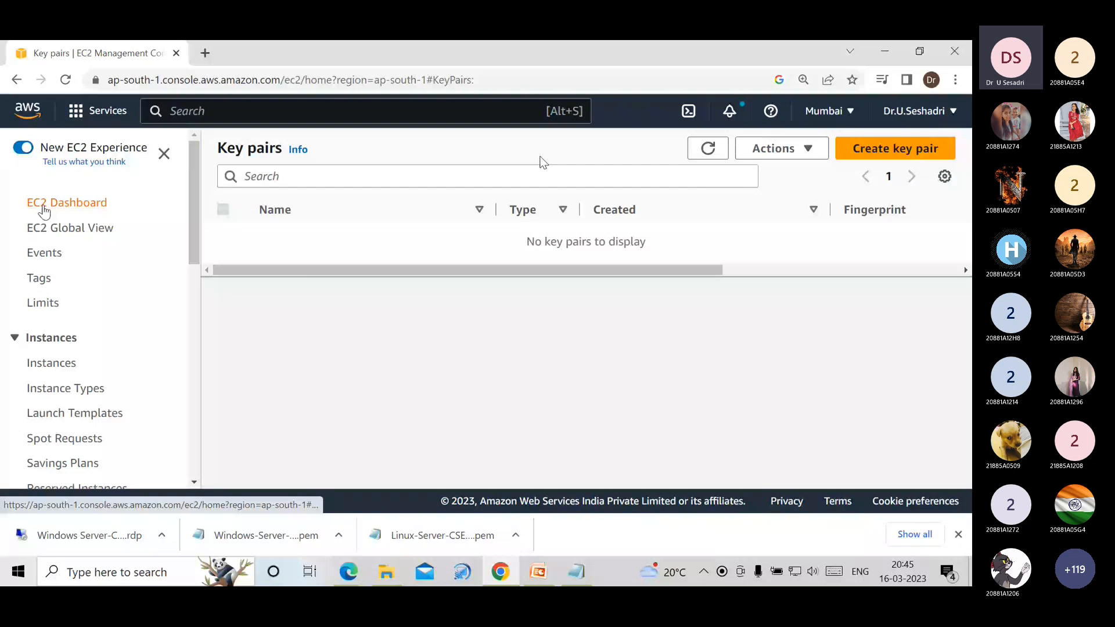
- Open the security groups from the EC2 Dashboard, delete the Linux-Server-SG group, and refresh the list
click(45, 207)
click(744, 324)
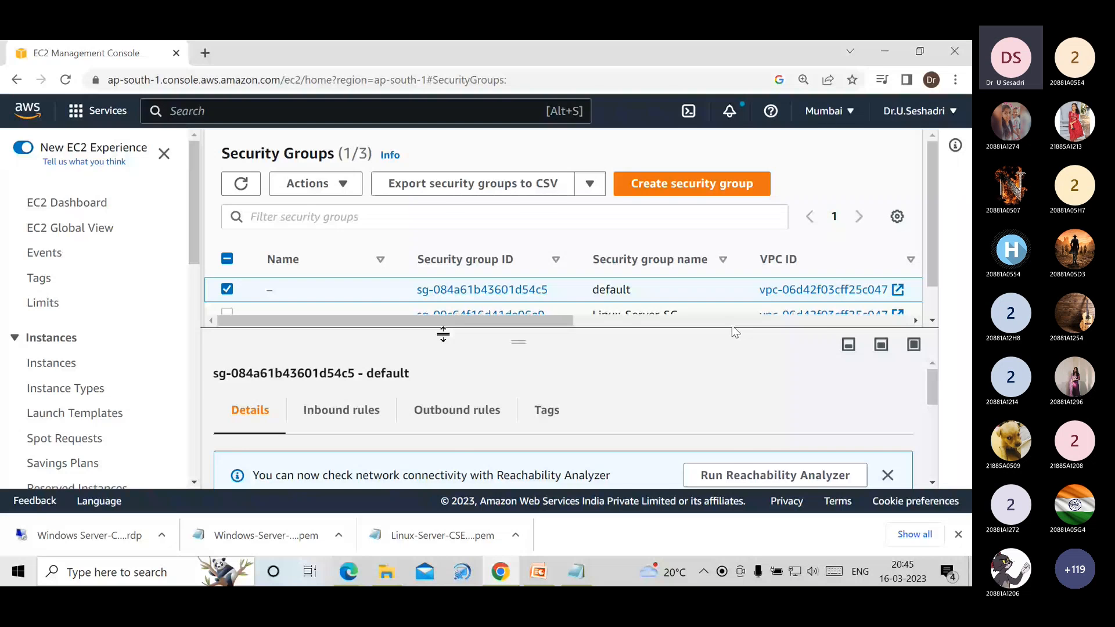
key(ctrl+minus)
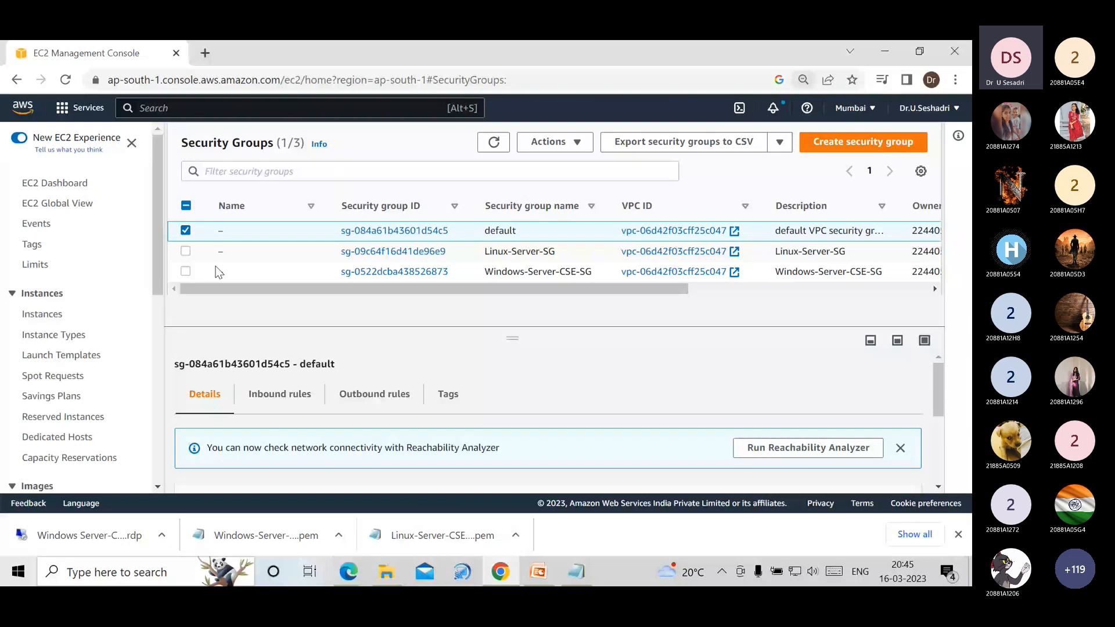
click(186, 252)
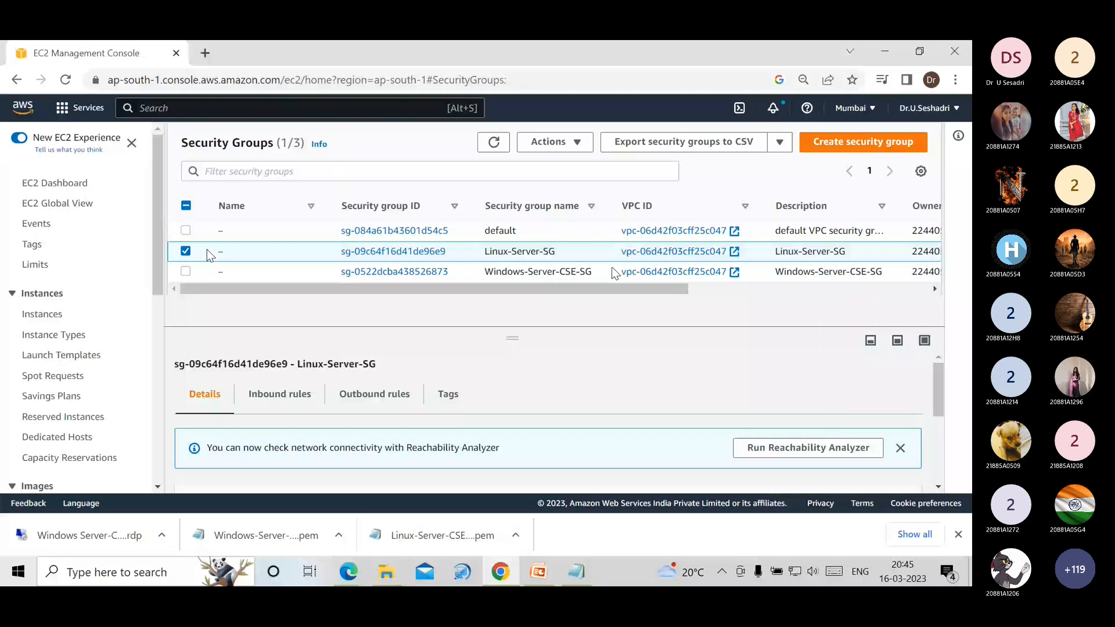
click(554, 142)
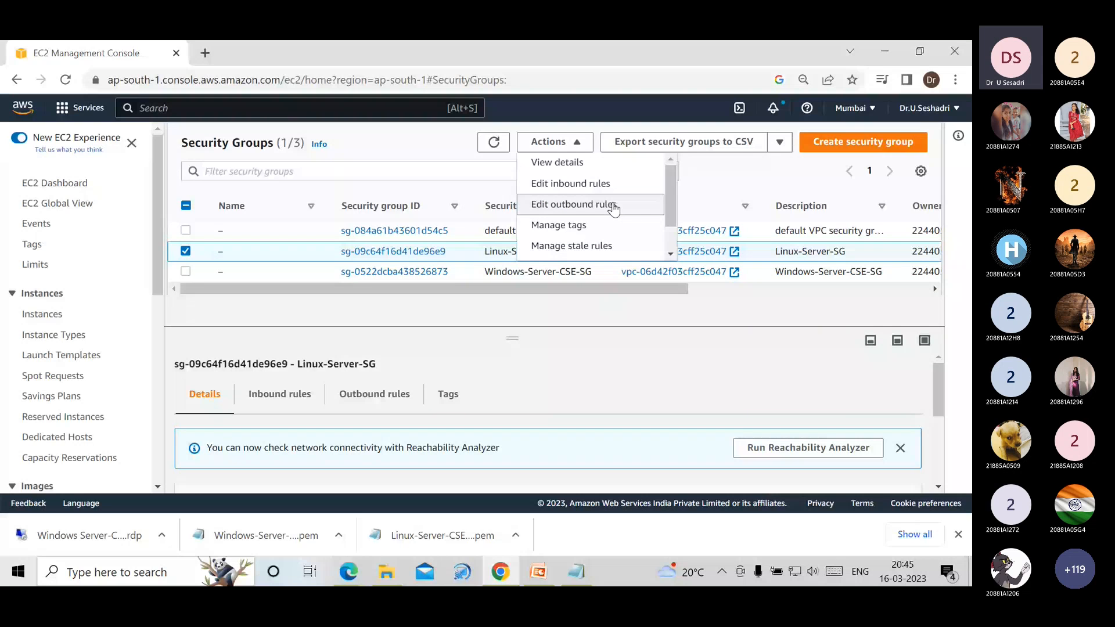
scroll(613, 205, down, 3)
click(608, 249)
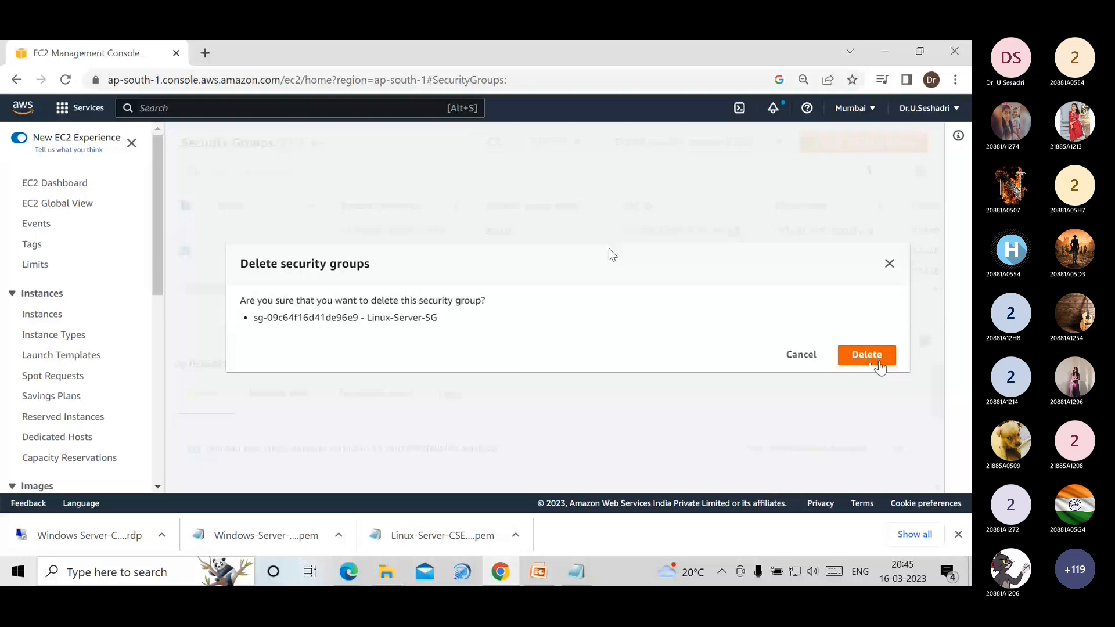
click(878, 358)
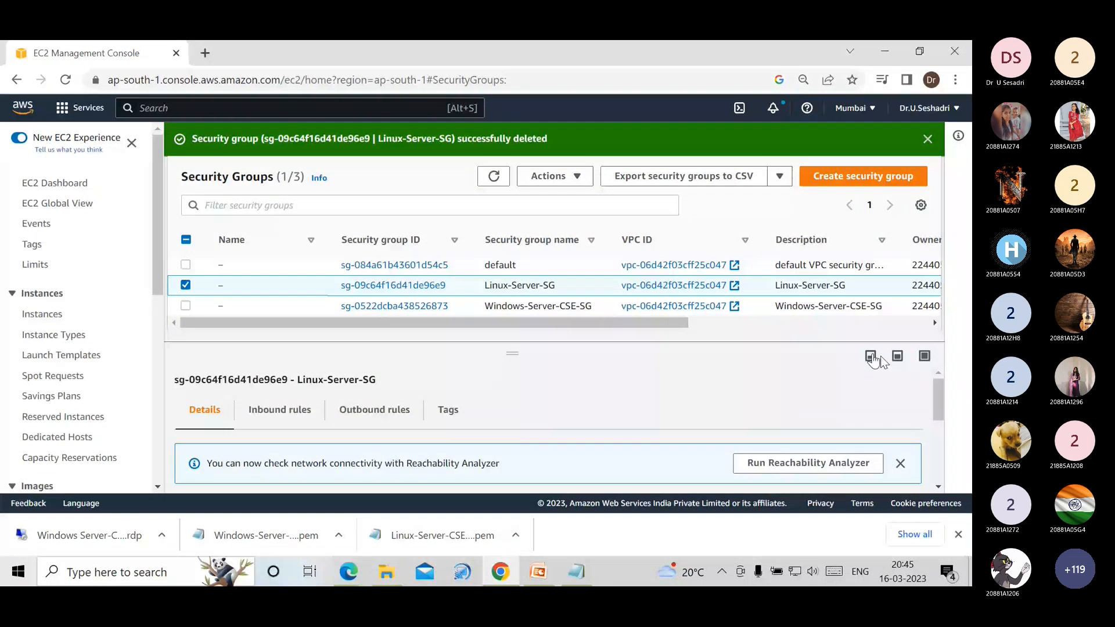
click(927, 139)
click(487, 148)
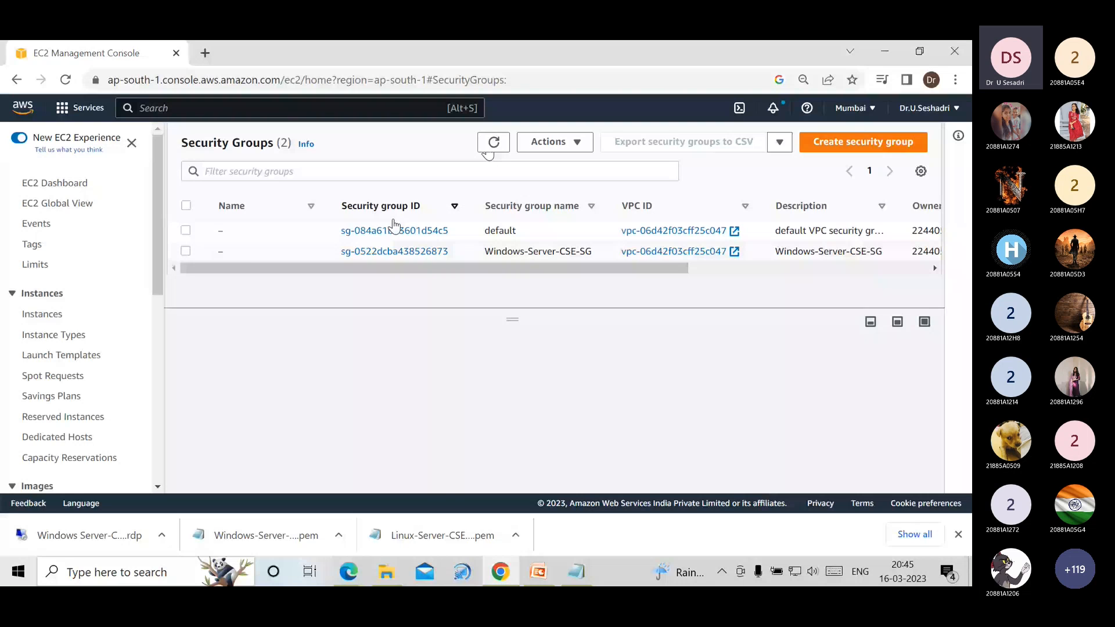
- Delete the Windows-Server-CSE-SG security group, dismiss the notification, and refresh the security group list
click(185, 251)
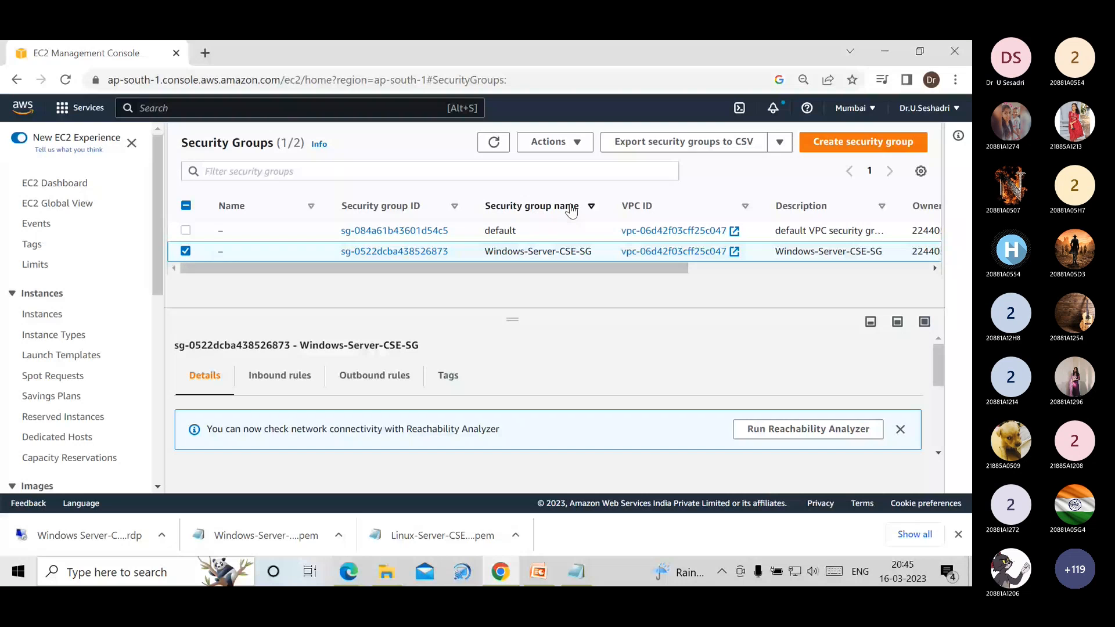
click(554, 142)
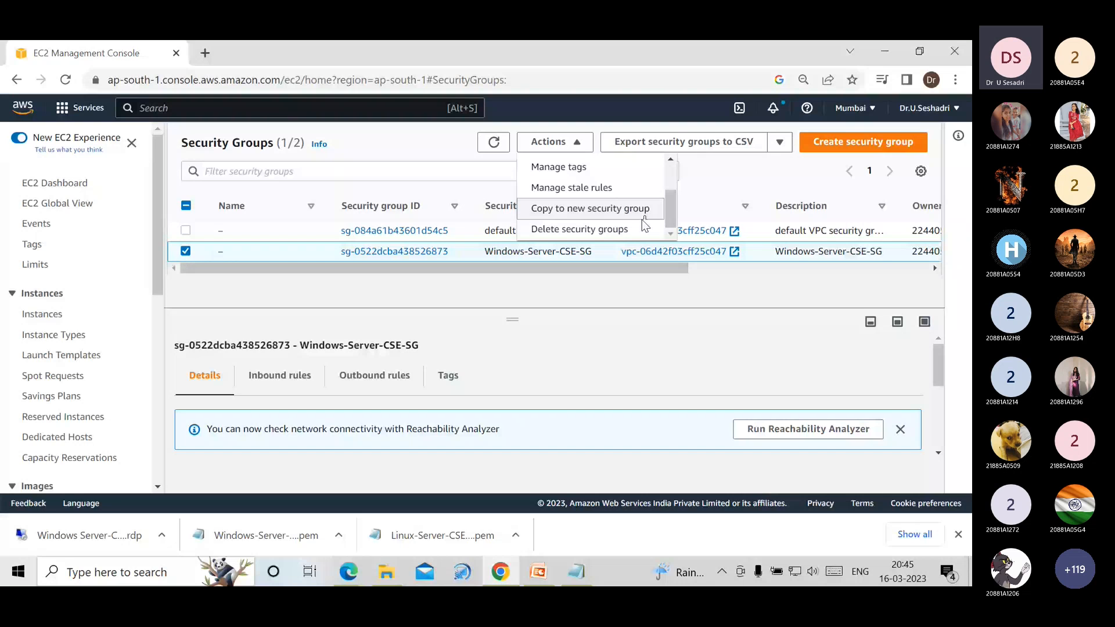
click(644, 229)
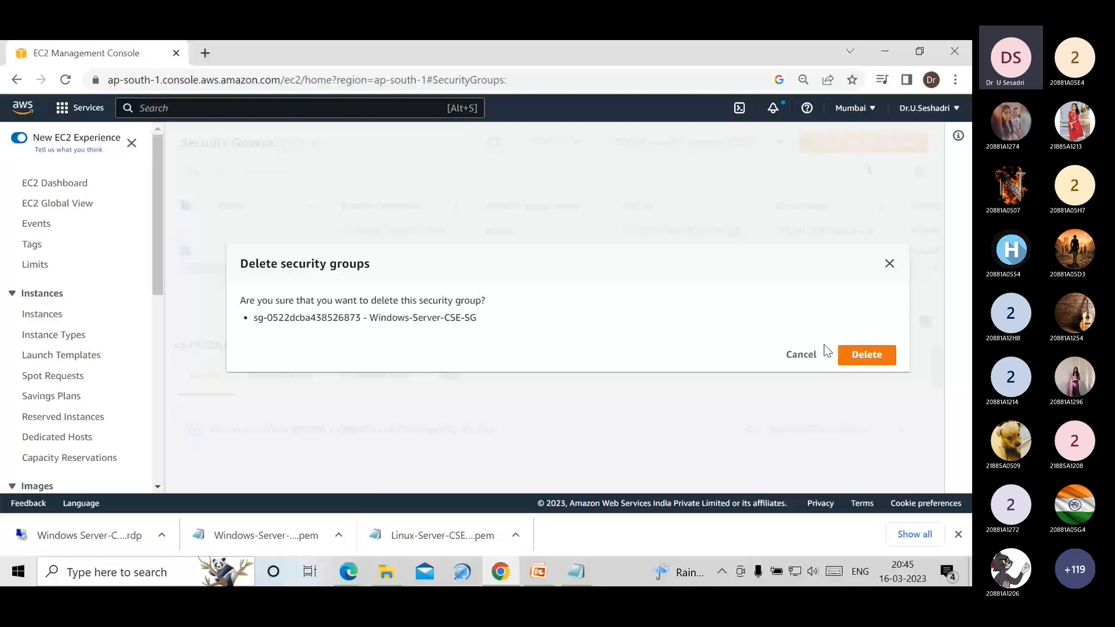
click(862, 356)
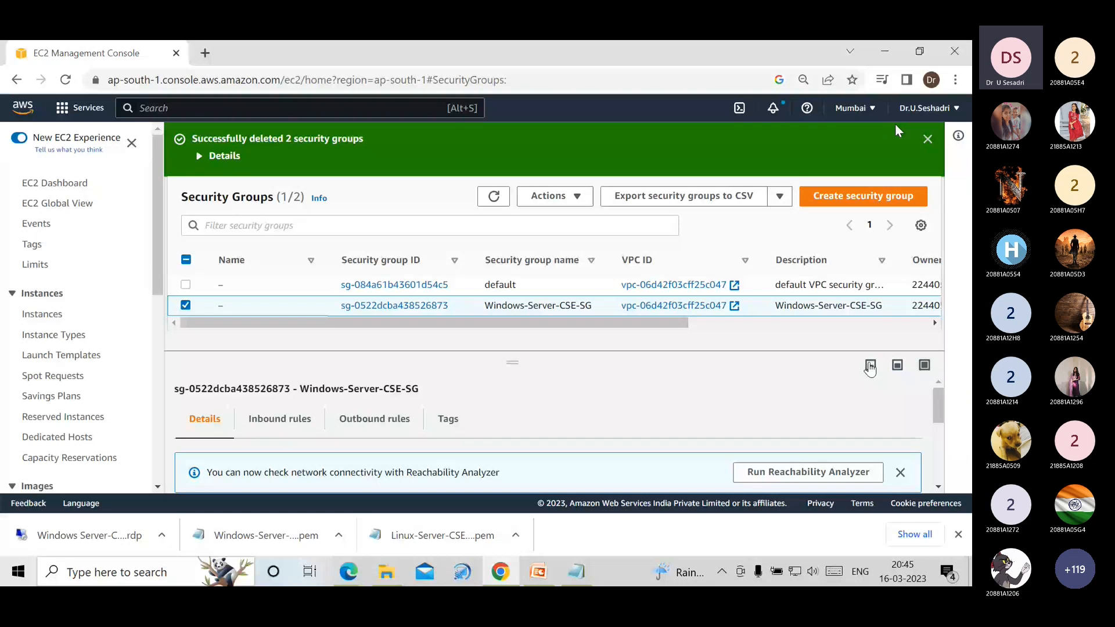
click(928, 140)
click(495, 147)
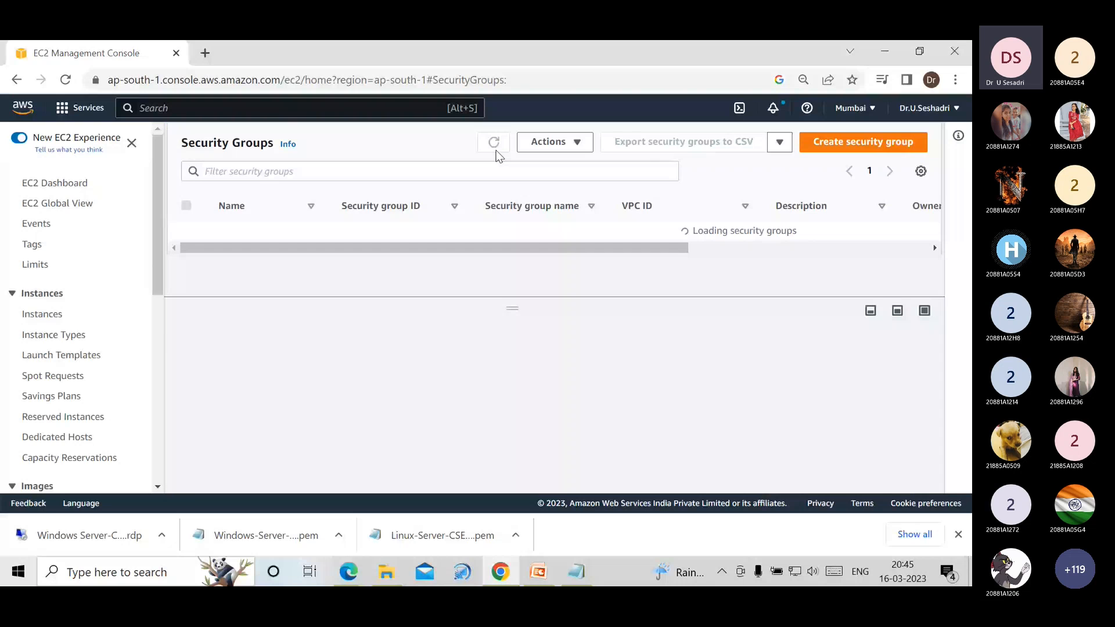
- Refresh the resource overview on the EC2 Dashboard to check what remains, and open the Instances list
click(55, 183)
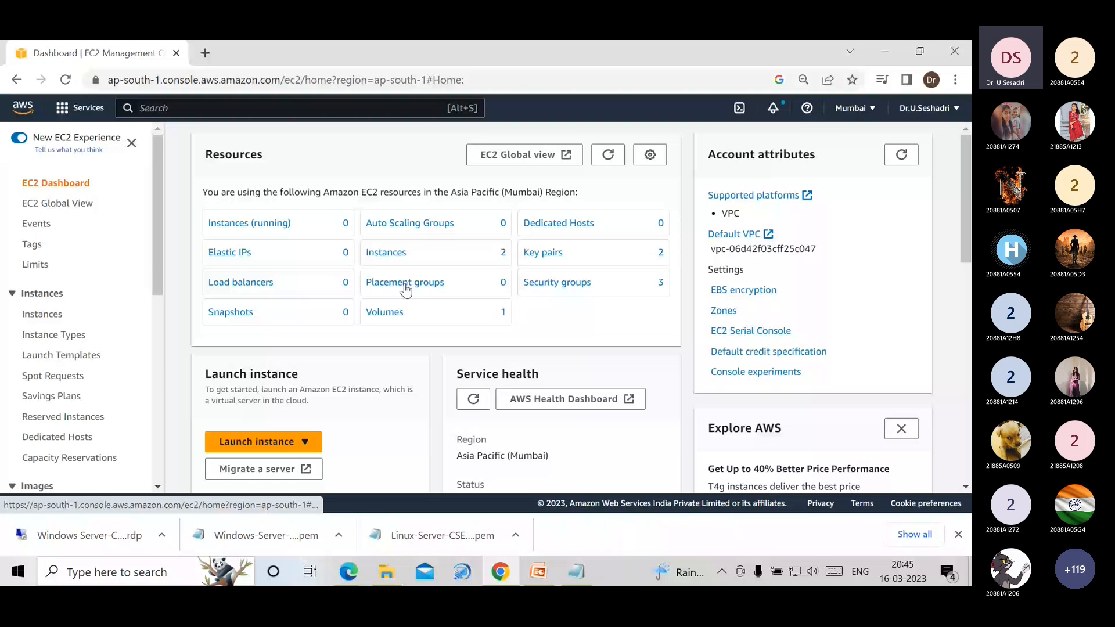
click(610, 157)
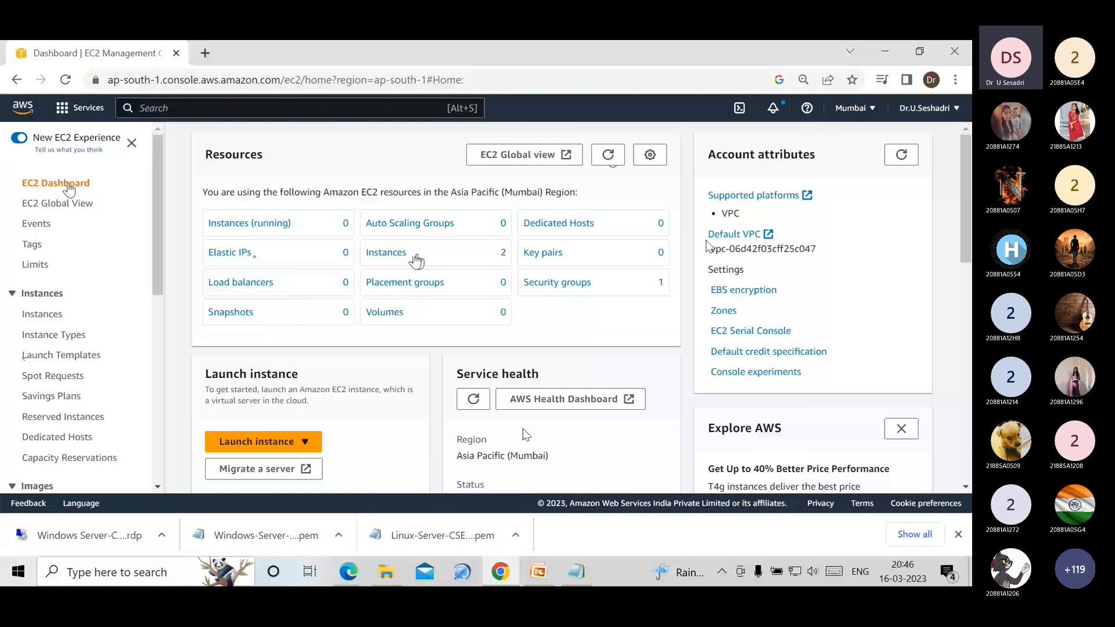
click(50, 317)
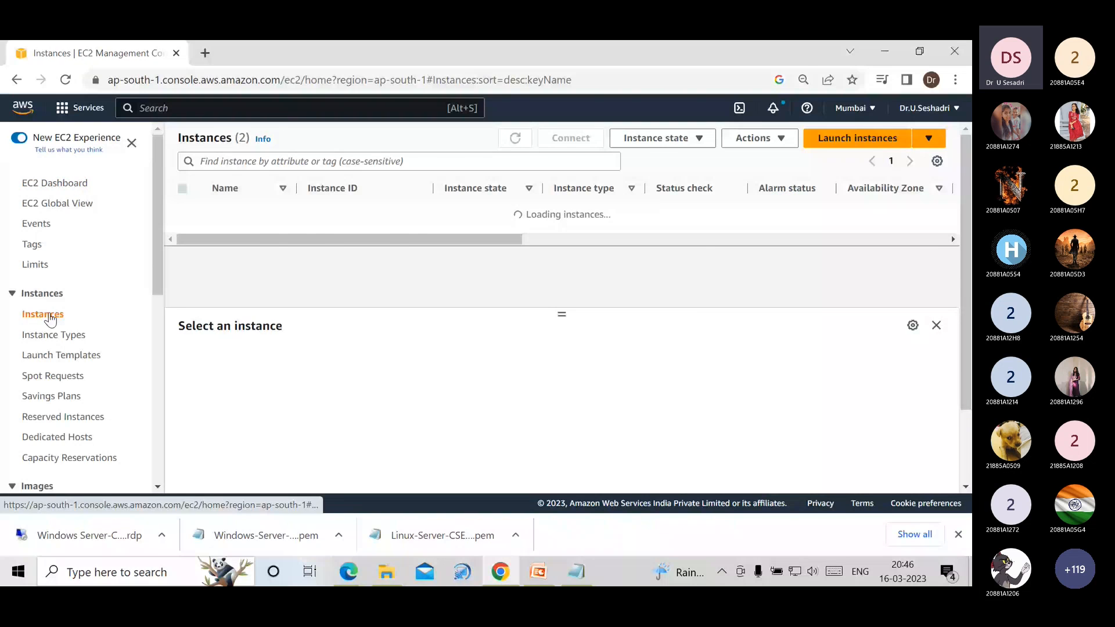
- Switch to the untitled Notepad notes and add the line "Local Files from your system to Linux Server/Windows" below "Windows Server", after blank lines
key(ctrl+plus)
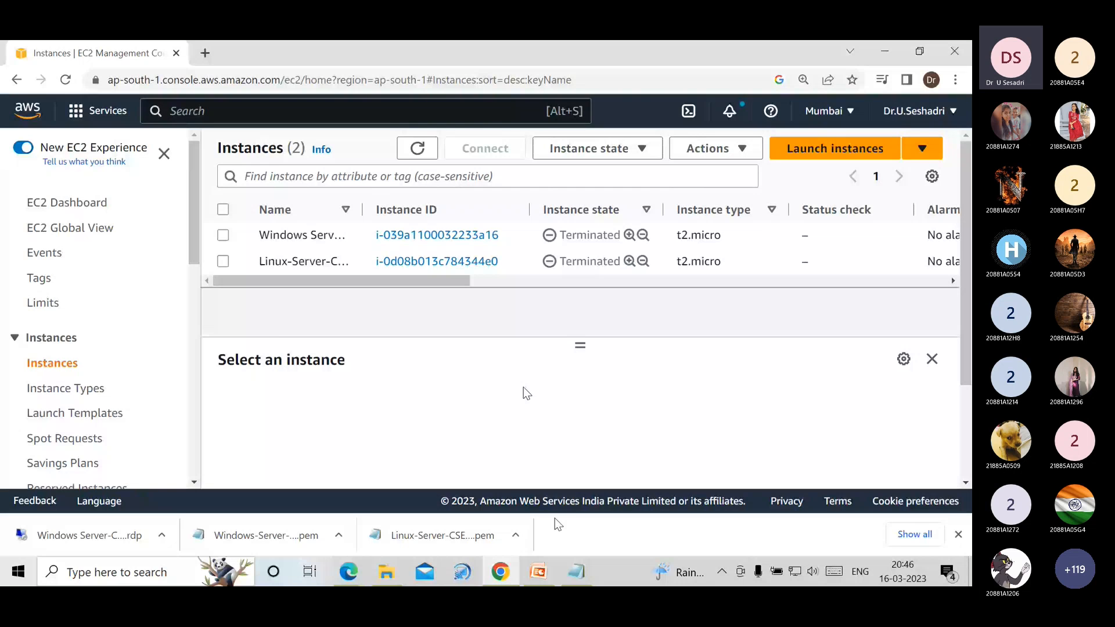
mouse_move(576, 572)
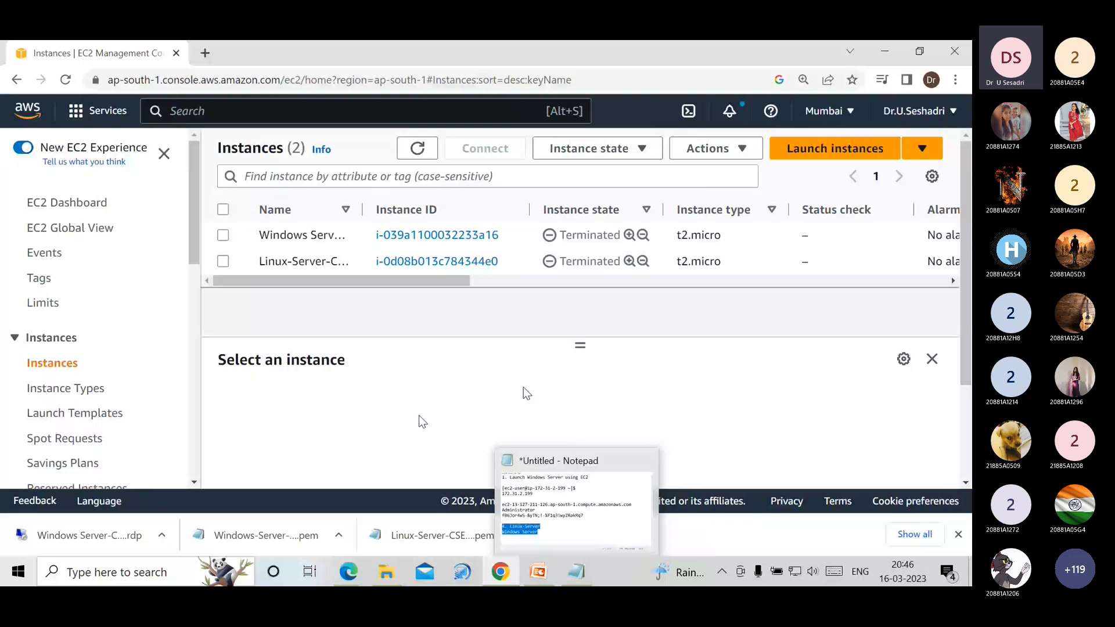
click(884, 59)
click(302, 453)
key(Return)
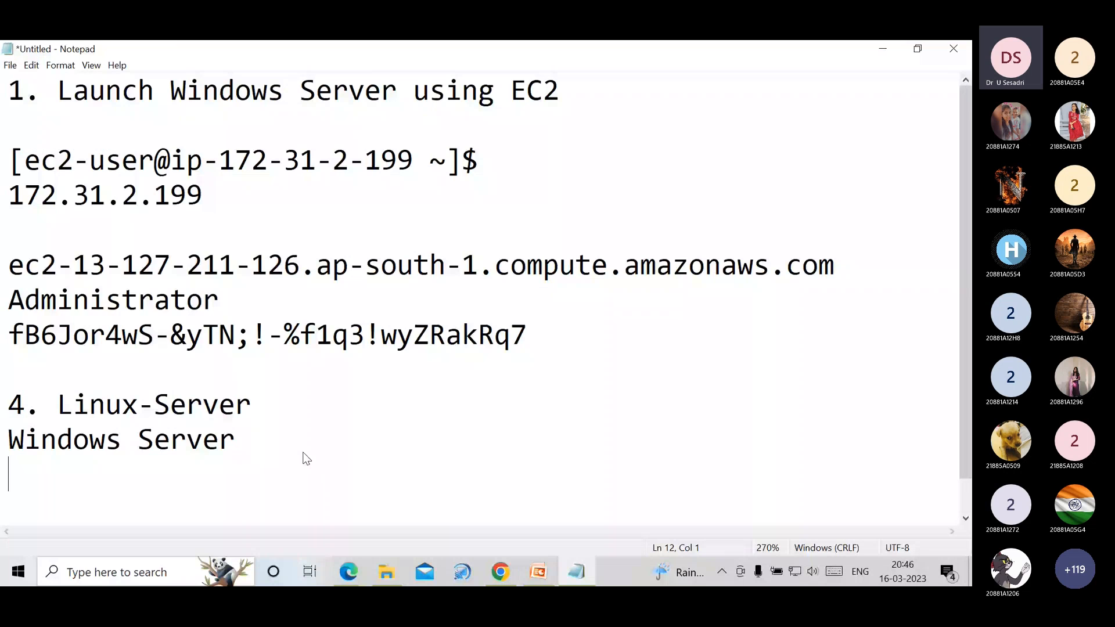
key(Return)
key(Return)
text(Loc)
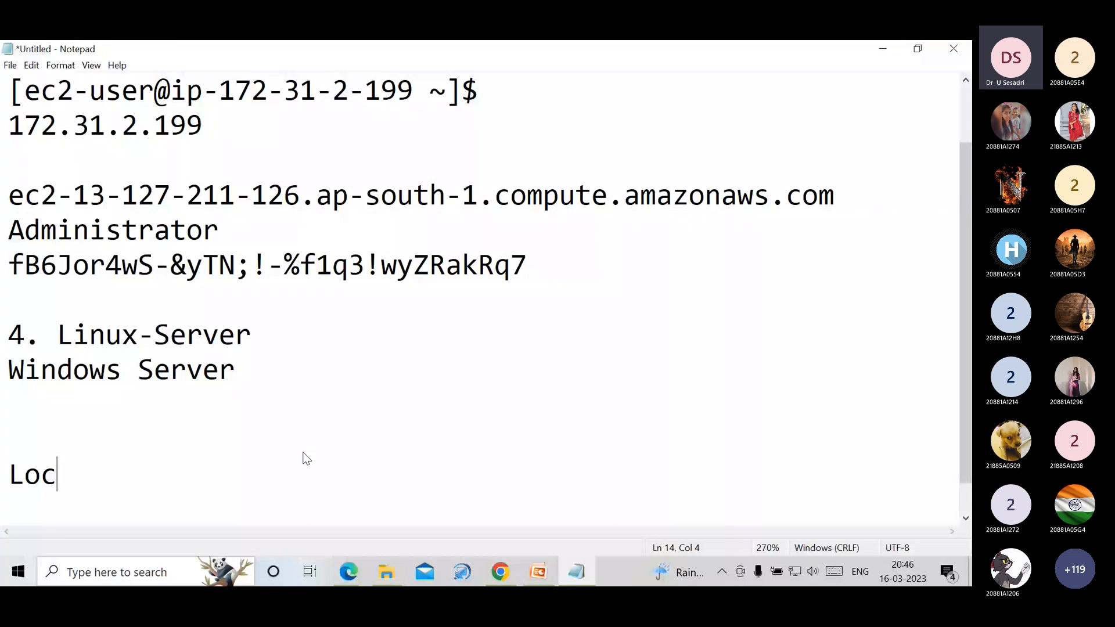
text(al Files )
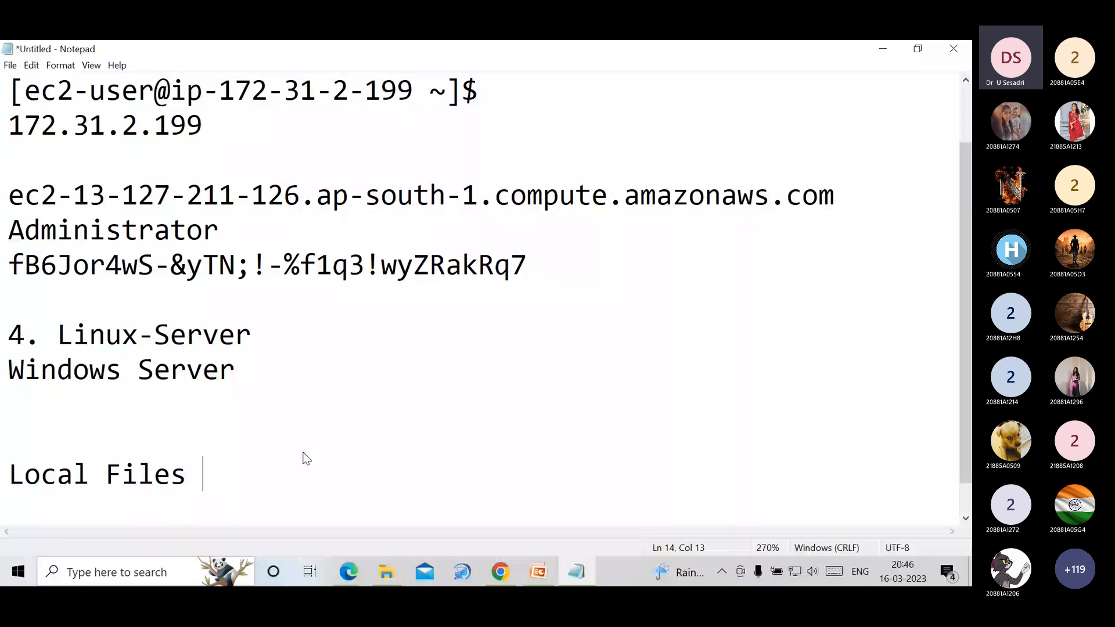
text(from you)
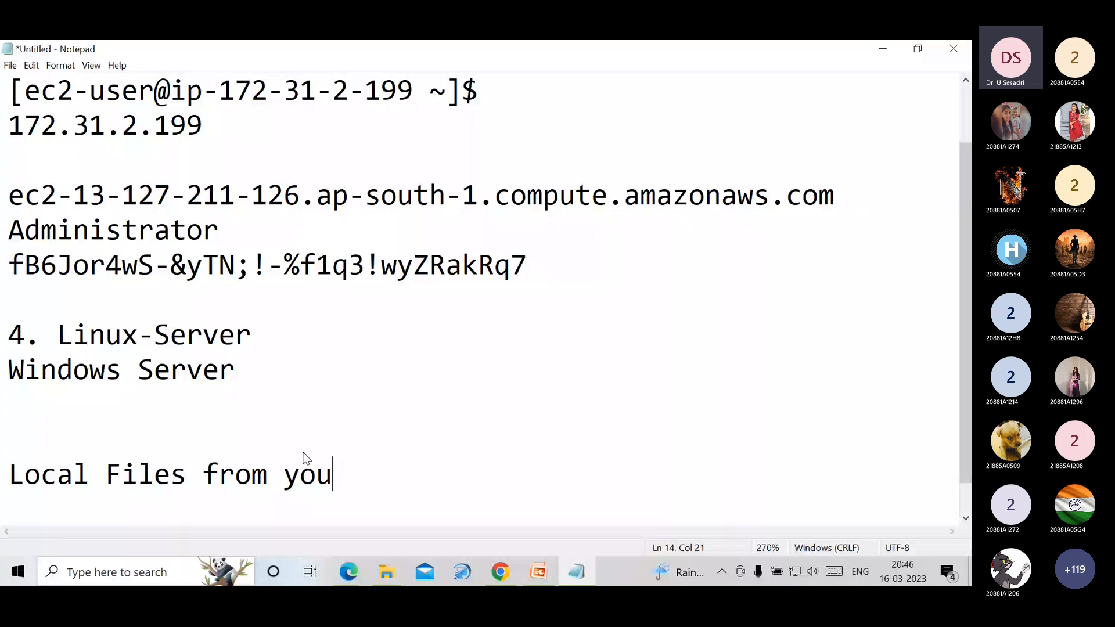
text(r sys)
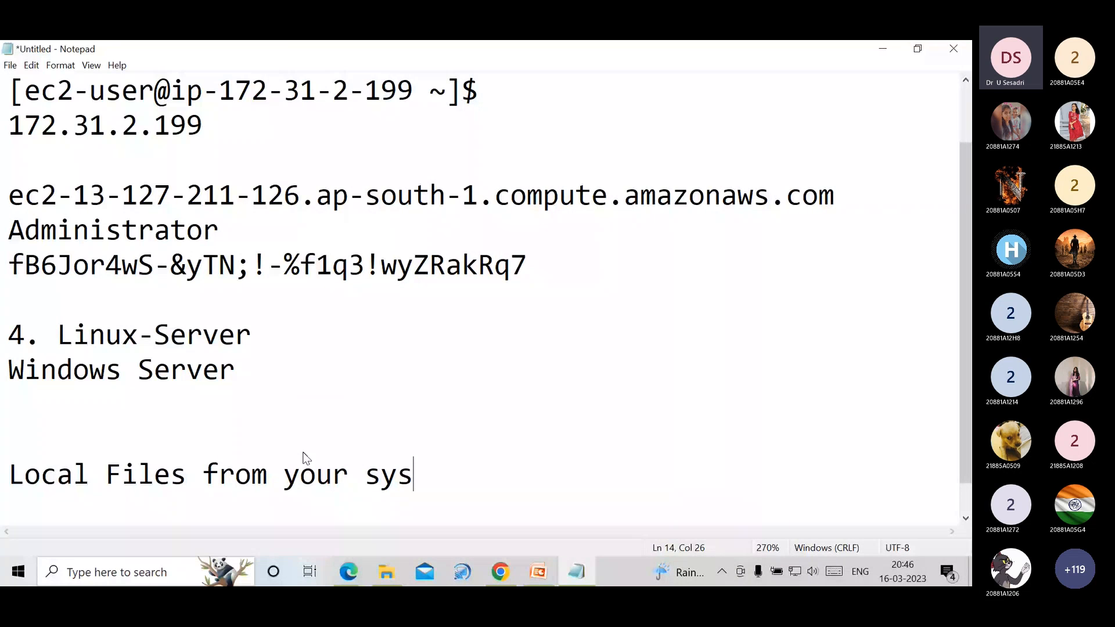
text(tems)
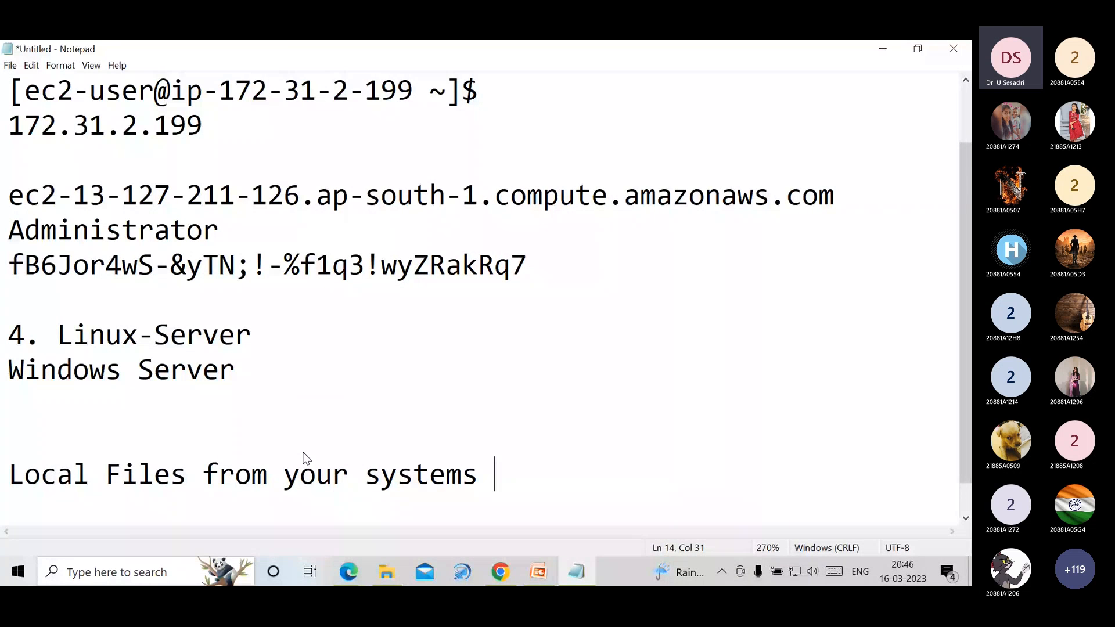
key(BackSpace)
key(BackSpace)
text(to )
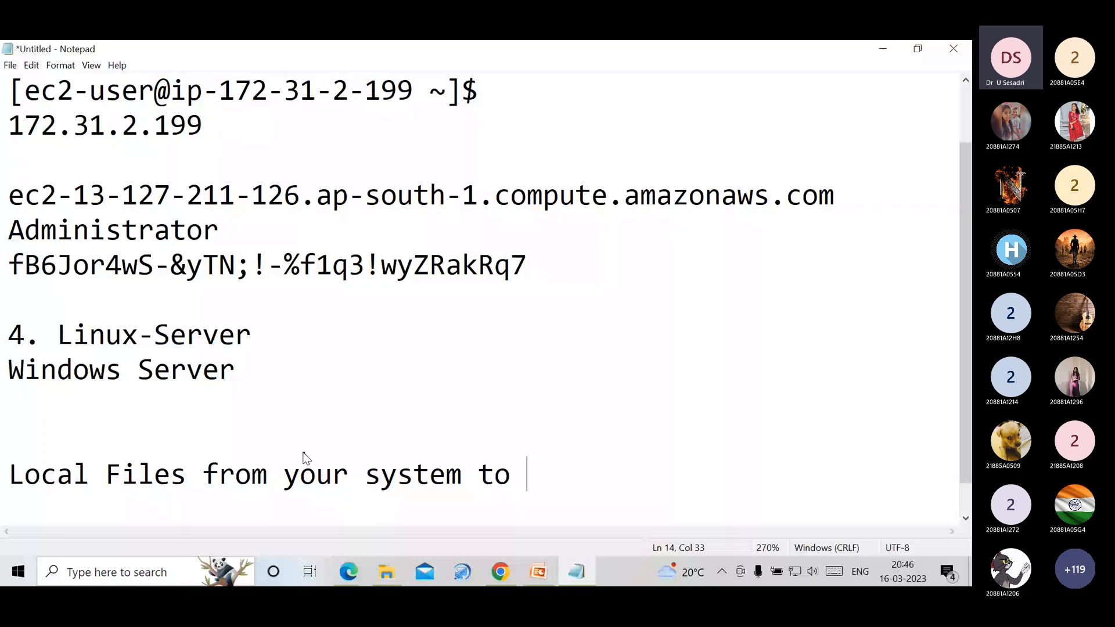
text(Linux Server/Win)
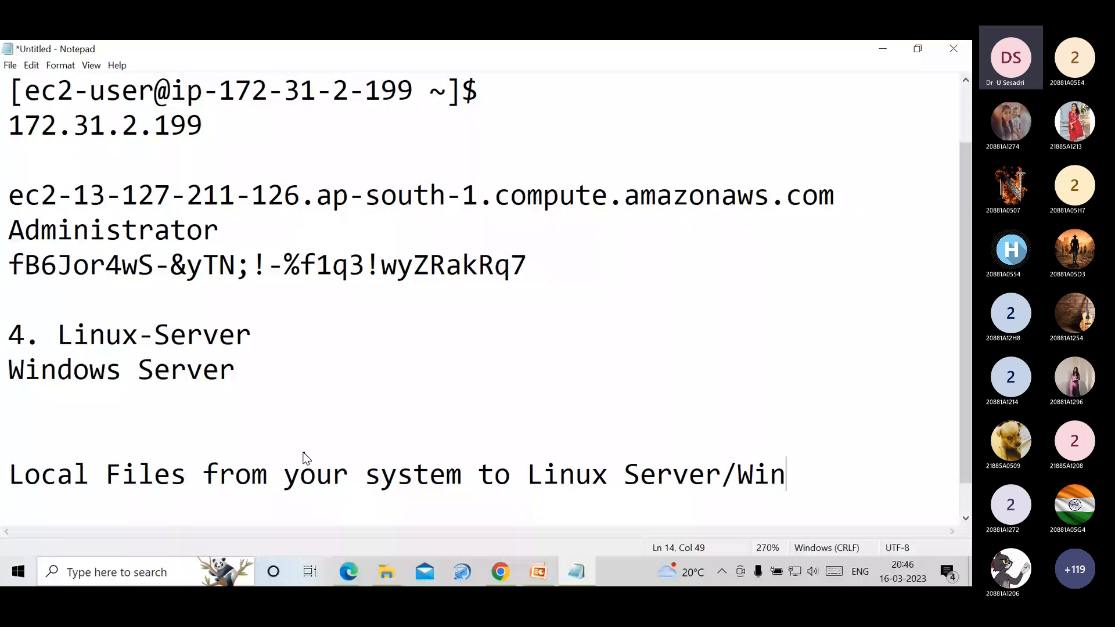
text(dows)
- Append the word "Server" to the end of the "Local Files from your system to Linux Server/Windows" line
drag(10, 482, 369, 498)
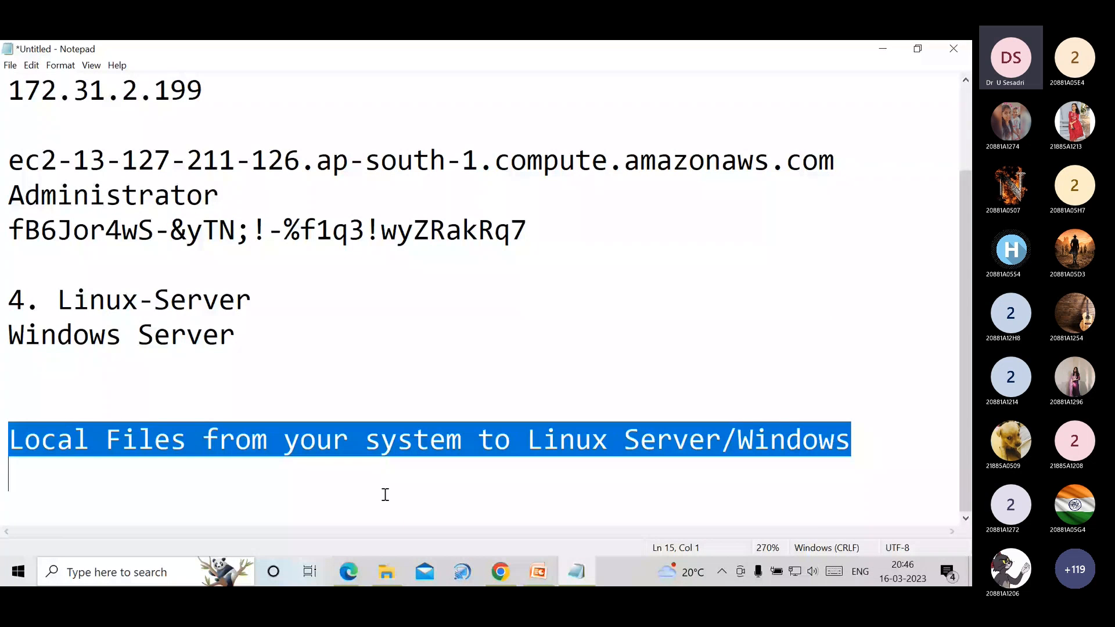
drag(385, 494, 512, 441)
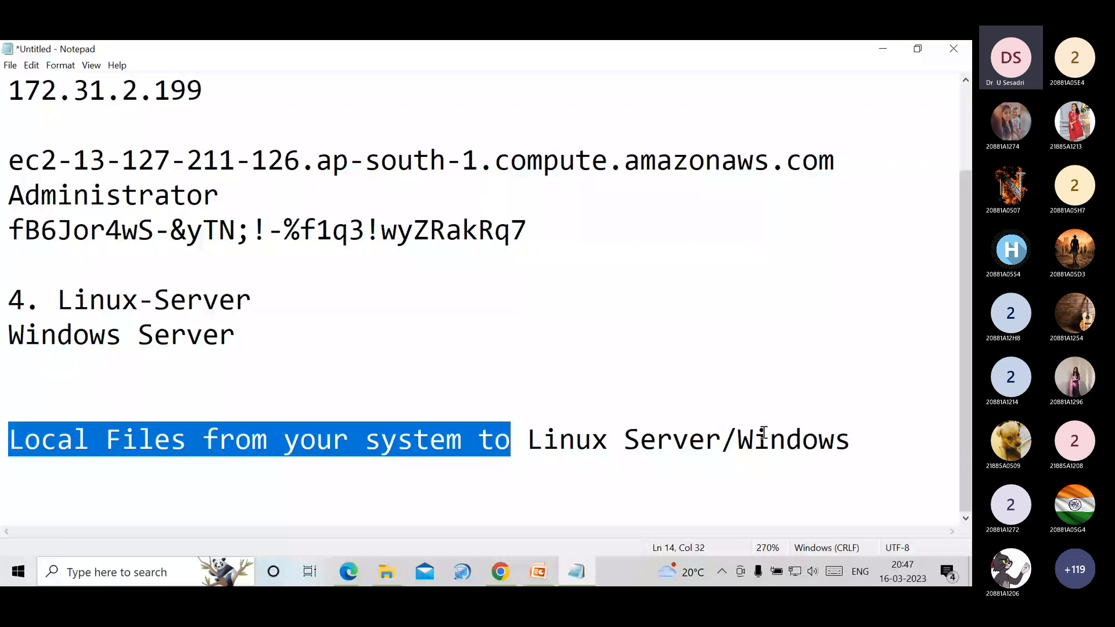
click(865, 443)
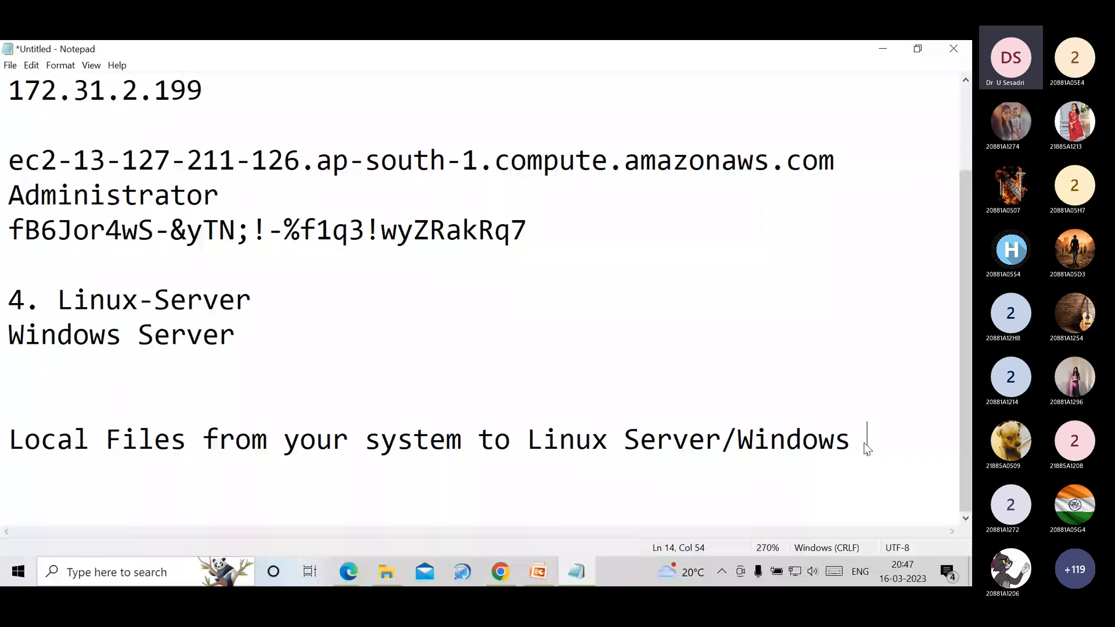
text(Server)
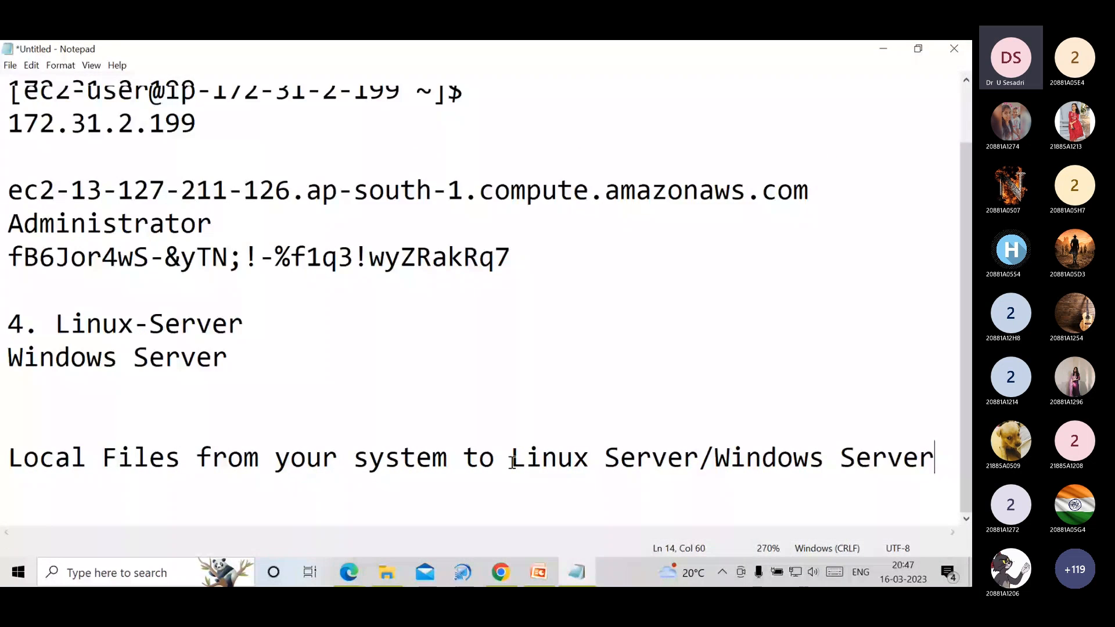
- Reduce the text zoom to 240% and highlight the whole "Local Files from your system to Linux Server/Windows Server" line
key(ctrl+minus)
key(ctrl+minus)
key(ctrl+minus)
key(Home)
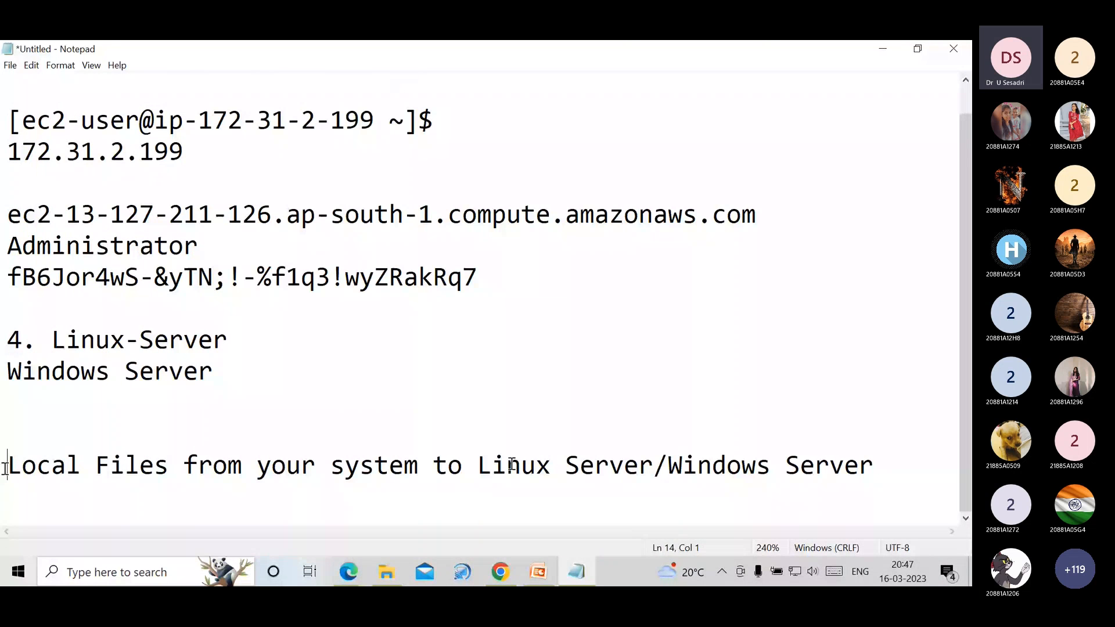
shift+click(410, 466)
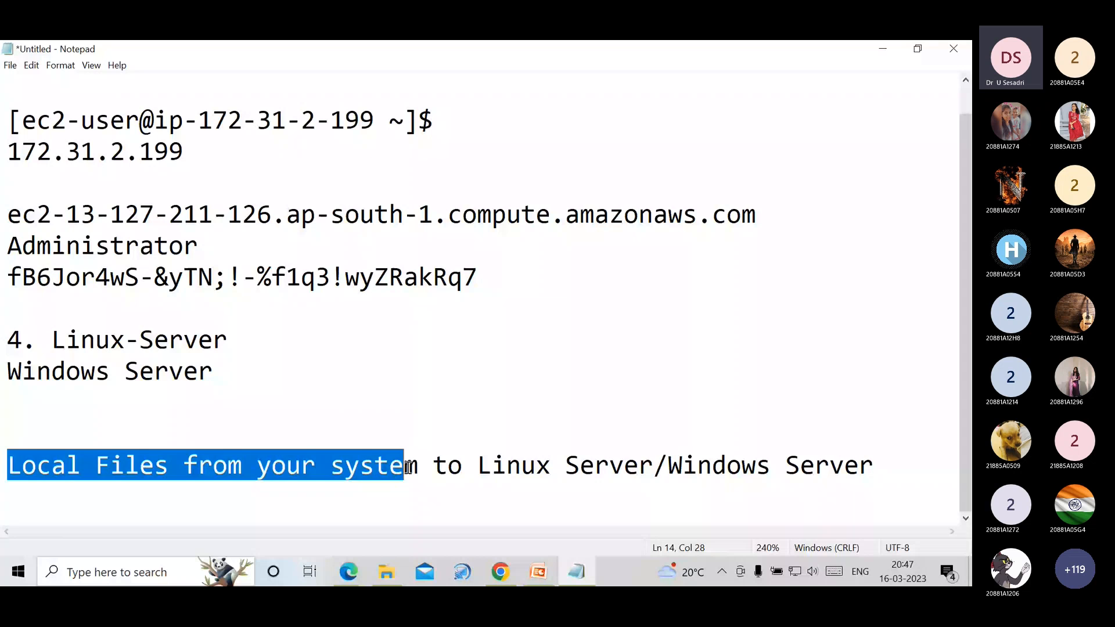
shift+click(658, 468)
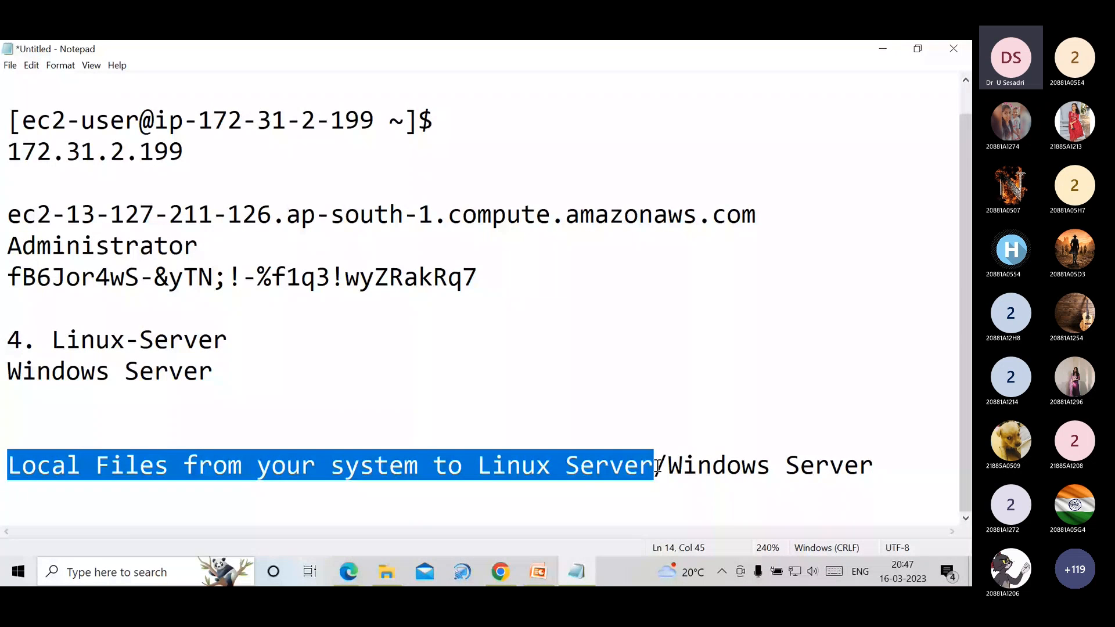
shift+click(889, 459)
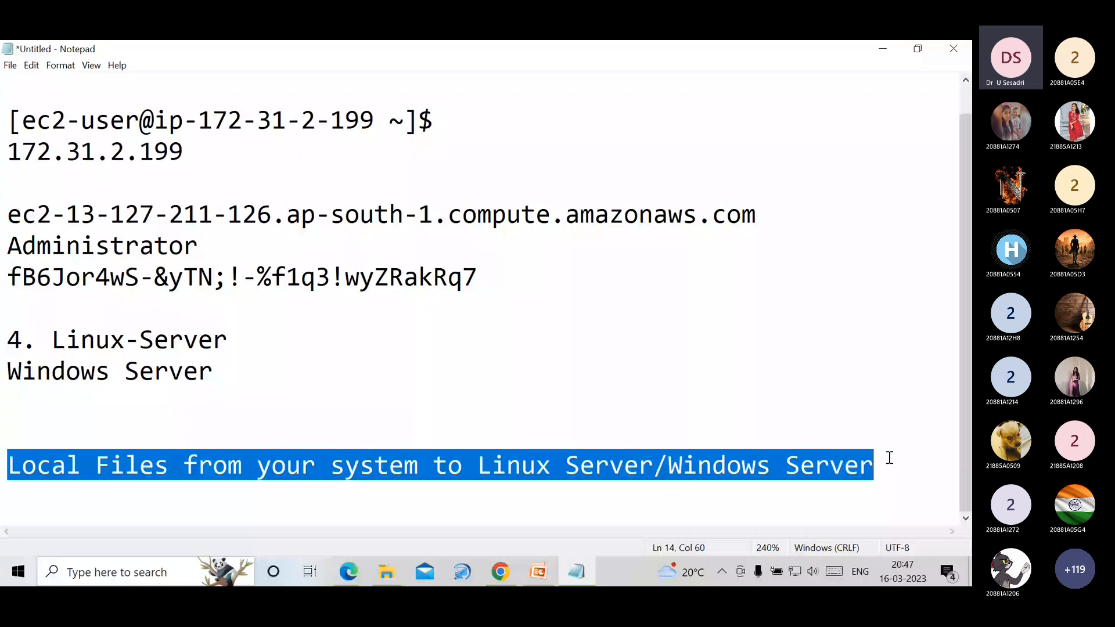
scroll(889, 458, up, 1)
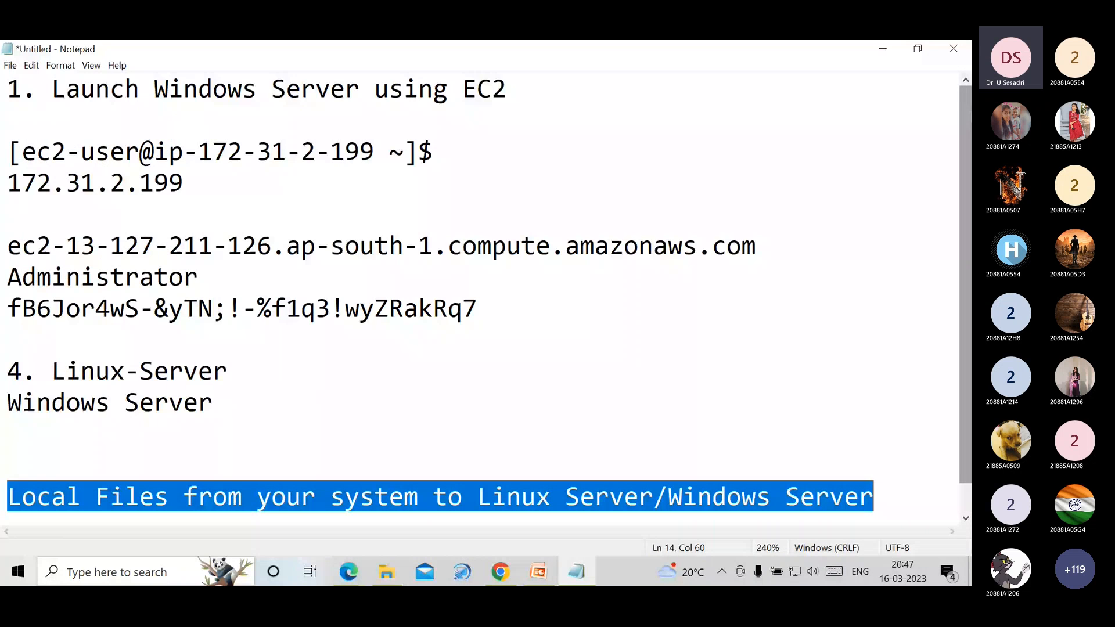
- Minimise the notes and the EC2 console, and switch to the CCV meeting in Microsoft Teams
click(882, 48)
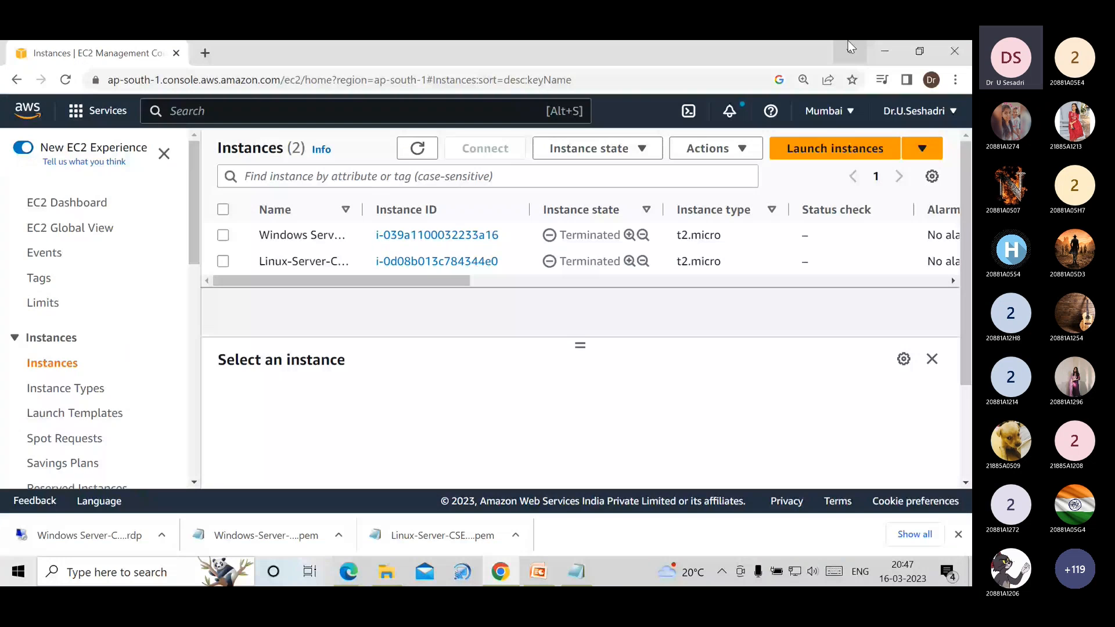
click(884, 51)
click(359, 572)
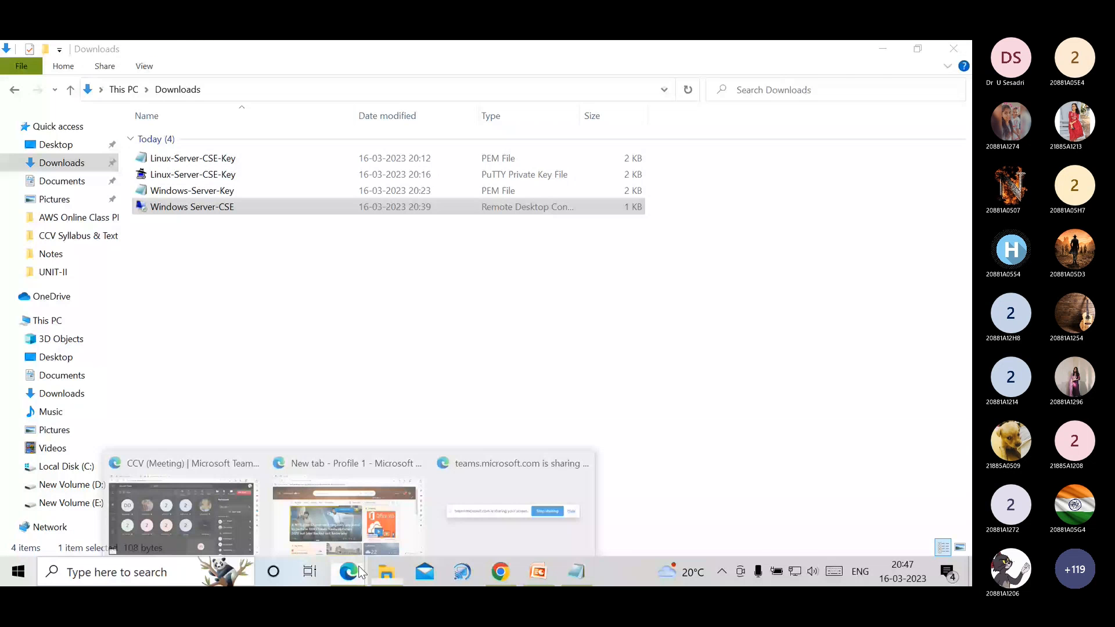
click(357, 567)
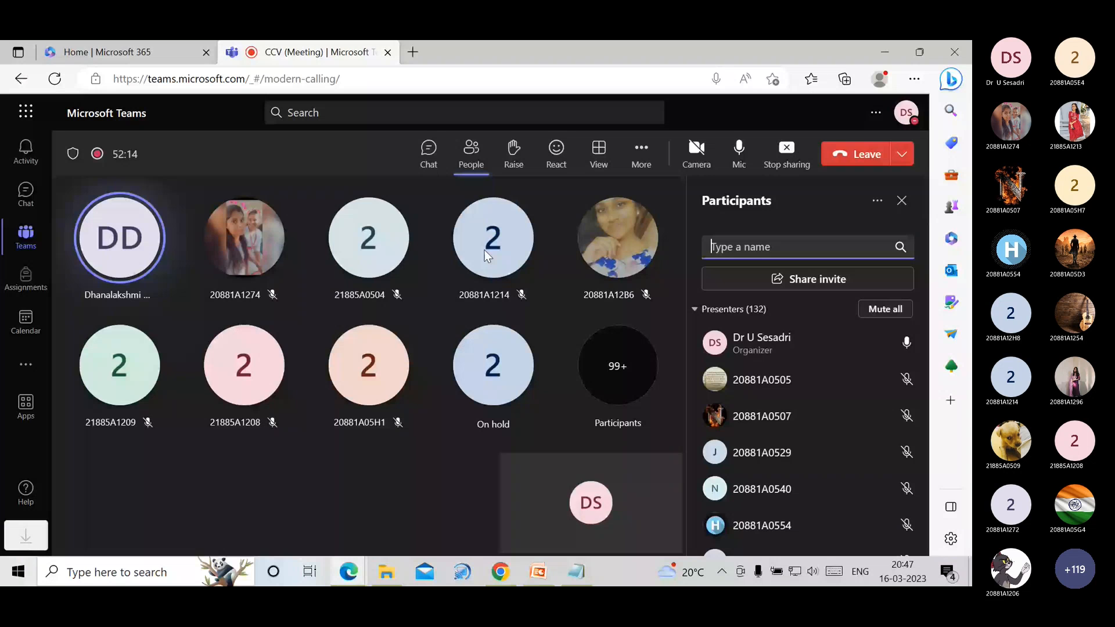
- Reopen the meeting's participants list, expand the full list of presenters, and look through who is attending
click(901, 201)
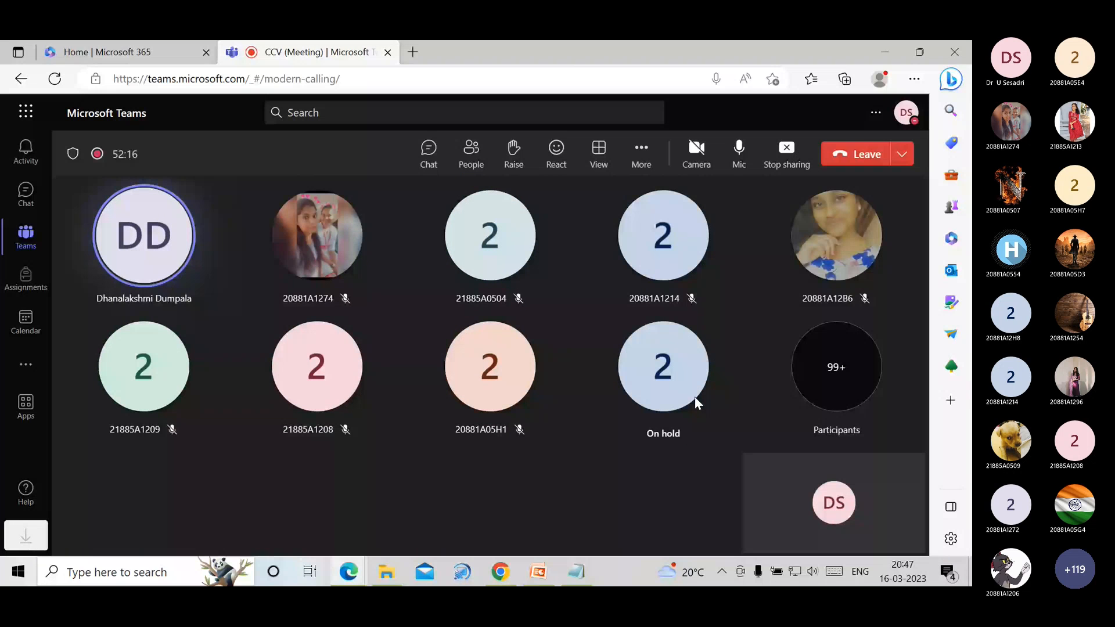
click(825, 433)
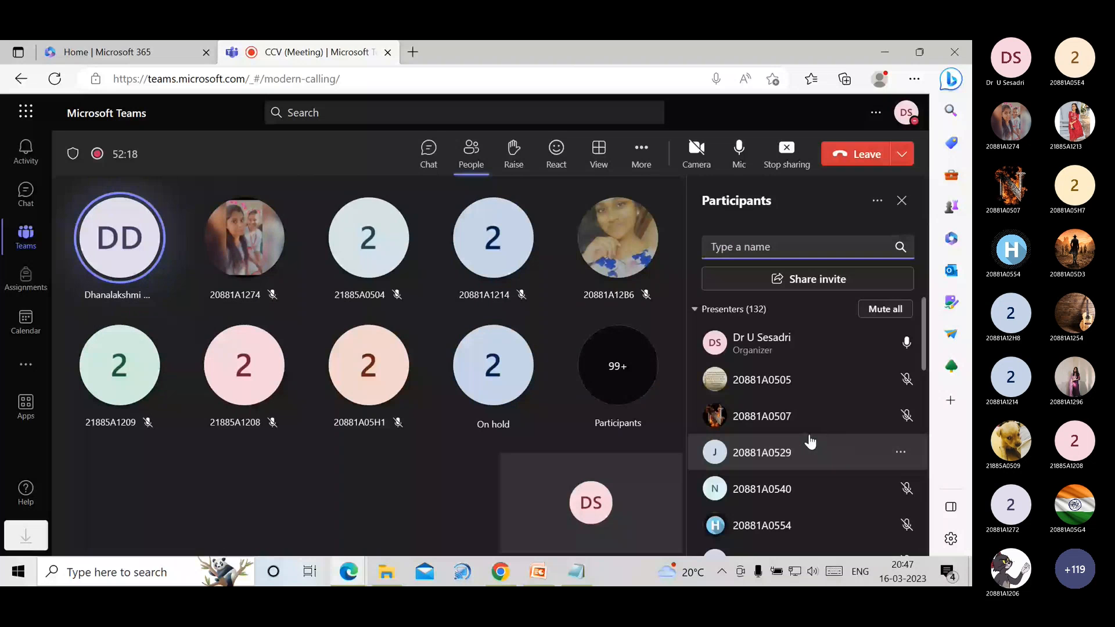
scroll(811, 441, down, 3)
scroll(842, 473, down, 10)
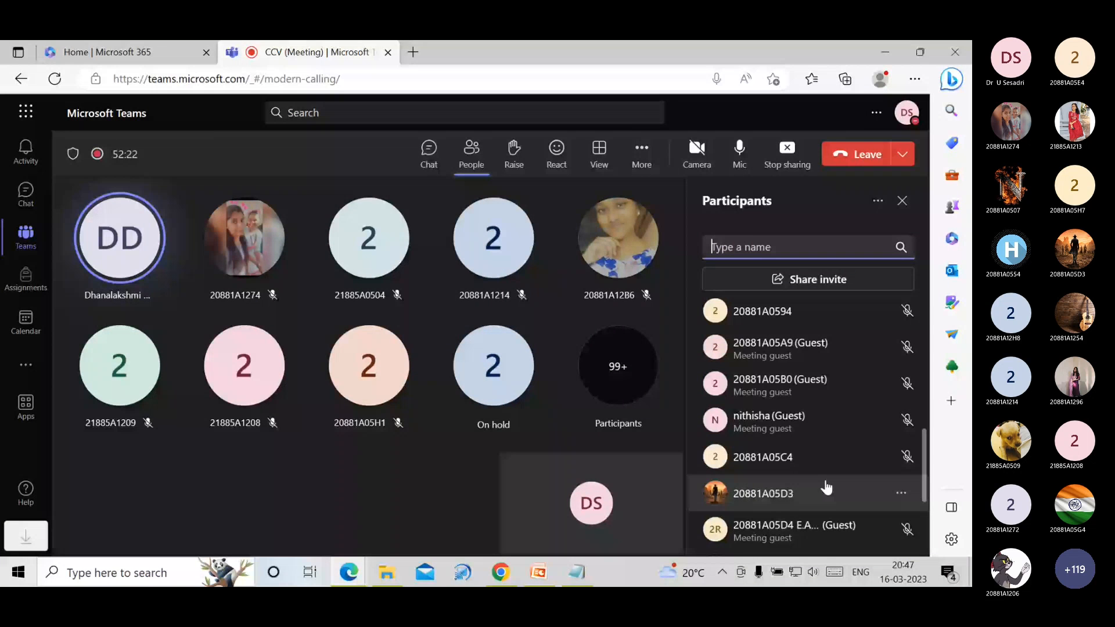
scroll(824, 479, down, 1)
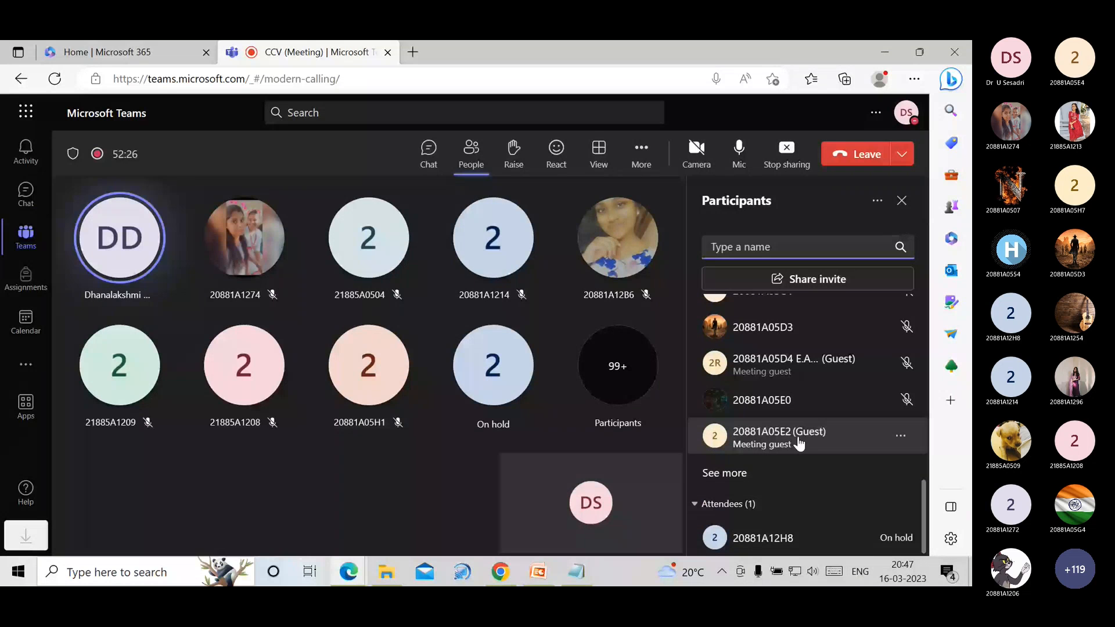
click(798, 472)
scroll(836, 376, down, 1)
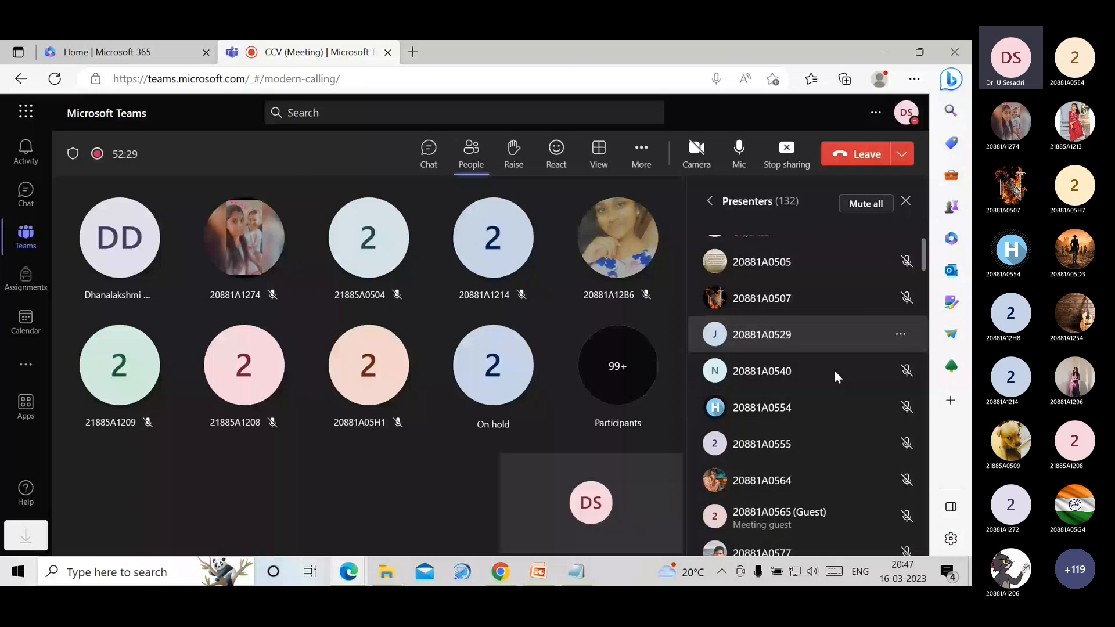
scroll(842, 448, down, 10)
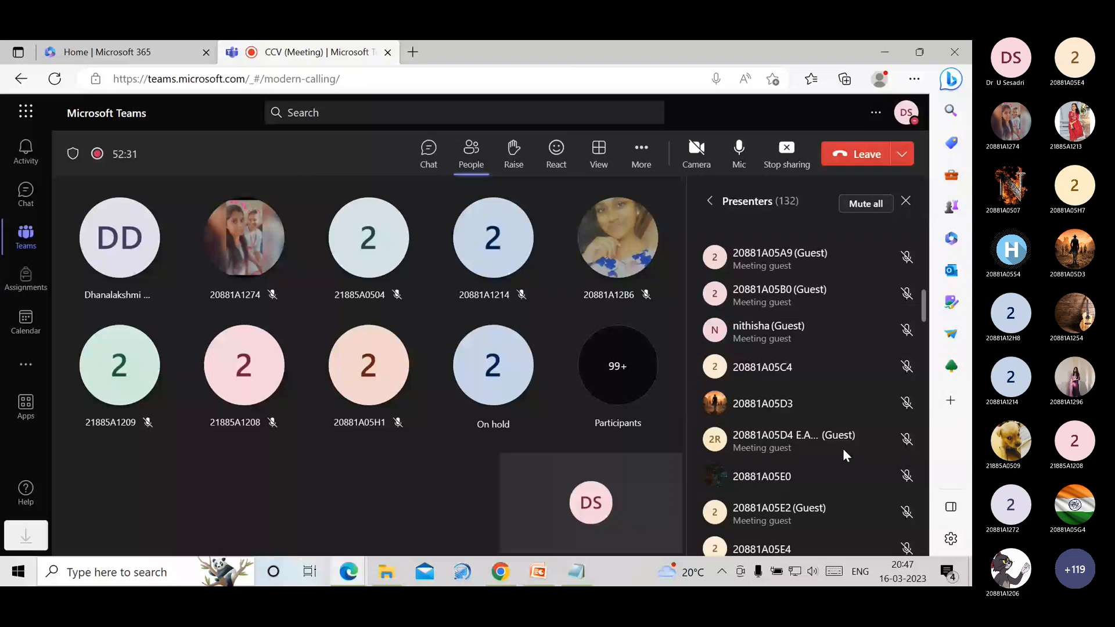
- Open the additional options for the CCV meeting
click(642, 153)
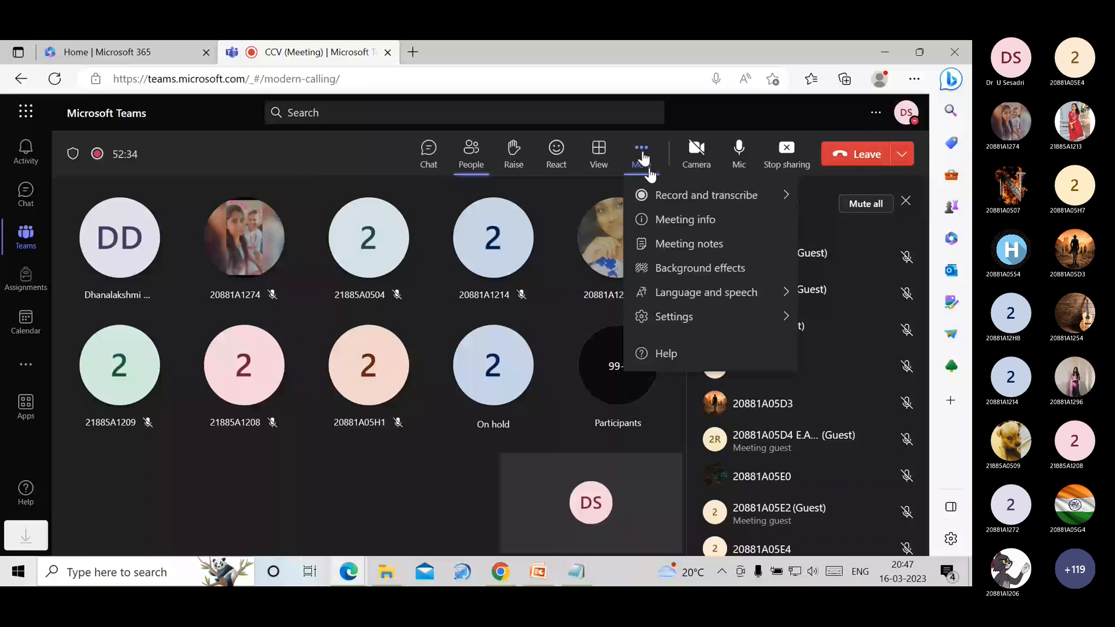